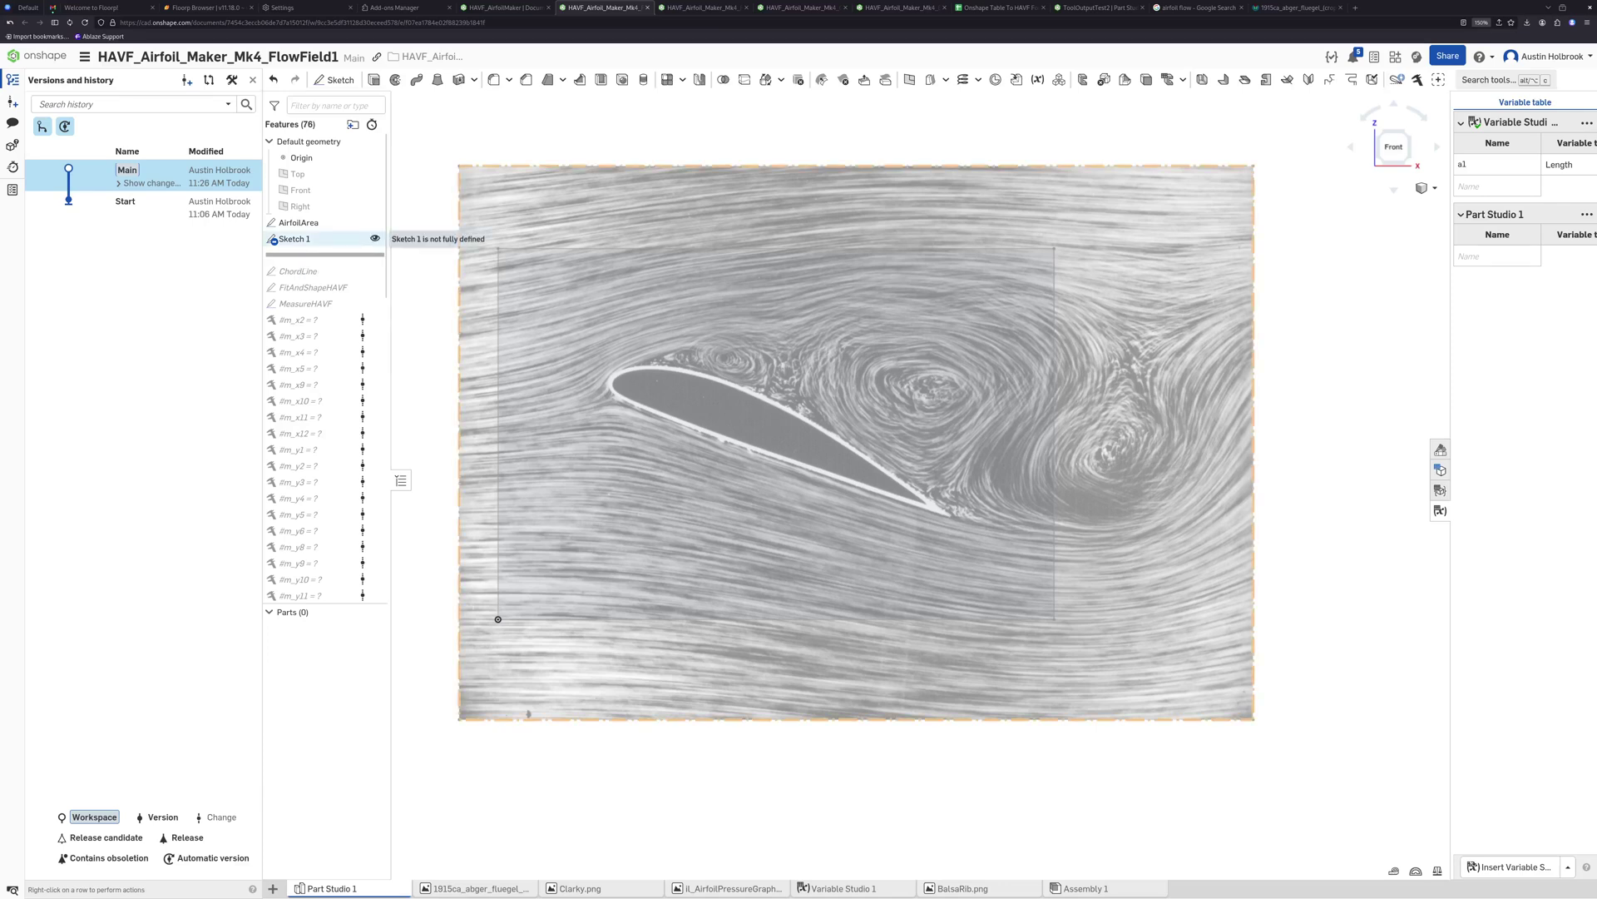
Delete the existing Sketch 1 with the reference image and start a new sketch on the Front plane
click(304, 239)
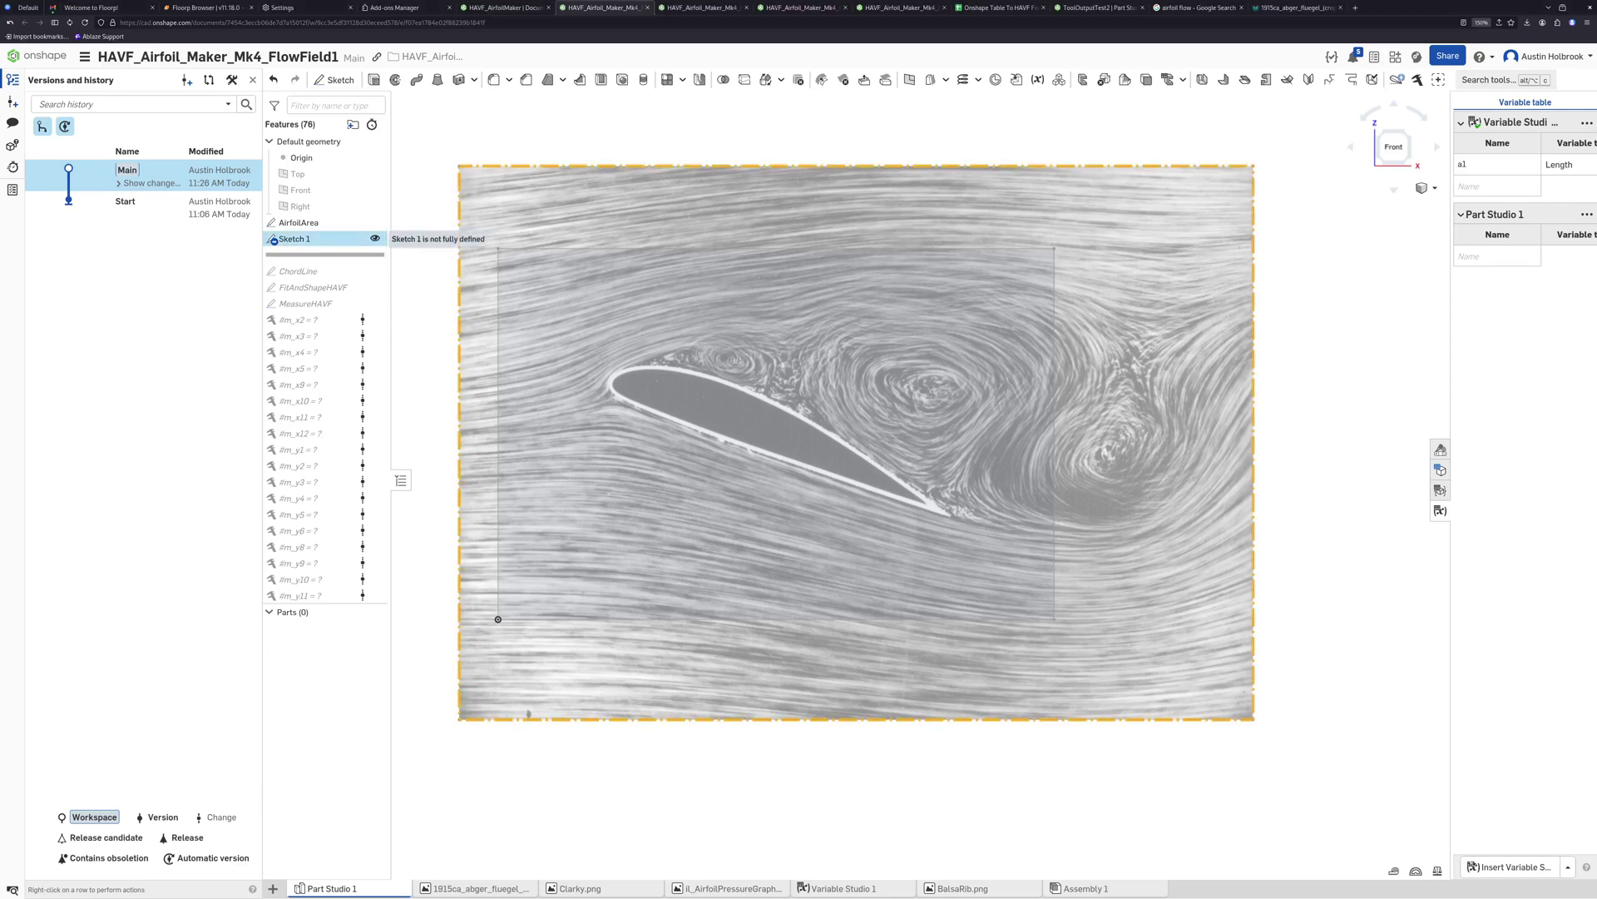
key(Delete)
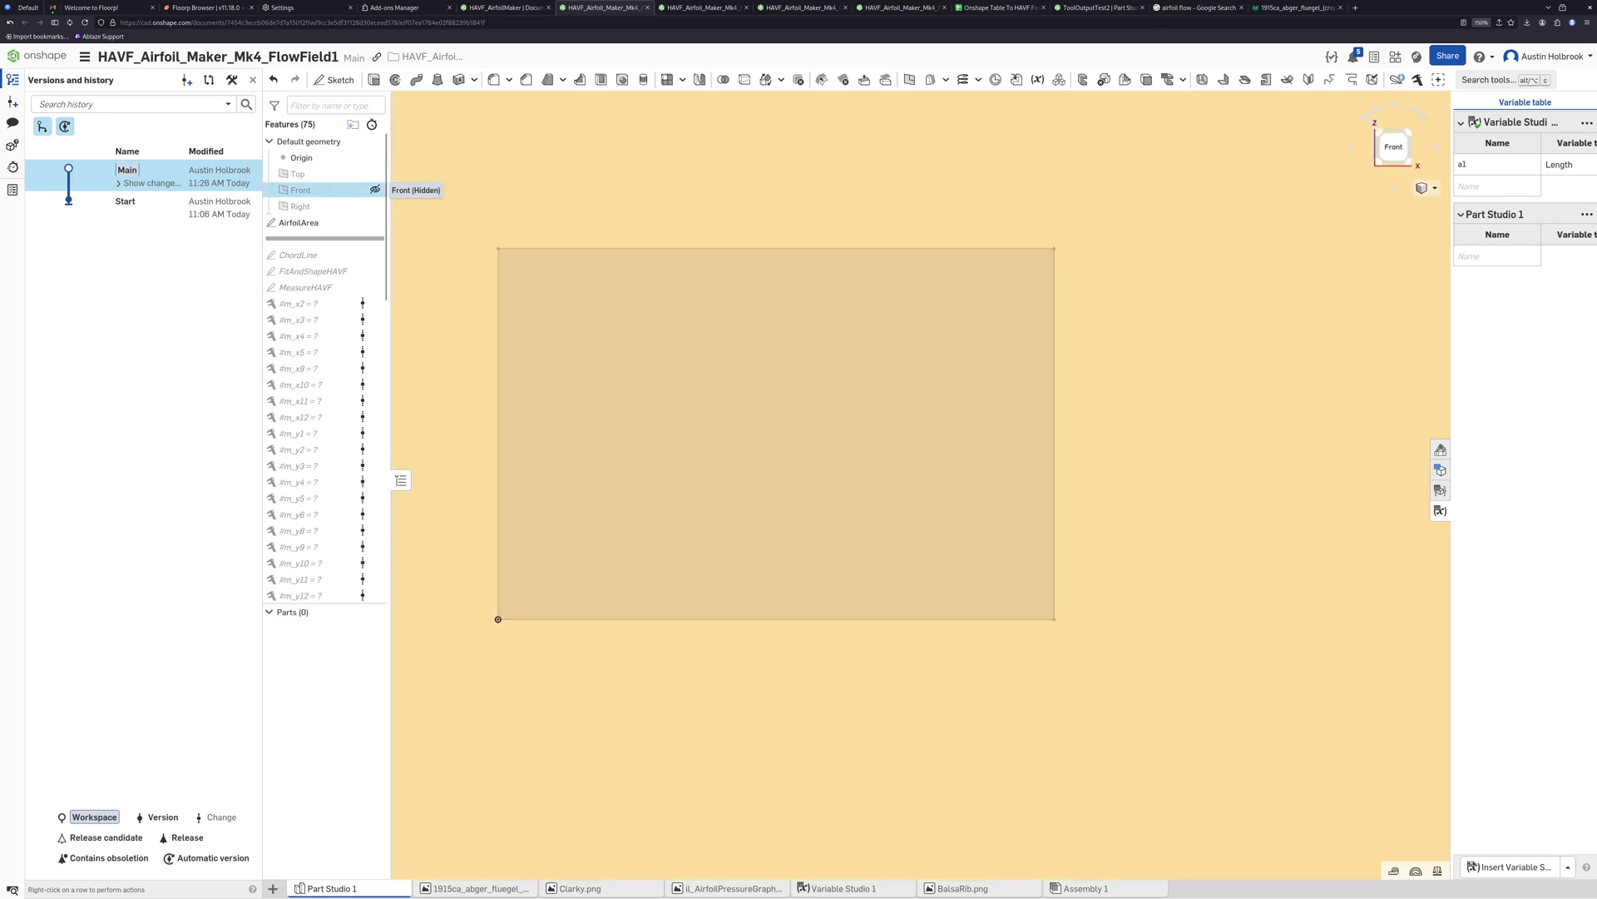
click(332, 190)
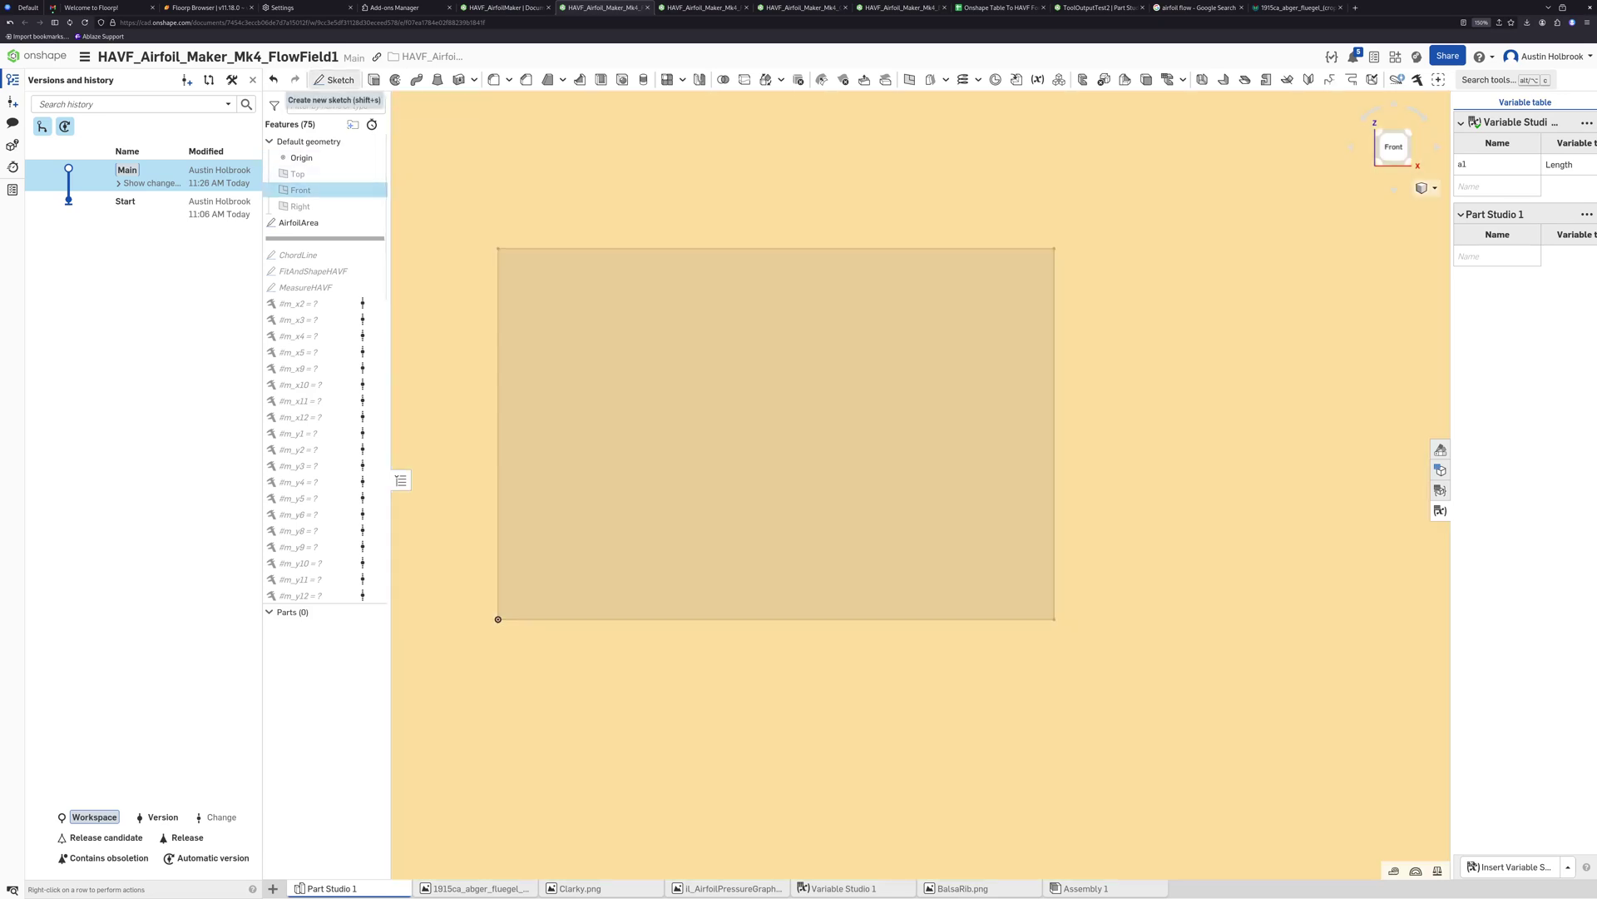
click(335, 79)
Insert the image 1915ca_abger_fluegel_(cropped_and_mirrored).jpg, place it so the airfoil lies within the AirfoilArea rectangle, and finish the sketch
click(812, 80)
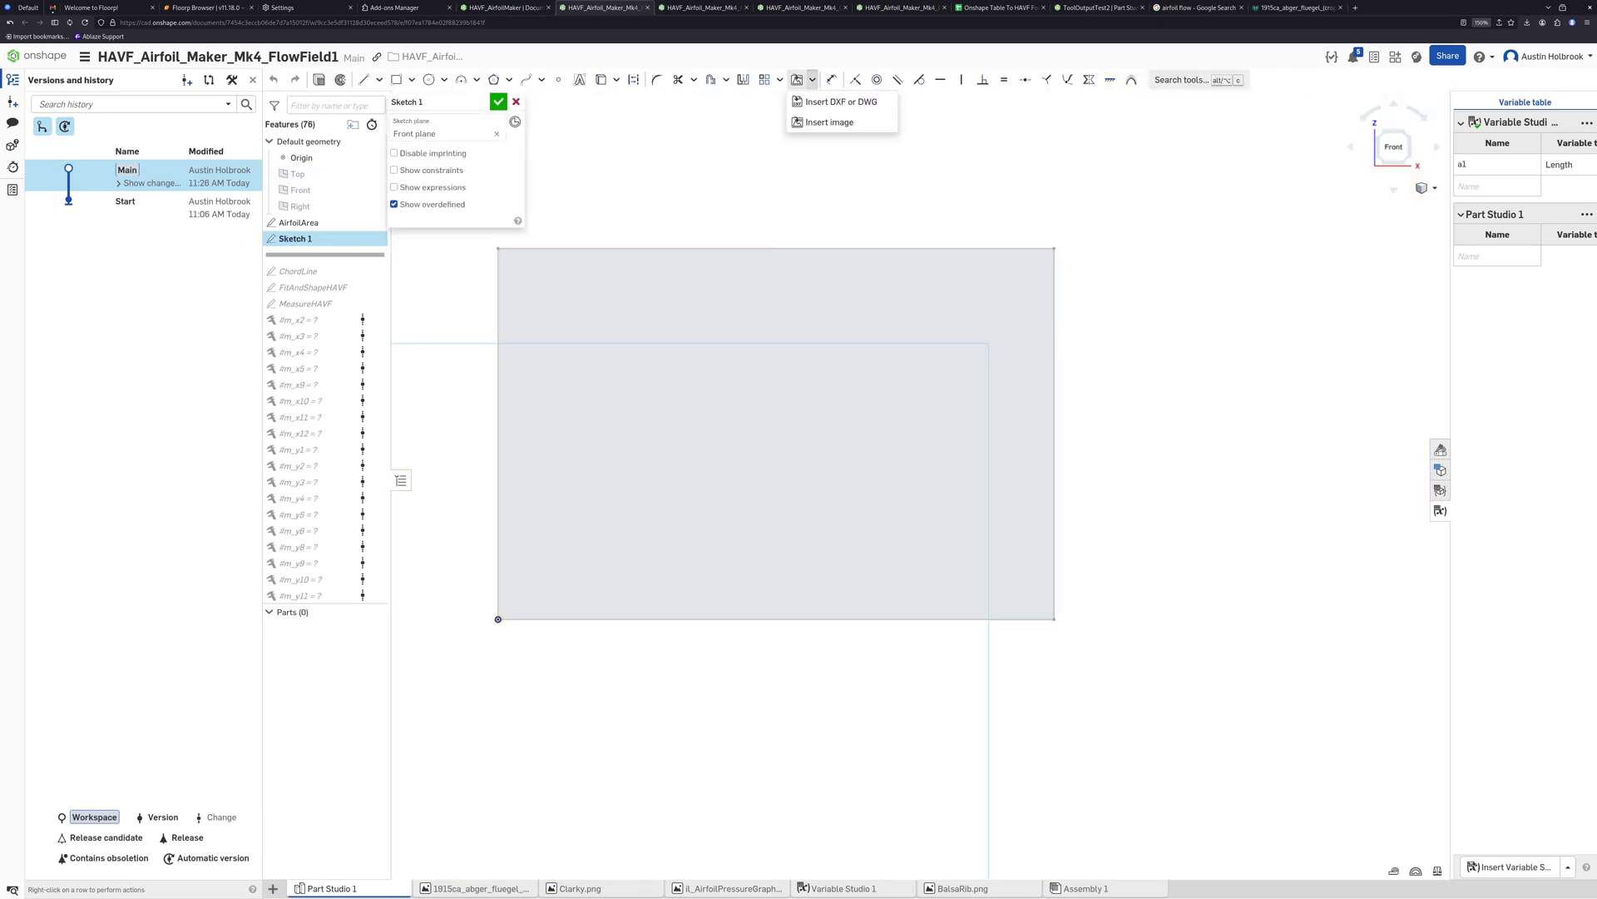
click(830, 123)
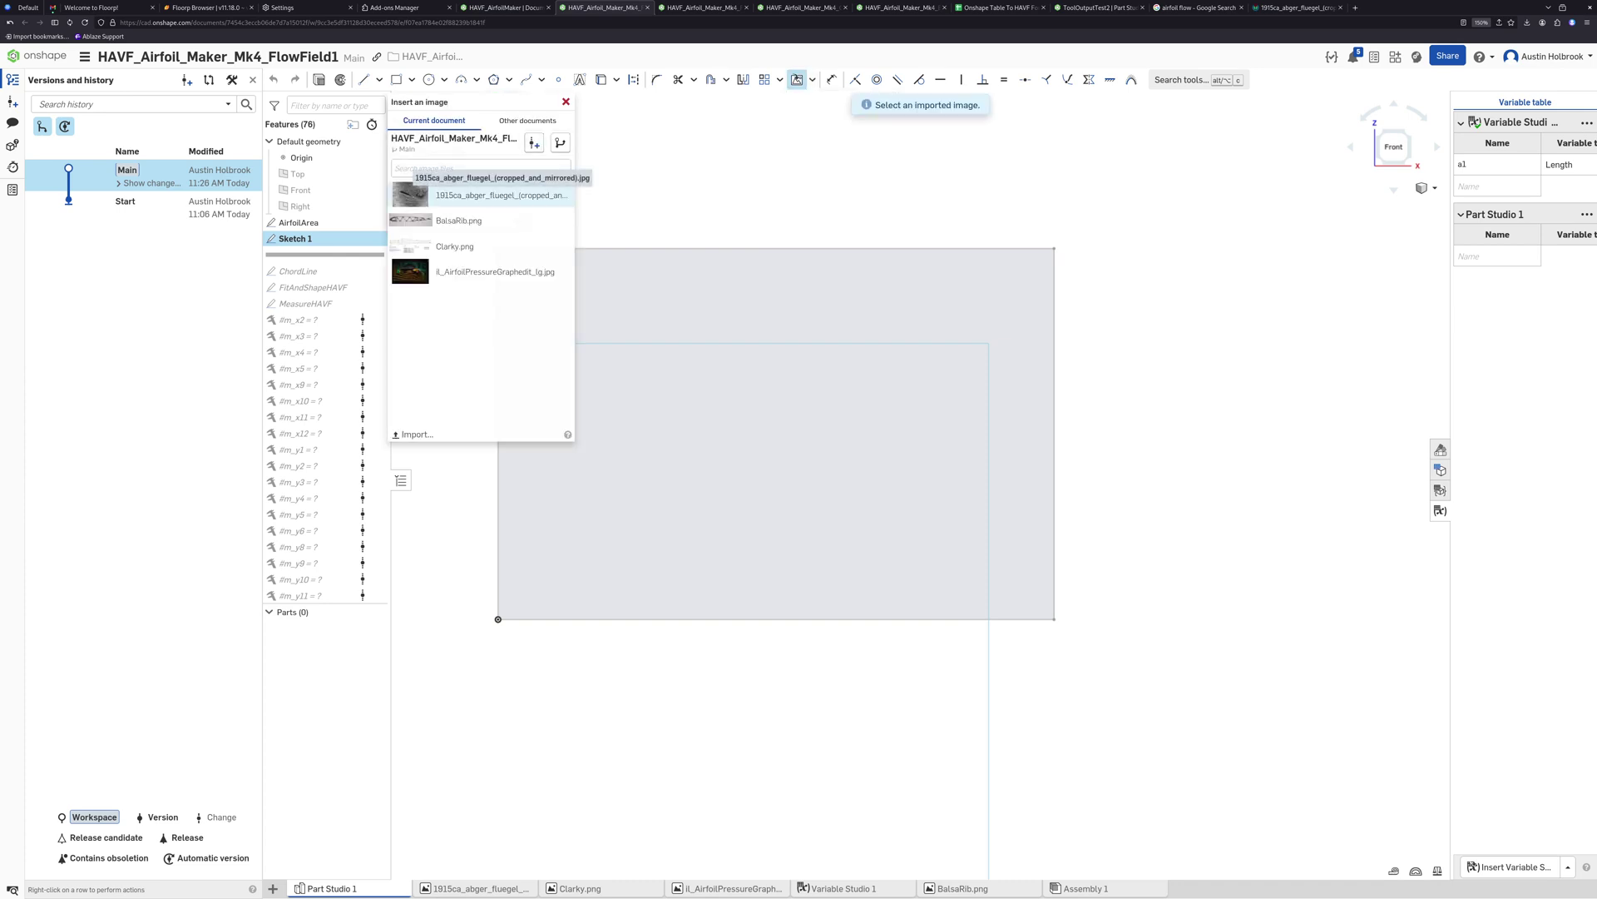
click(483, 193)
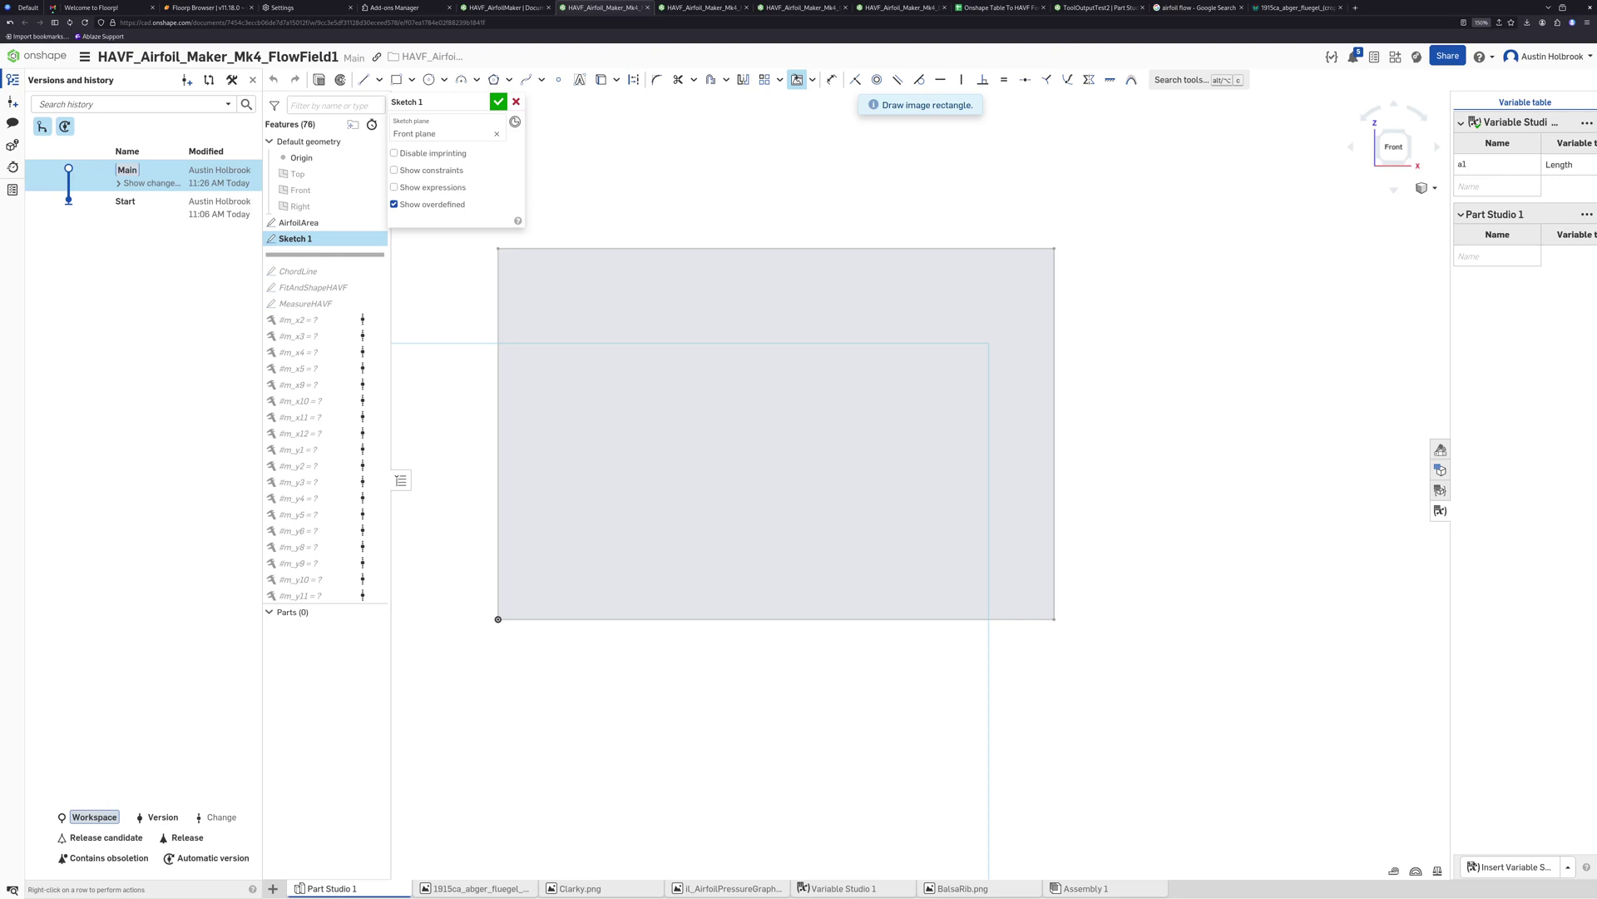
click(429, 269)
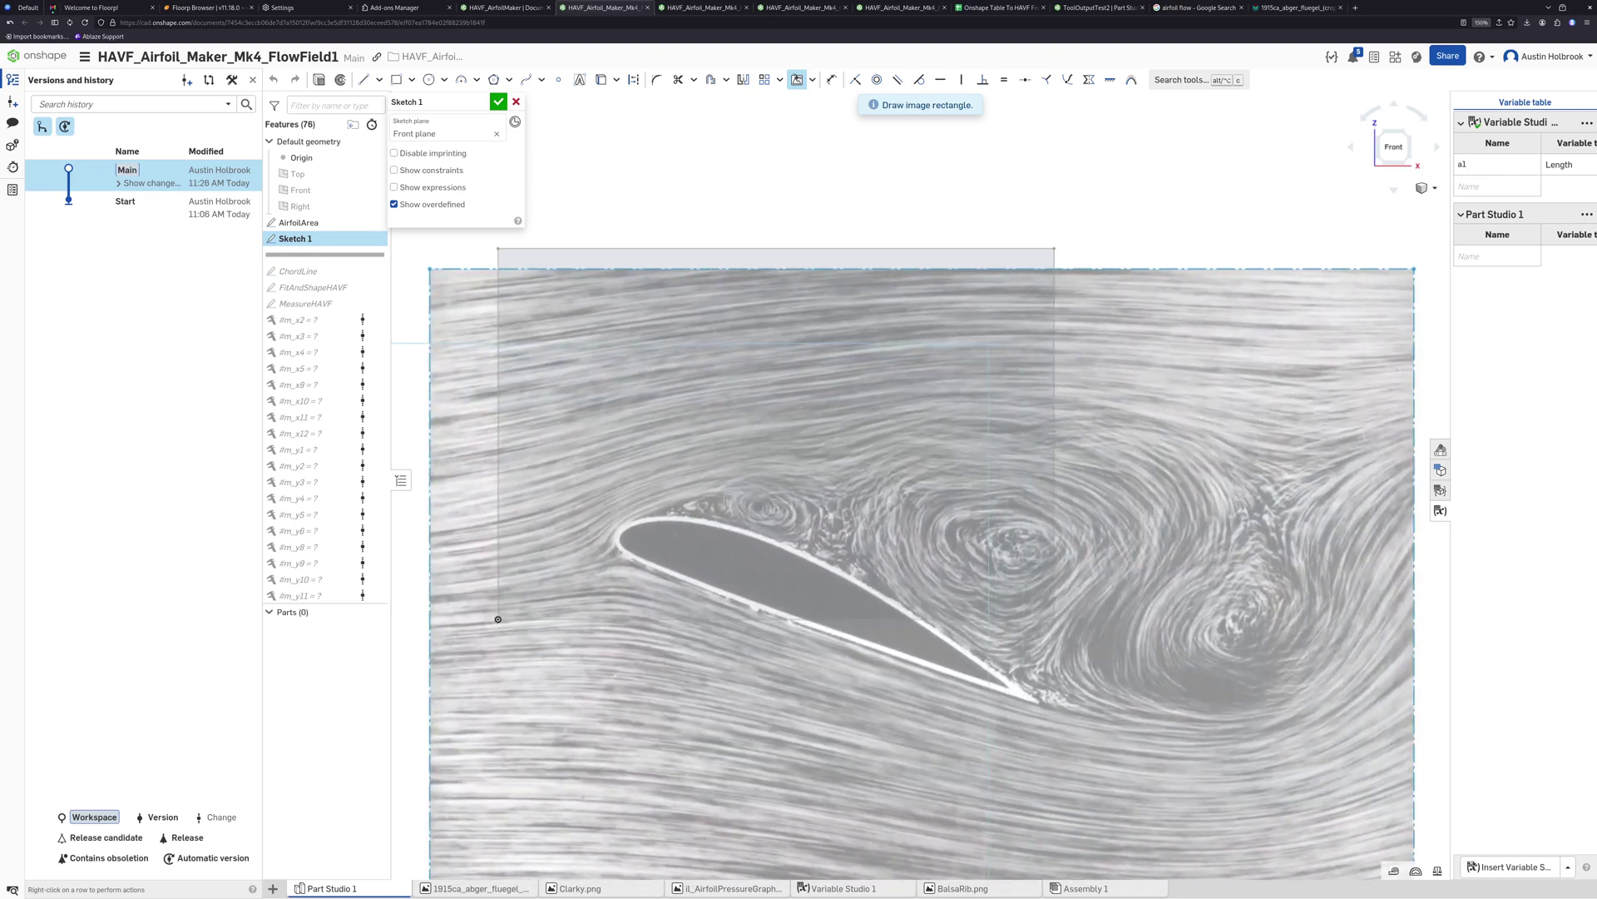
click(1428, 582)
mouse_move(929, 574)
mouse_down()
mouse_move(916, 455)
mouse_move(885, 405)
mouse_up()
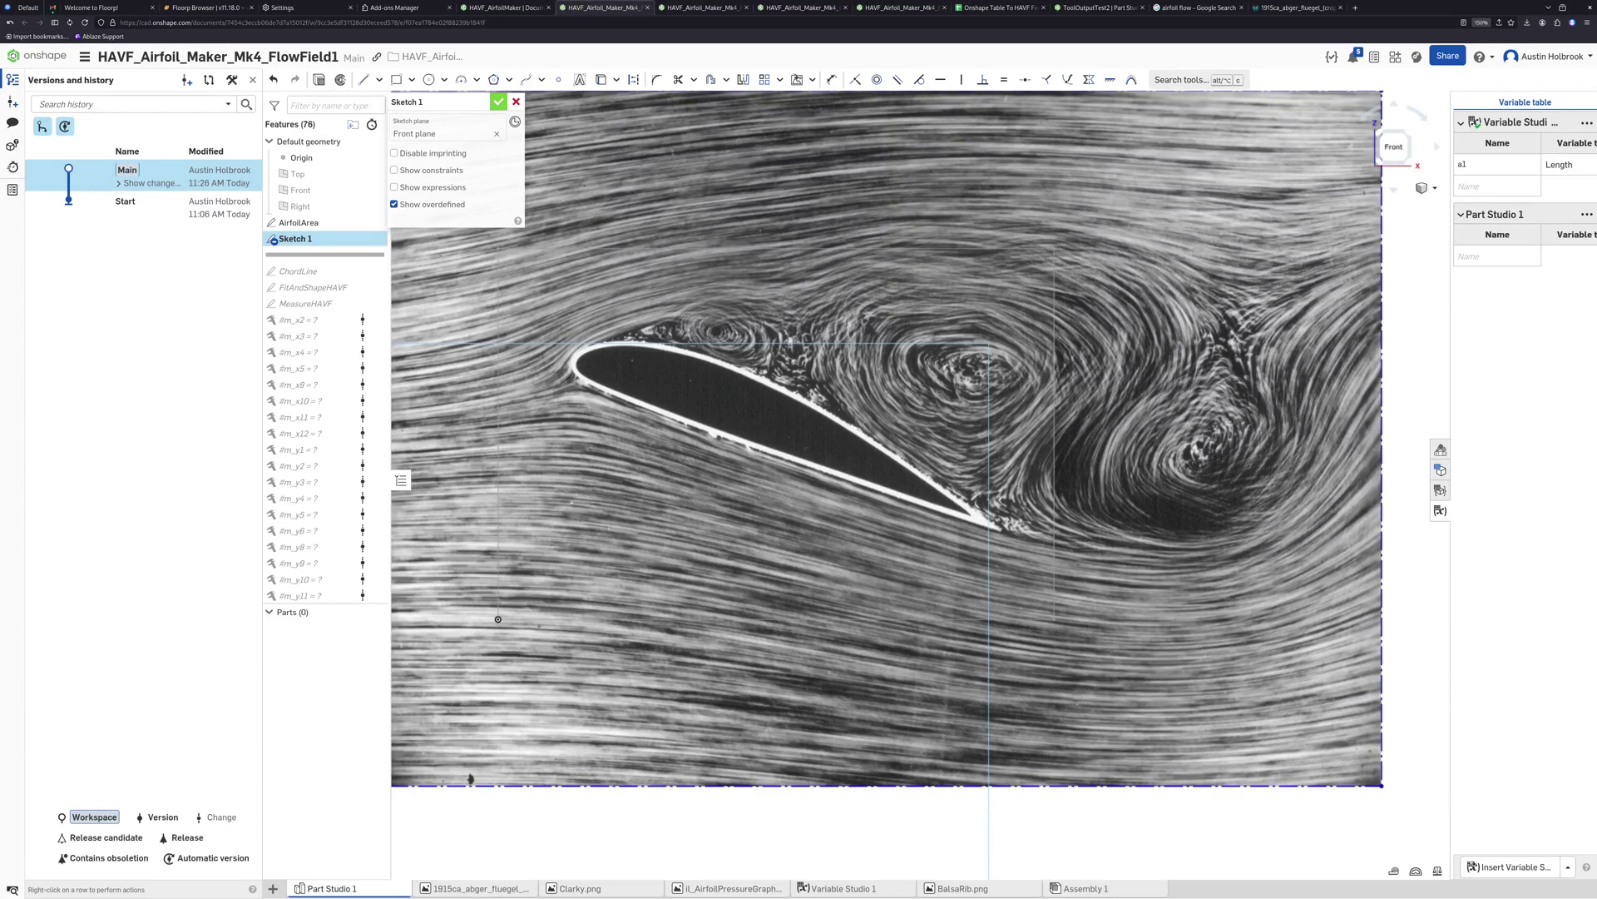
key(Return)
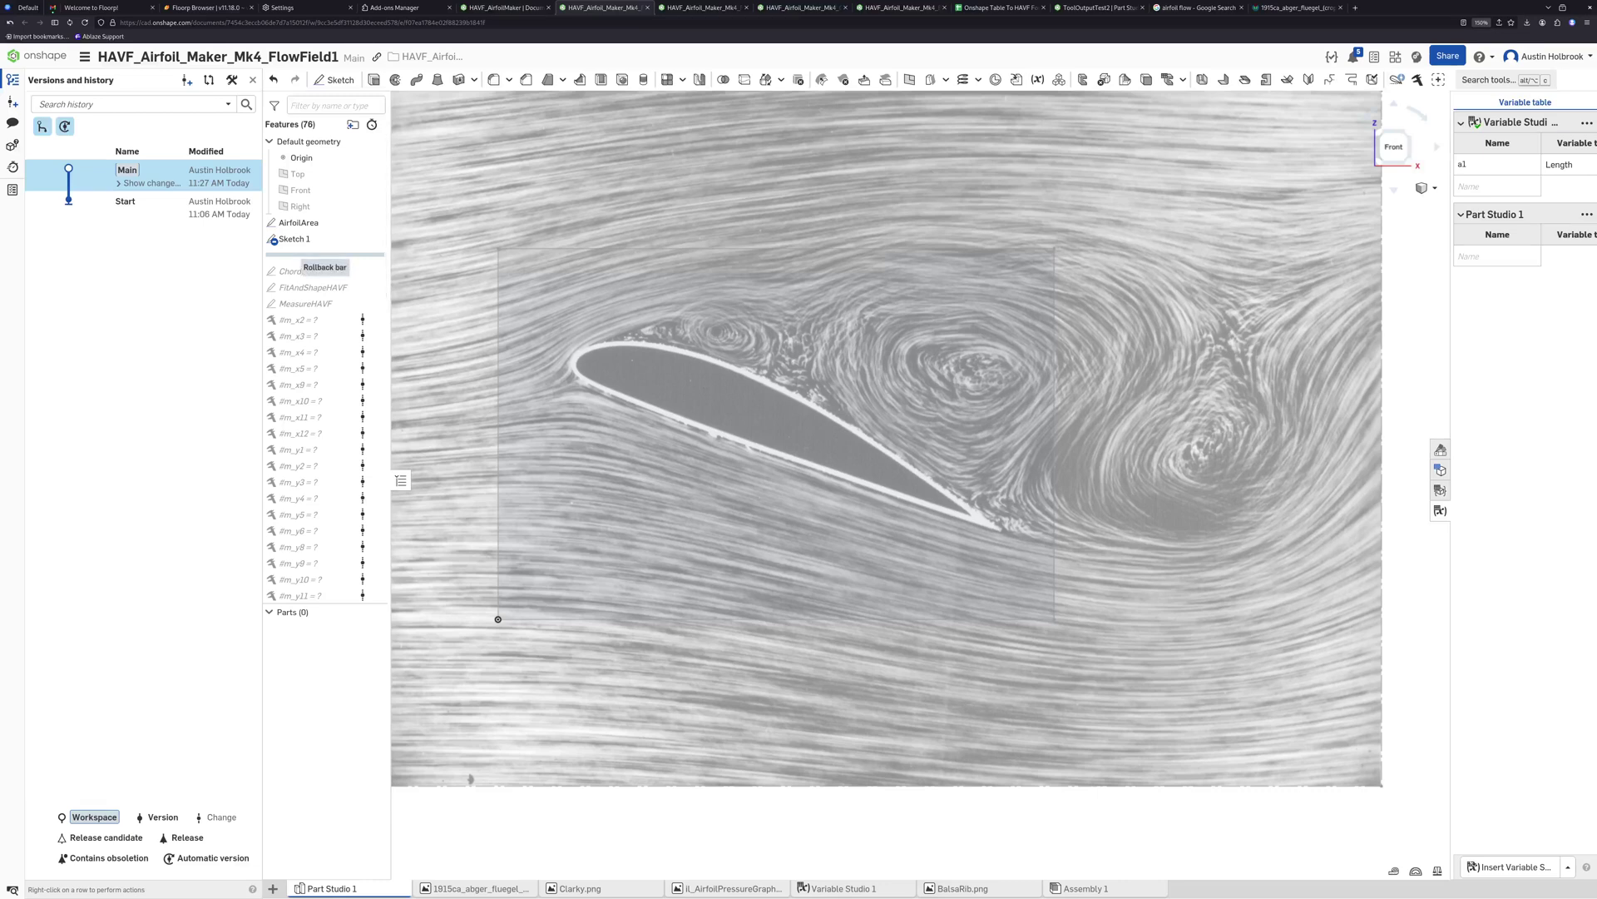
Roll the history forward past ChordLine and move the line's endpoints onto the pictured airfoil's trailing and leading edges
drag(324, 253, 332, 278)
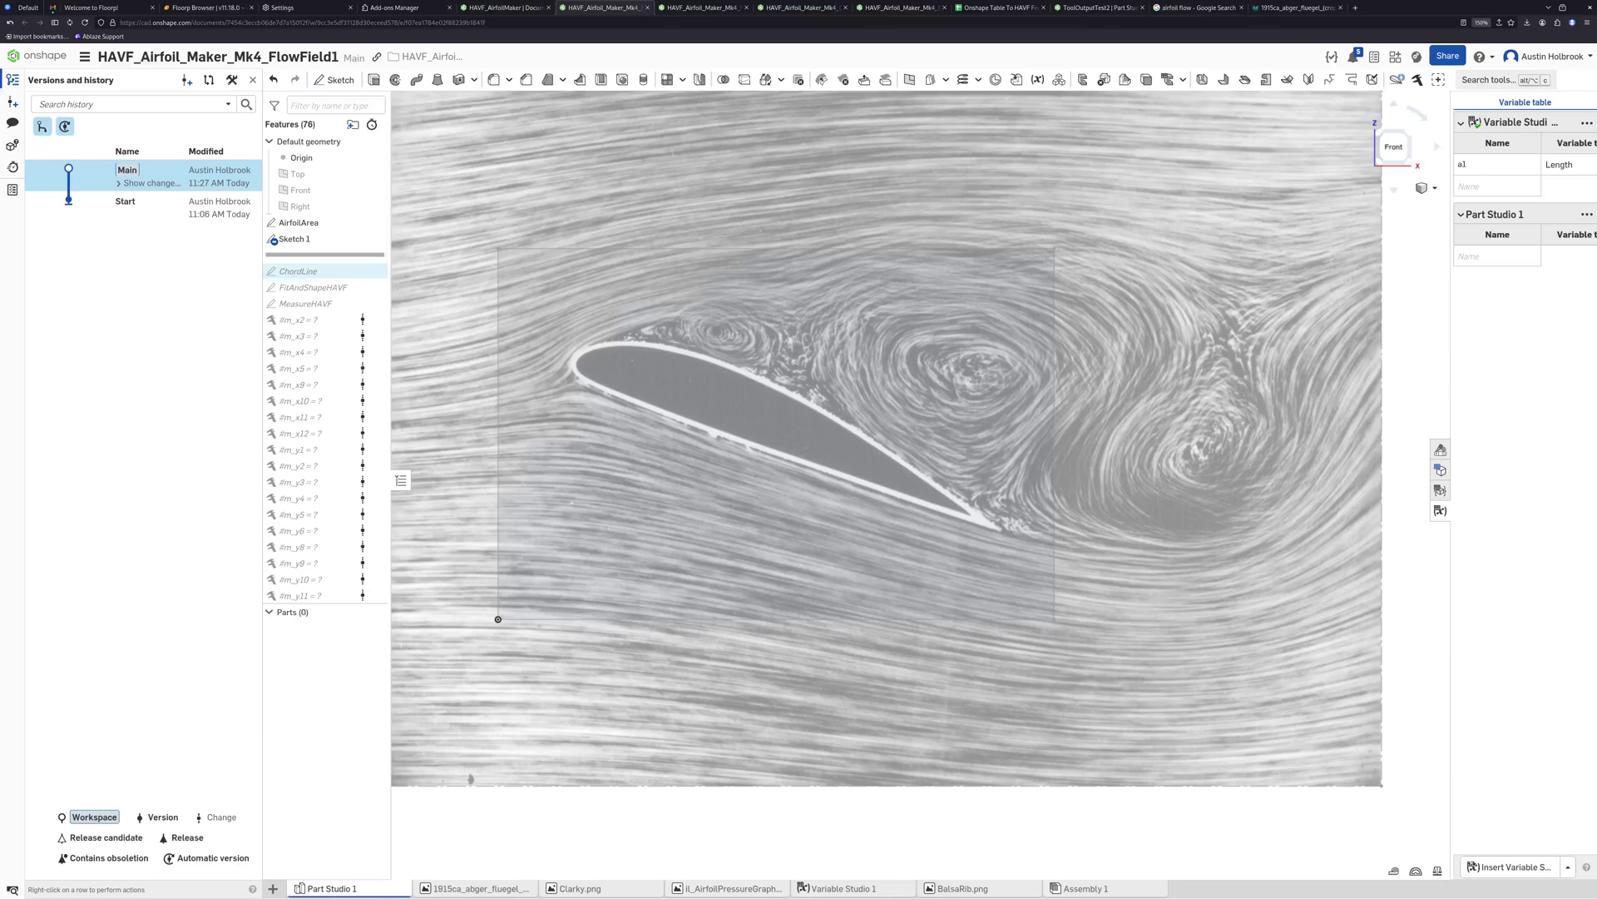
double_click(298, 255)
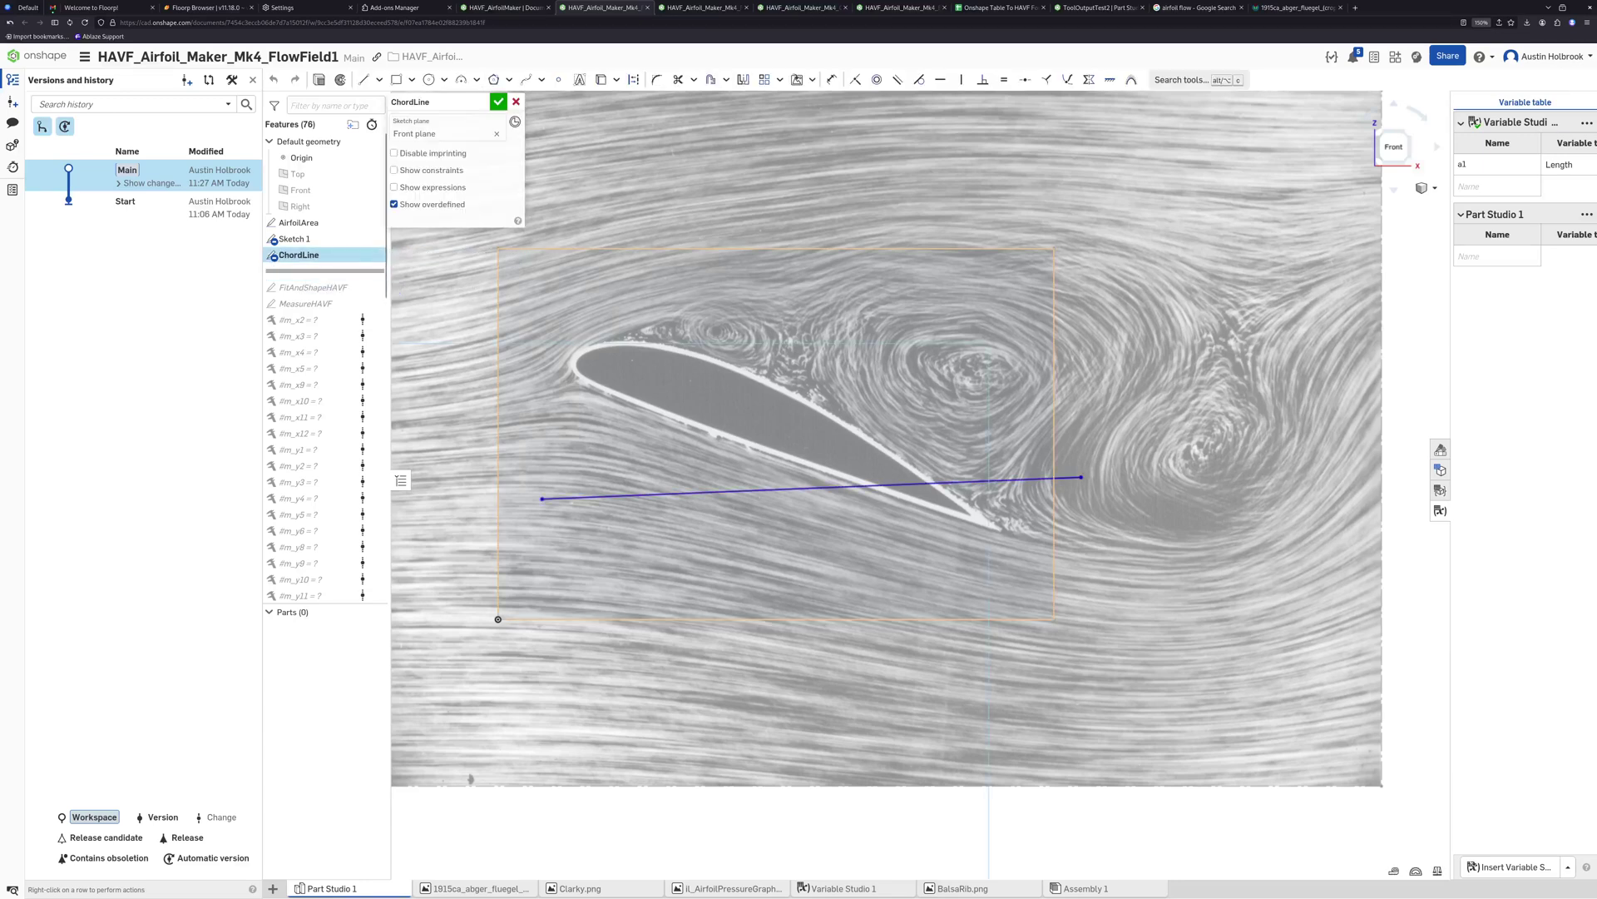
drag(1081, 477, 1001, 530)
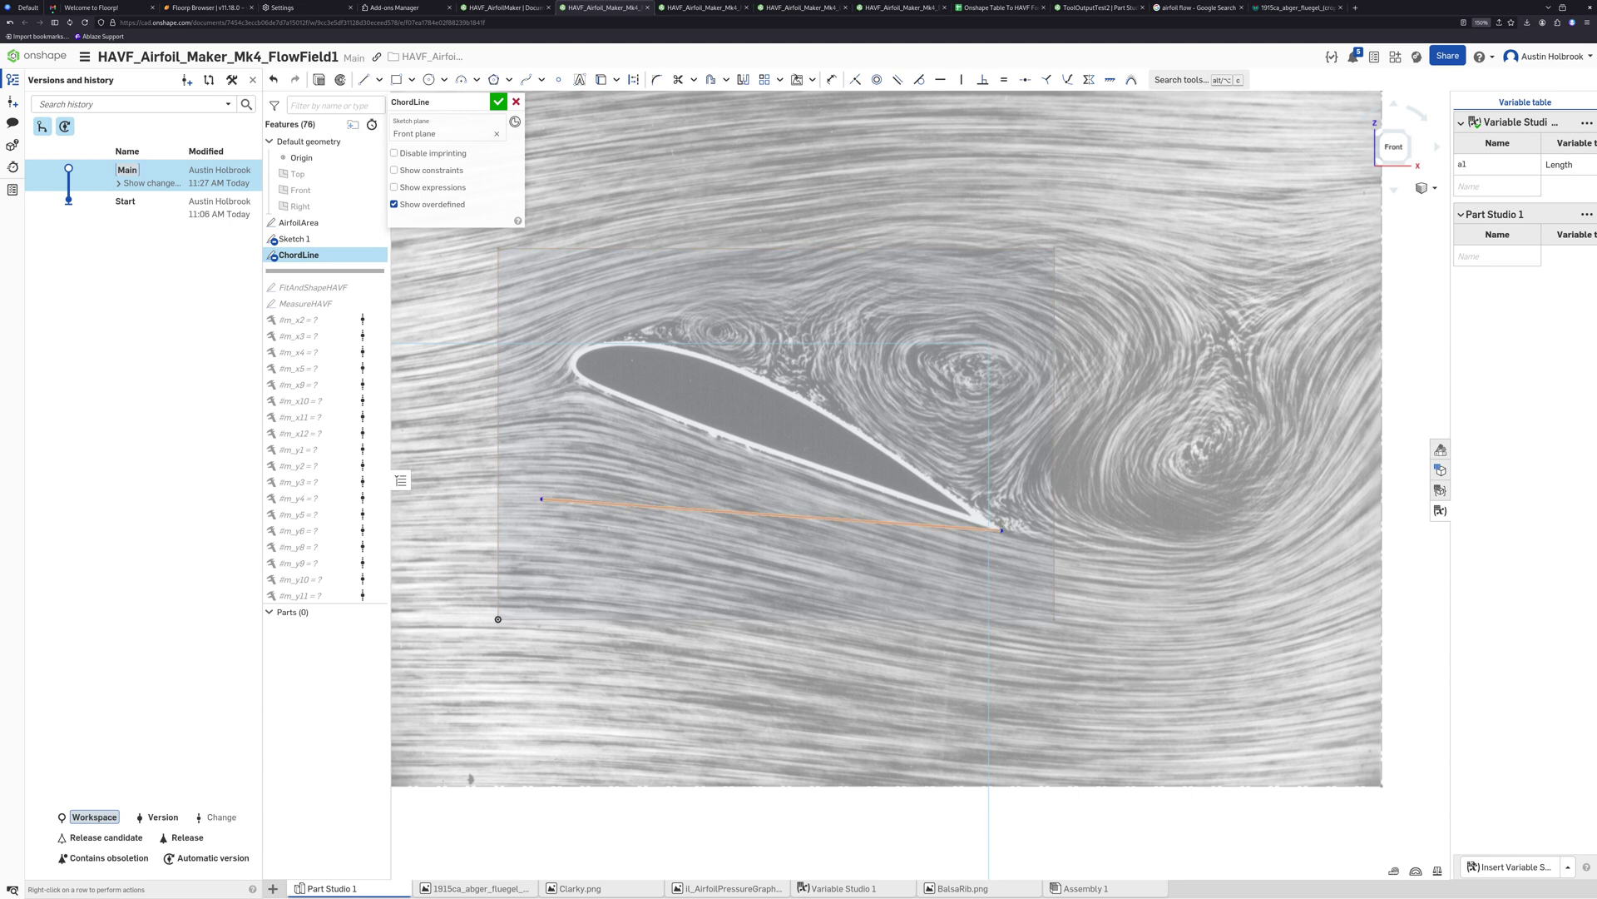
drag(542, 499, 571, 360)
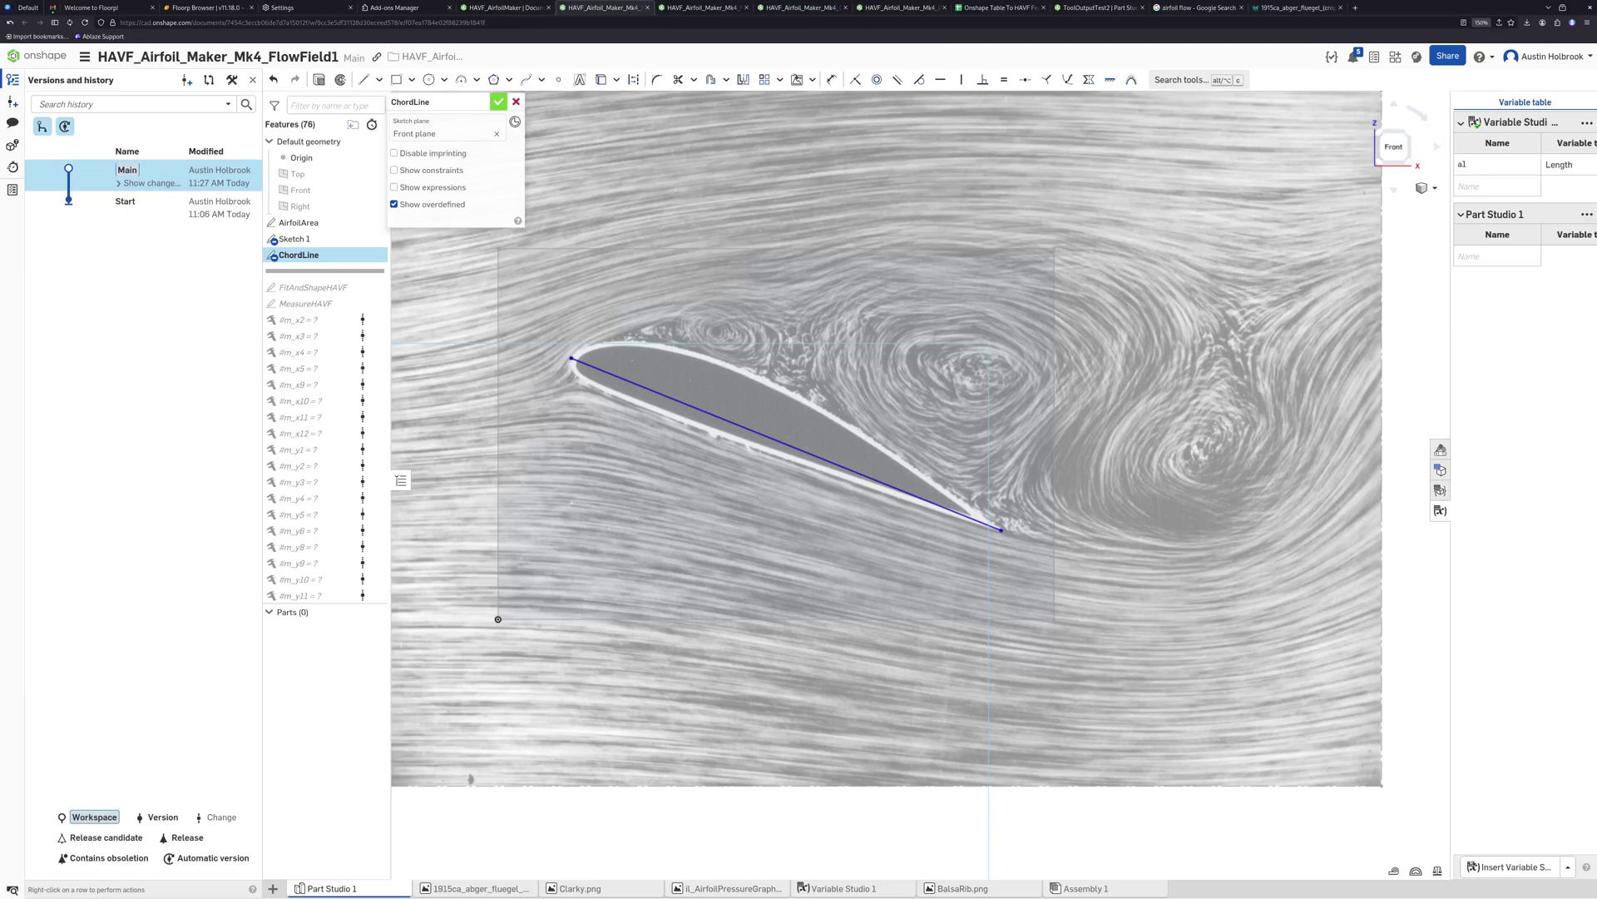
key(Return)
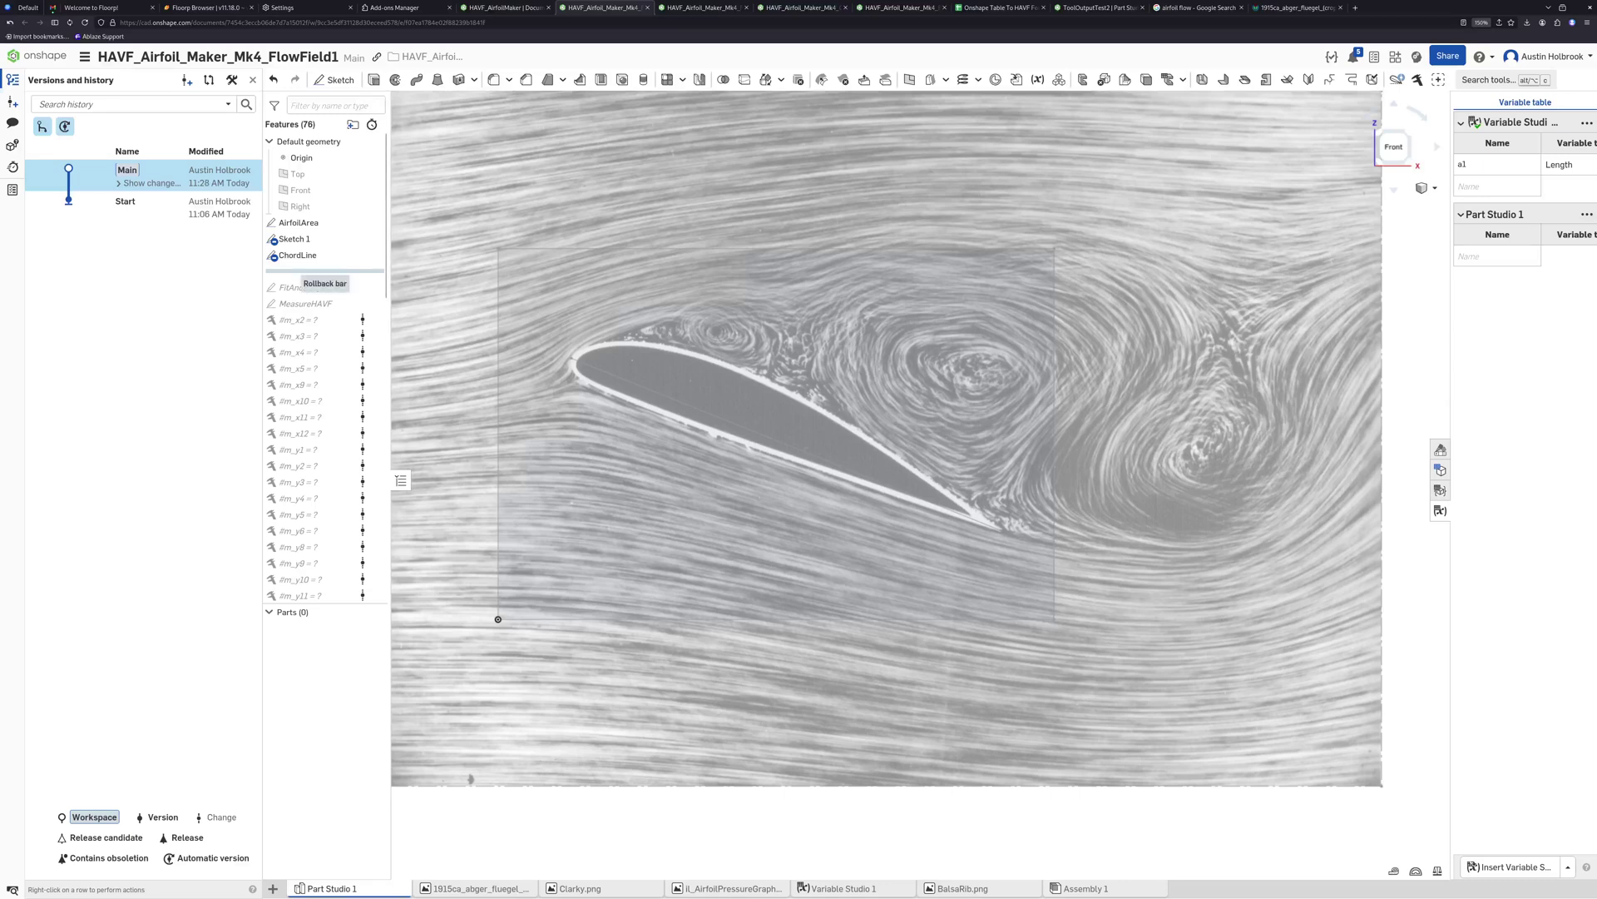
Roll the history forward past FitAndShapeHAVF, edit that sketch, and widen the gap between the upper and lower curves at the trailing edge
drag(324, 271, 324, 287)
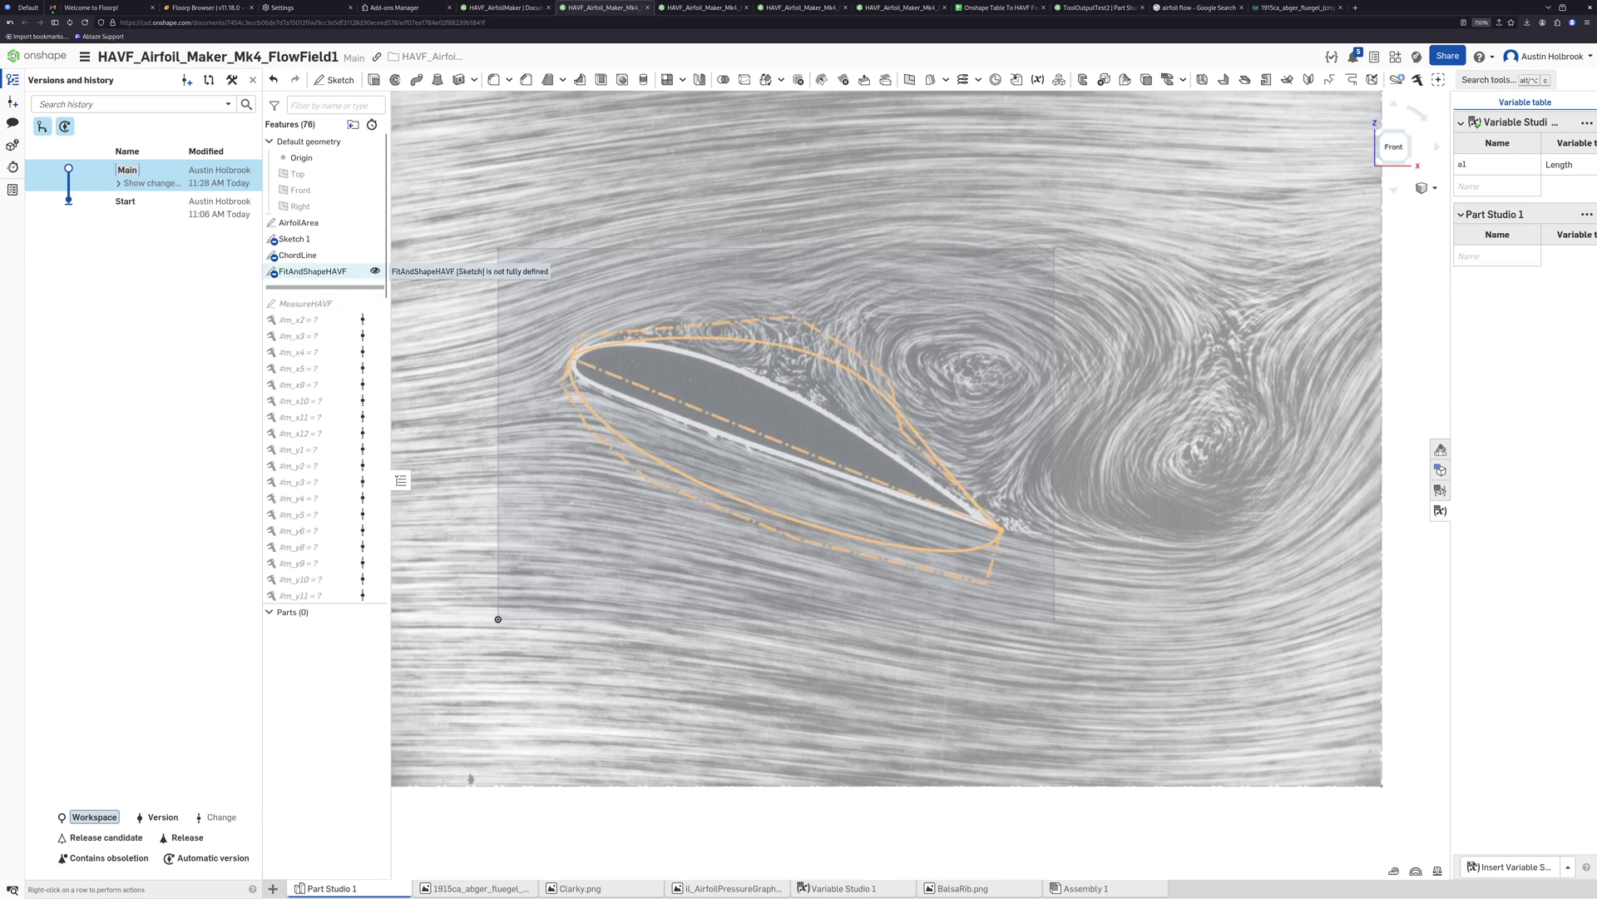
double_click(324, 271)
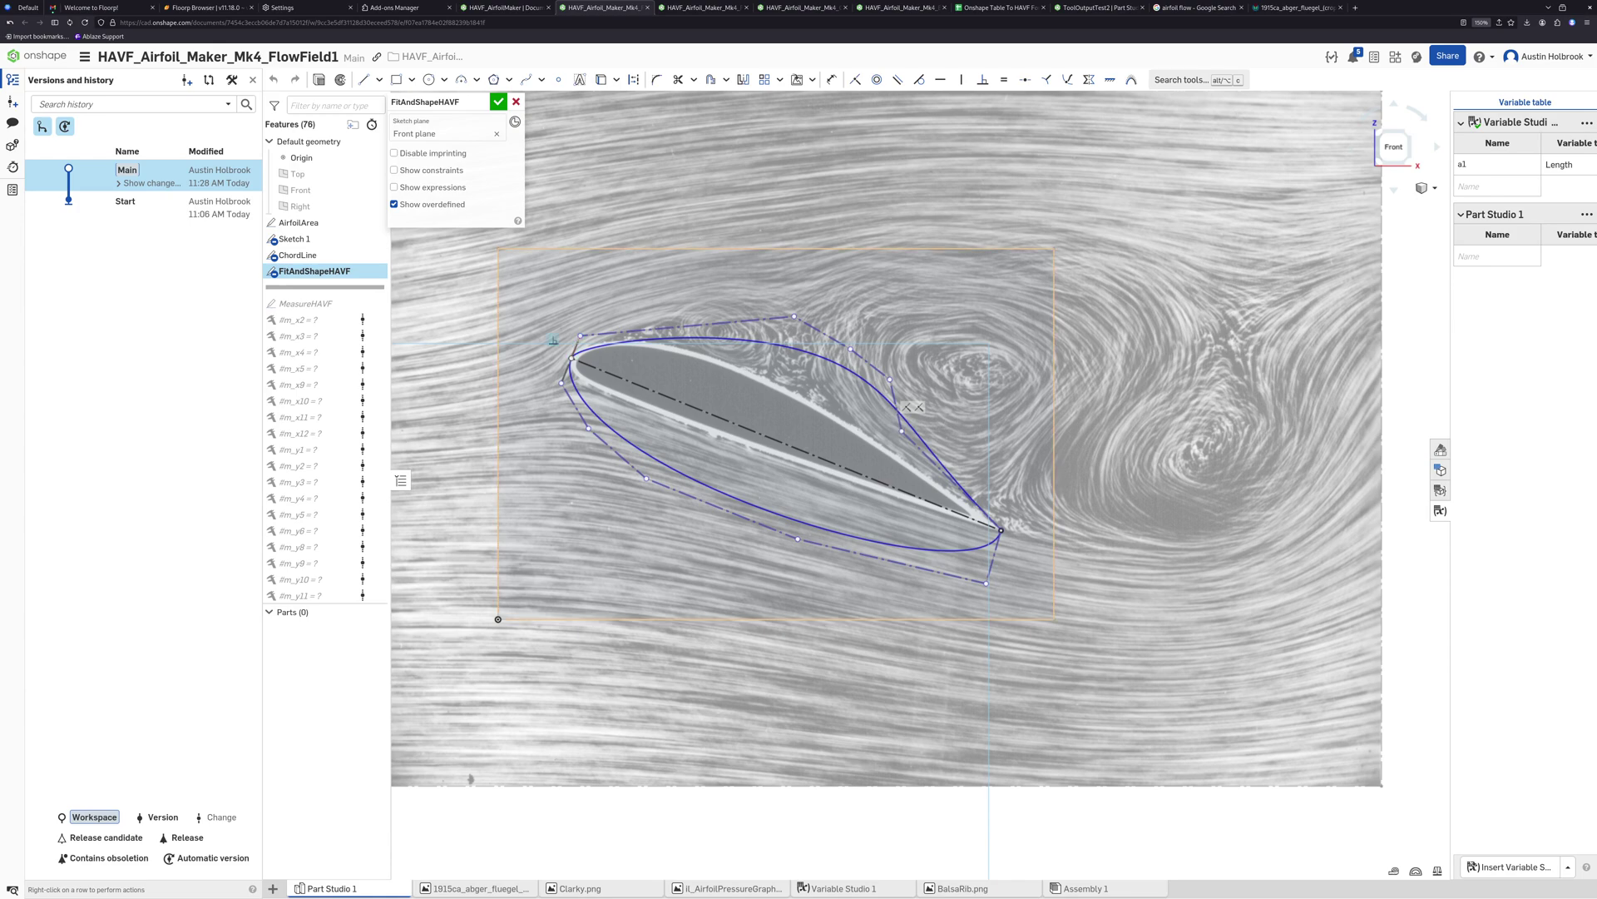
scroll(1015, 533, up, 10)
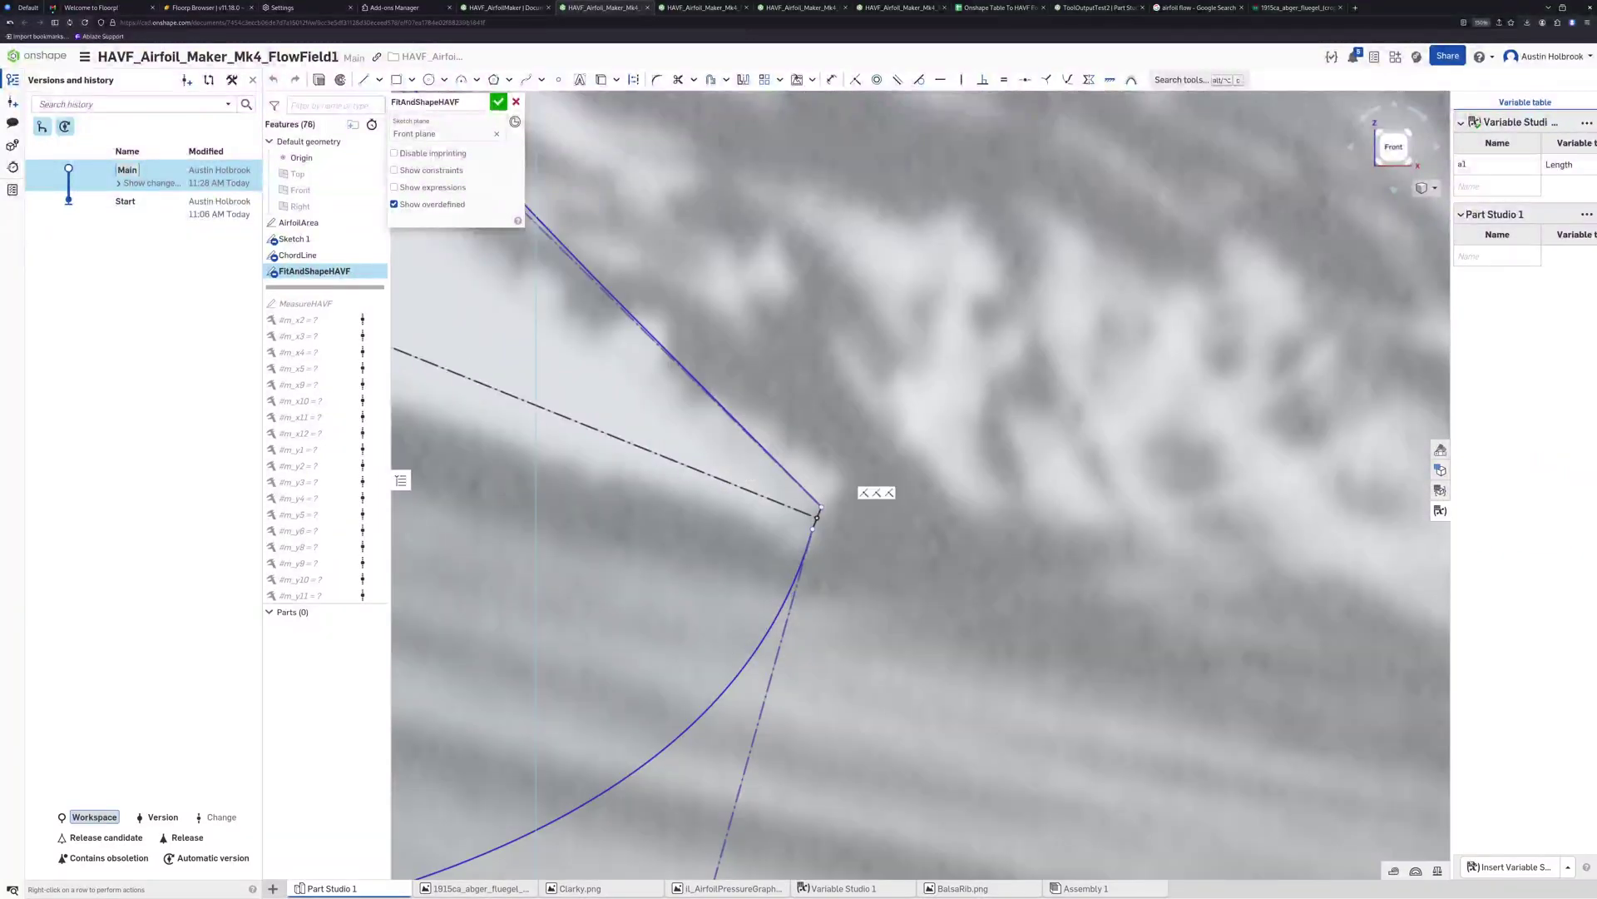
mouse_move(822, 507)
mouse_down()
mouse_move(842, 451)
mouse_move(828, 491)
mouse_move(832, 479)
mouse_up()
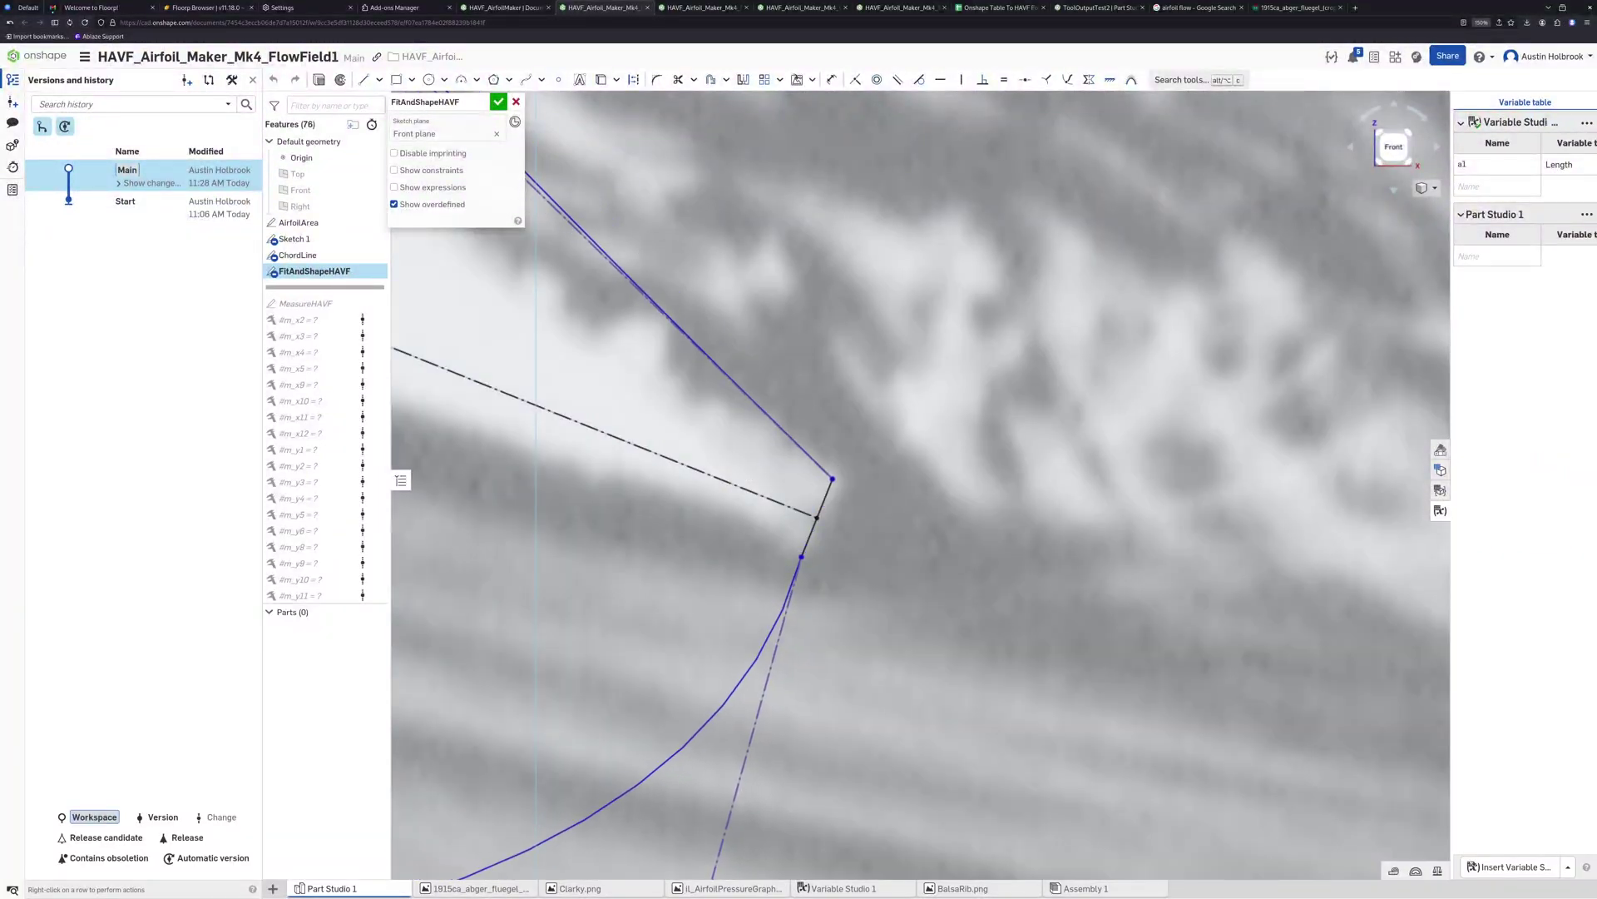
scroll(797, 560, down, 5)
key(f)
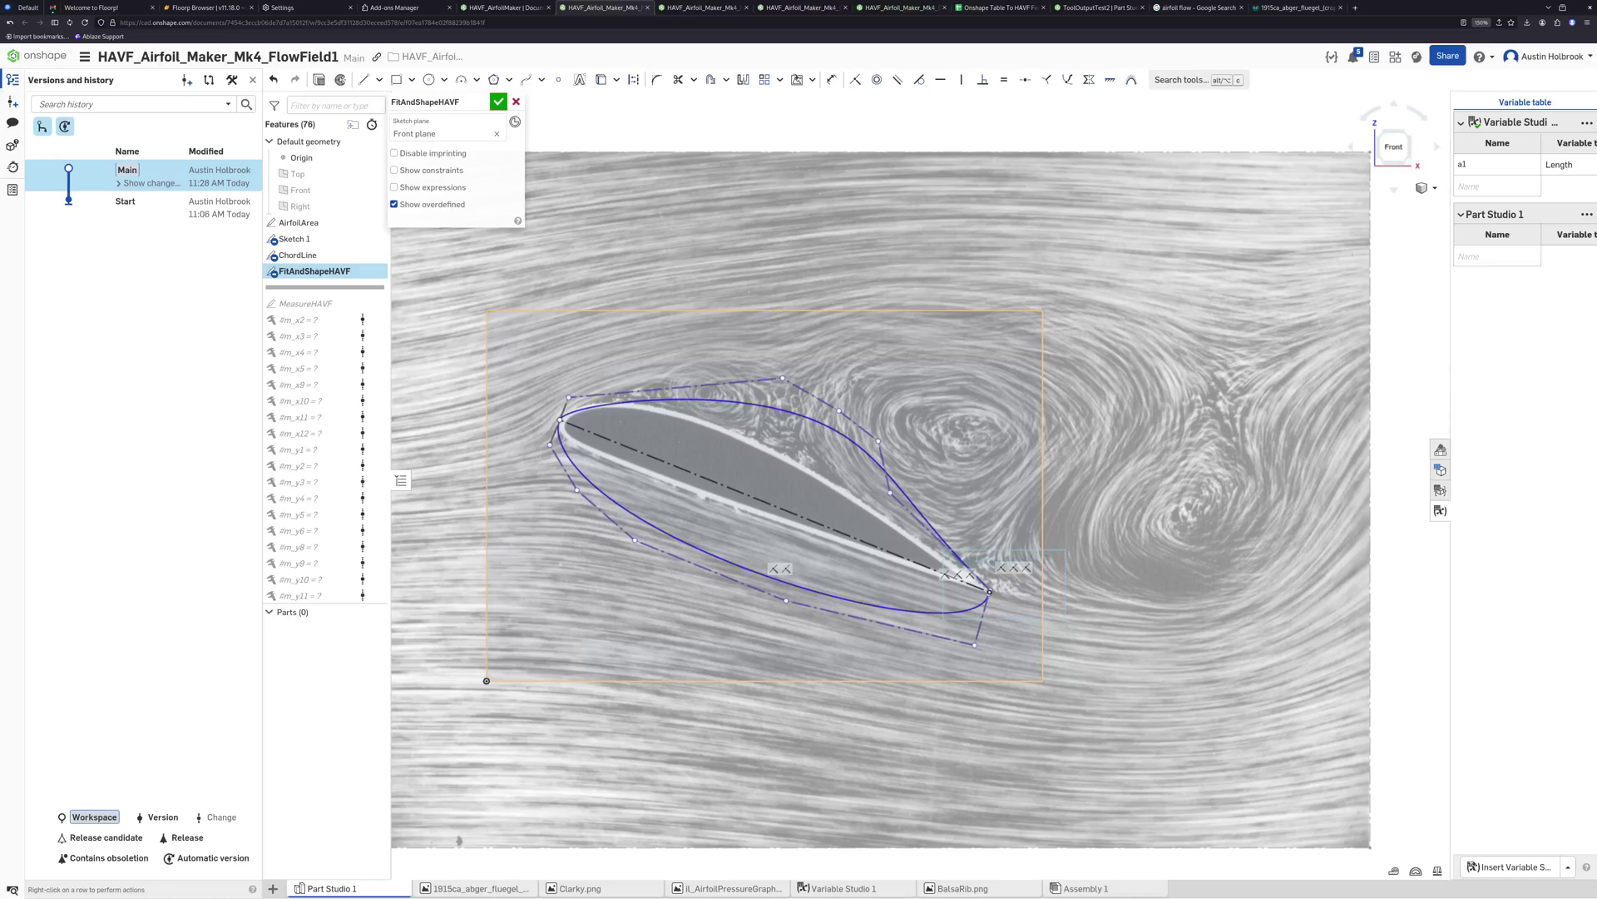
Move the four upper spline control points behind the foremost one so the upper curve follows the airfoil's top surface in the image
scroll(760, 471, up, 3)
scroll(680, 475, down, 3)
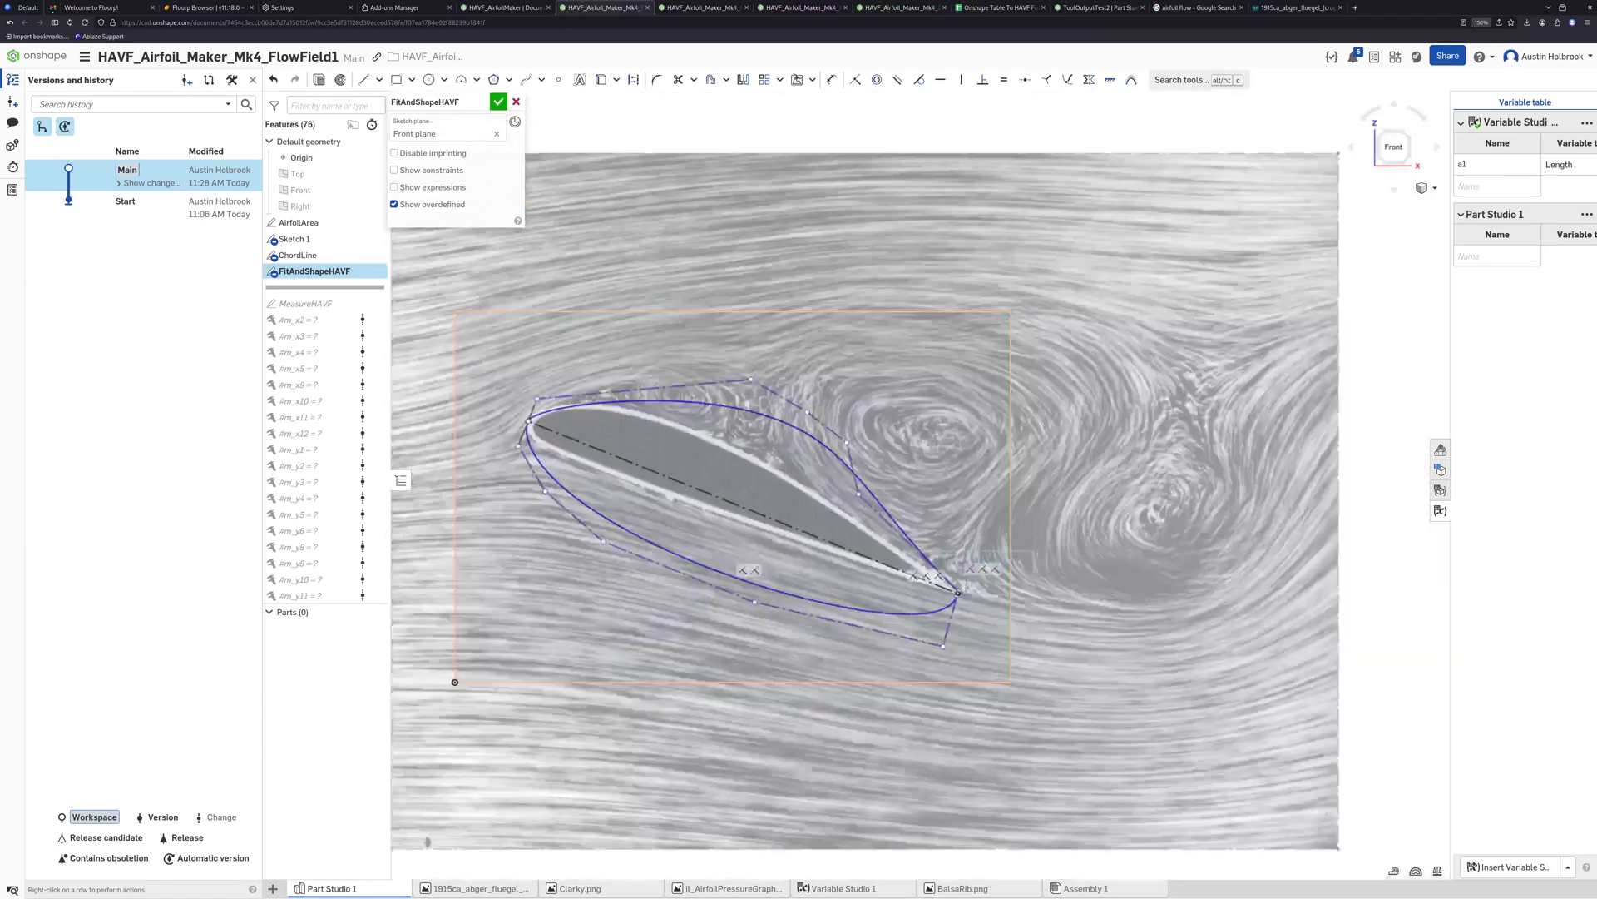
scroll(485, 386, up, 3)
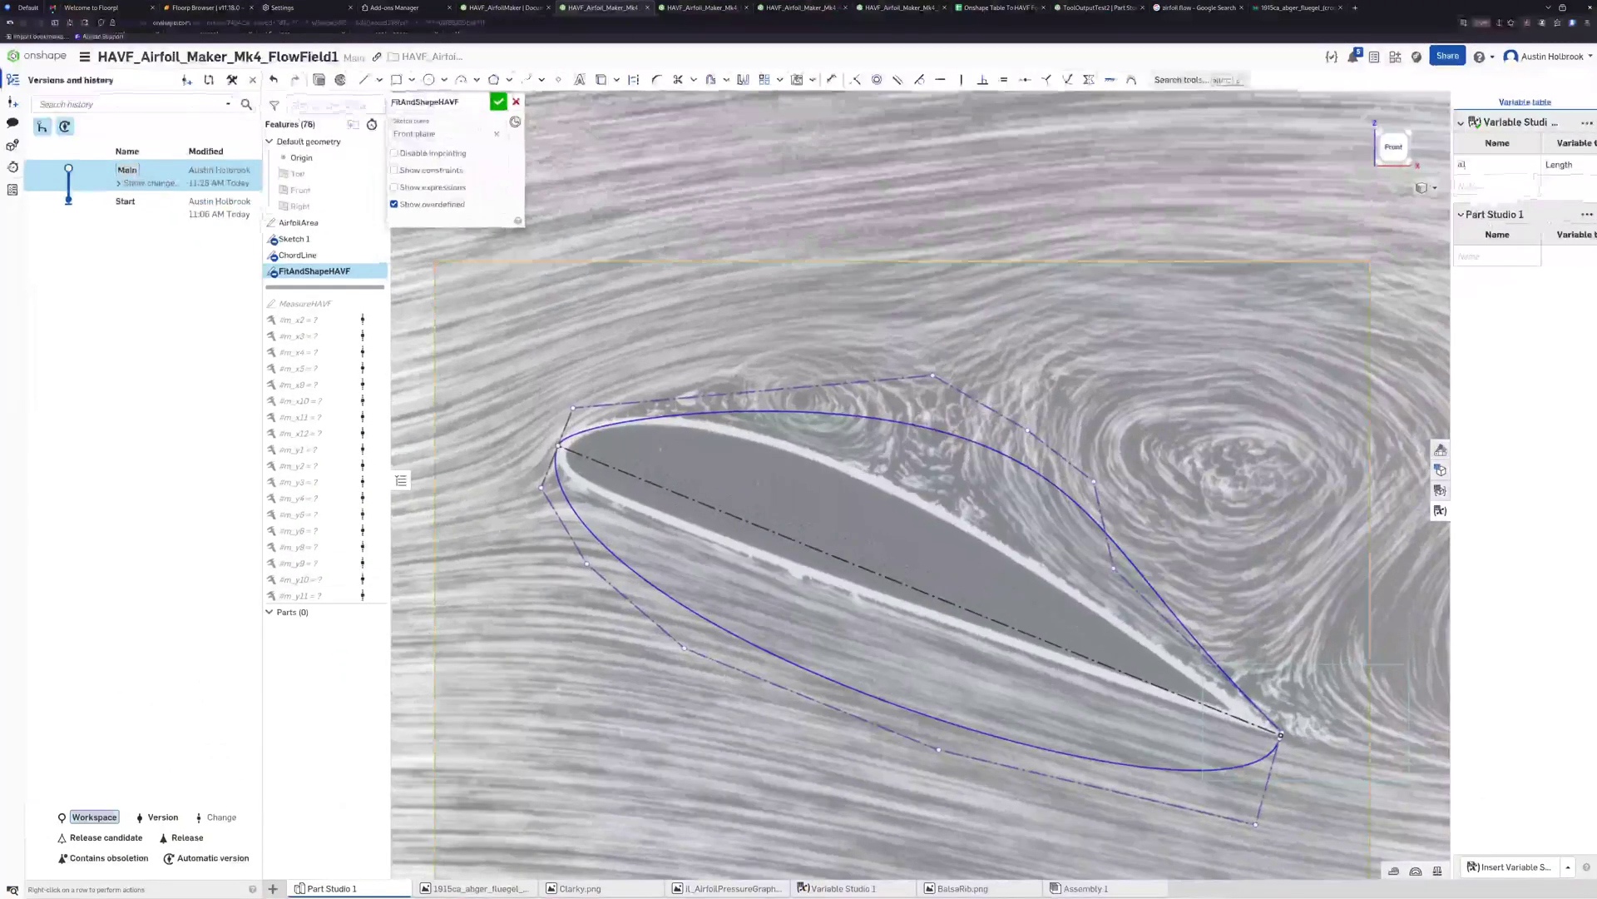
mouse_move(2, 2)
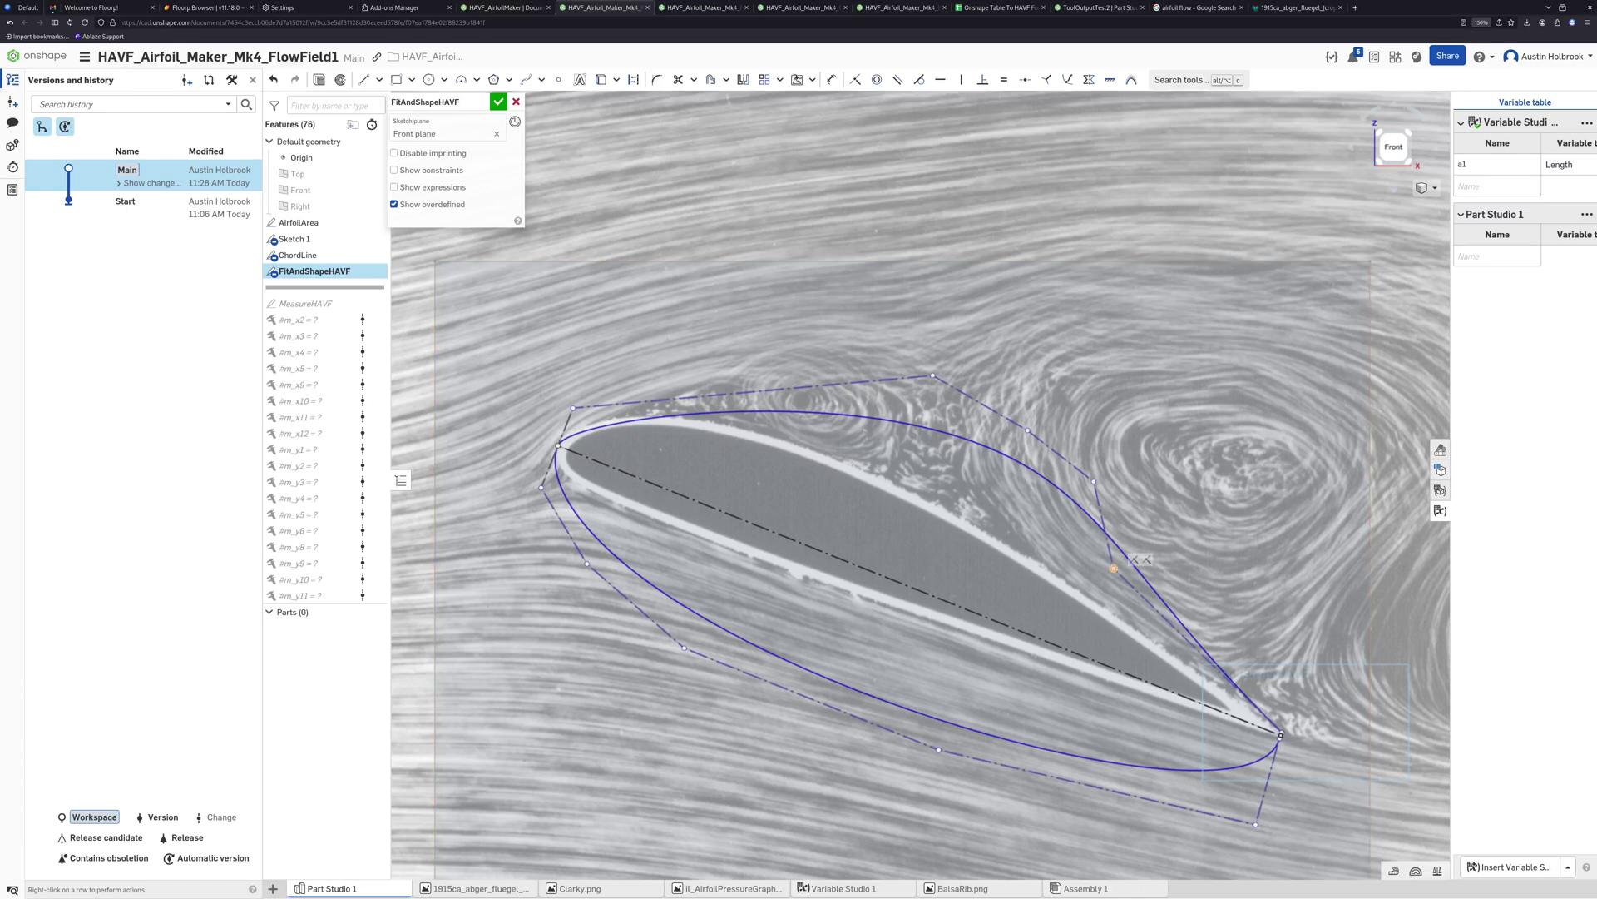
drag(1114, 569, 1125, 631)
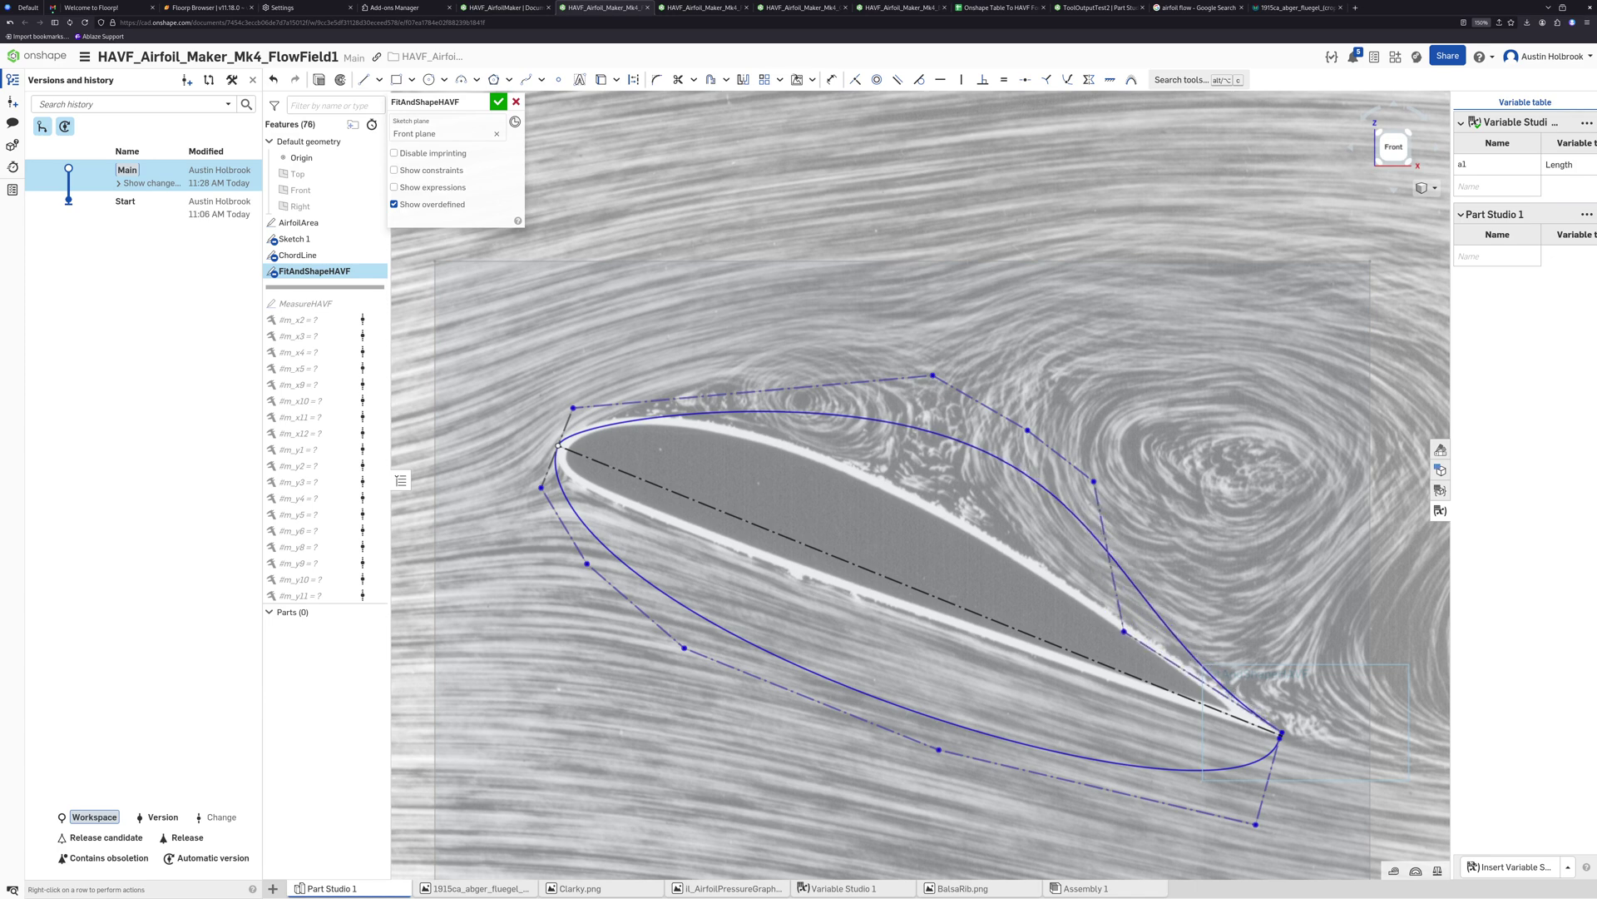
drag(1093, 481, 1013, 533)
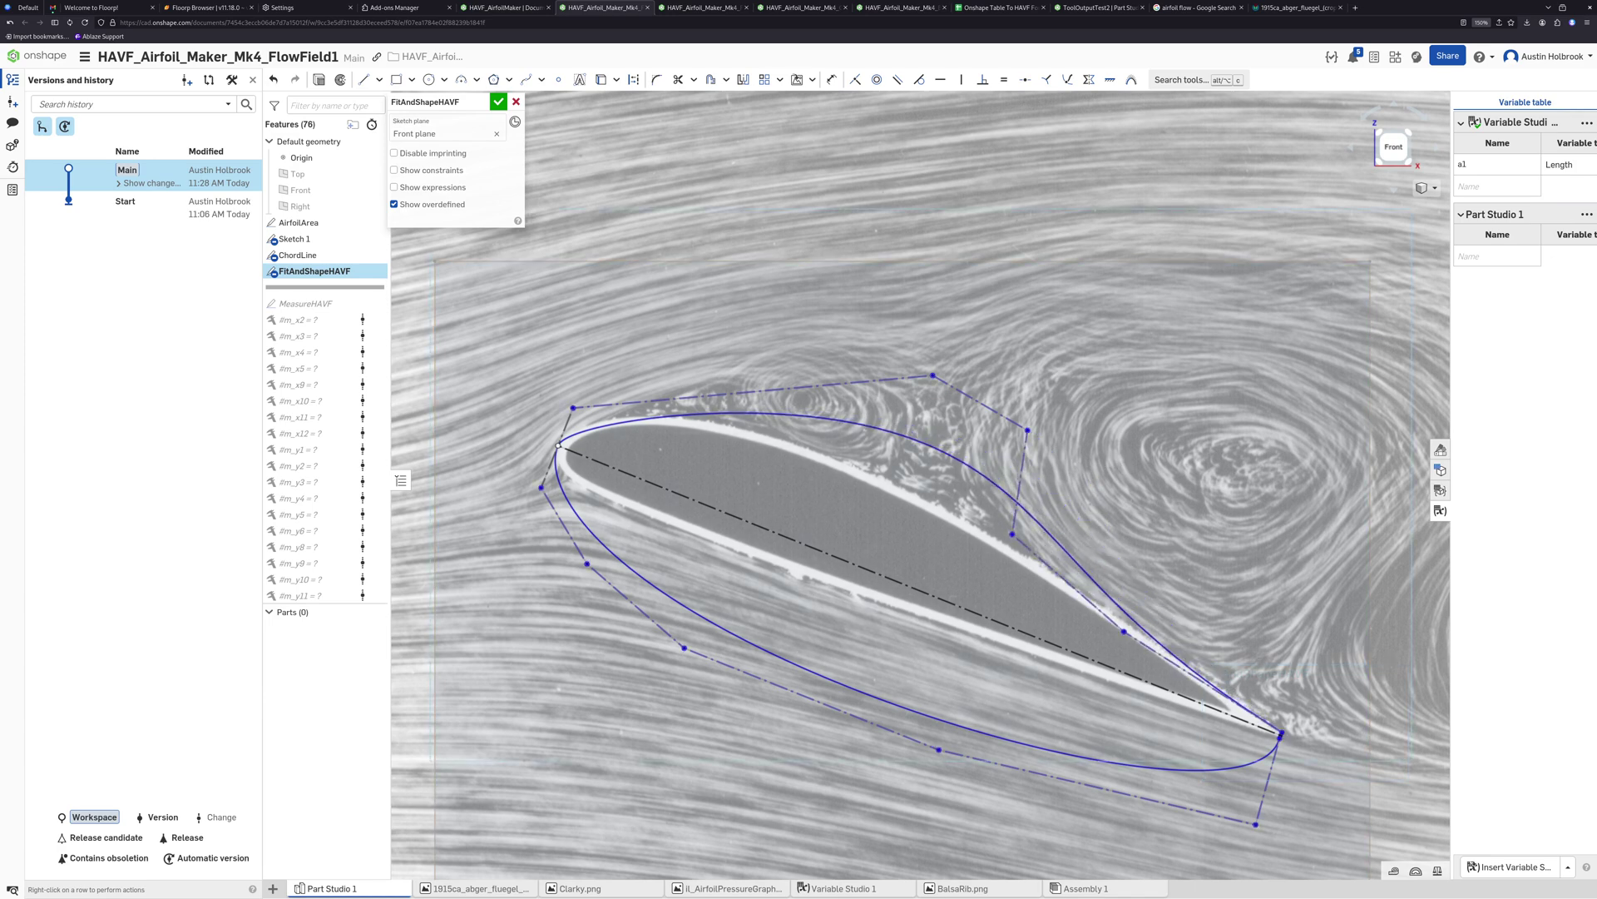
drag(1027, 429, 852, 453)
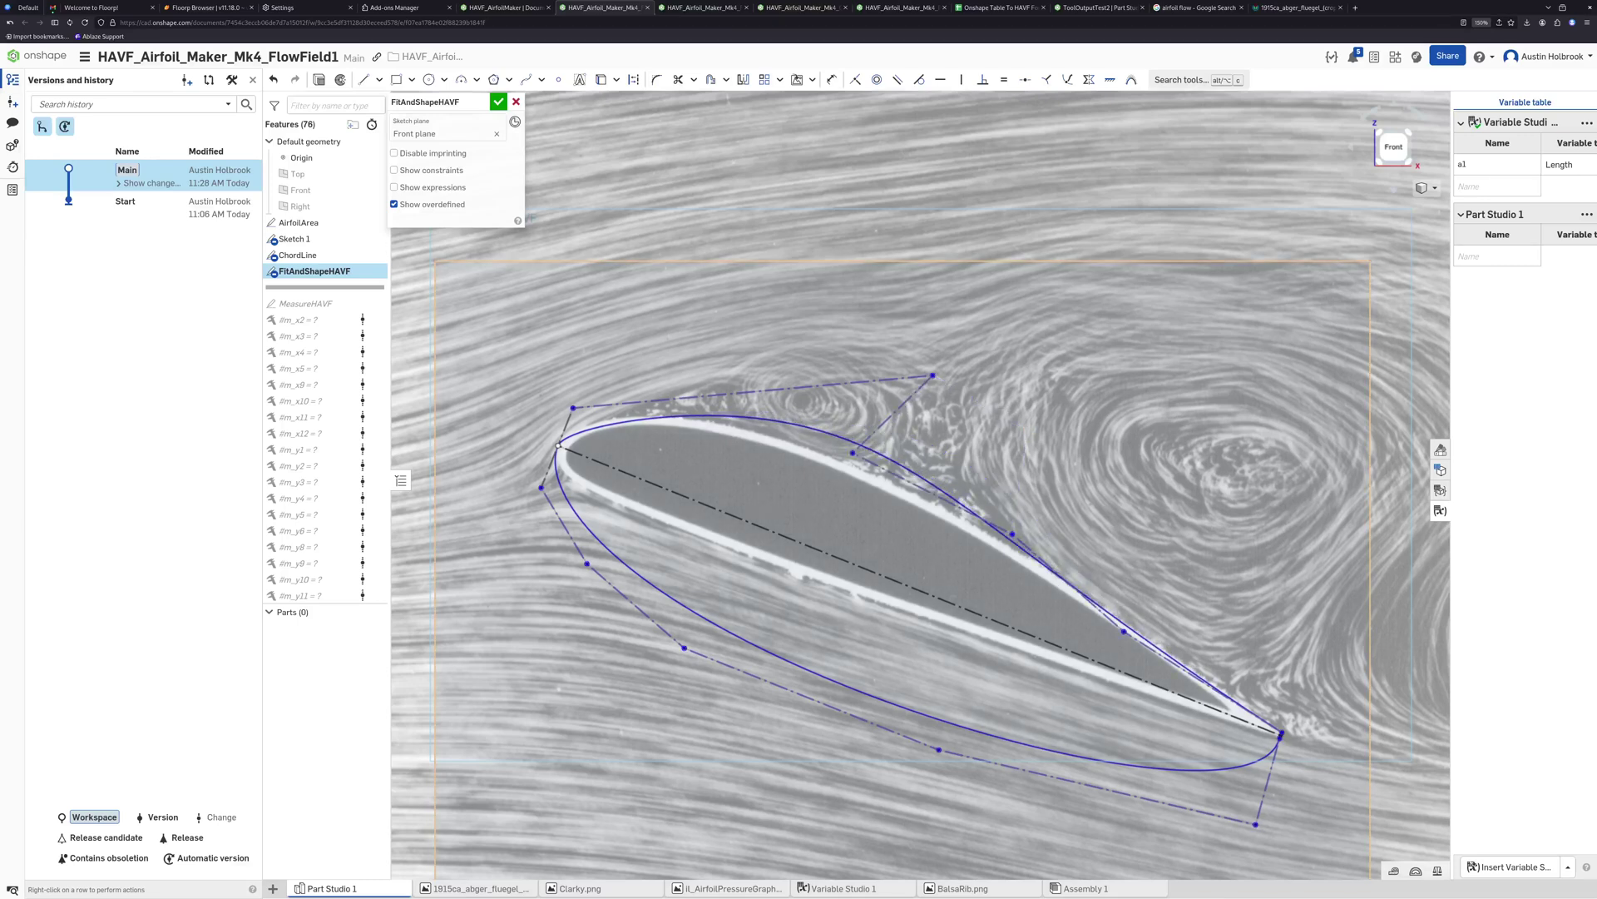
drag(932, 375, 729, 380)
Move the lower spline's control points inward so the lower curve roughly follows the airfoil's underside in the image
drag(588, 564, 685, 538)
drag(684, 648, 836, 612)
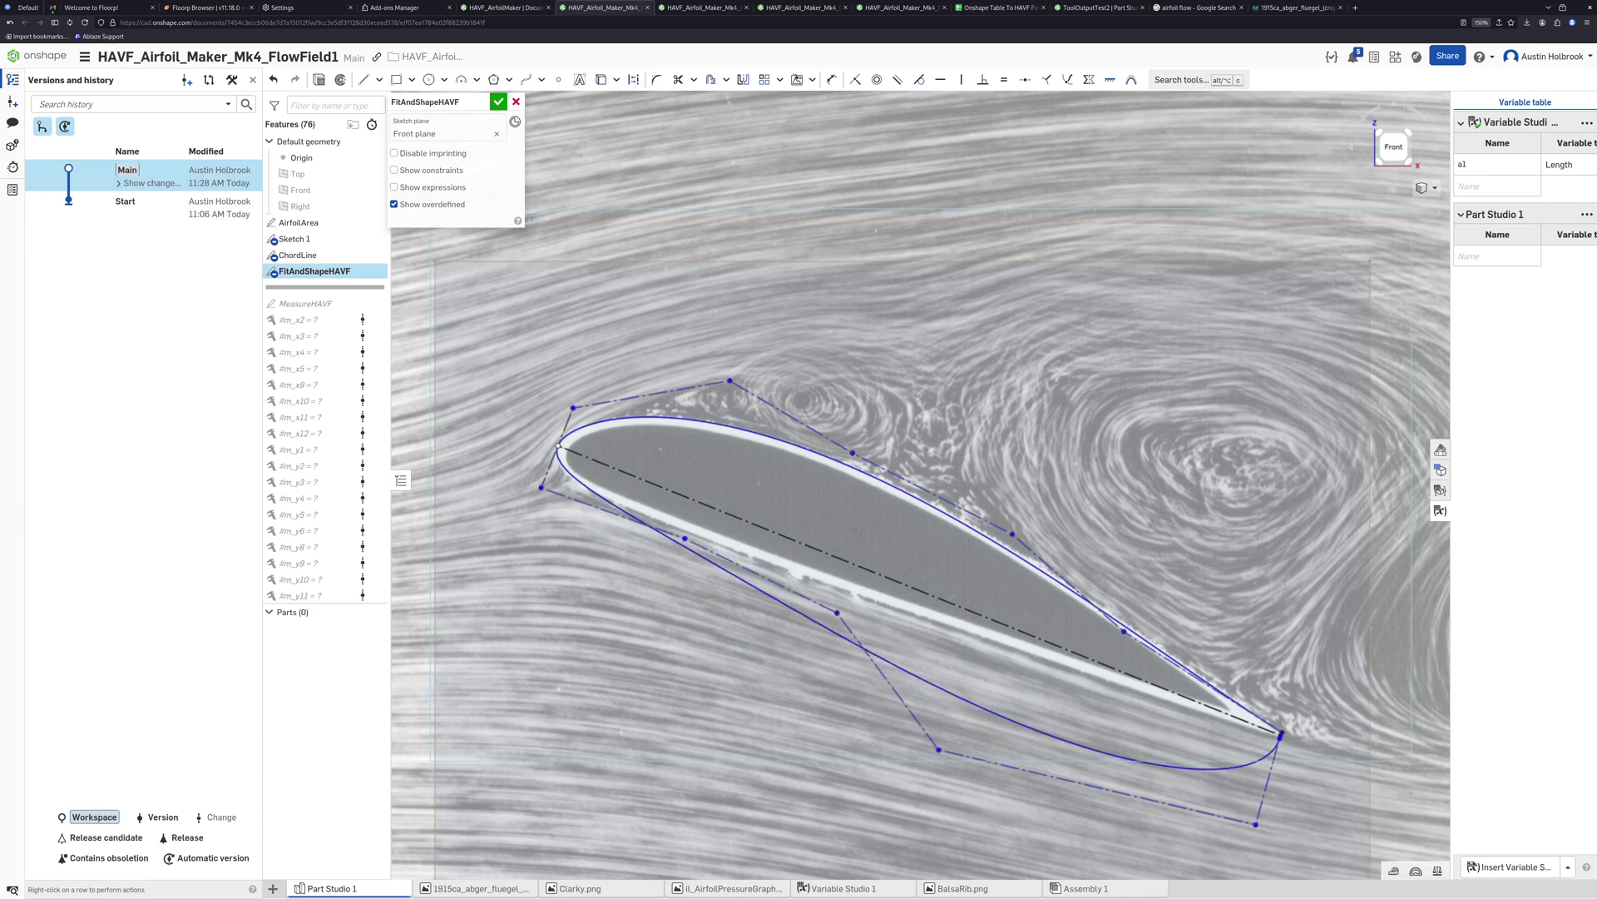
drag(939, 749, 997, 663)
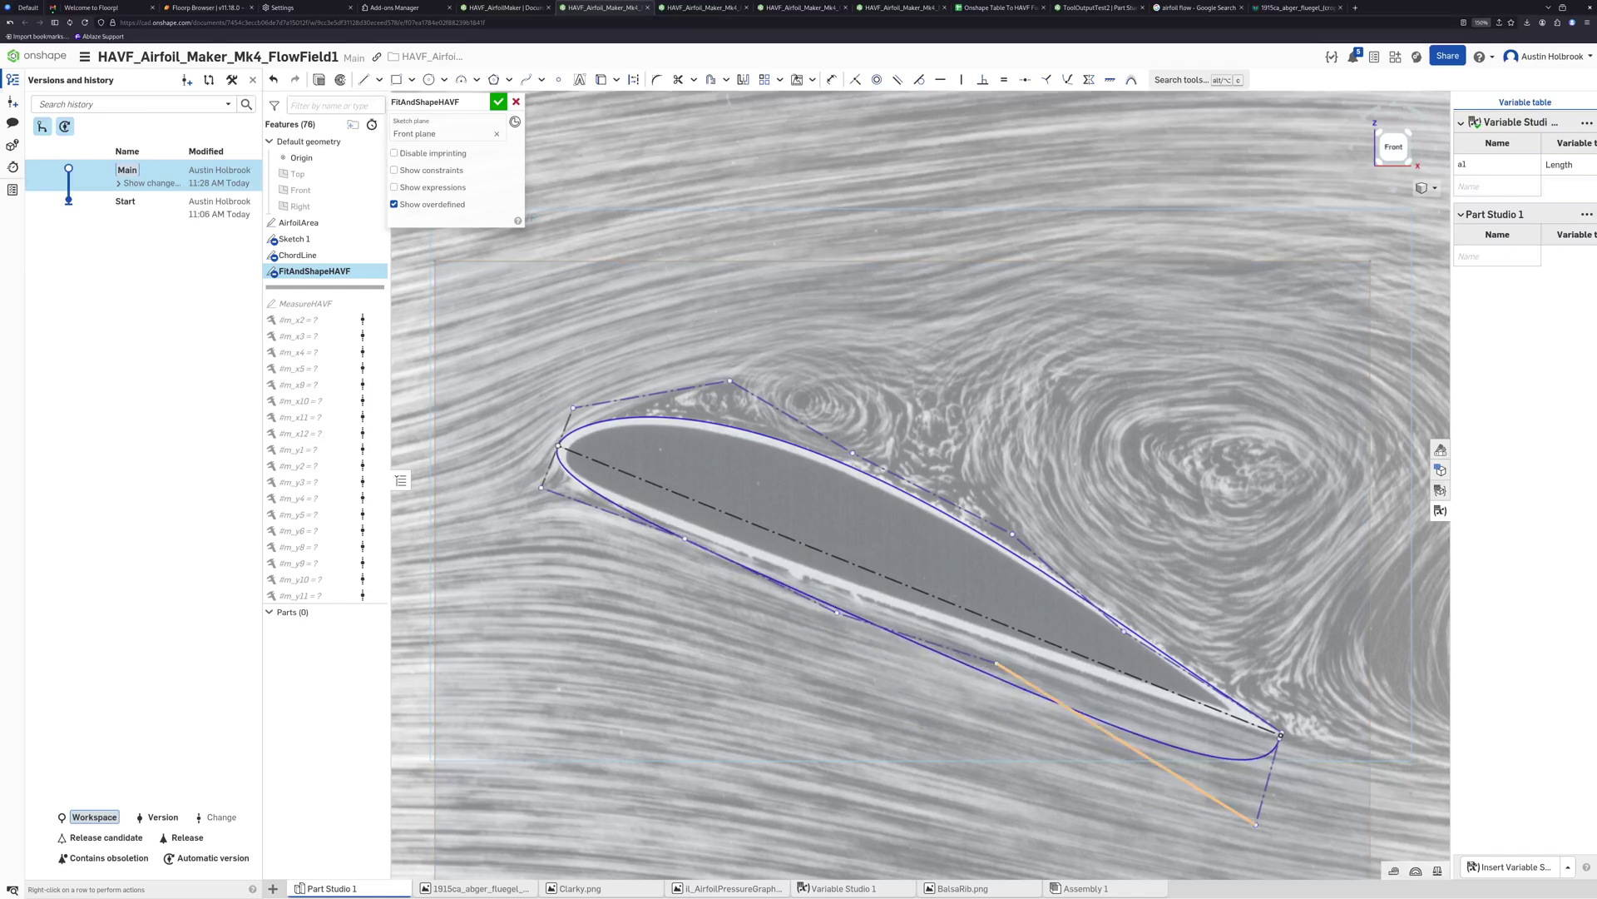
drag(1256, 824, 1160, 692)
drag(996, 663, 989, 626)
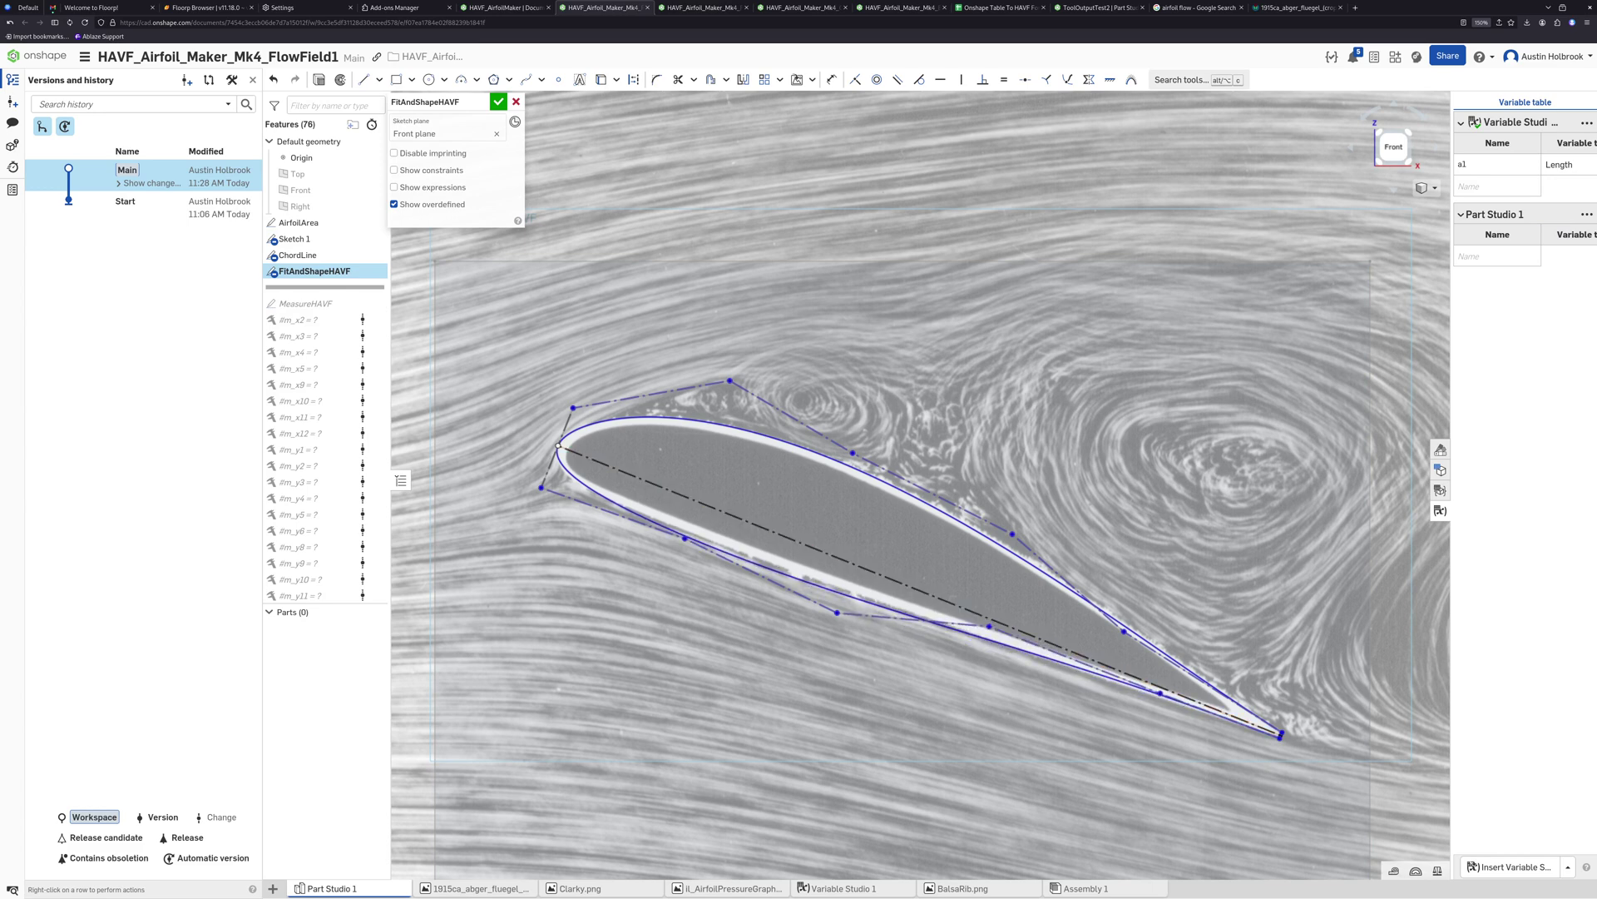
Fine-tune the front and middle control points of the lower spline and the rearmost upper control point to match the airfoil outline
drag(837, 612, 825, 583)
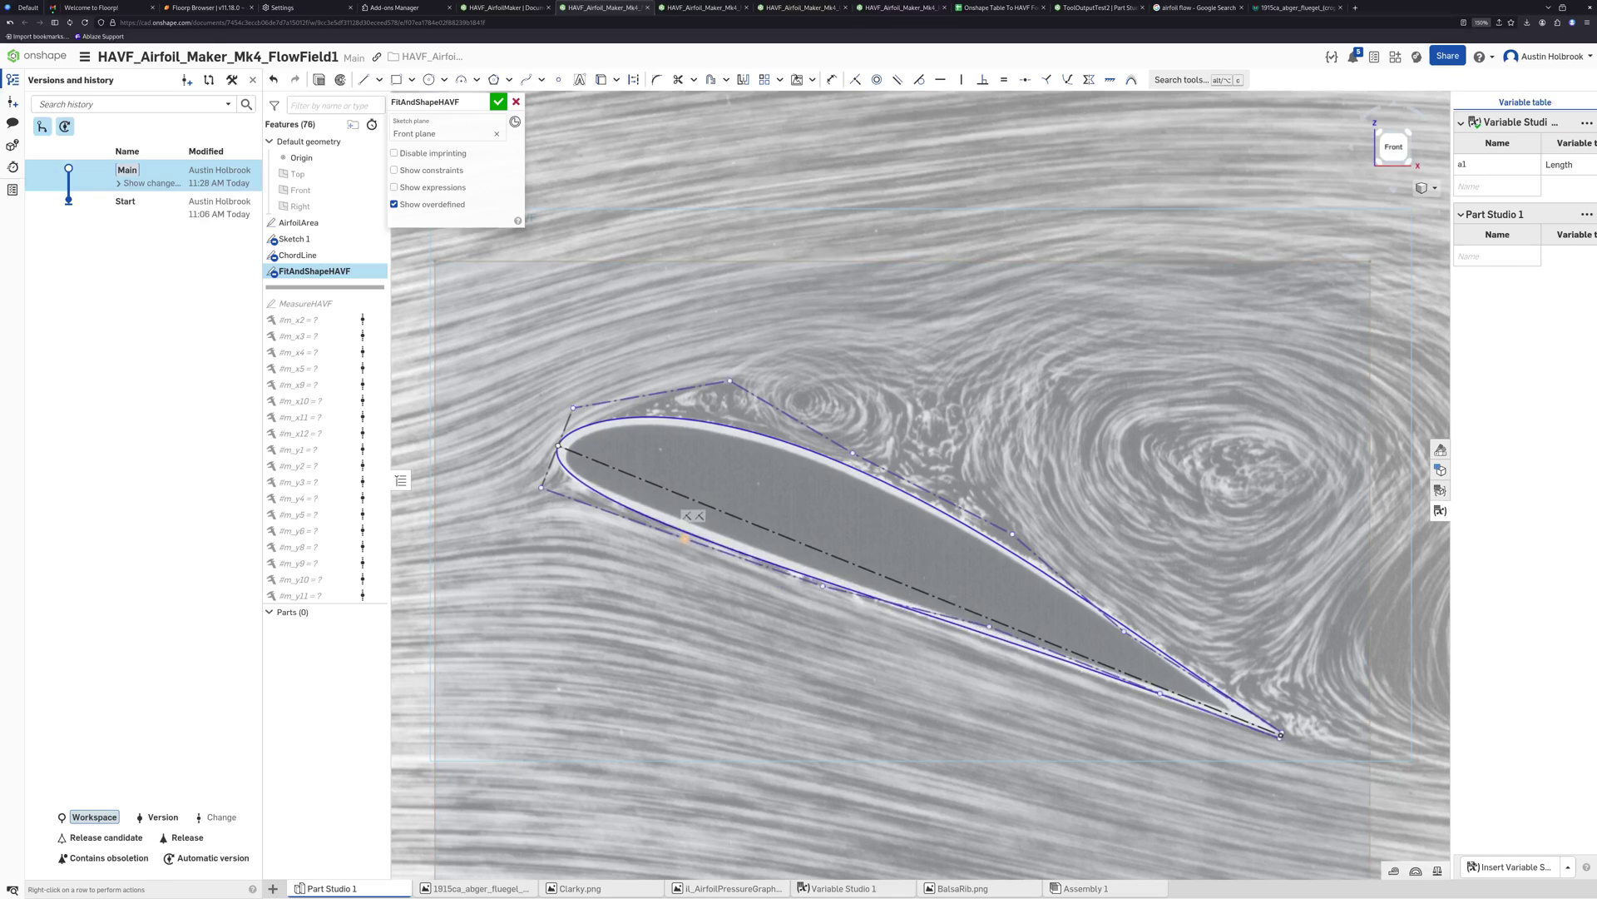
drag(685, 539, 677, 538)
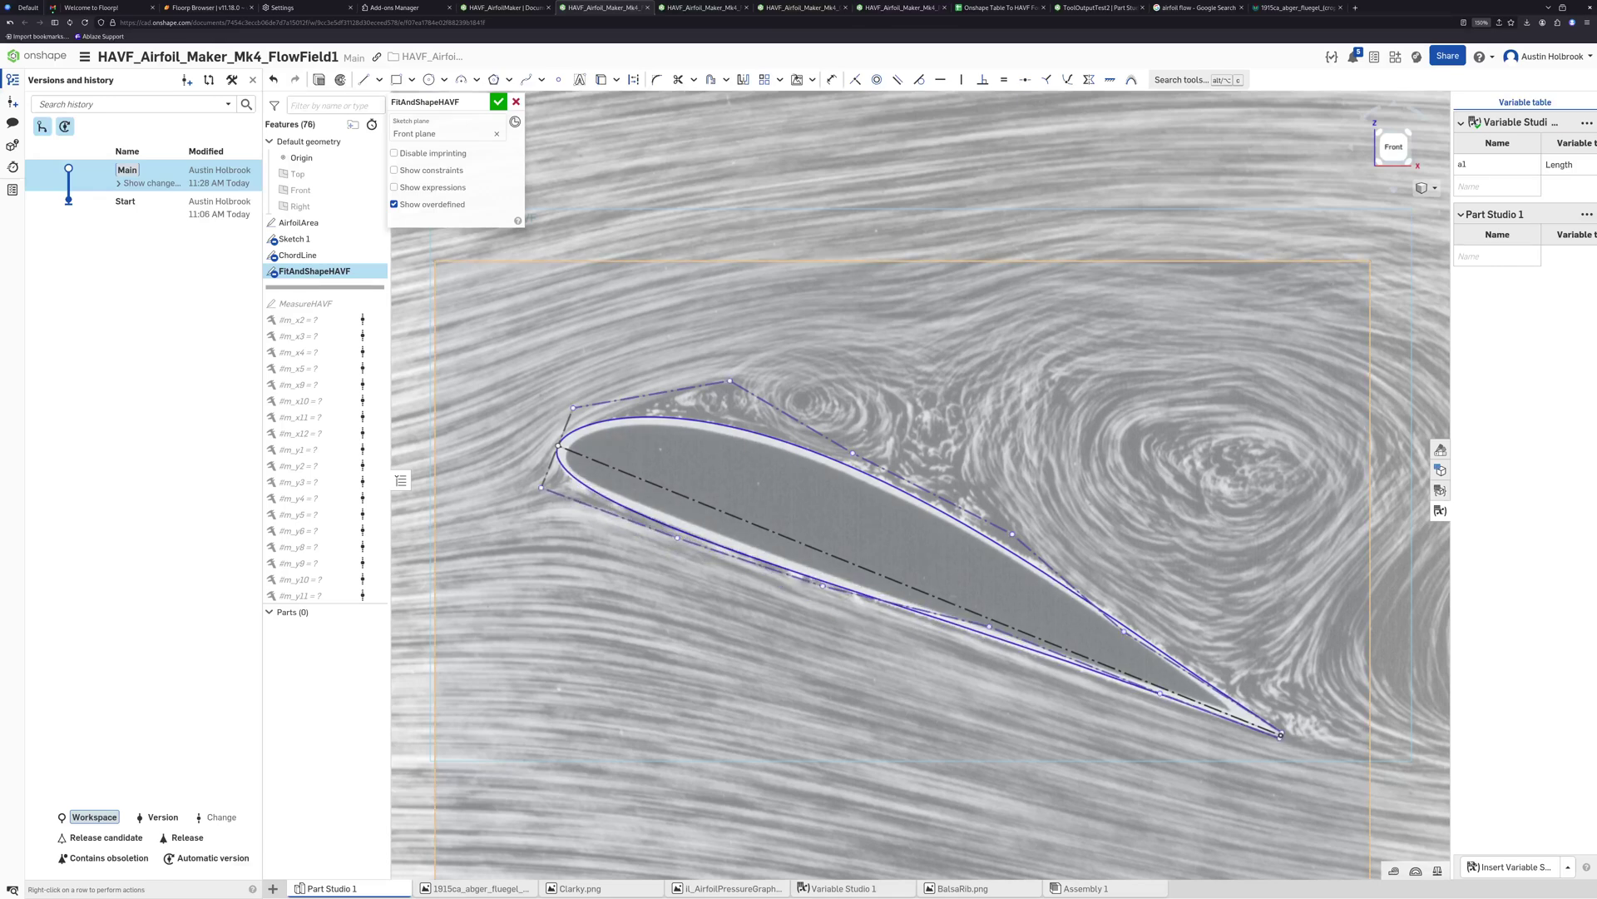
drag(542, 488, 539, 493)
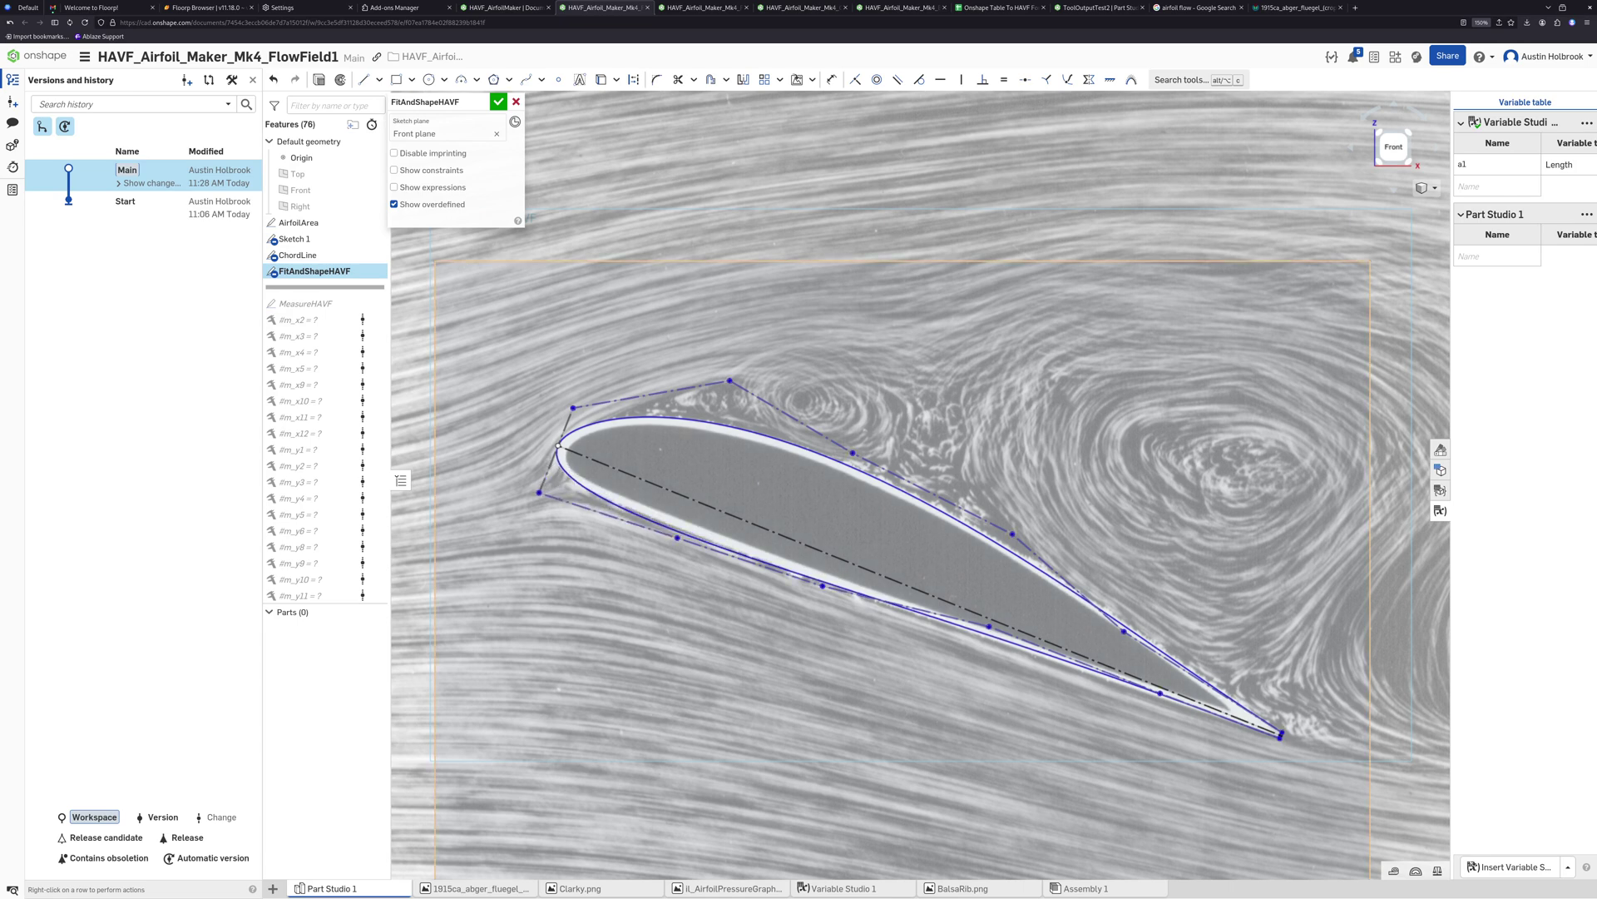
drag(677, 537, 675, 531)
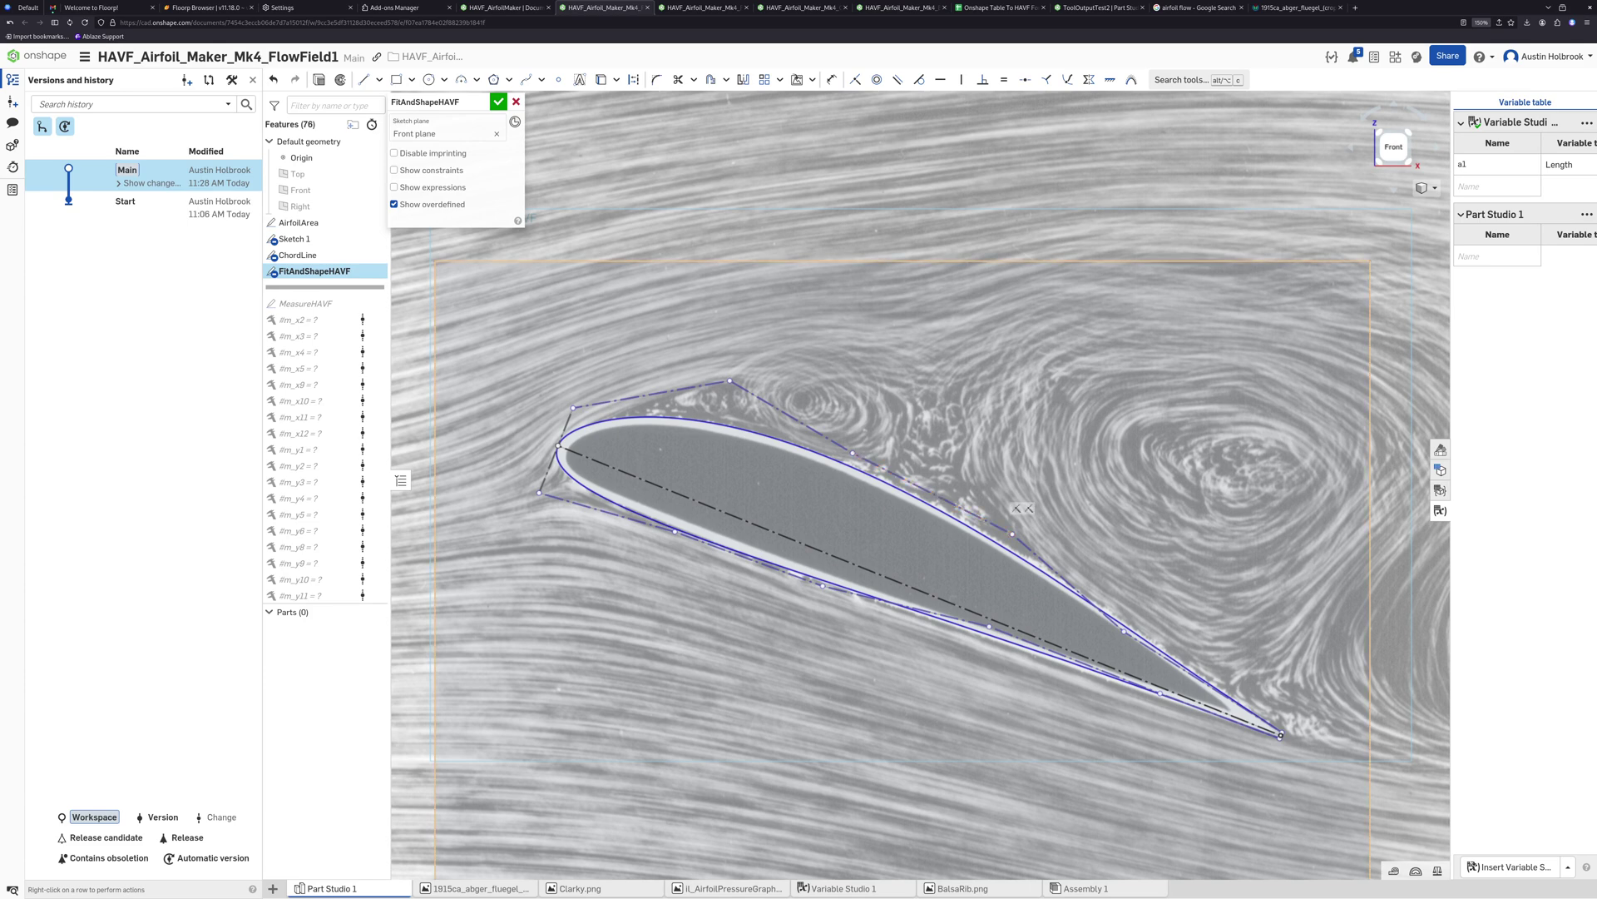
mouse_move(1124, 631)
mouse_down()
mouse_move(1142, 606)
mouse_move(1128, 625)
mouse_up()
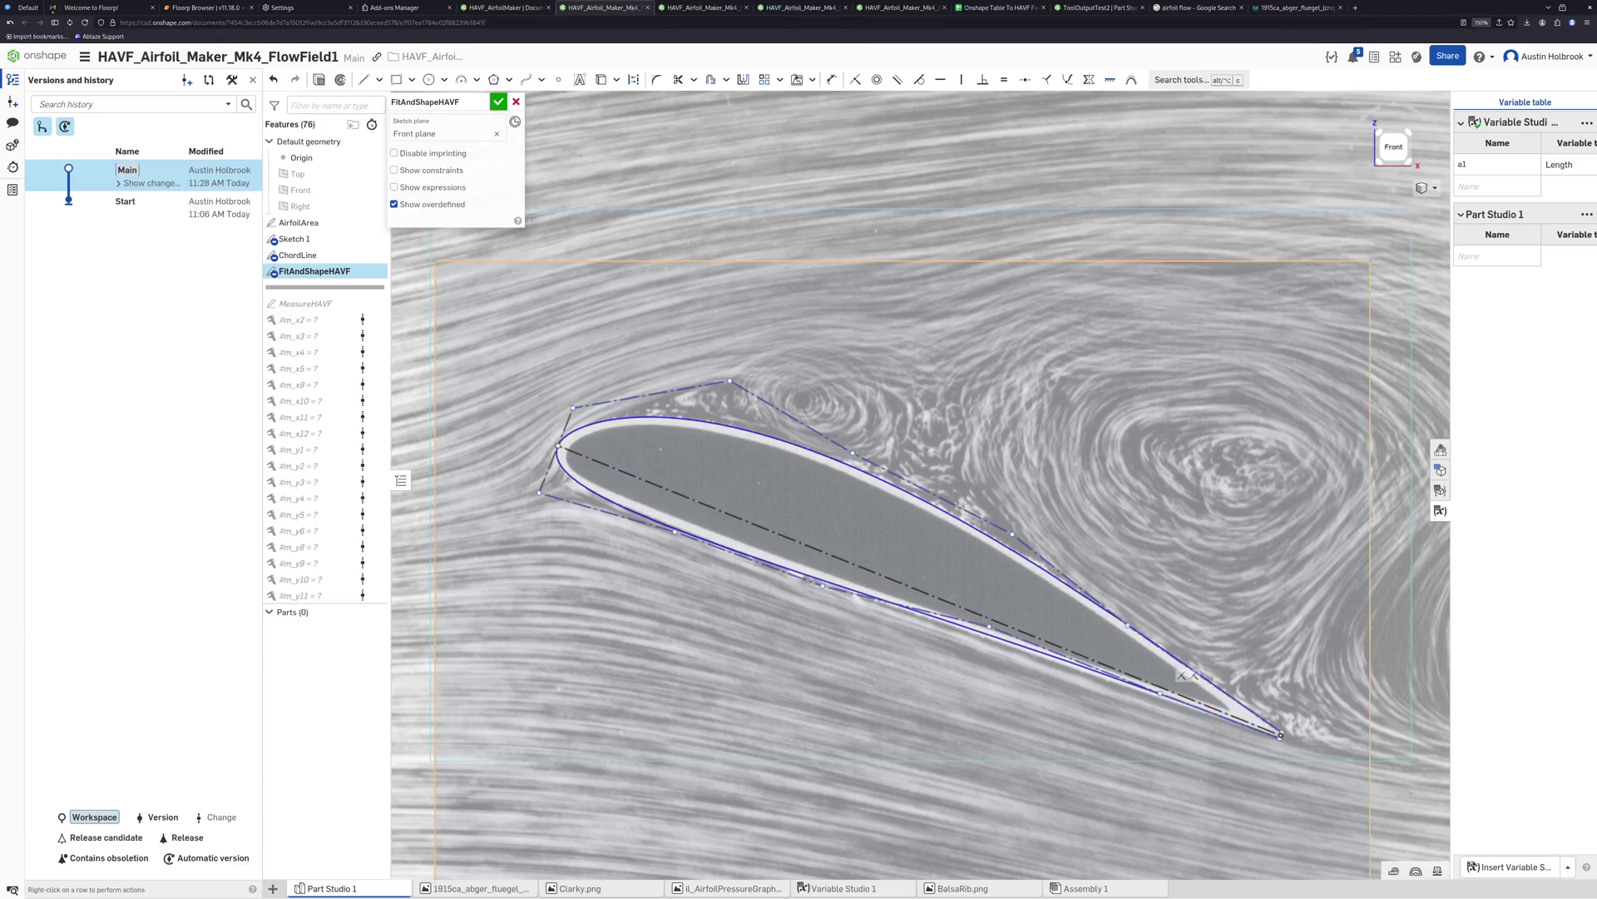
scroll(1031, 657, up, 5)
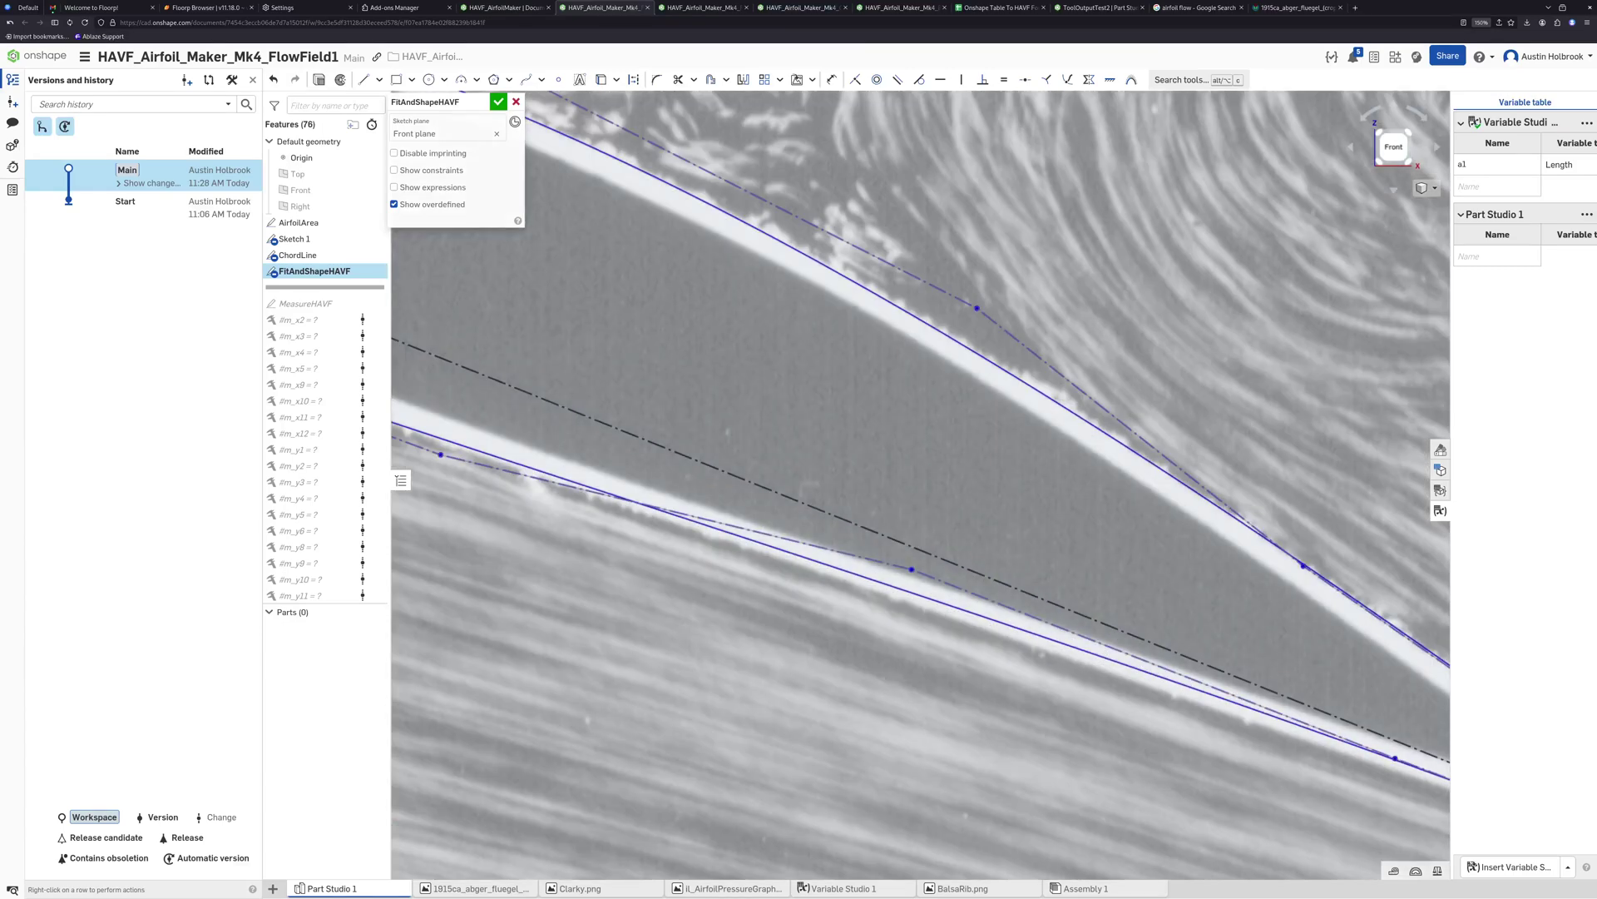
scroll(905, 643, down, 7)
scroll(861, 621, up, 3)
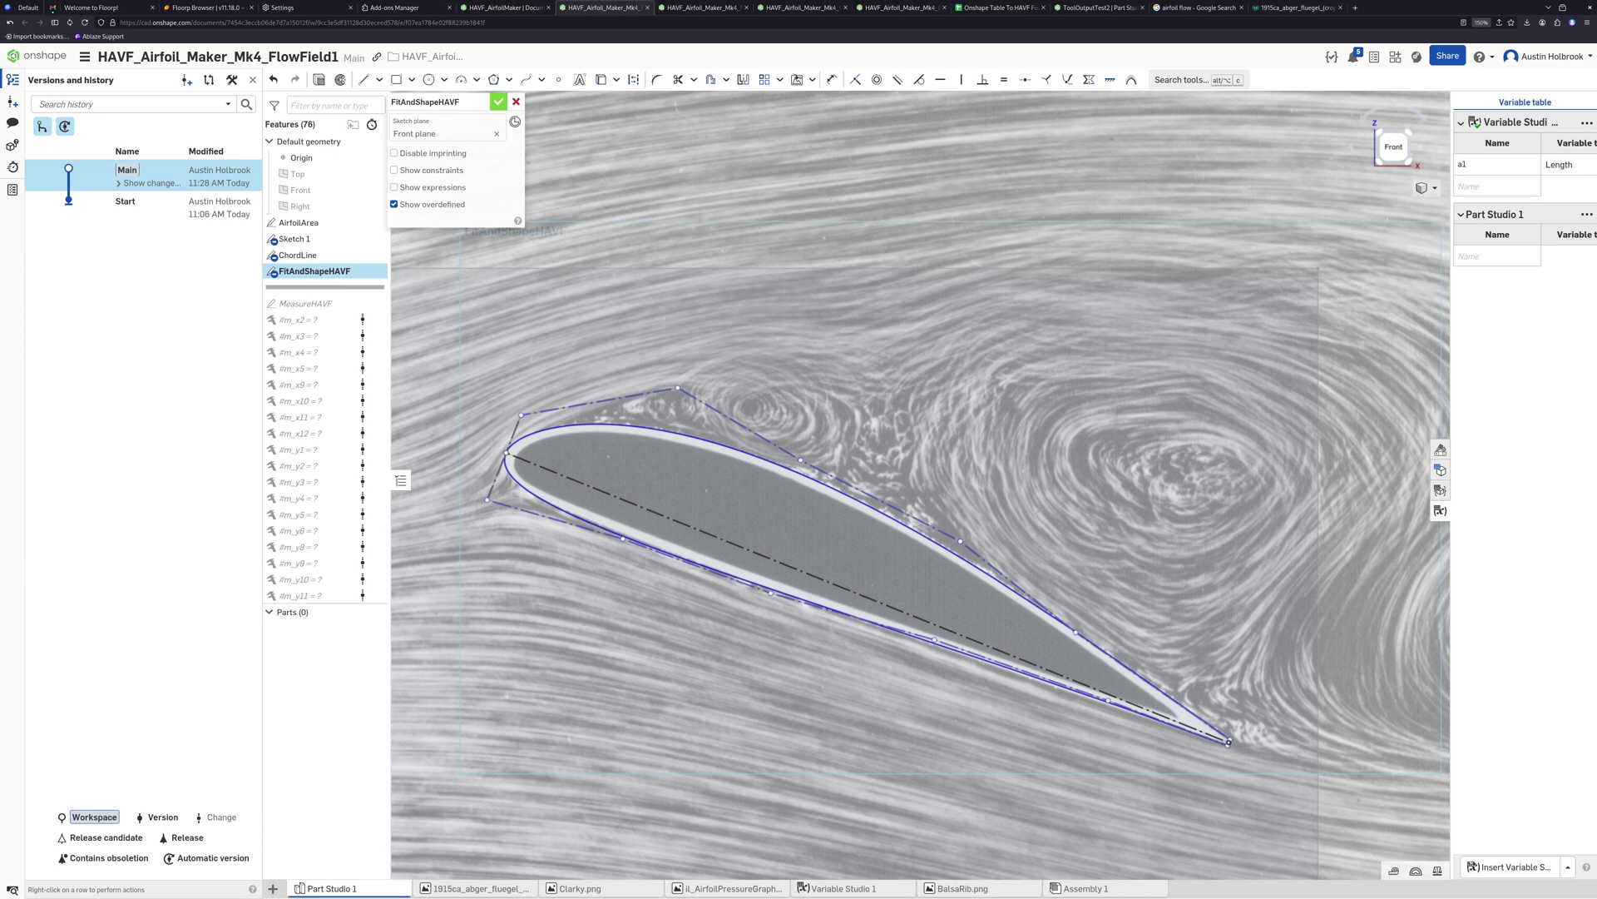
Accept the FitAndShapeHAVF sketch and roll the history forward past MeasureHAVF and the m_x2 measurement
click(498, 101)
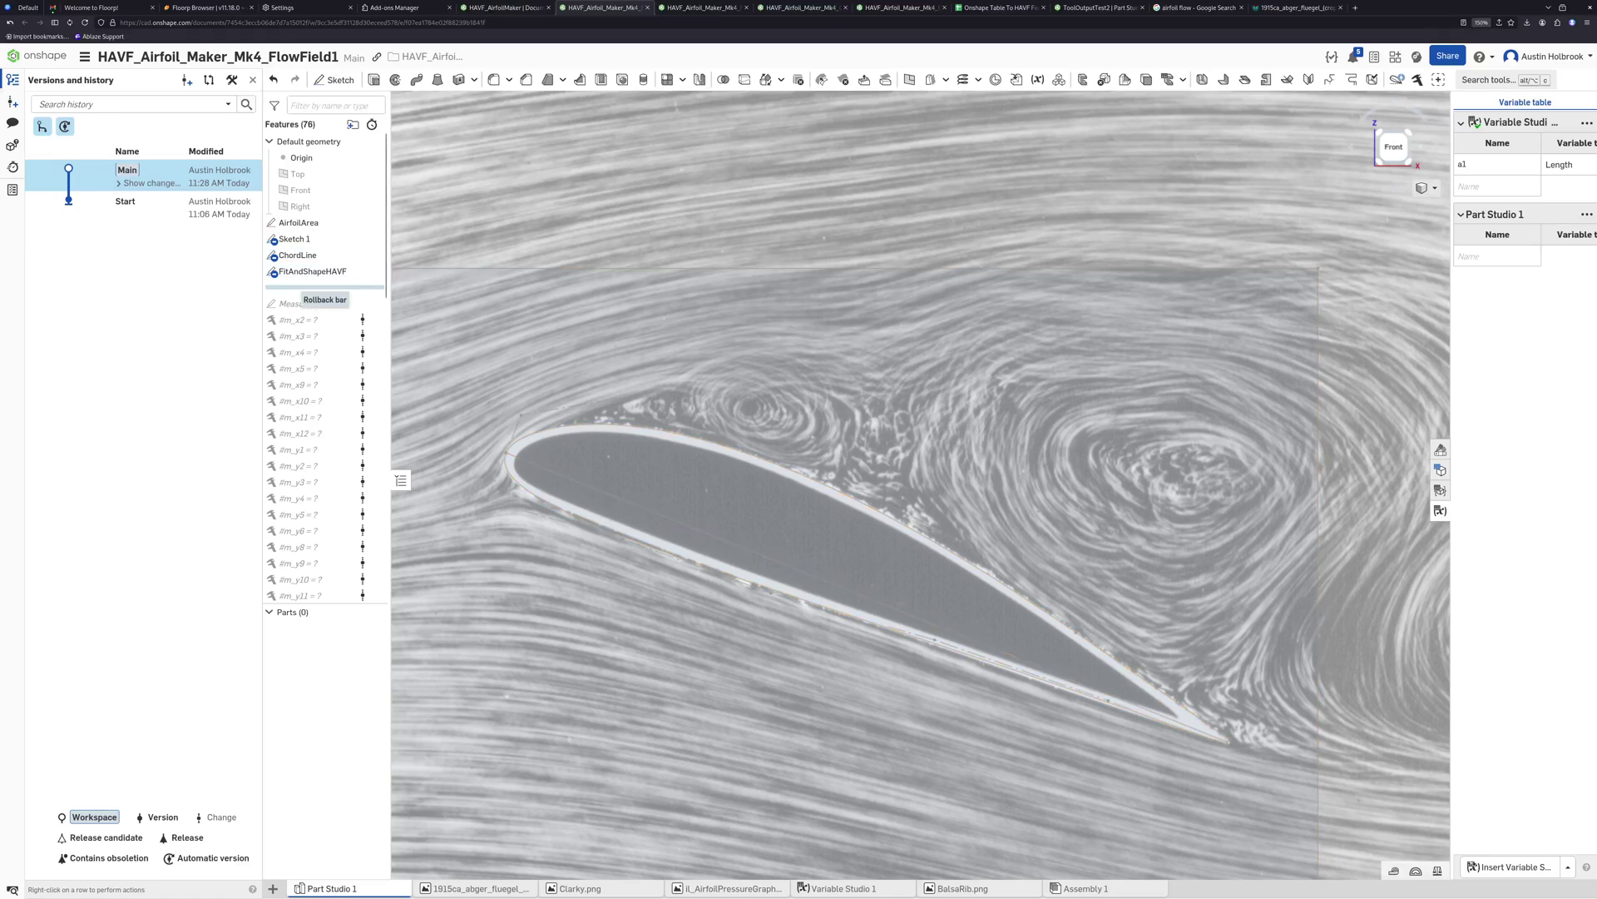
drag(333, 312, 333, 305)
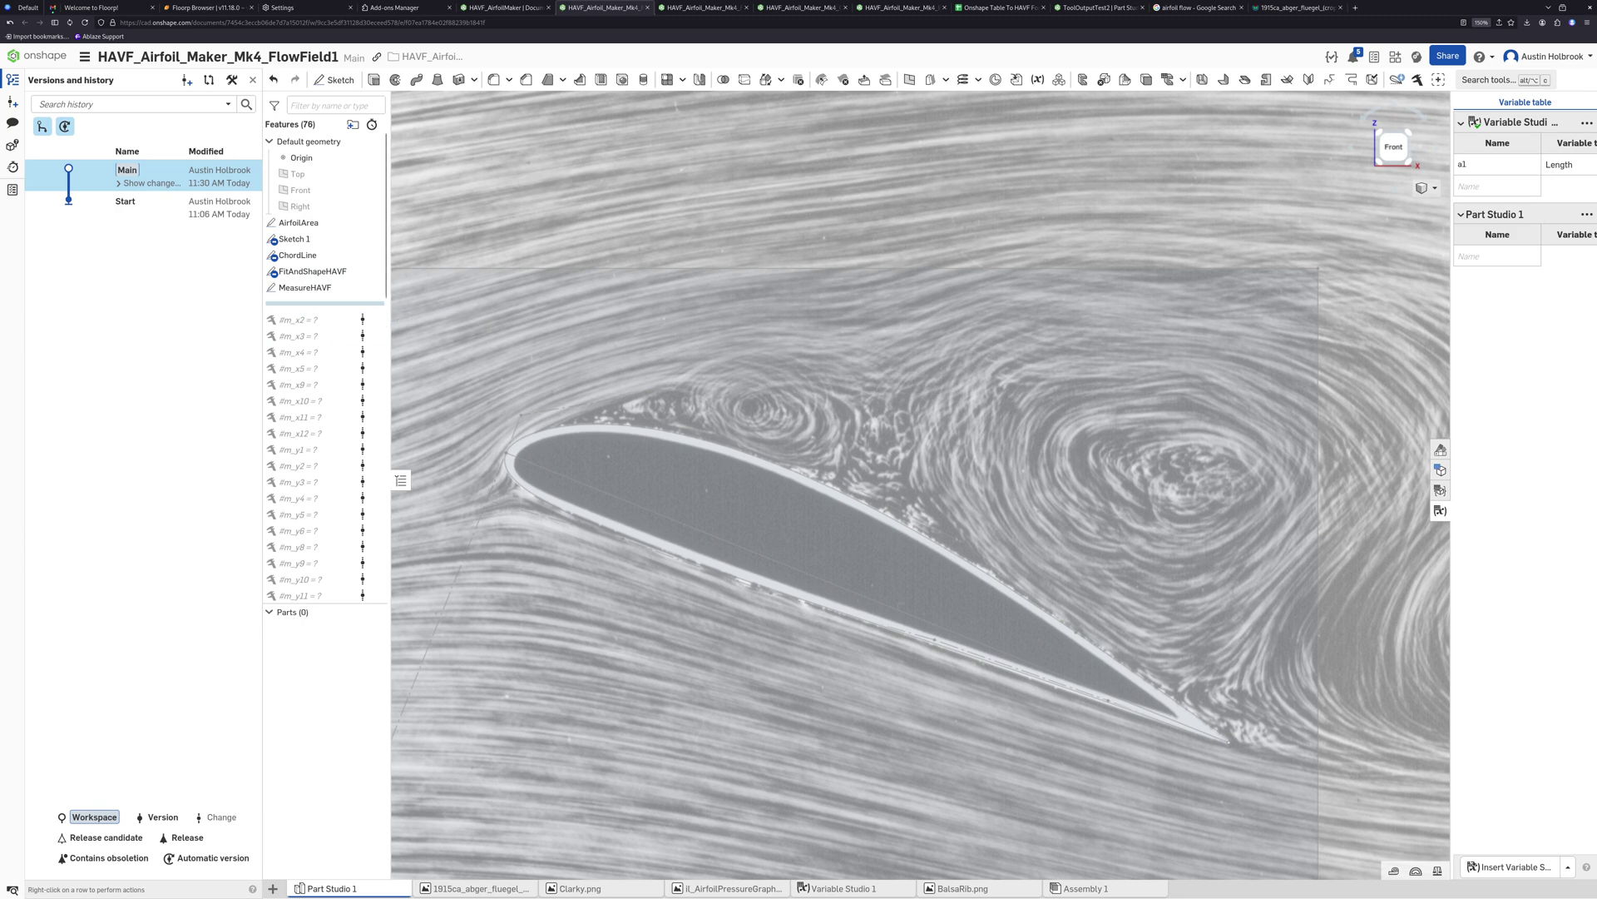
drag(332, 302, 332, 319)
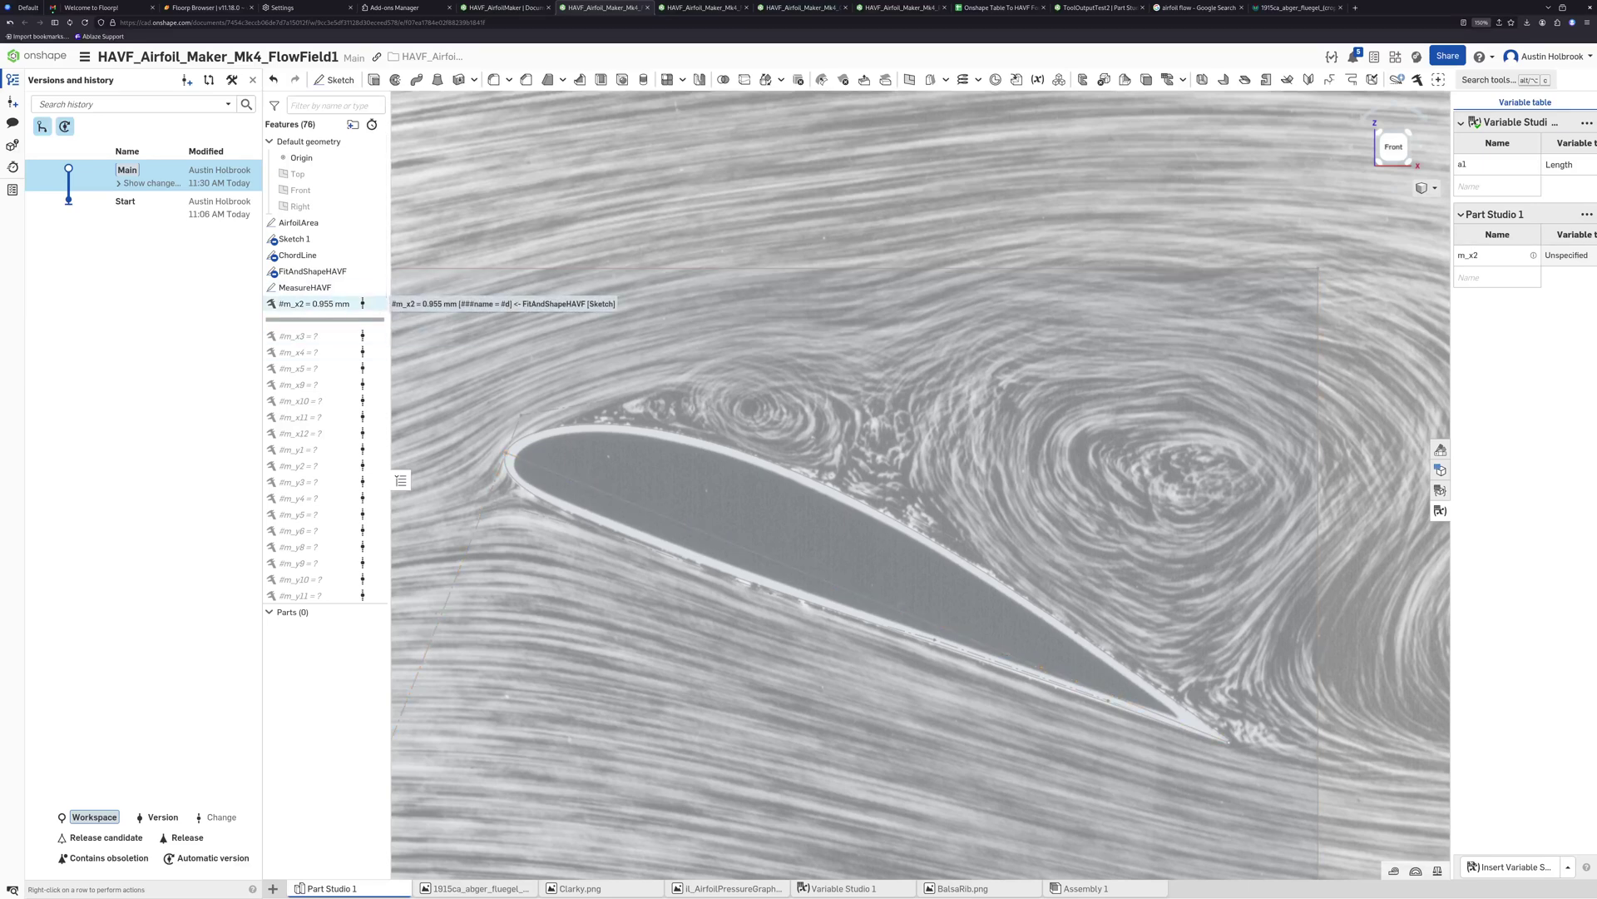
Inspect the m_x2 measurement's definition, and roll the history past m_x3 to inspect its definition too
double_click(314, 303)
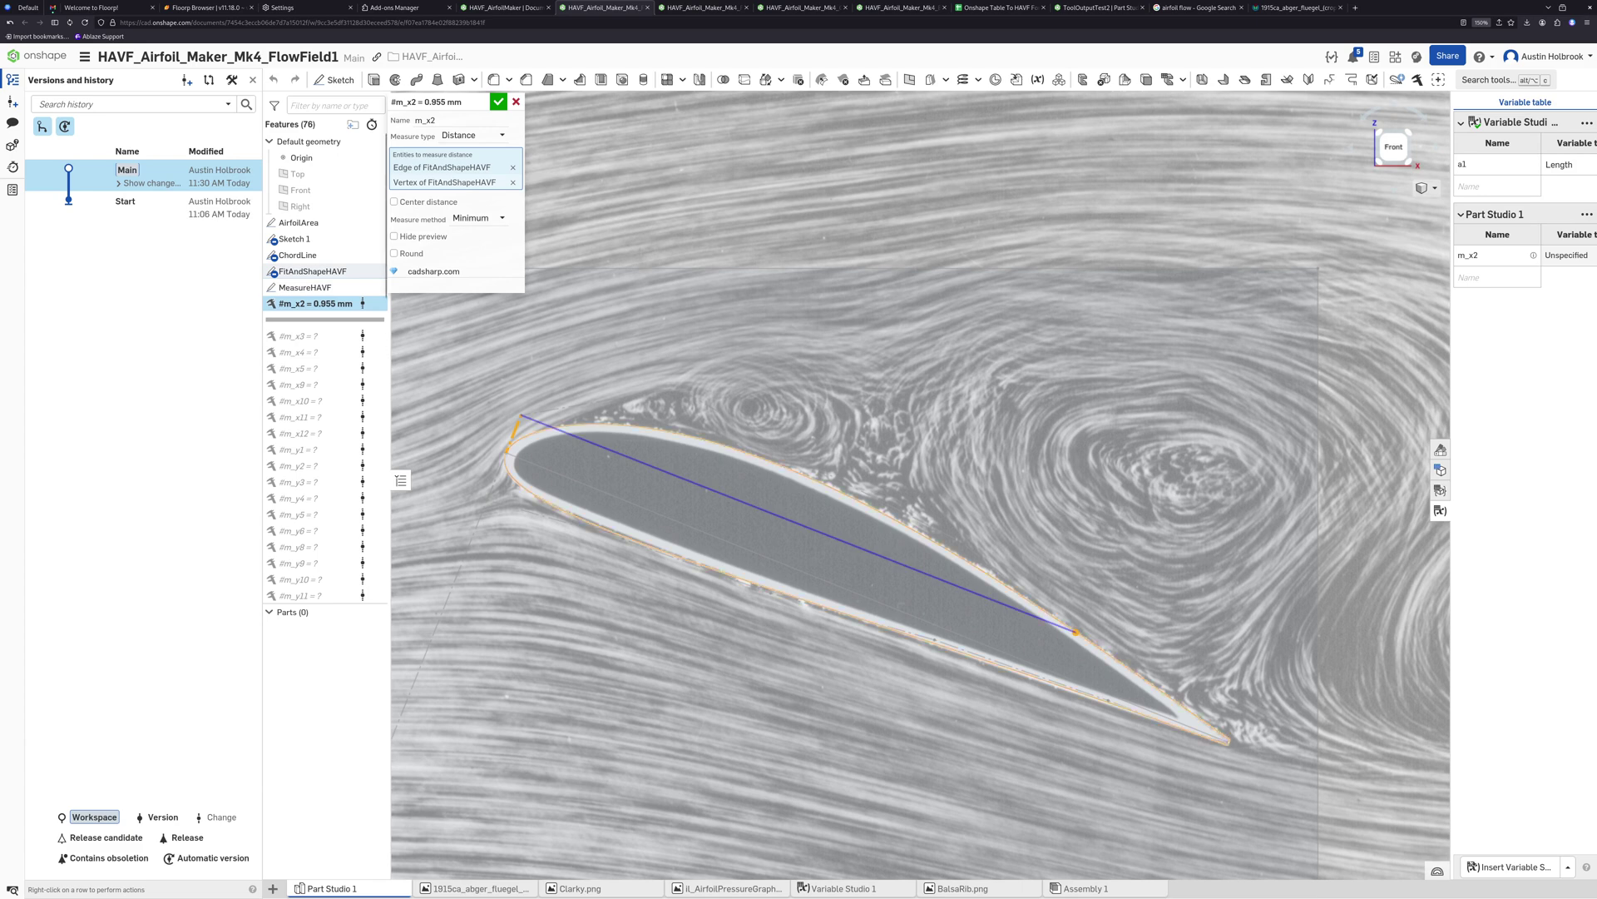
click(498, 102)
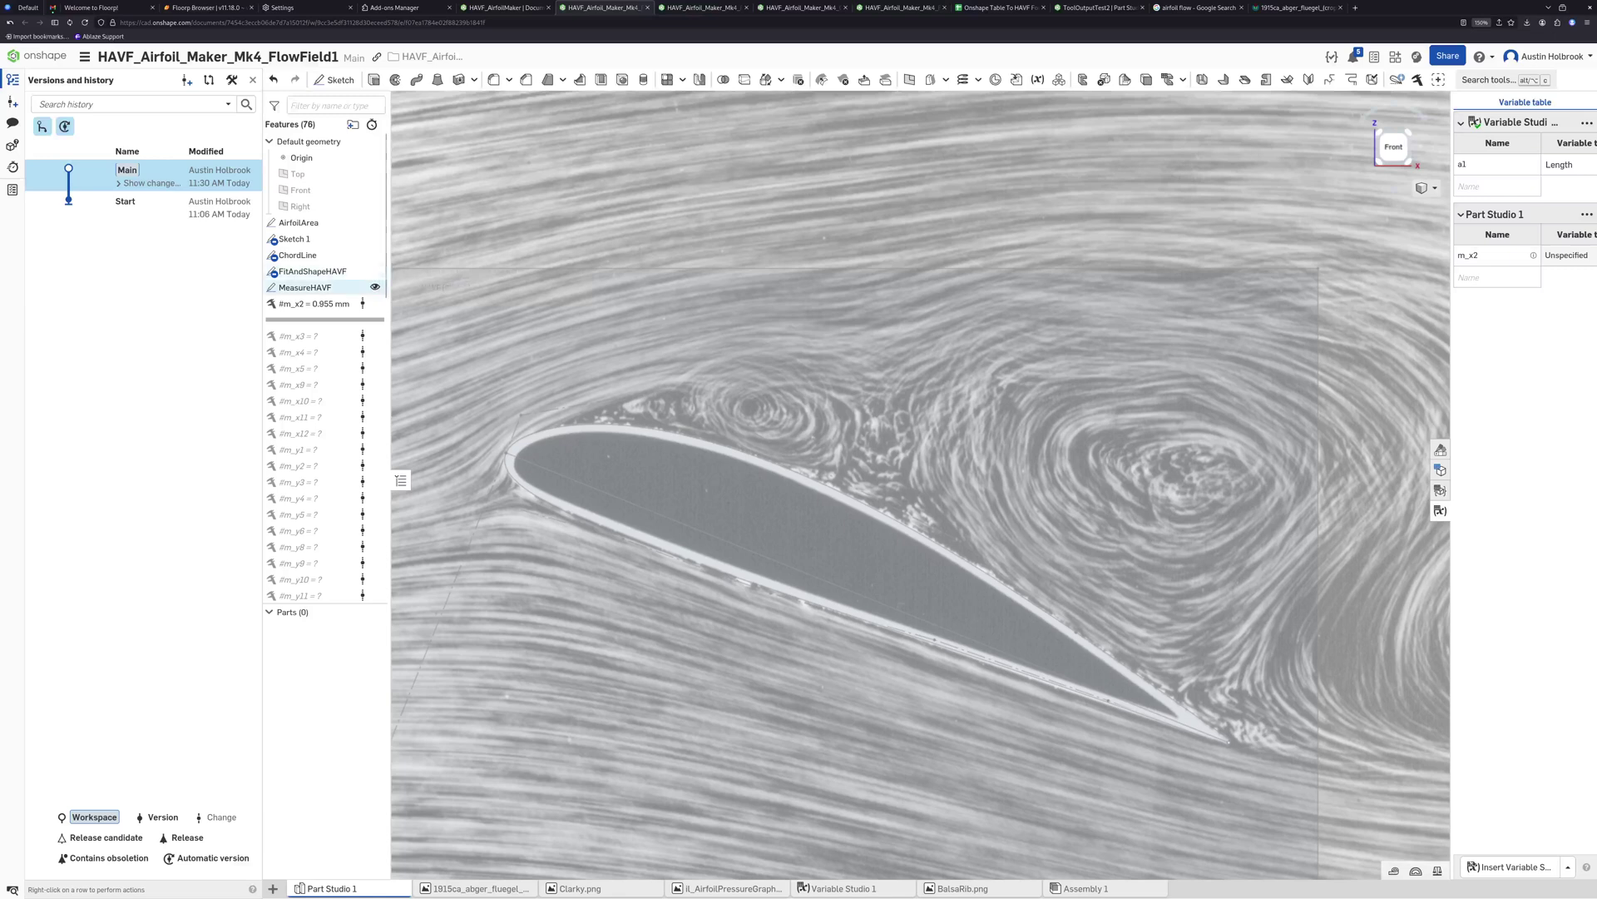
drag(332, 320, 332, 335)
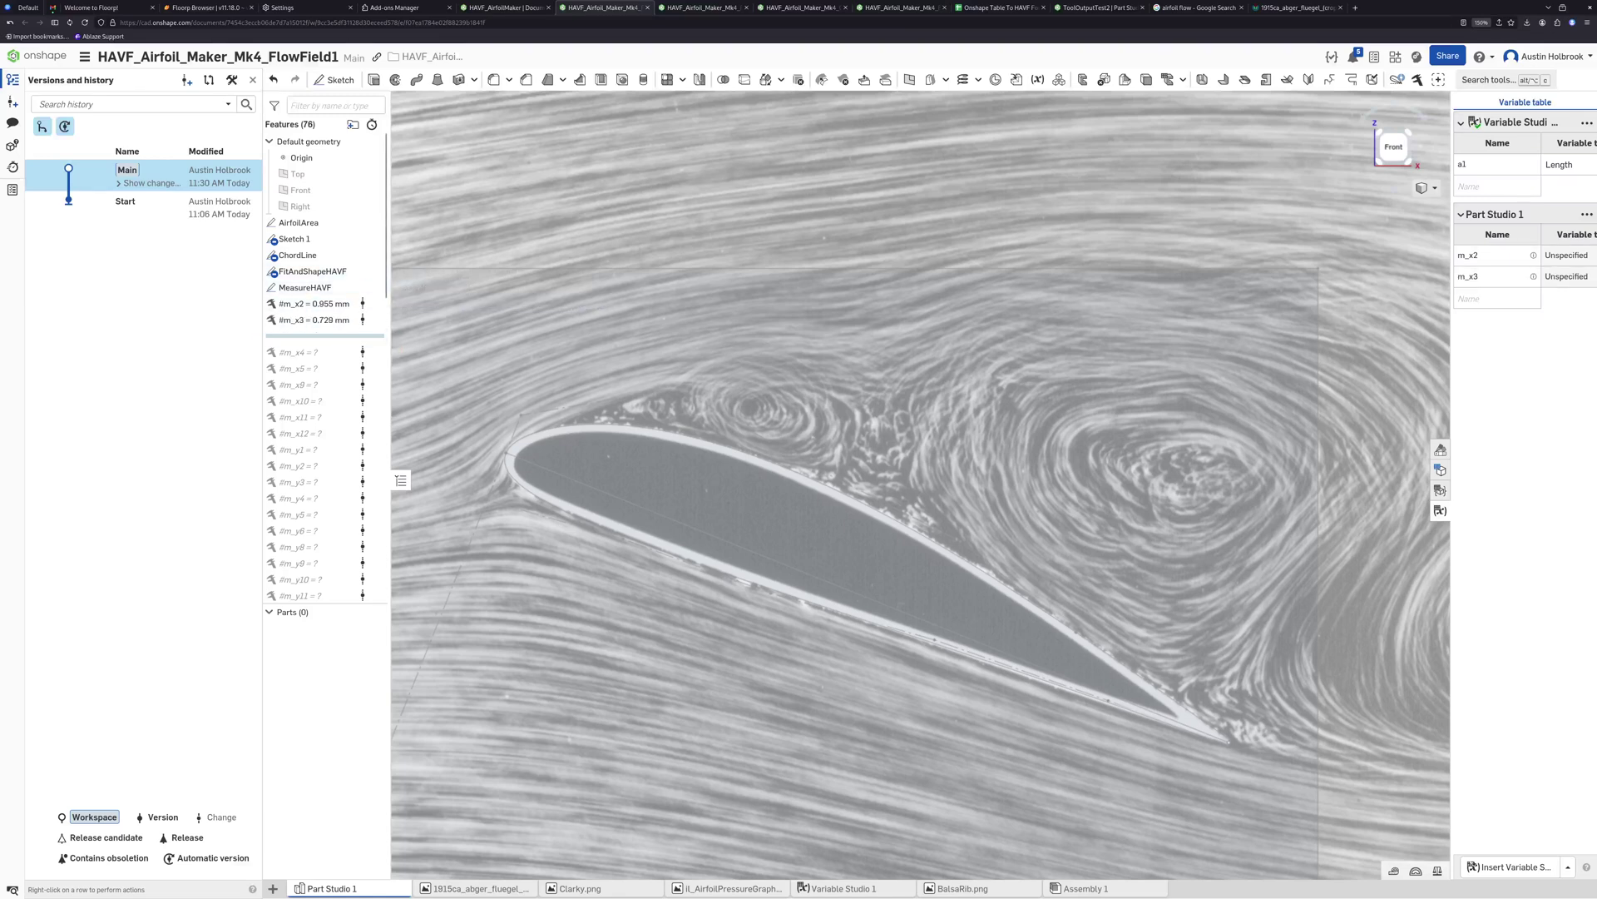
double_click(332, 320)
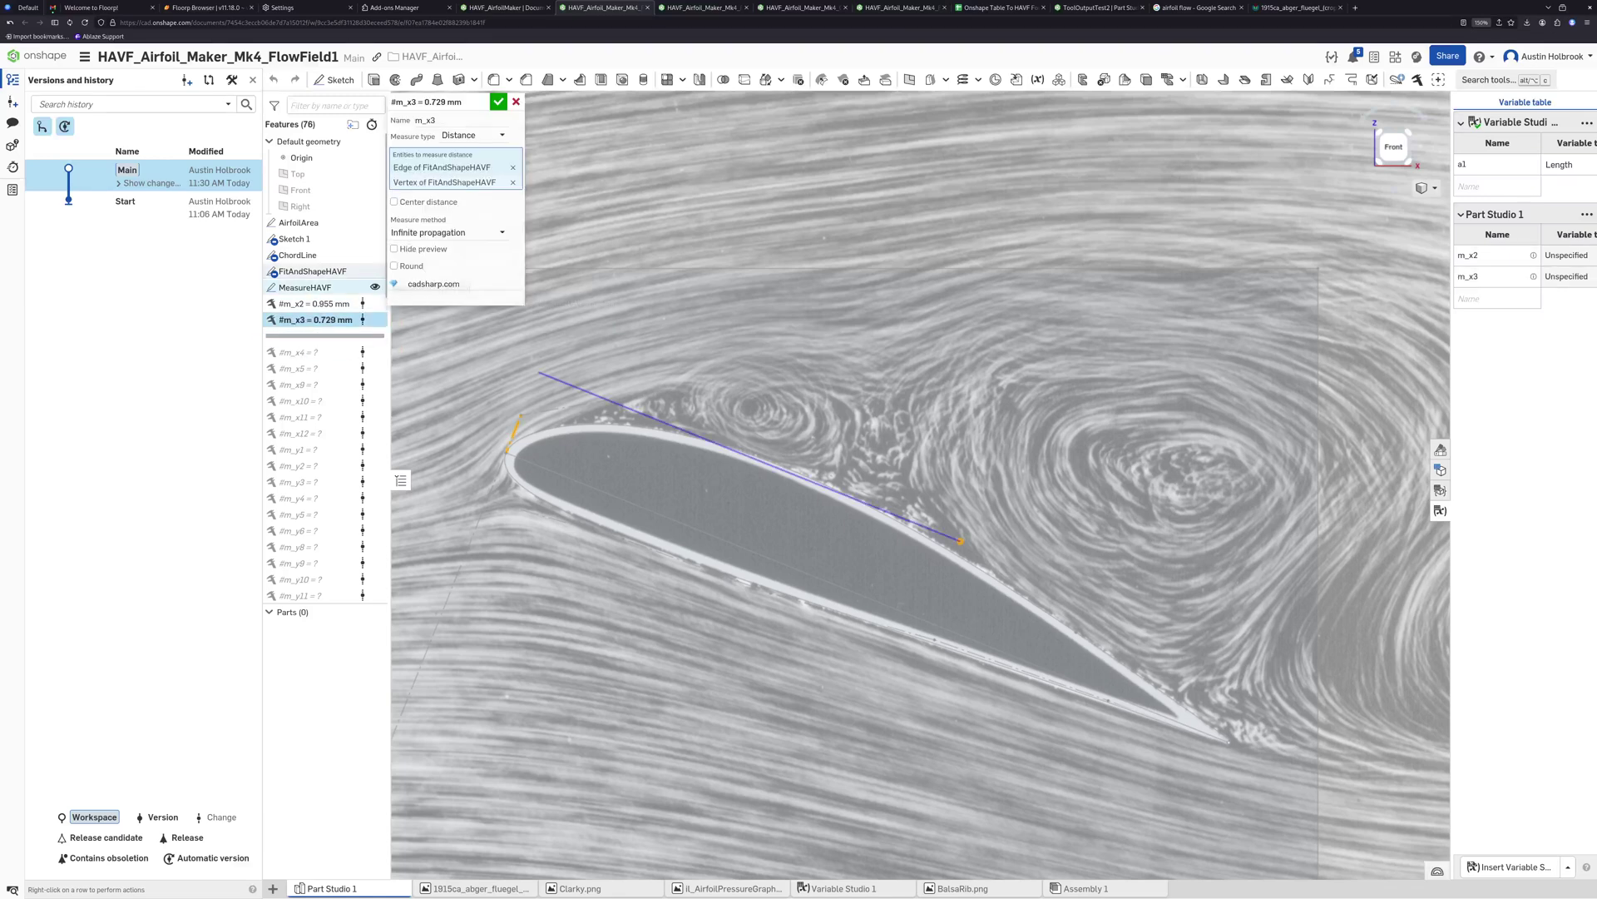
click(497, 102)
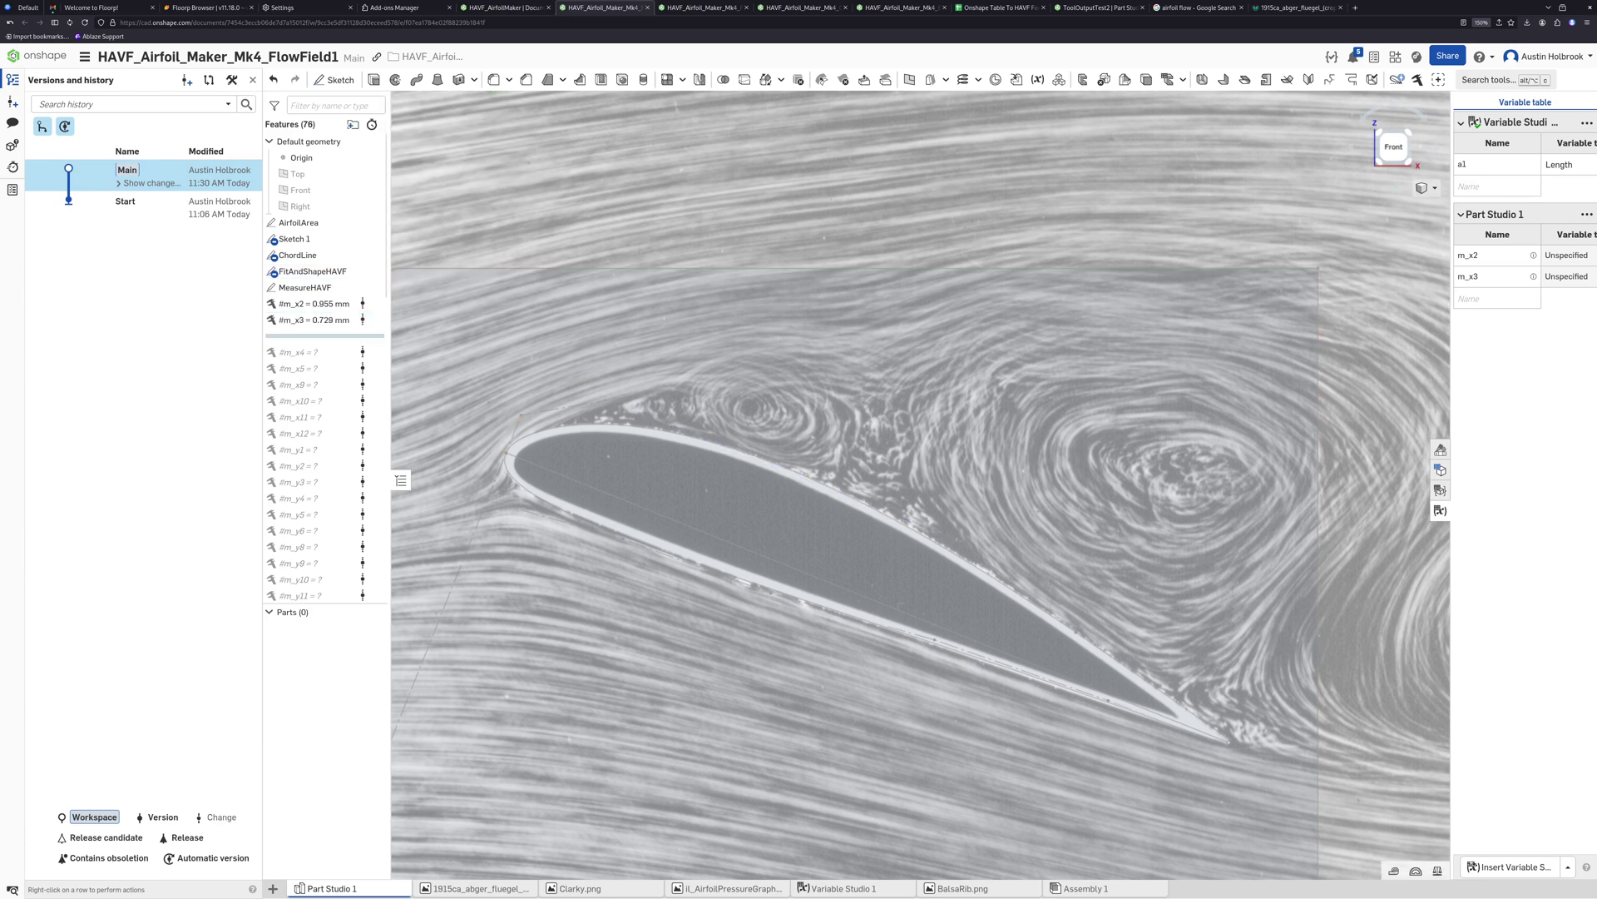
Roll the history forward past the m_x12 measurement and inspect which entities m_x12 measures
drag(292, 335, 266, 368)
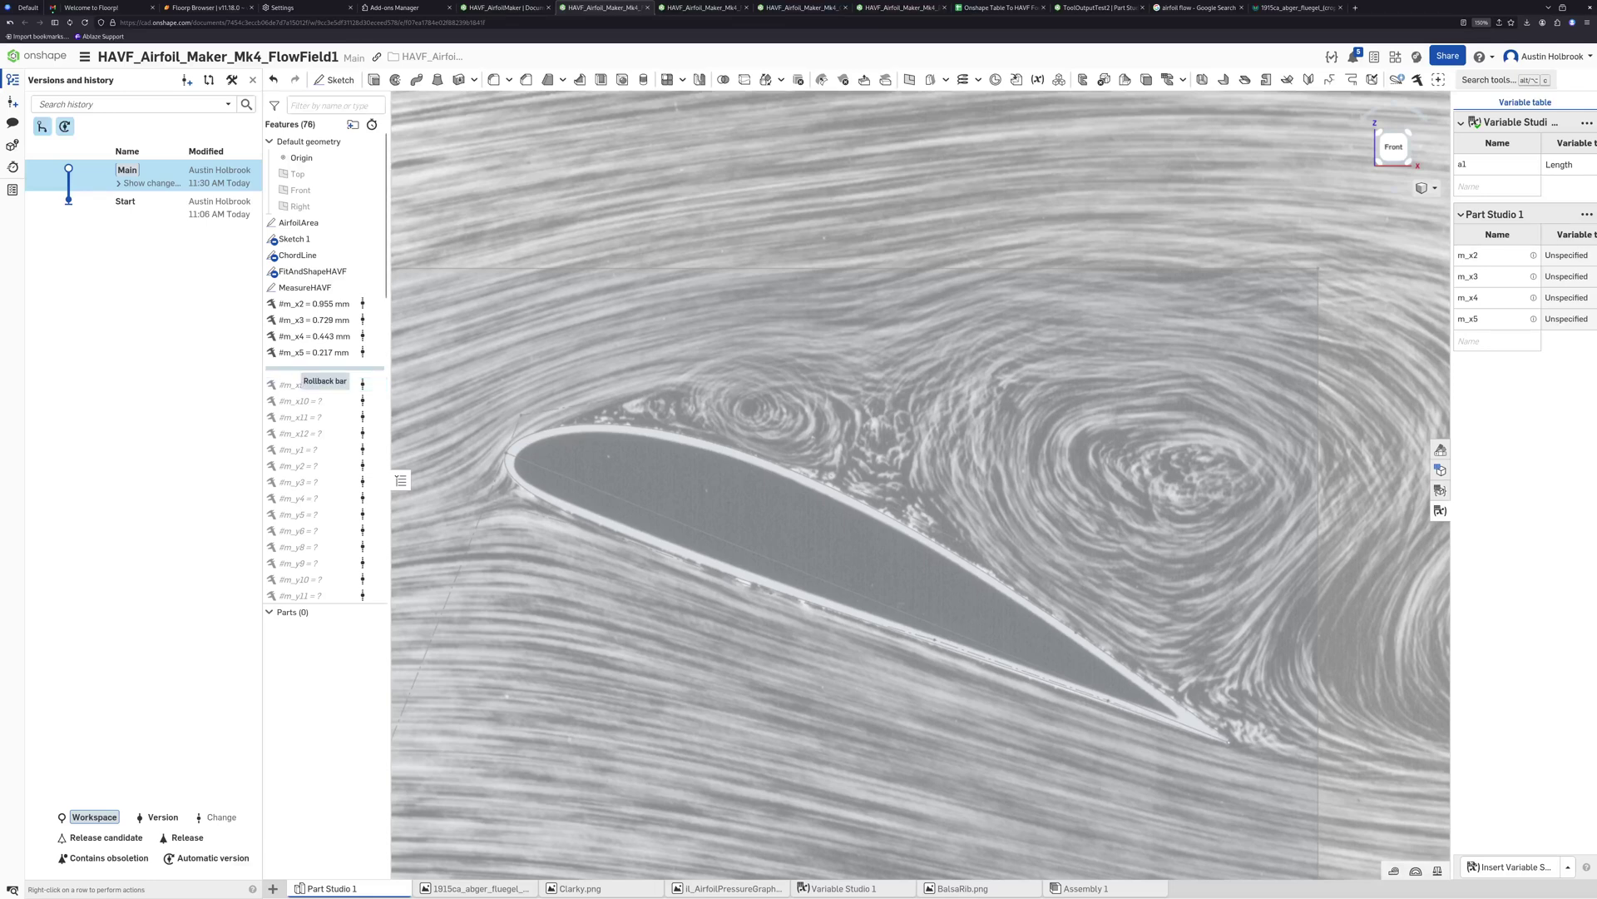
drag(325, 368, 366, 433)
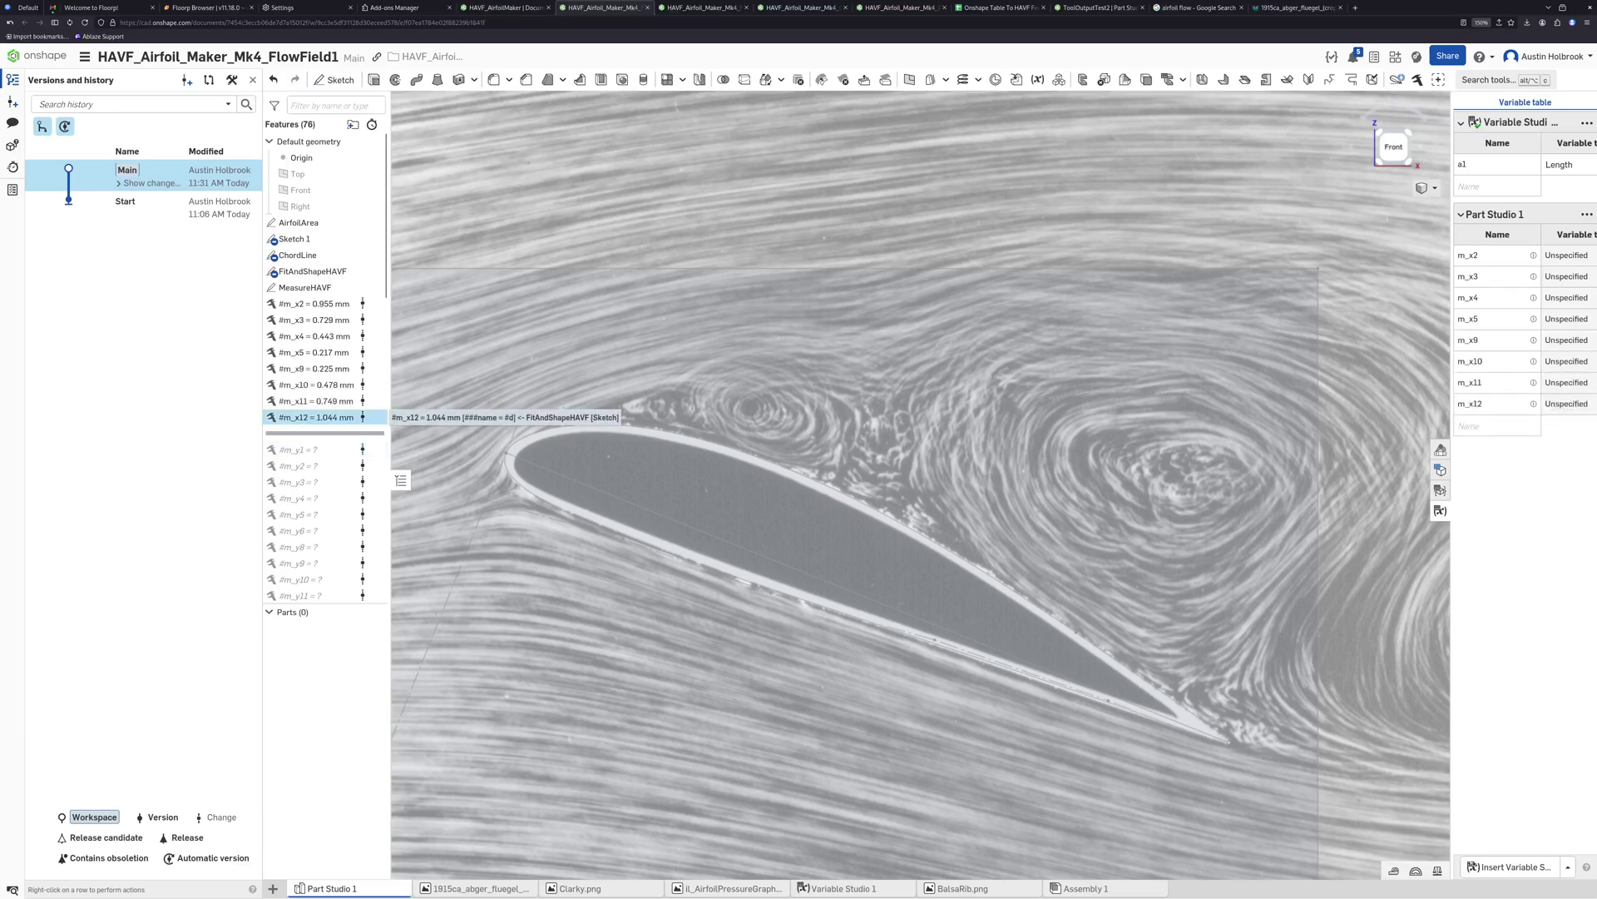
double_click(314, 417)
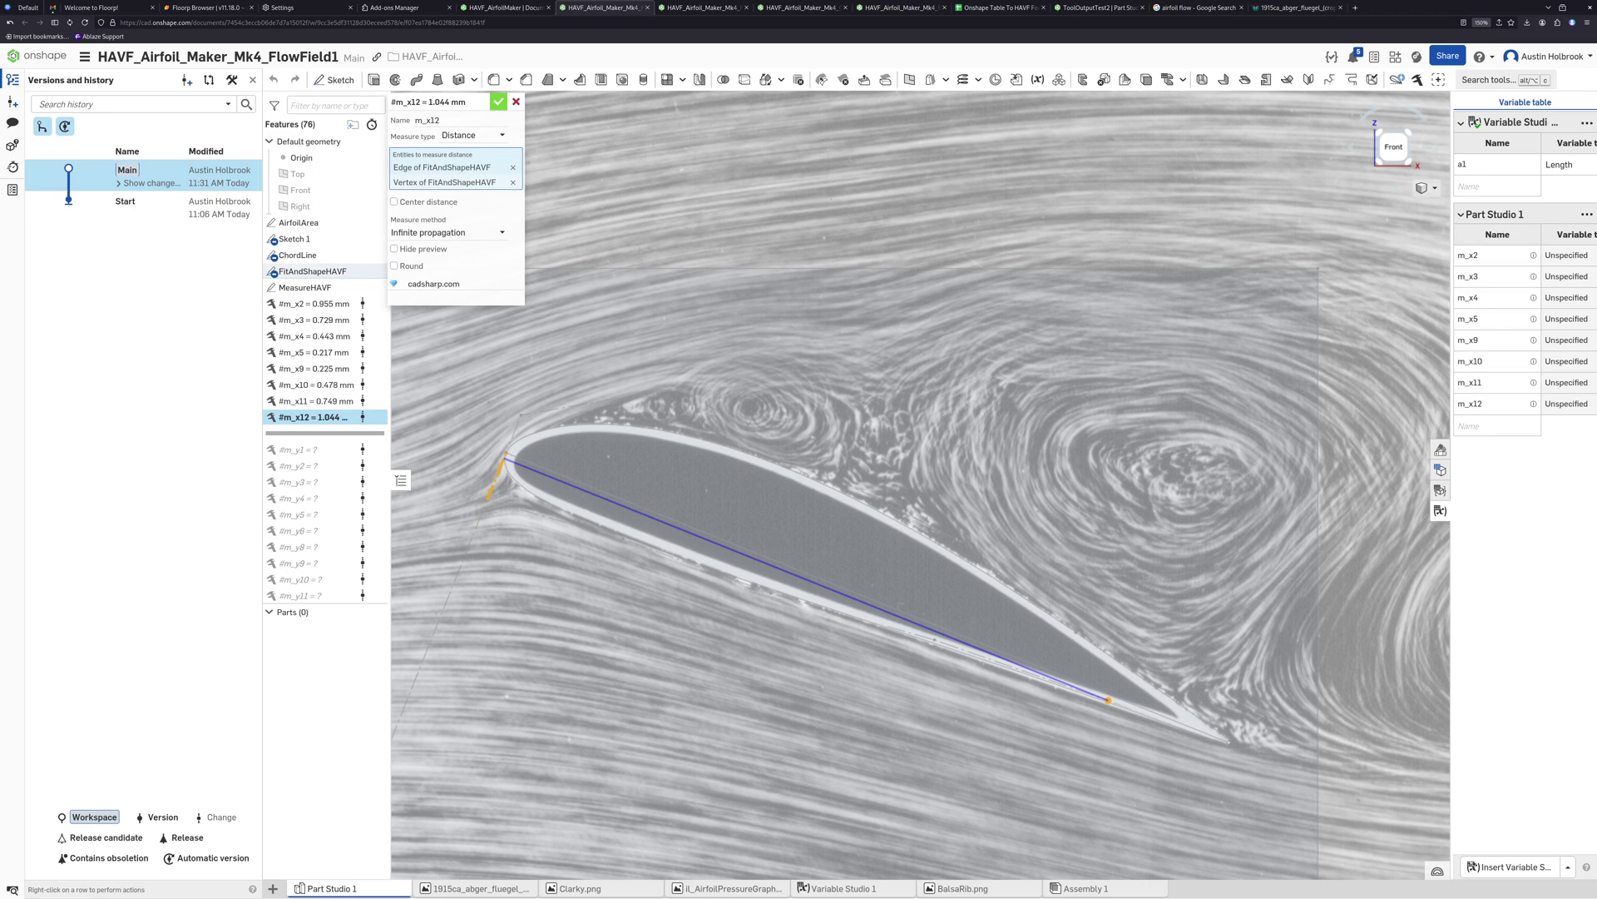
key(Return)
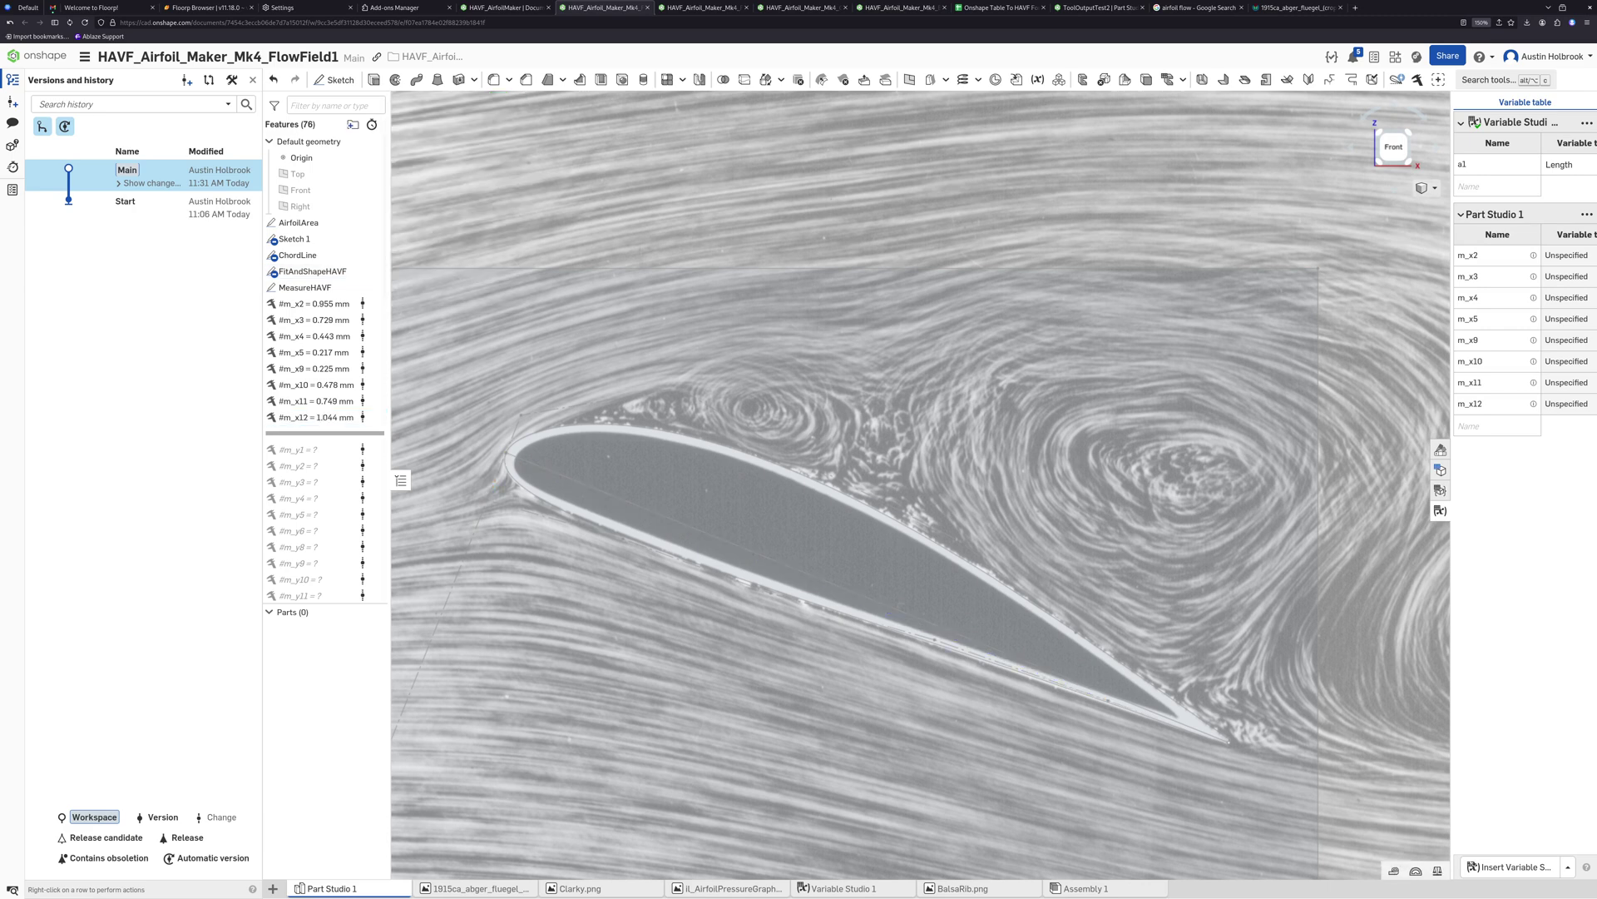
Roll the history forward past the m_y13 measurement and inspect how m_y4 is measured from the MeasureHAVF line
scroll(333, 357, down, 2)
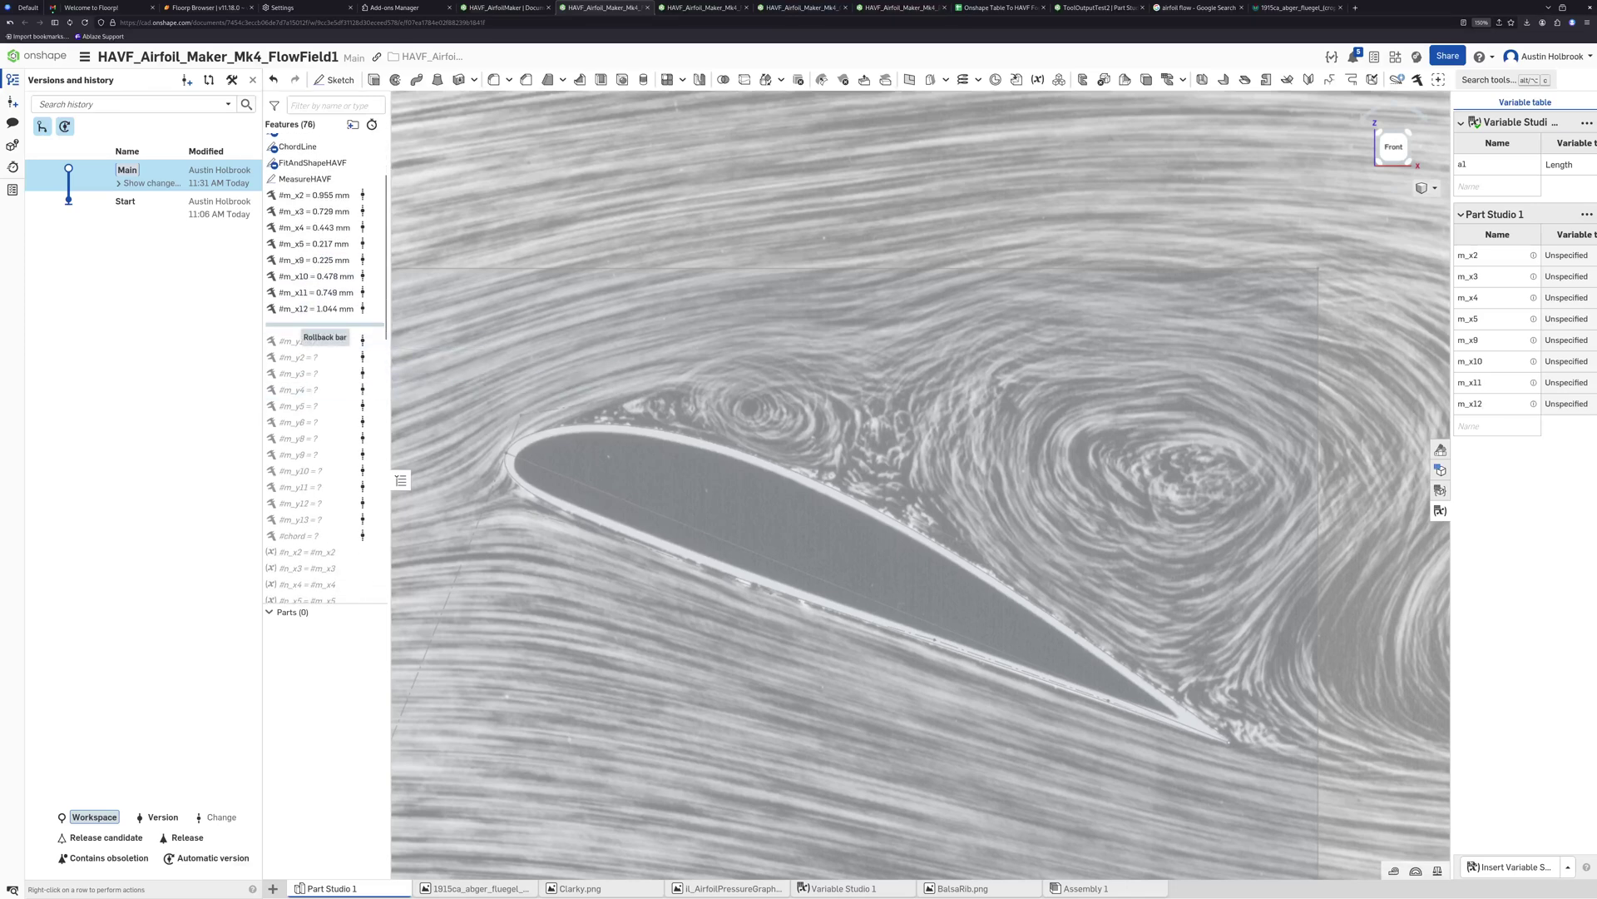
drag(325, 323, 349, 529)
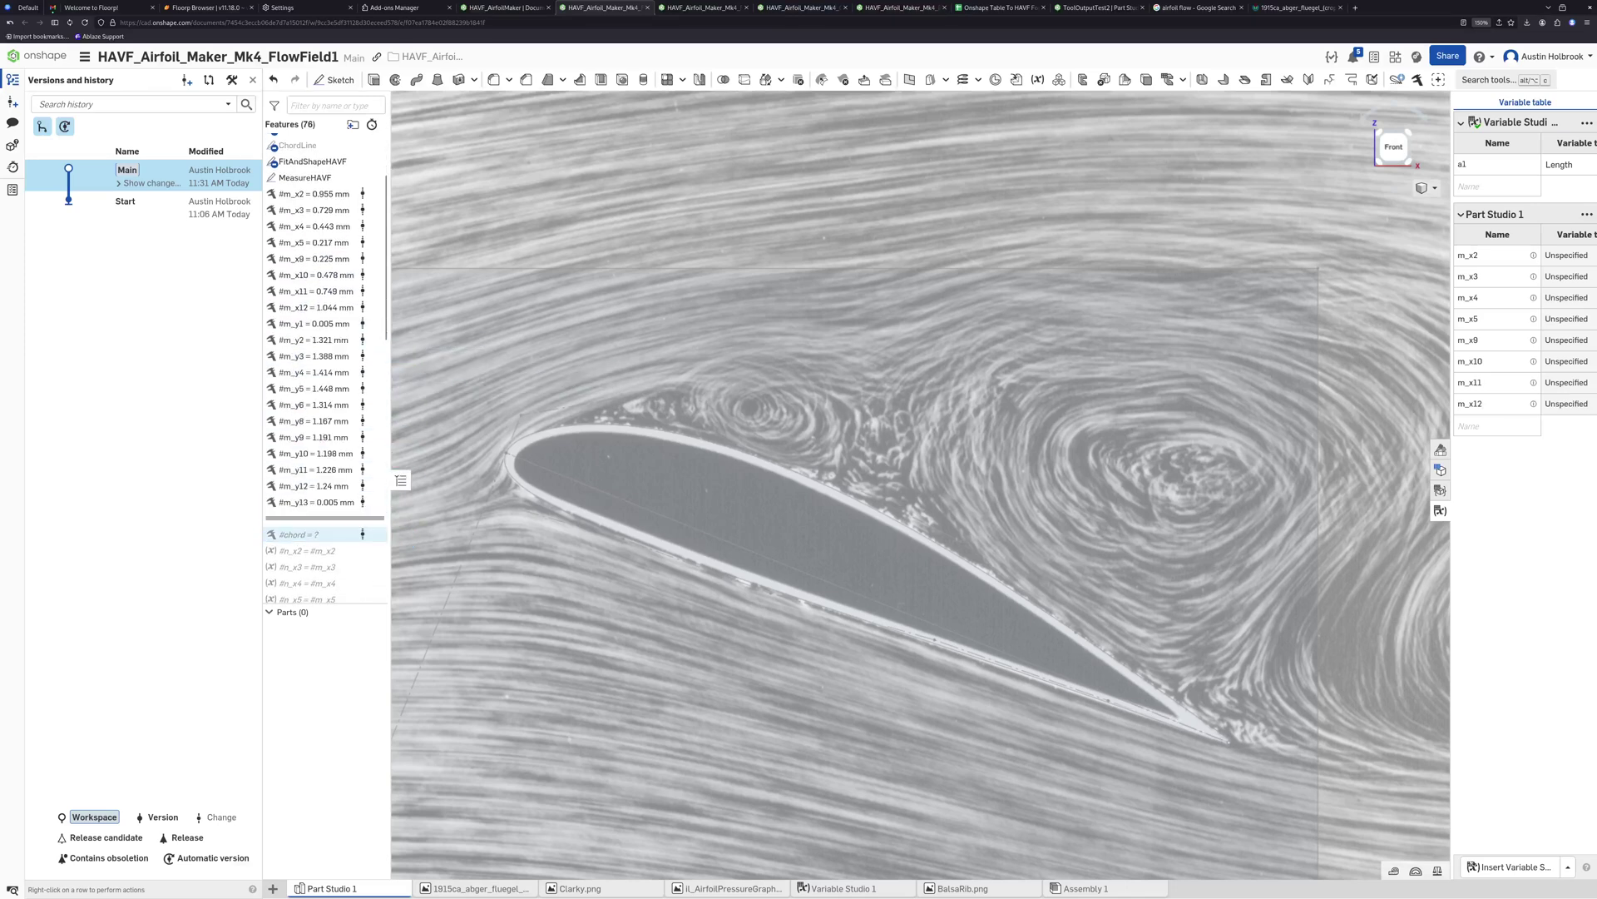
scroll(859, 676, up, 4)
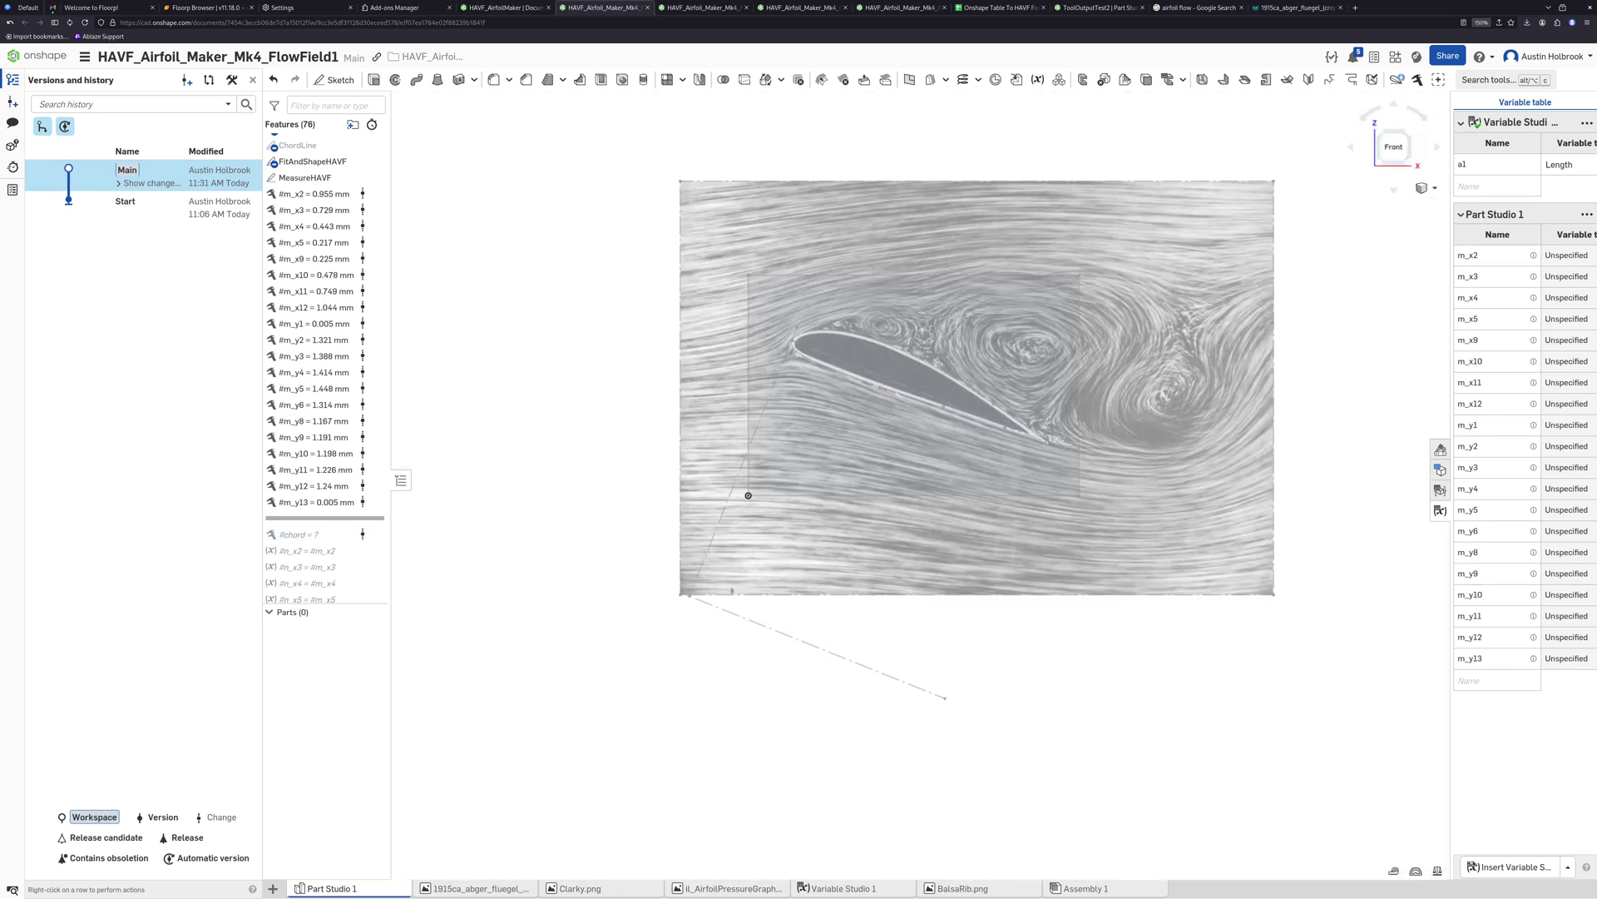
double_click(325, 372)
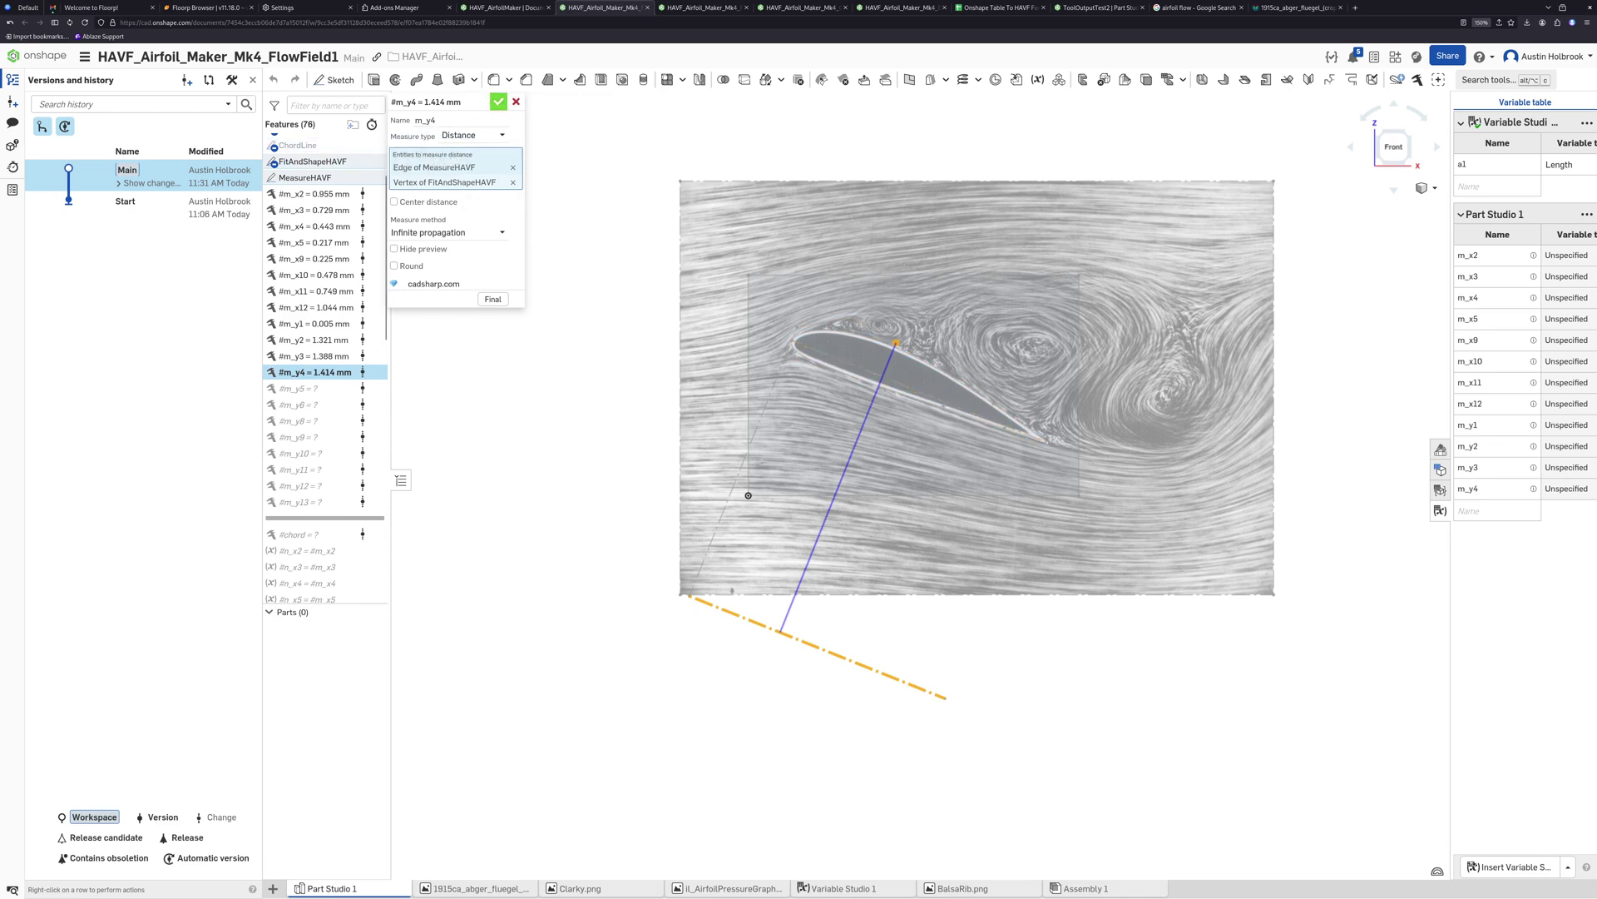
click(499, 101)
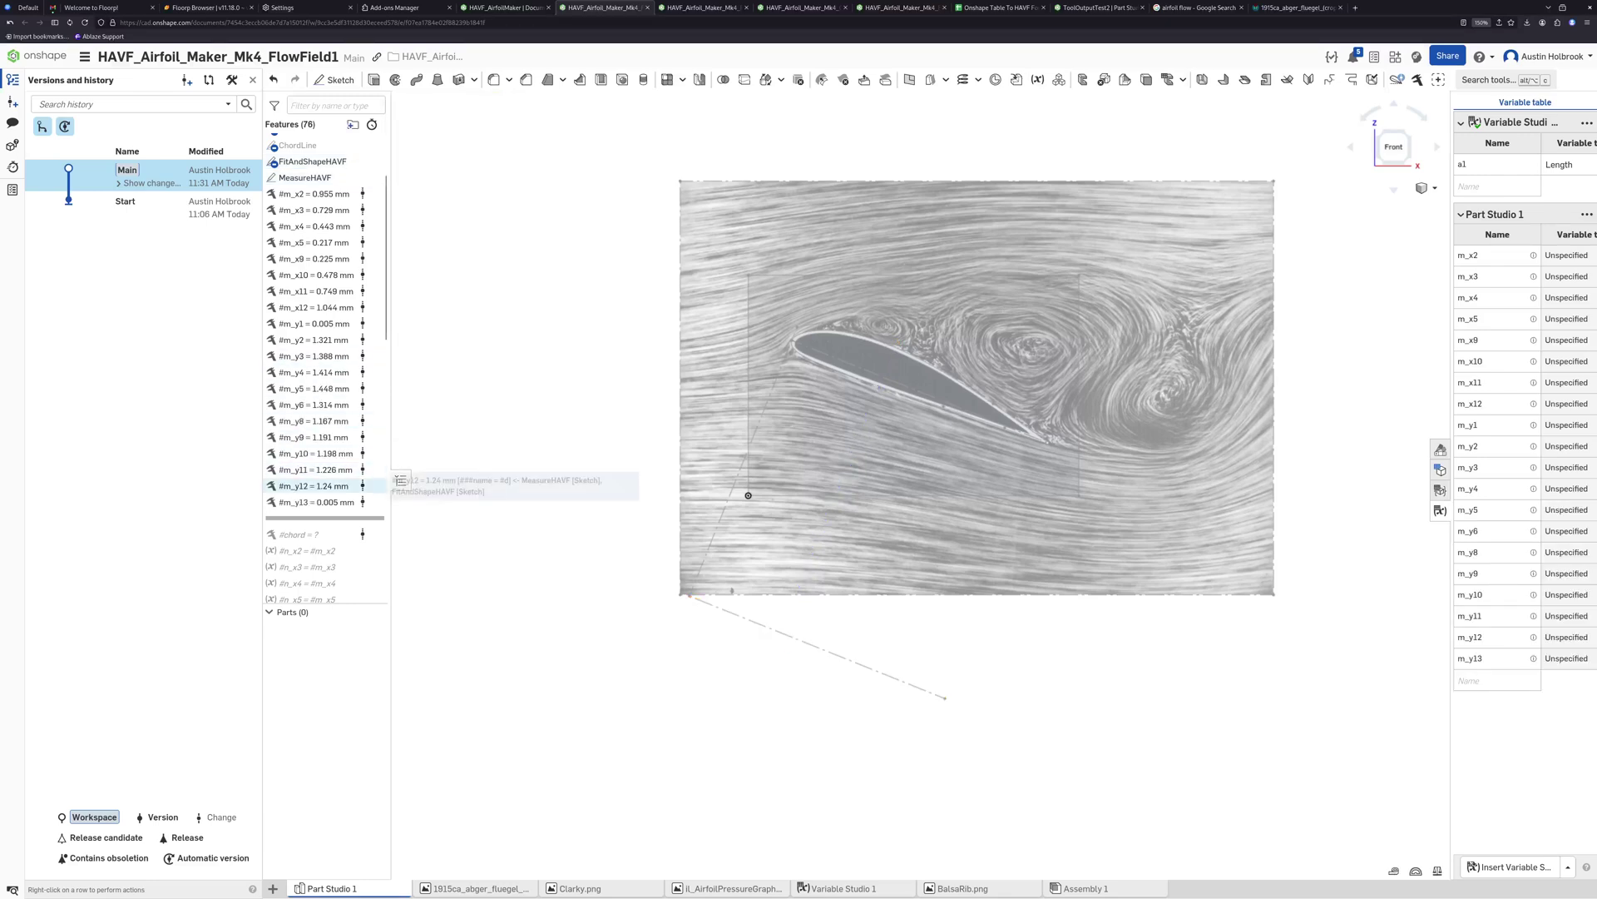
Roll the history forward past the chord measurement and widen the variable table to show its type and value columns
drag(318, 518, 318, 533)
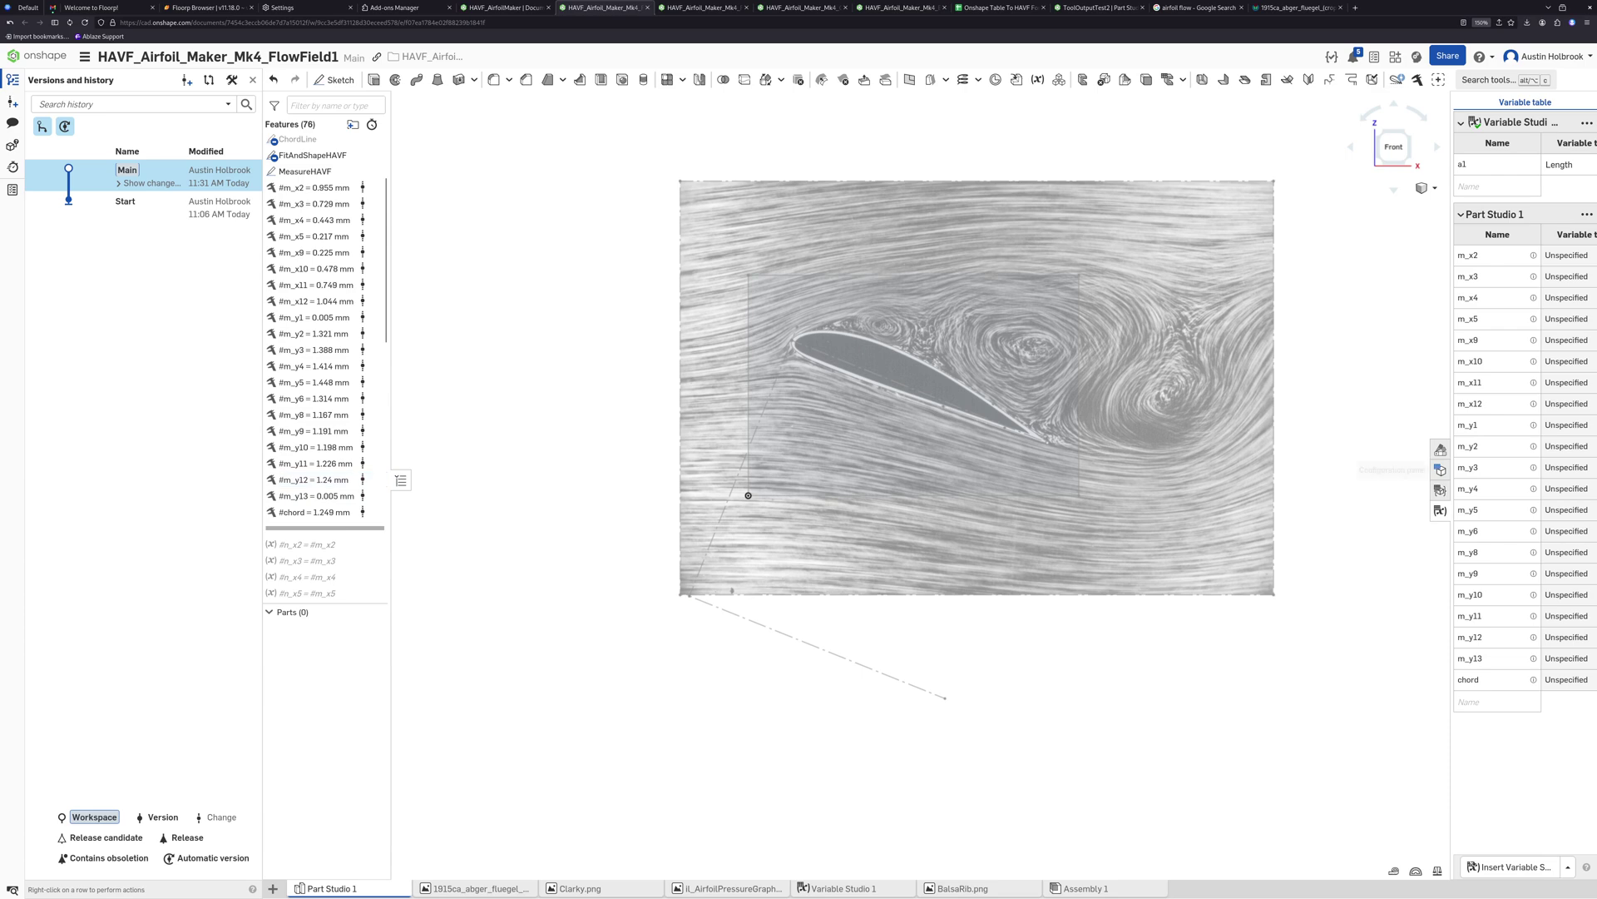
drag(1452, 241, 1320, 241)
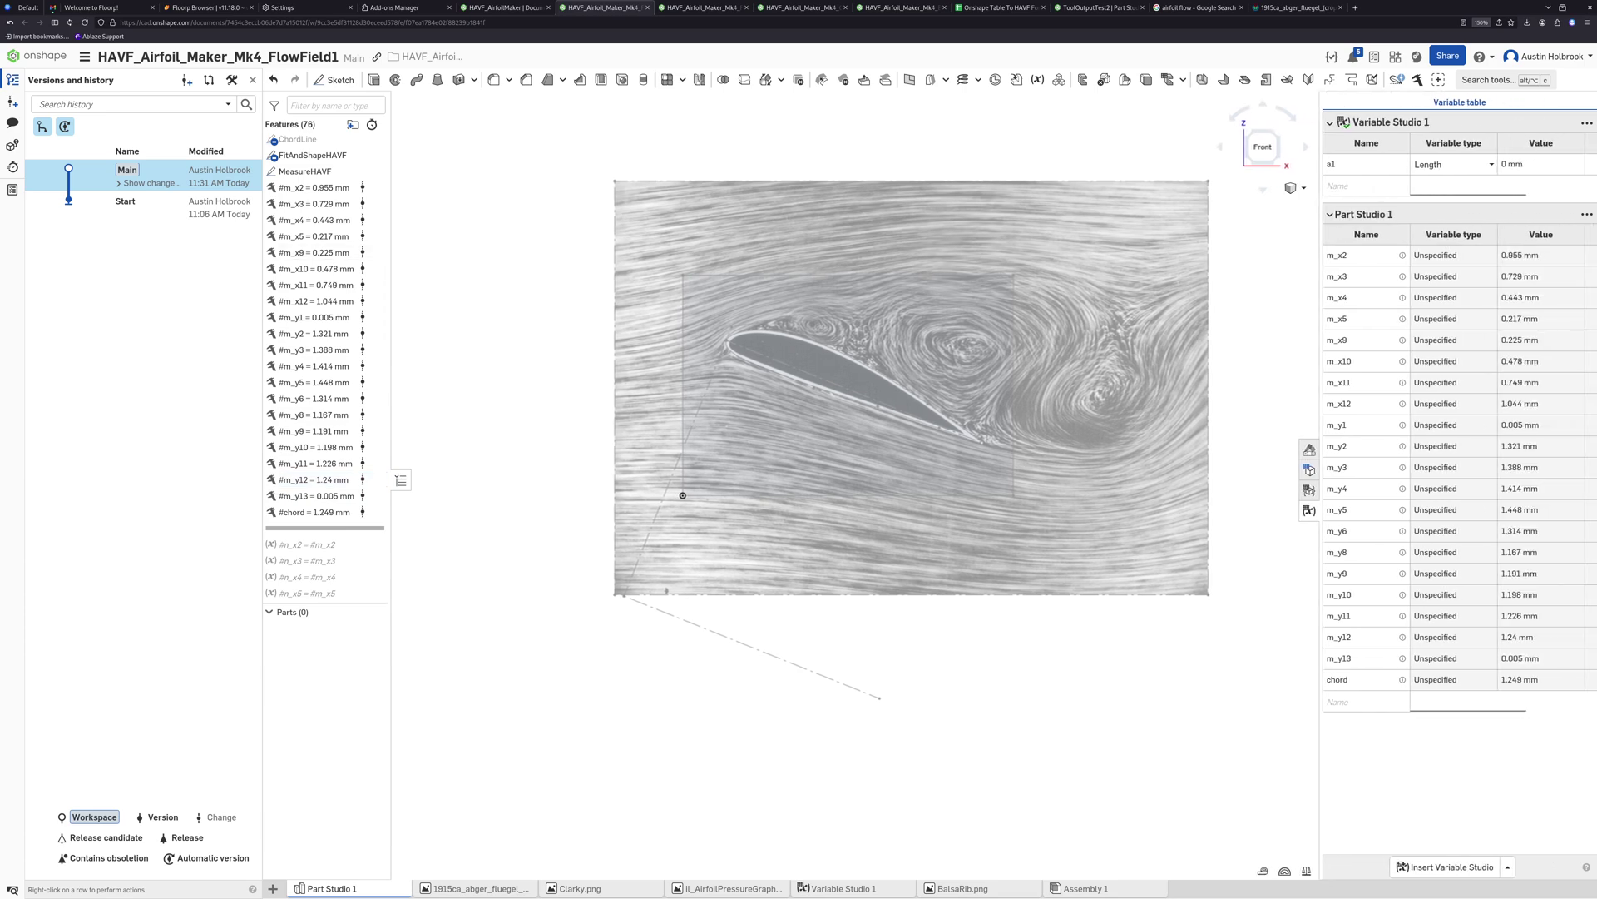
Roll the history forward past the n_y13 variable and review the n_ entries in the variable table
scroll(350, 457, down, 3)
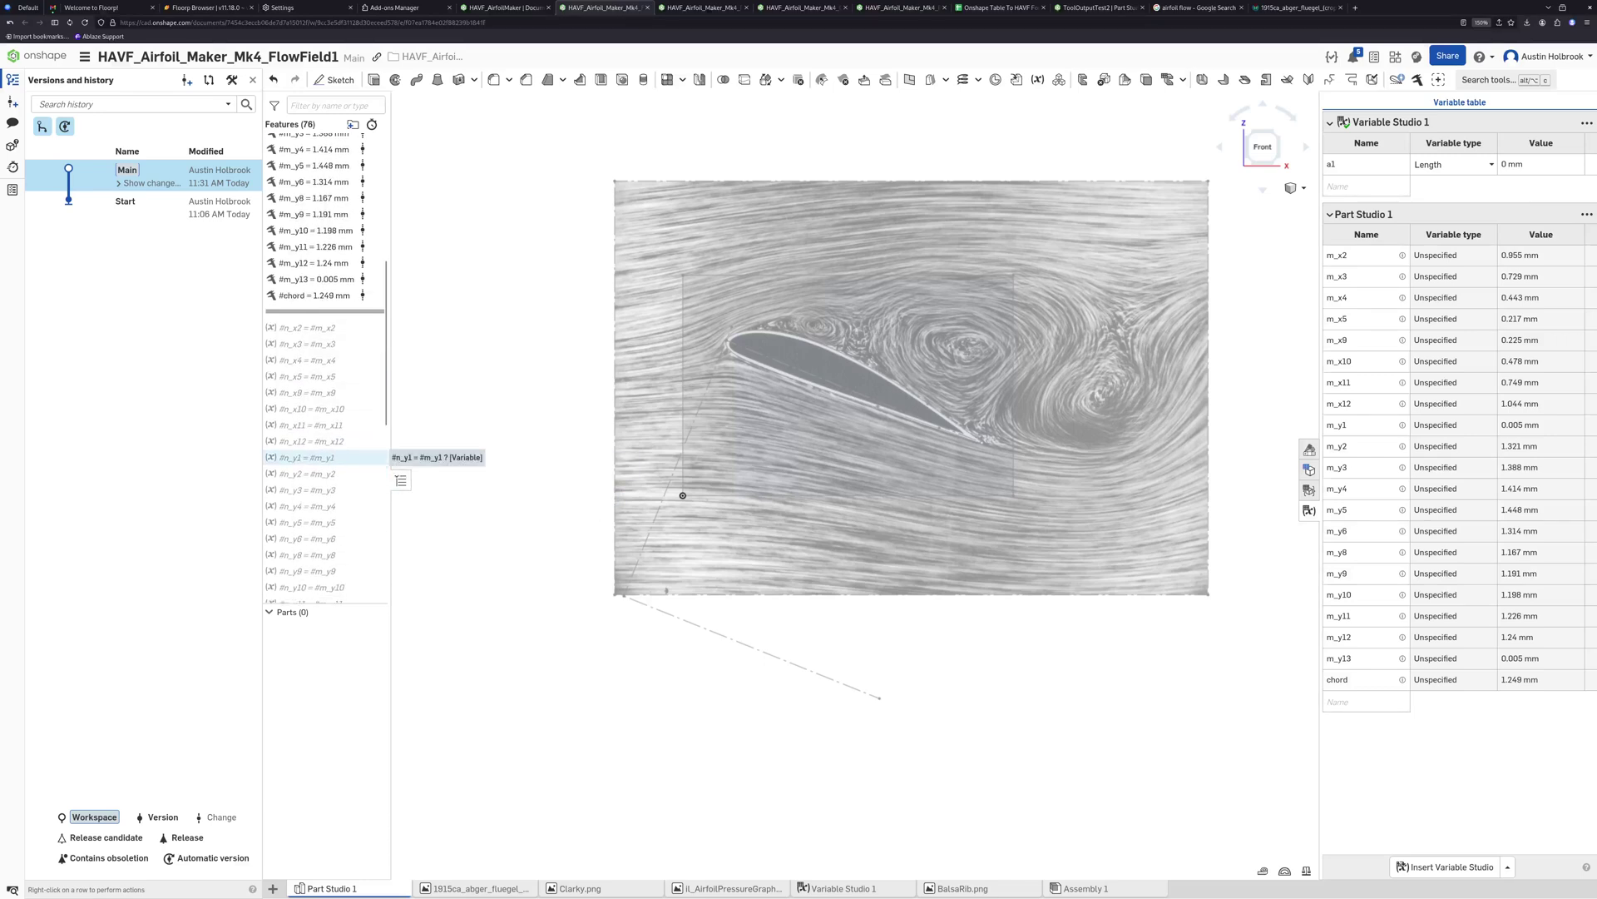
scroll(325, 565, down, 1)
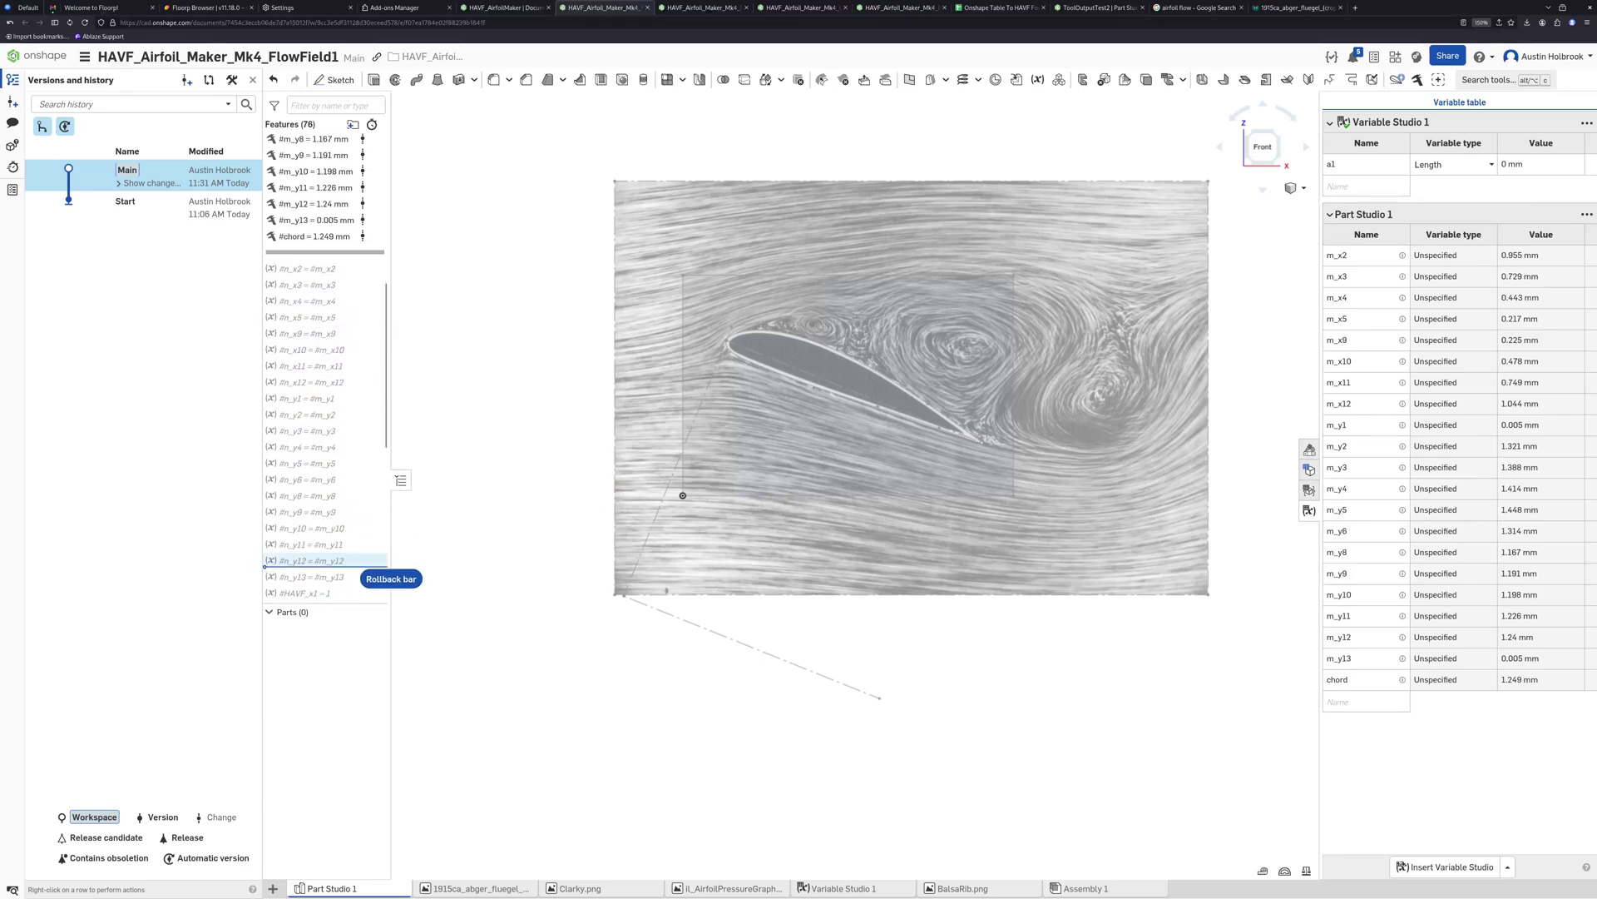
drag(357, 567, 359, 523)
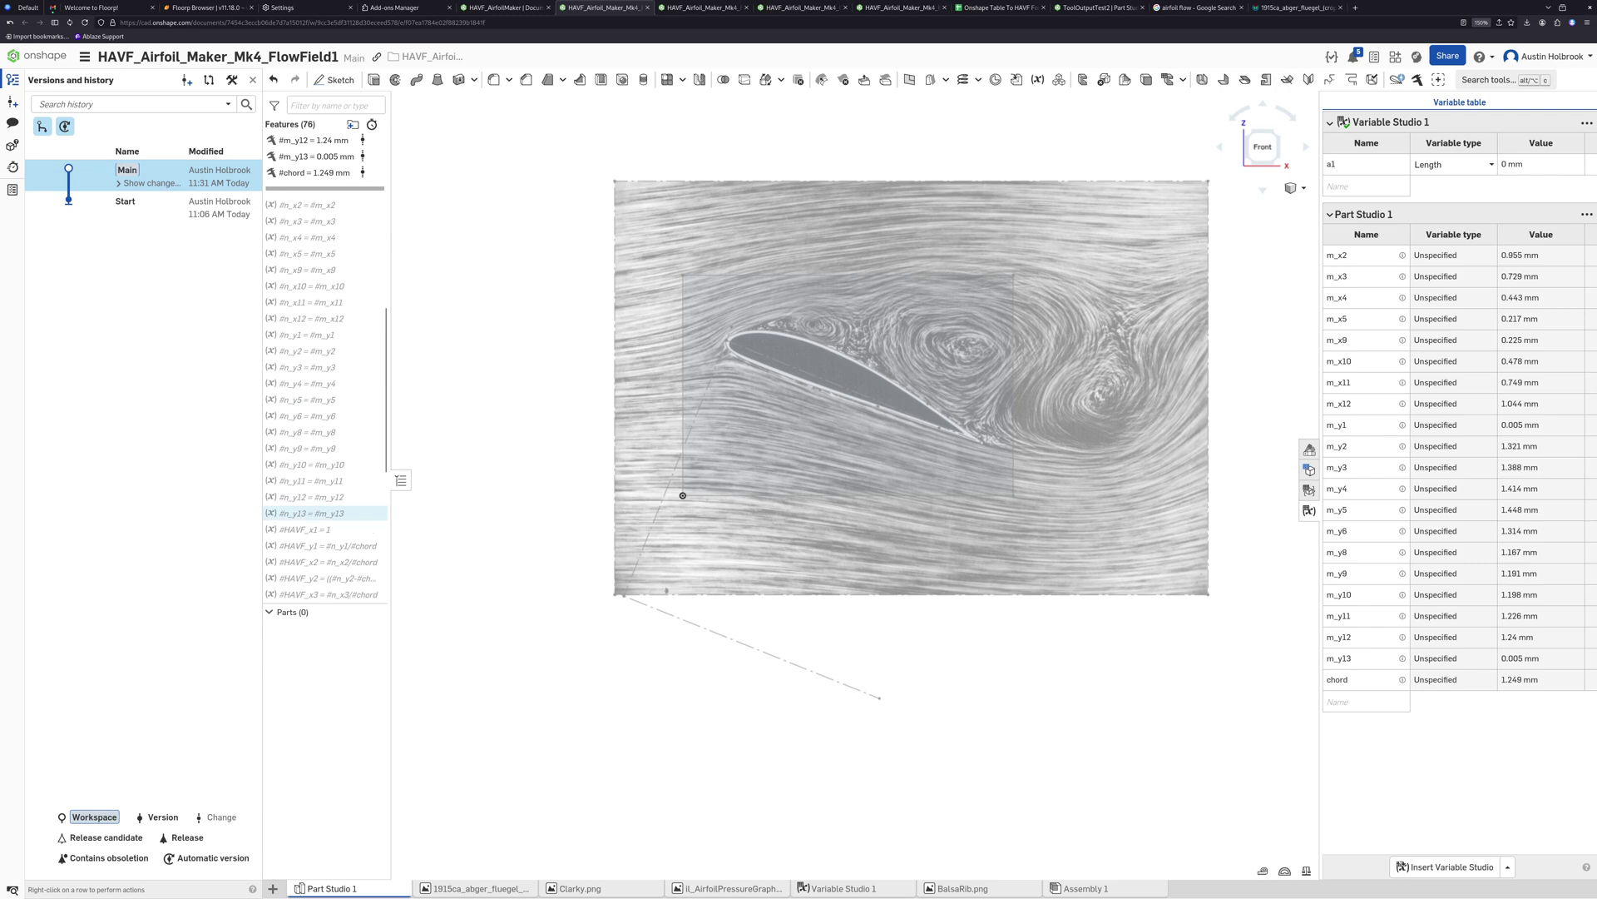
scroll(1459, 482, down, 2)
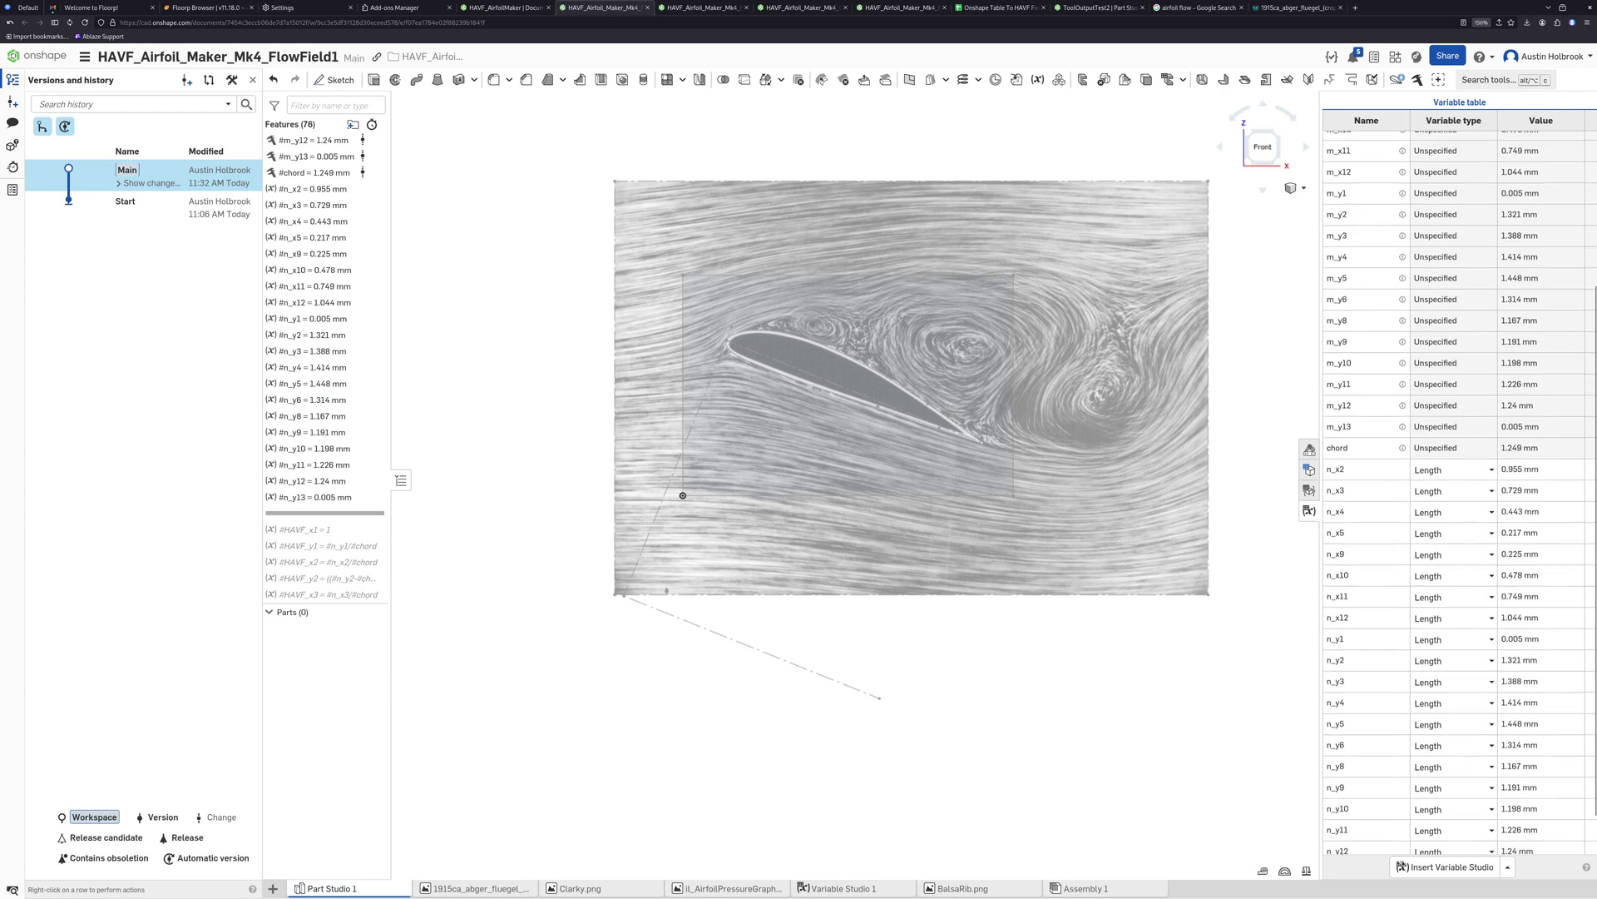
scroll(1456, 524, down, 3)
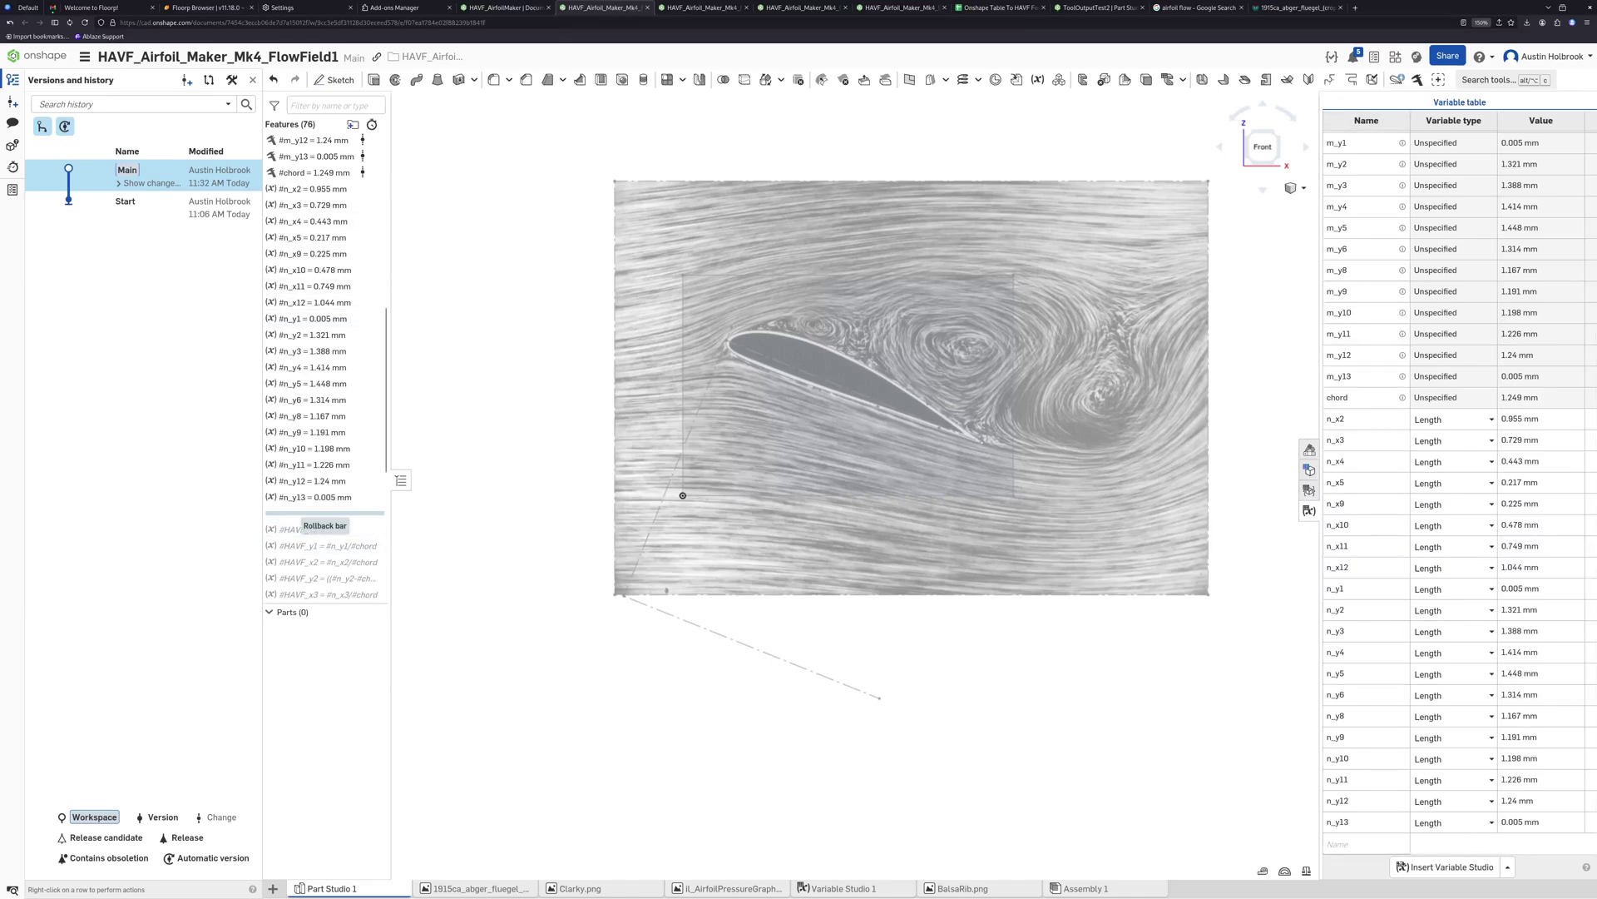
Roll the history forward to the end, past the HAVF_y13 variable
drag(324, 513, 365, 499)
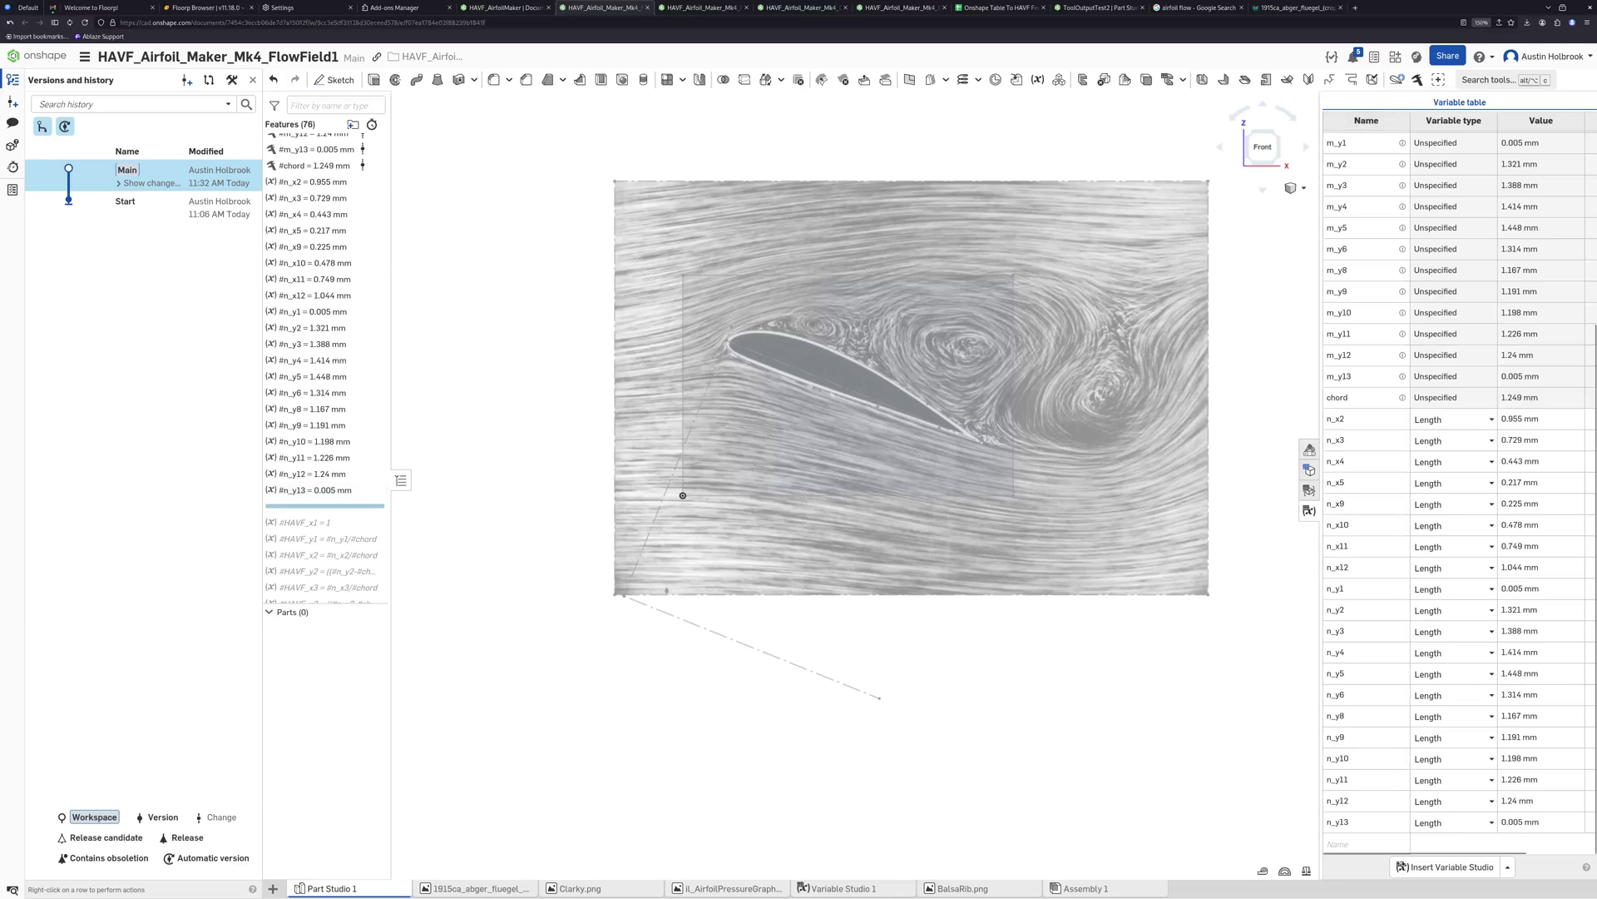
scroll(332, 358, down, 3)
drag(346, 397, 337, 596)
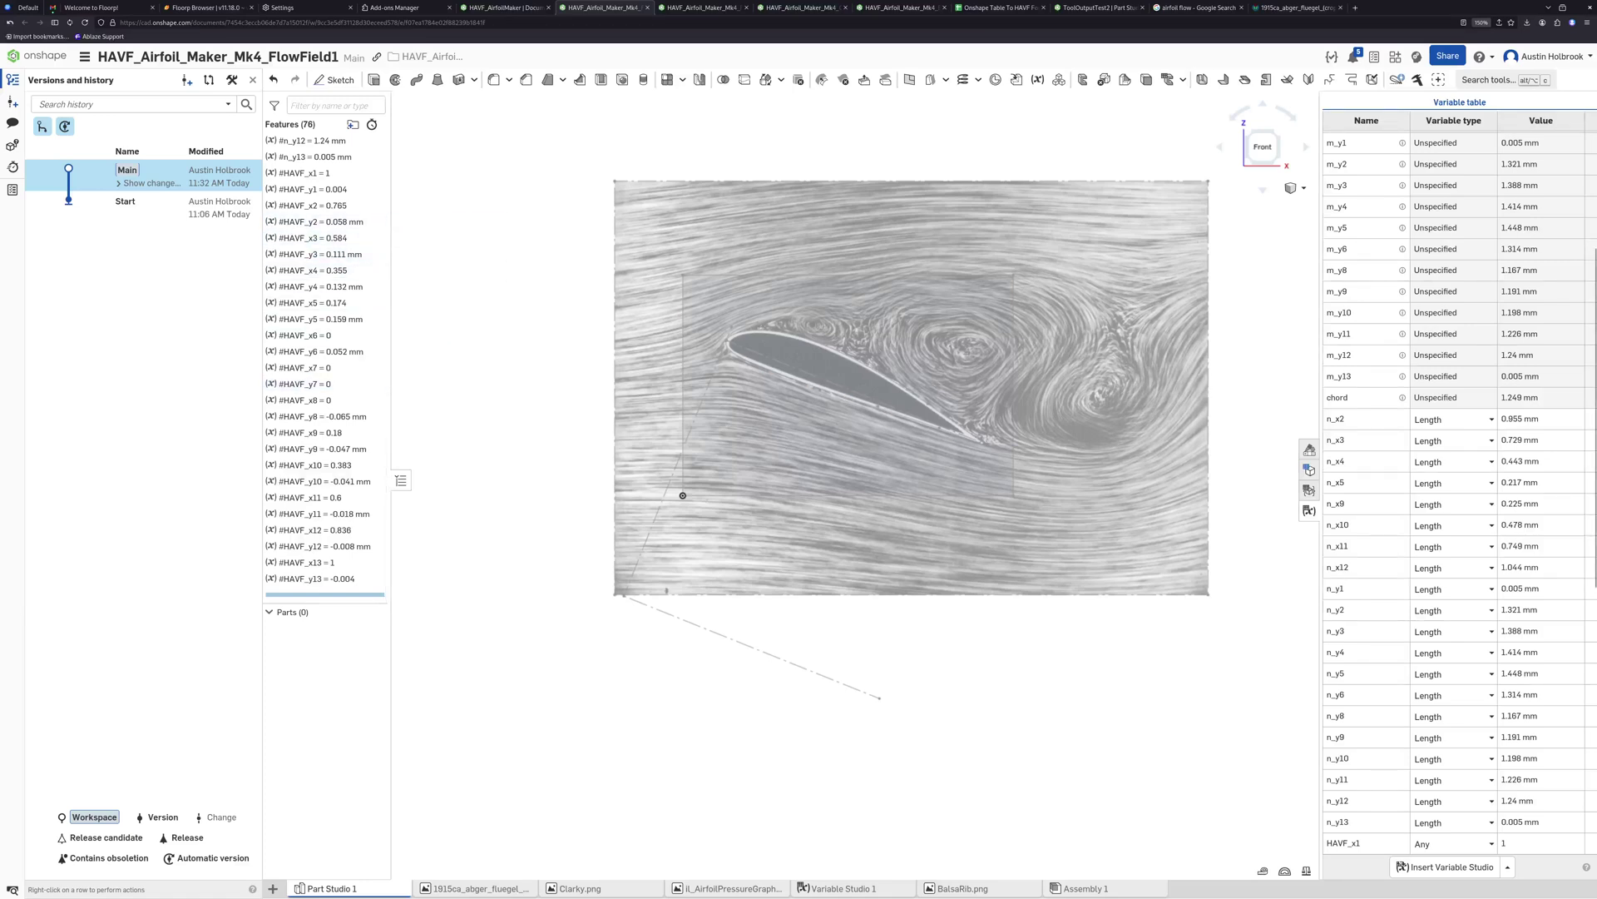
Examine the expressions behind n_x3, HAVF_x2, HAVF_y2, HAVF_y7 and HAVF_x9 in the variable table
click(1540, 440)
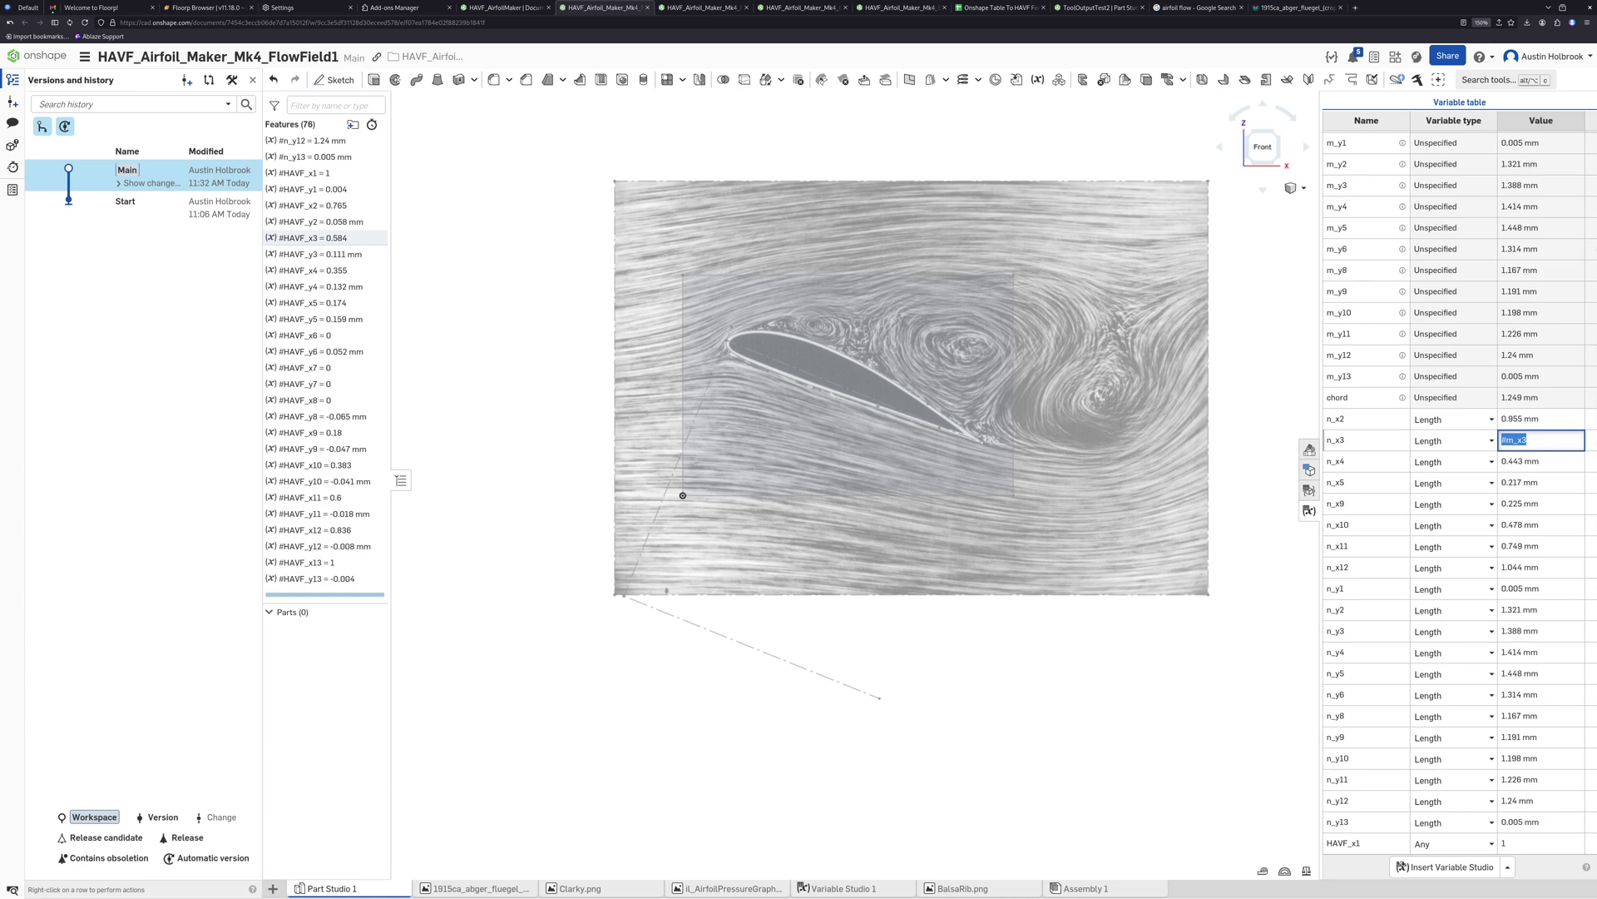
scroll(1452, 582, down, 7)
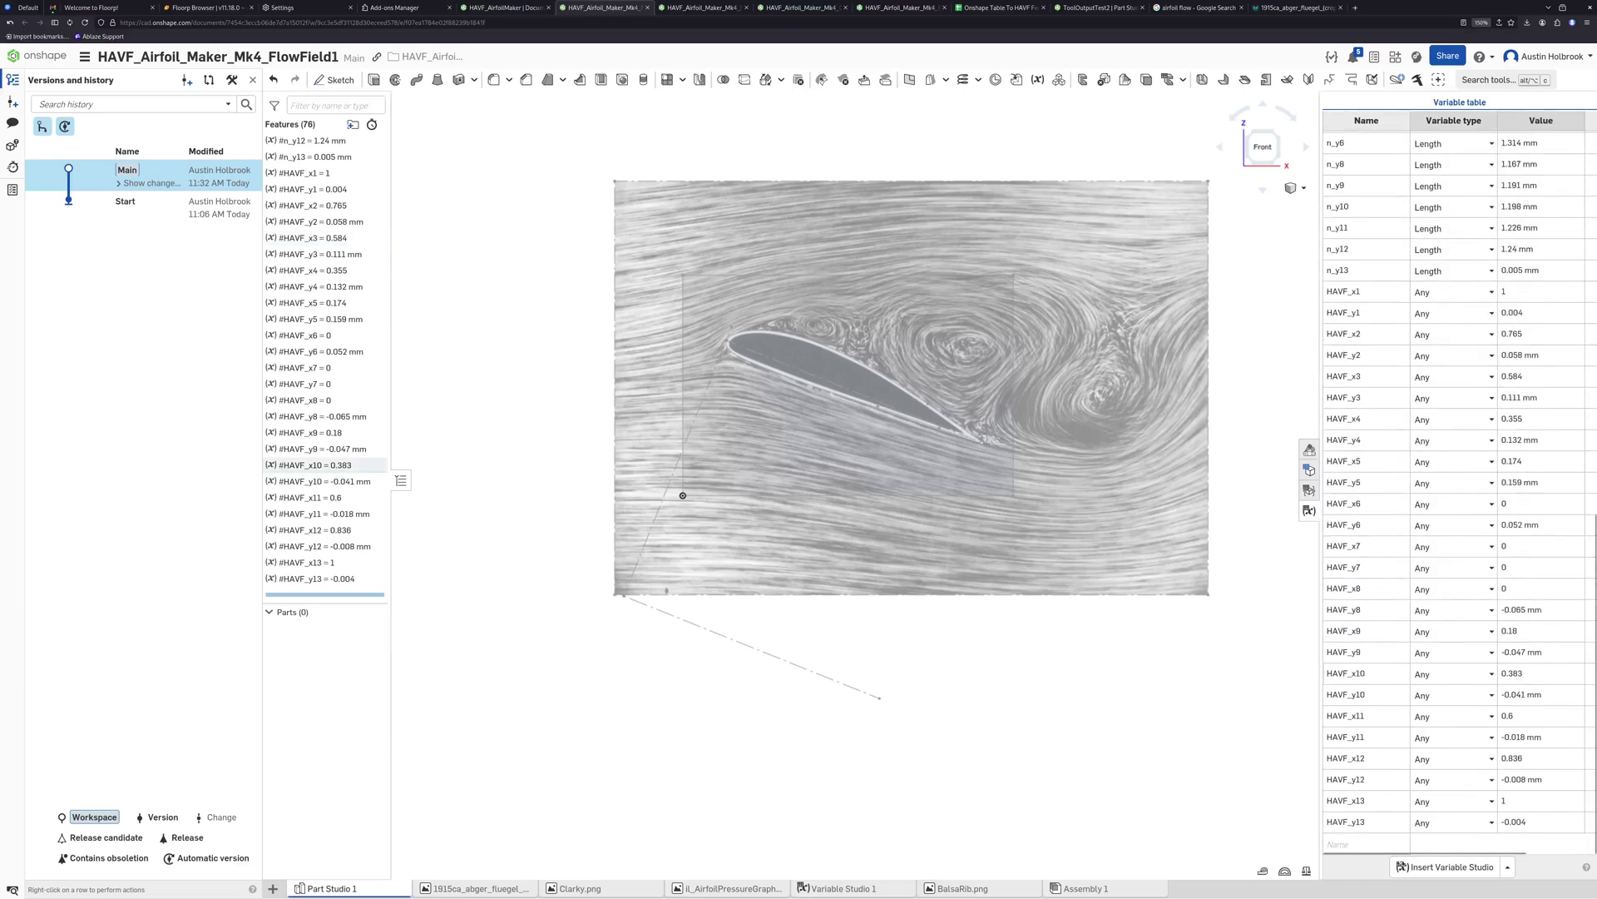
click(1540, 334)
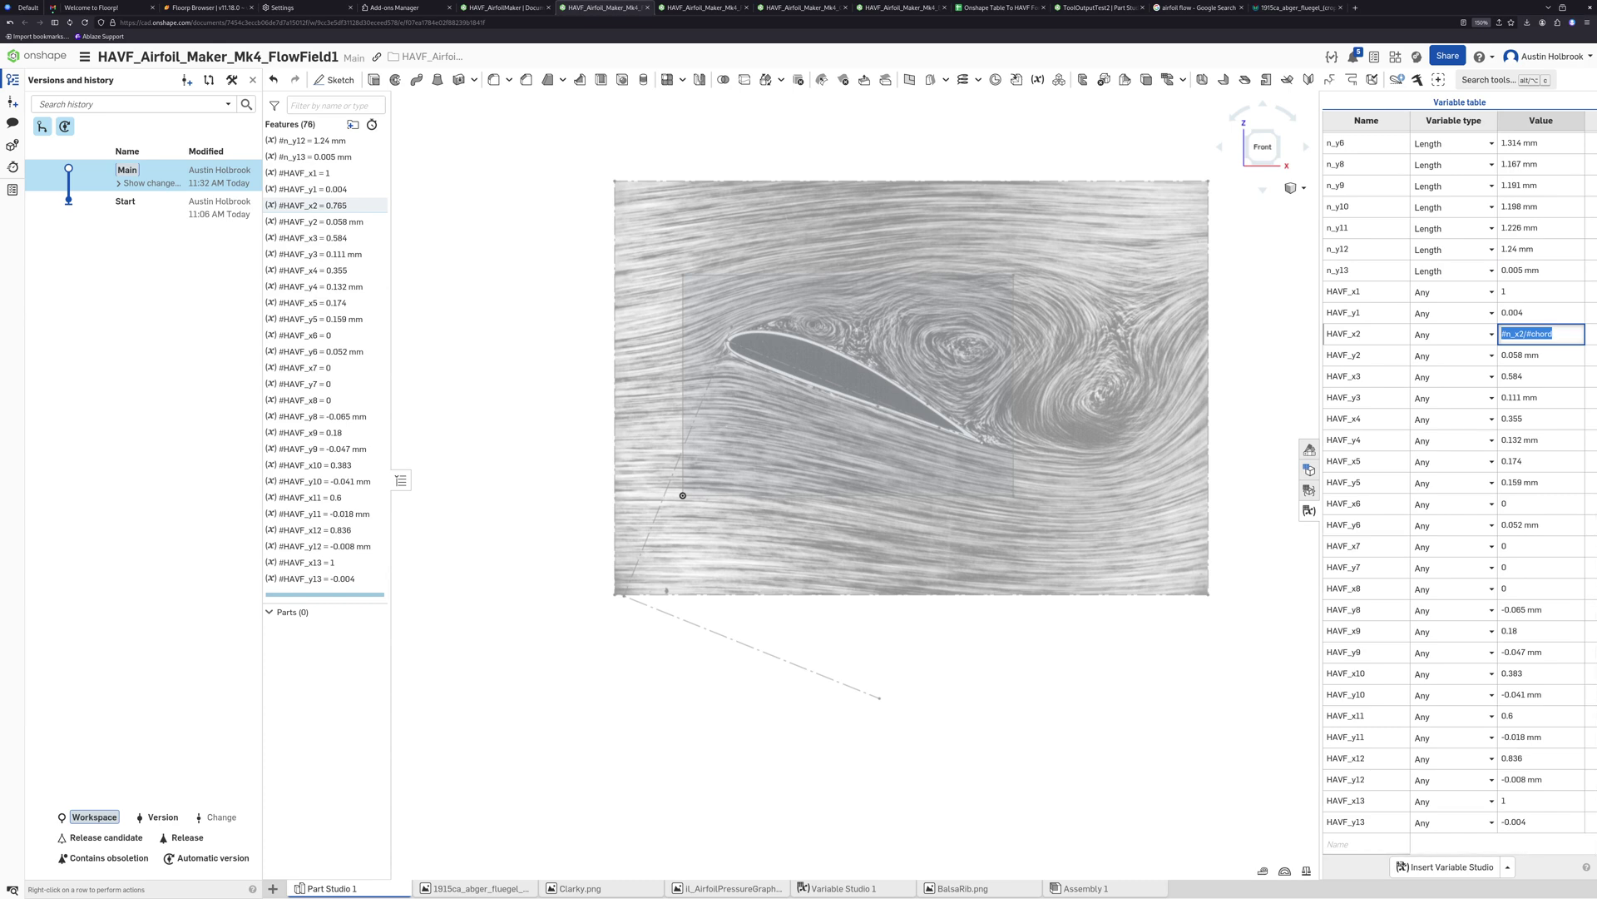
key(Return)
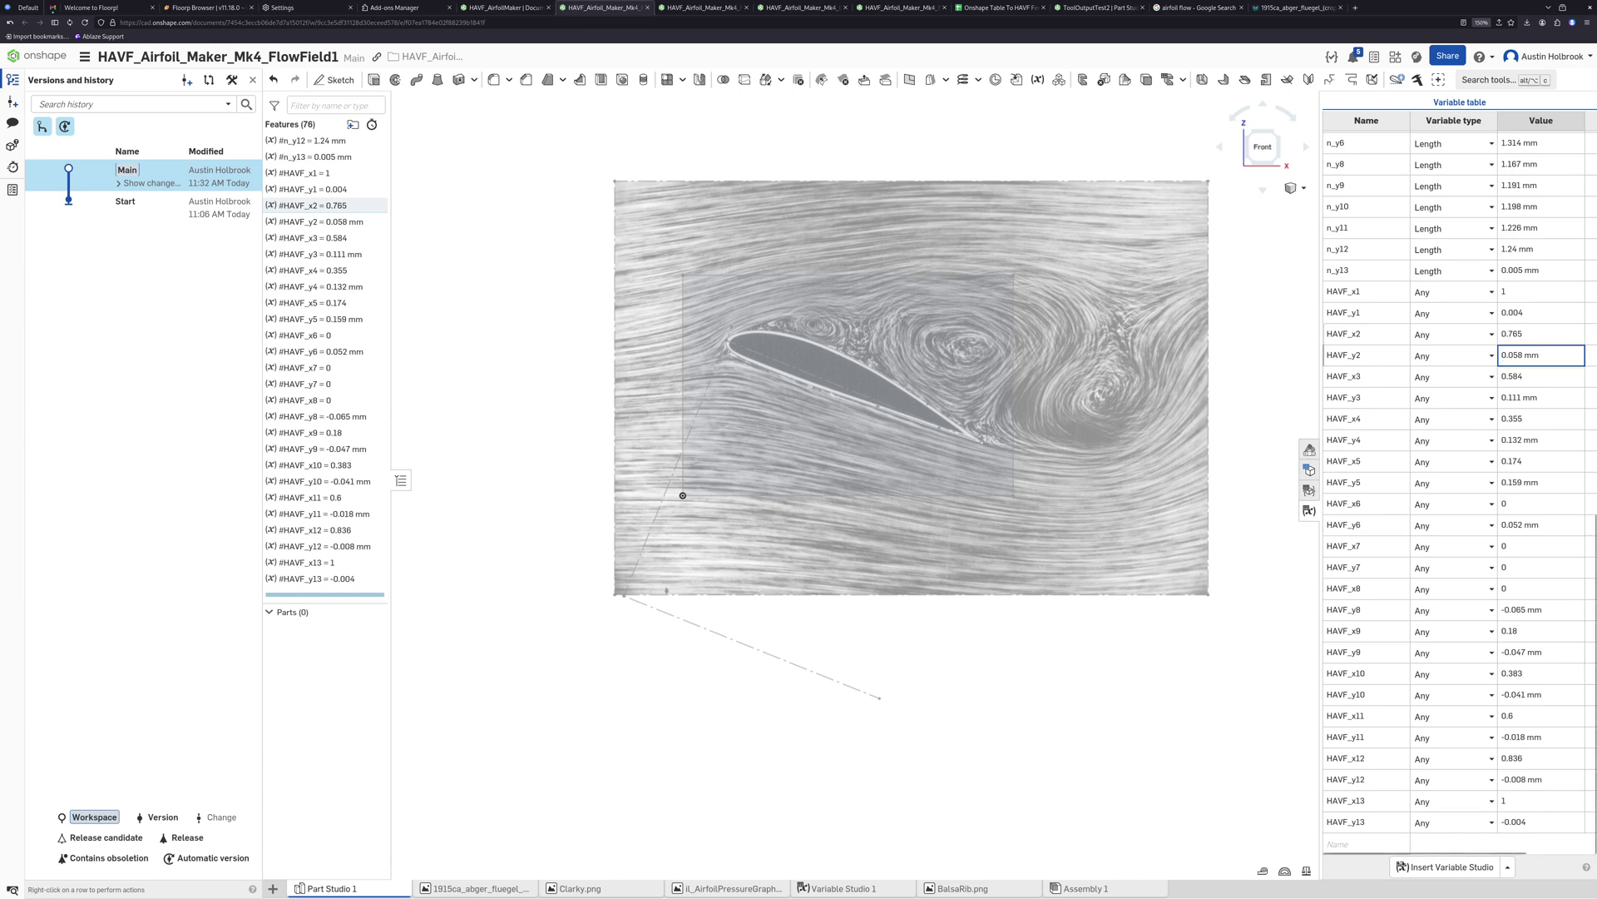
key(Return)
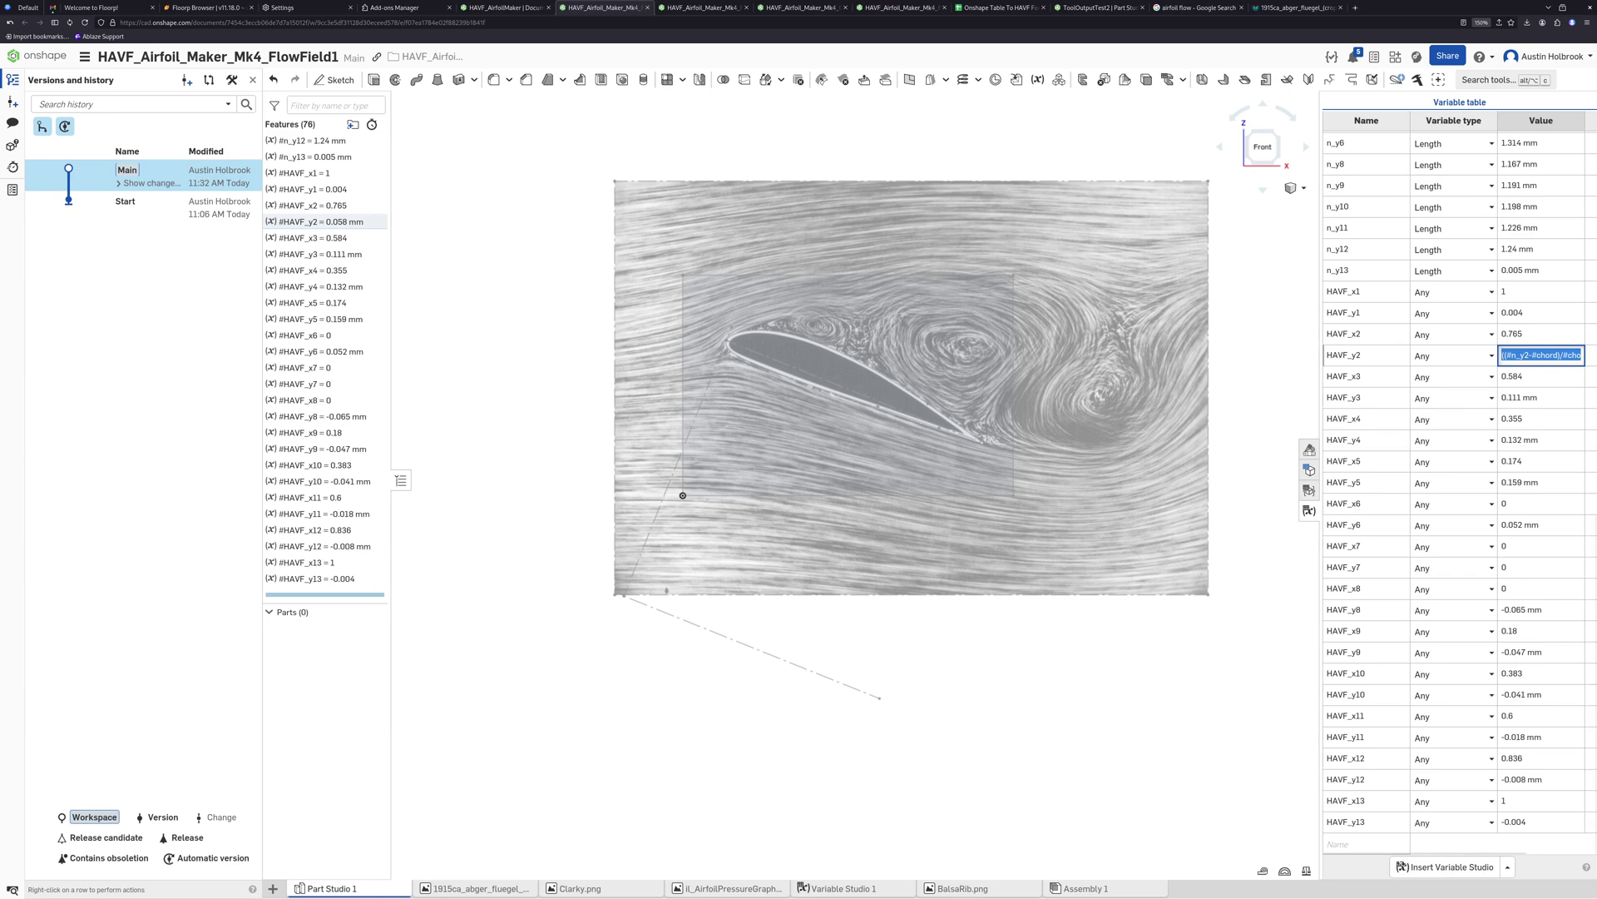
key(Return)
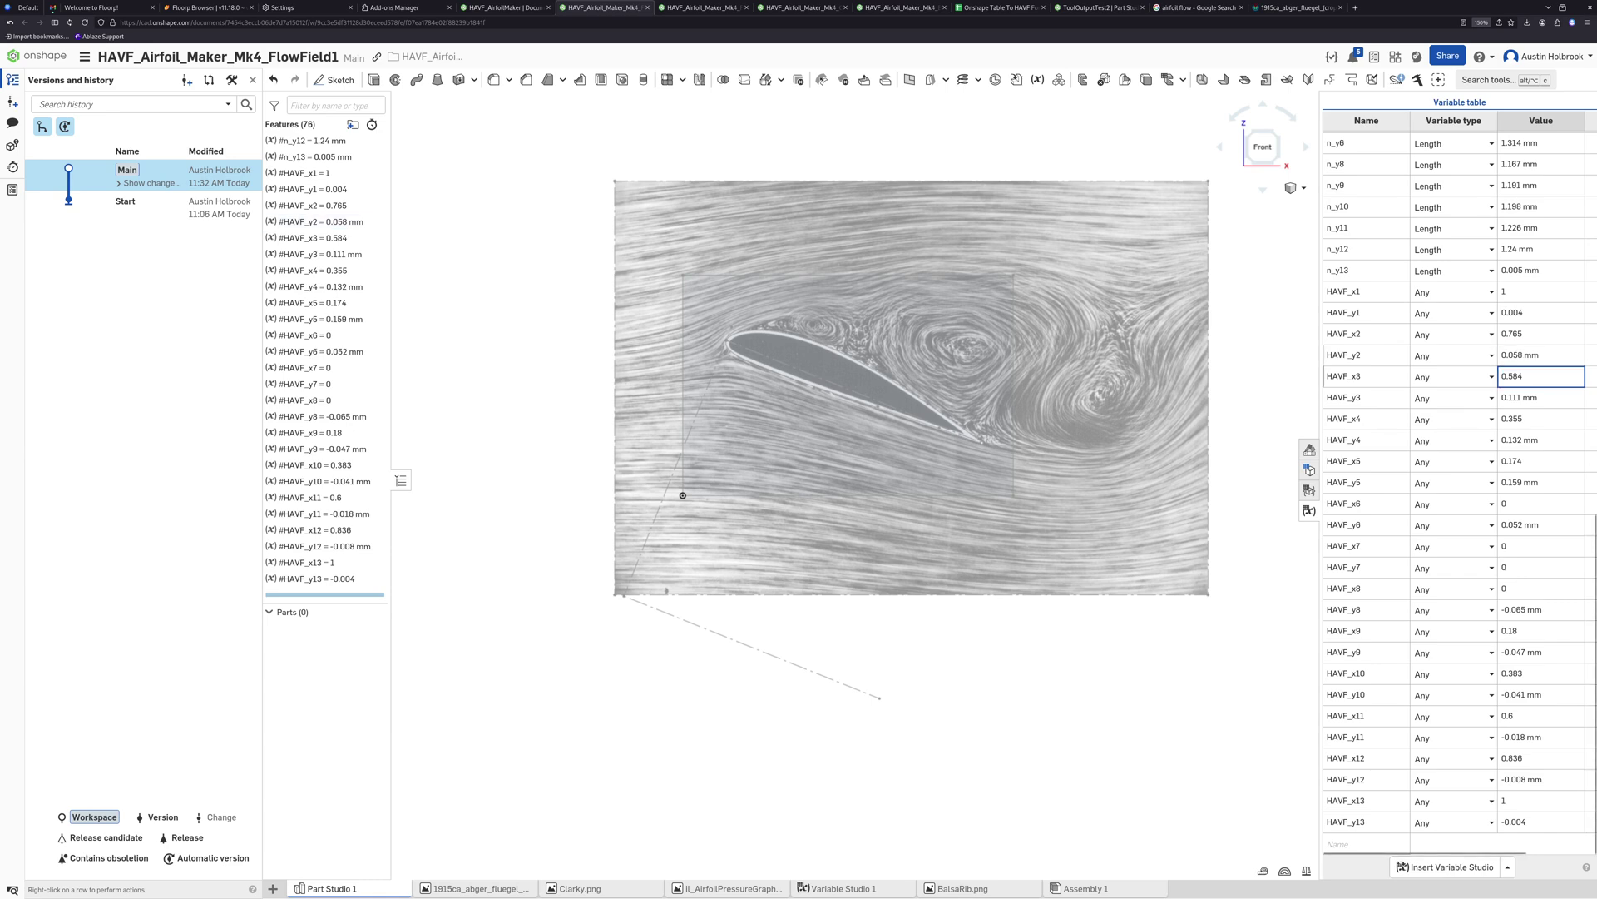
double_click(1540, 567)
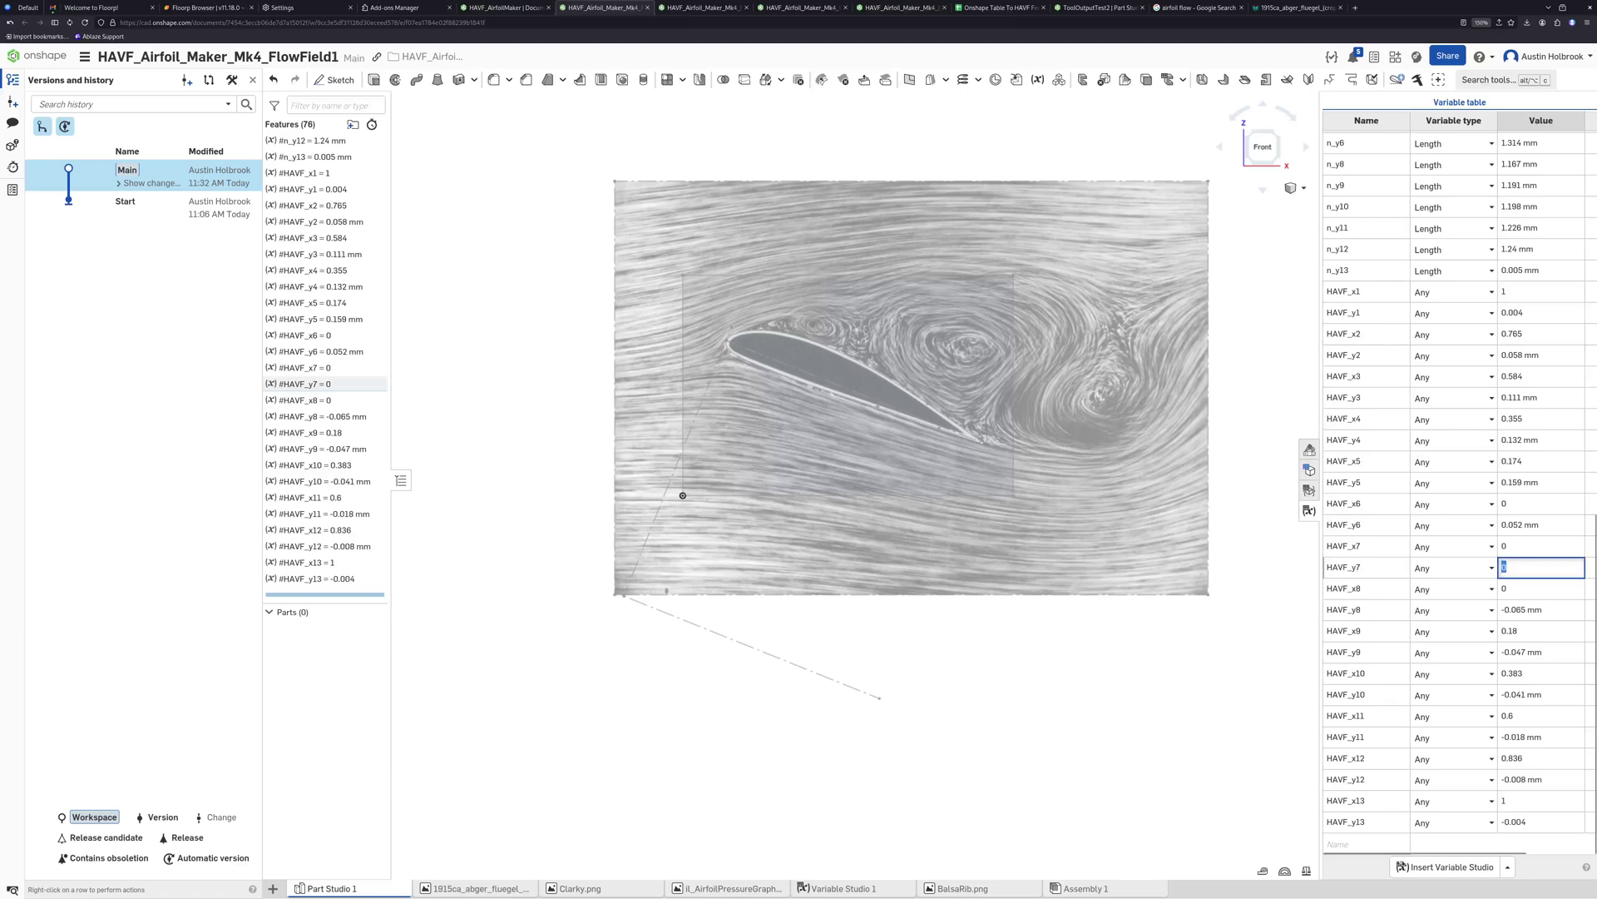
click(1540, 588)
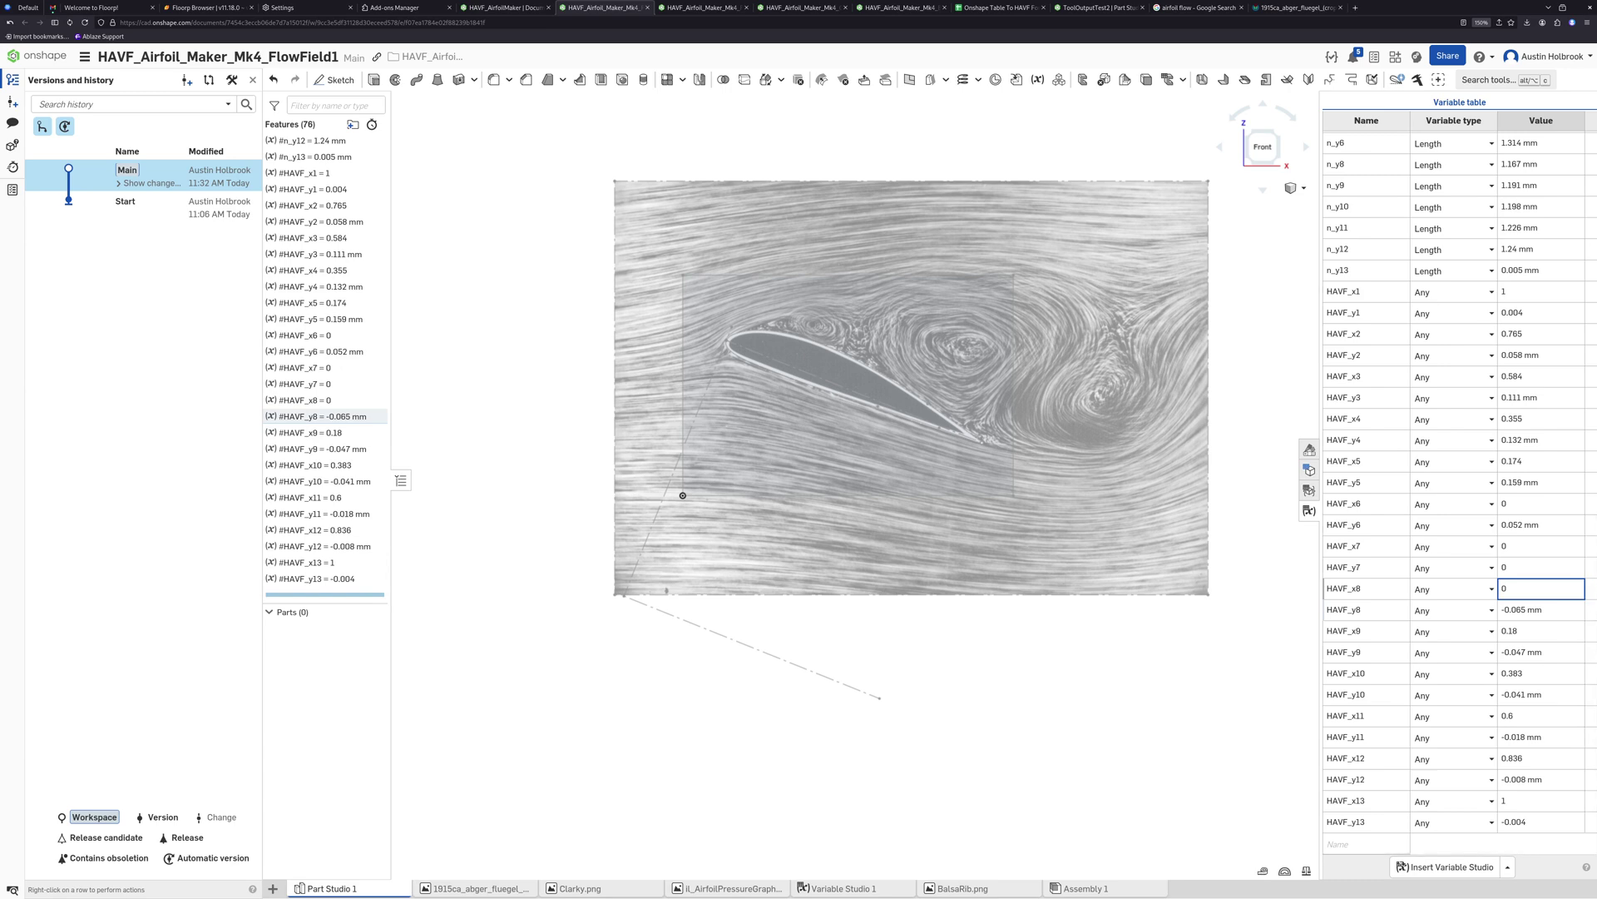
double_click(1540, 630)
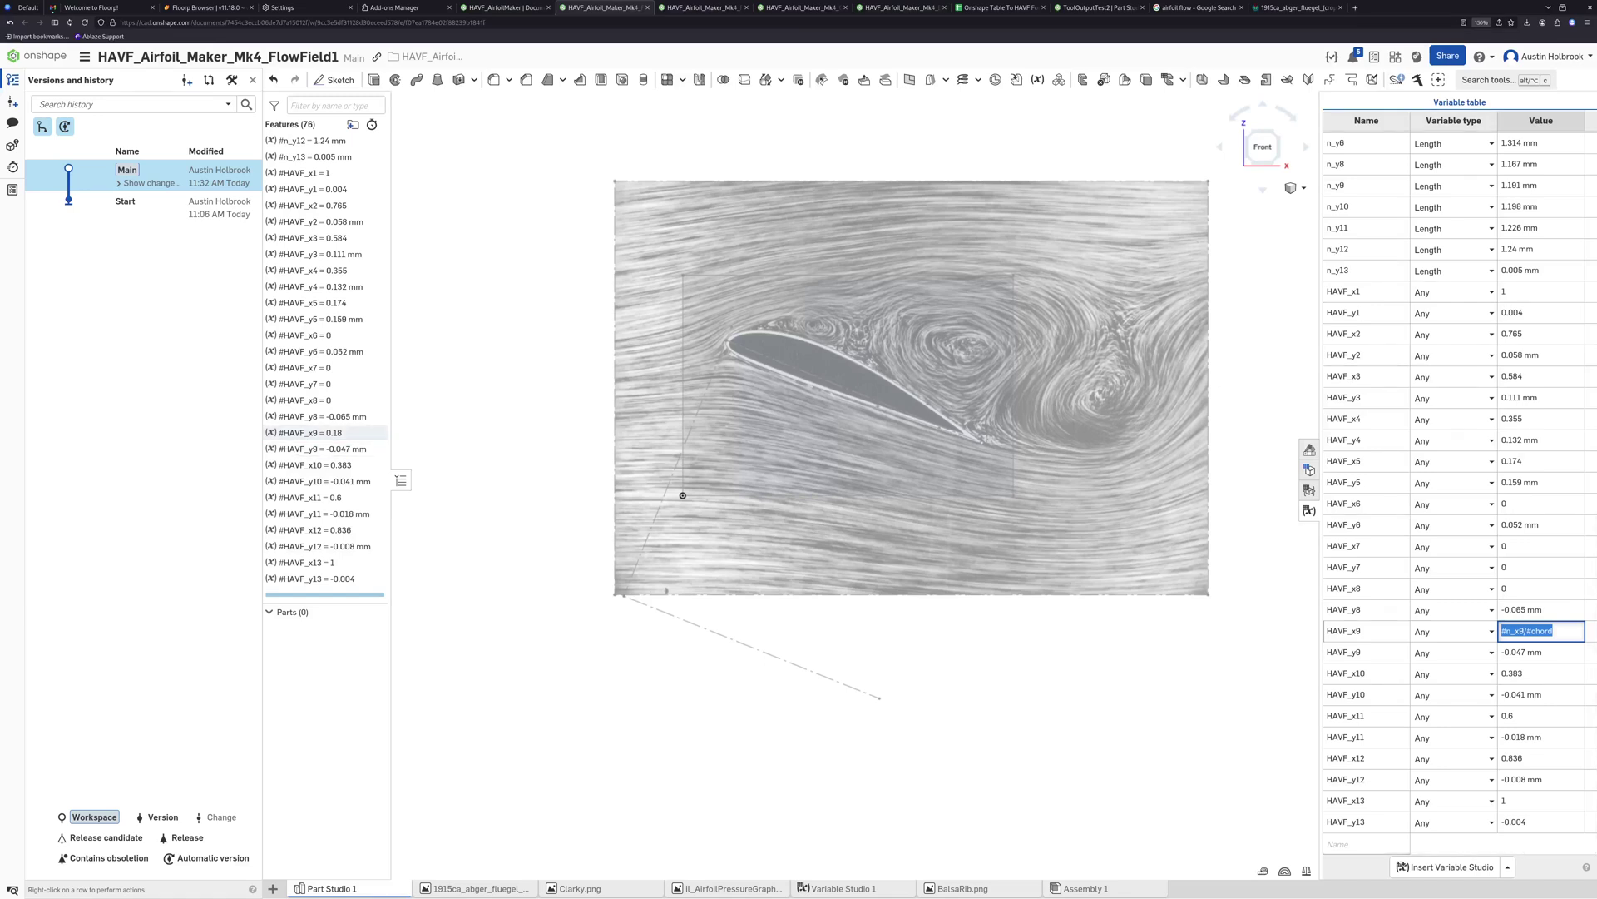
Examine the expression behind the HAVF_y9 value in the variable table
click(1540, 652)
double_click(1540, 653)
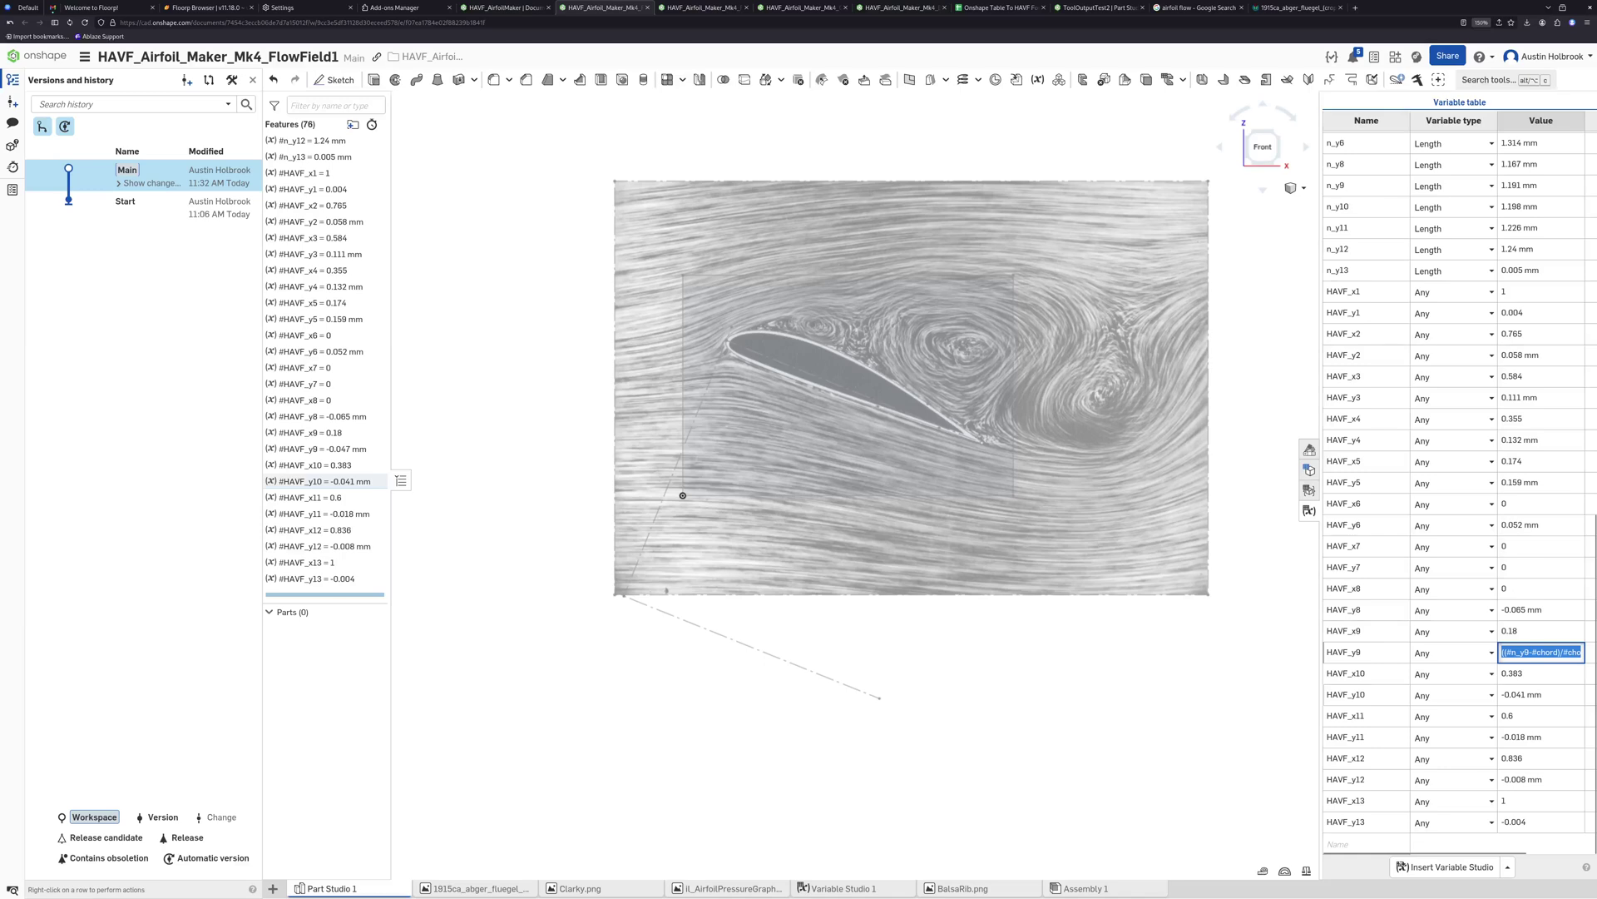
key(Return)
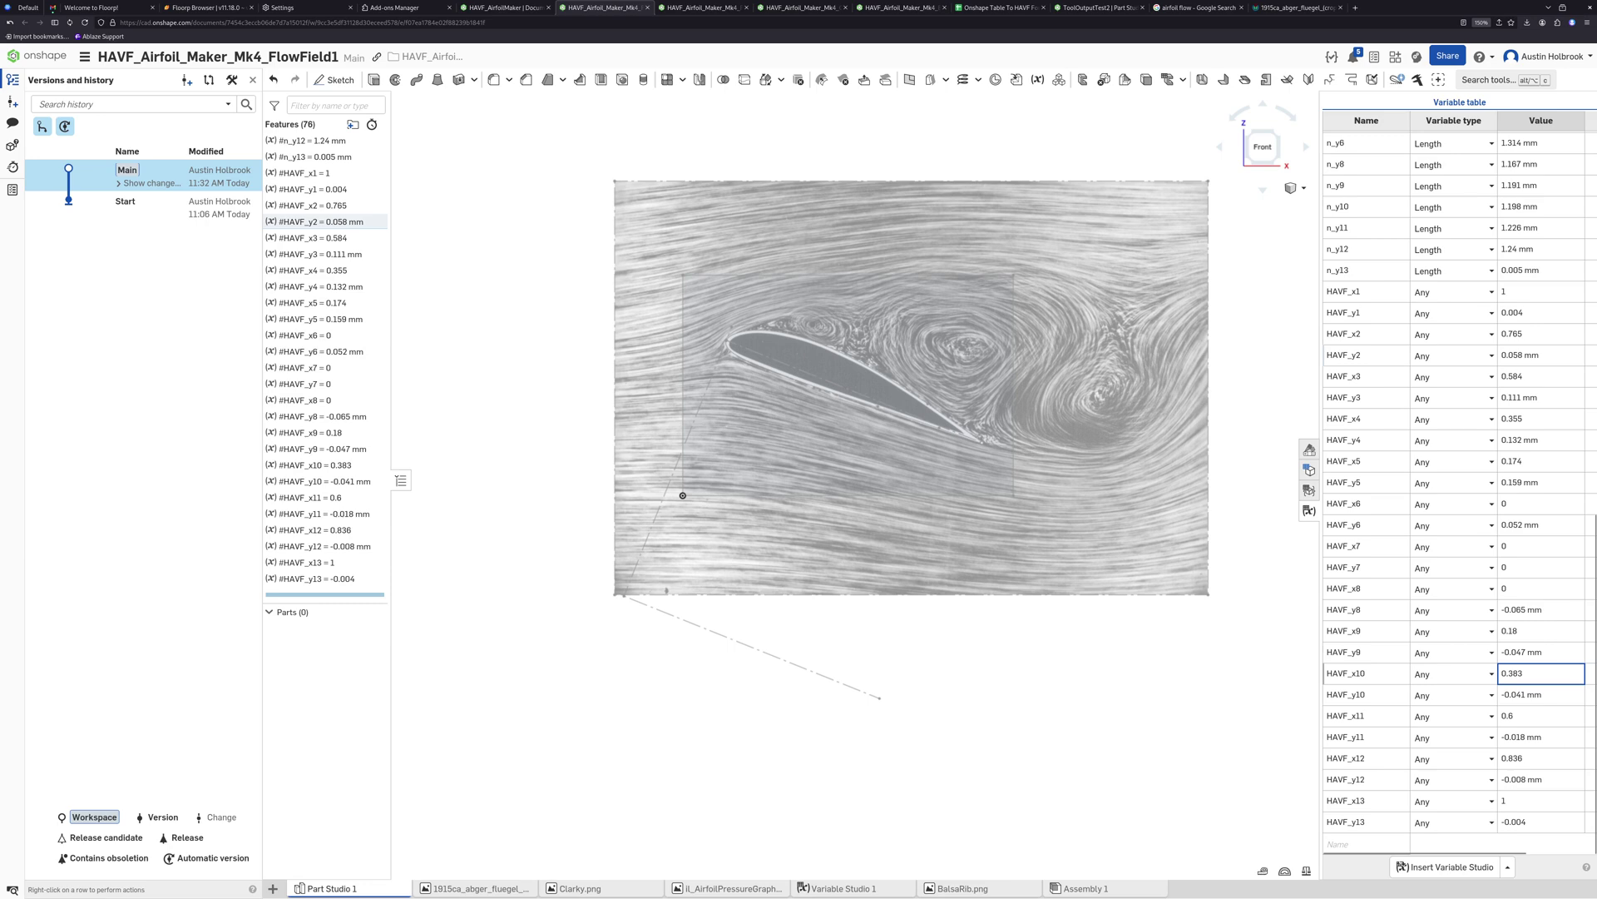
Copy the Part Studio 1 variable table and switch to the Onshape Table To HAVF Format spreadsheet
scroll(1460, 491, up, 10)
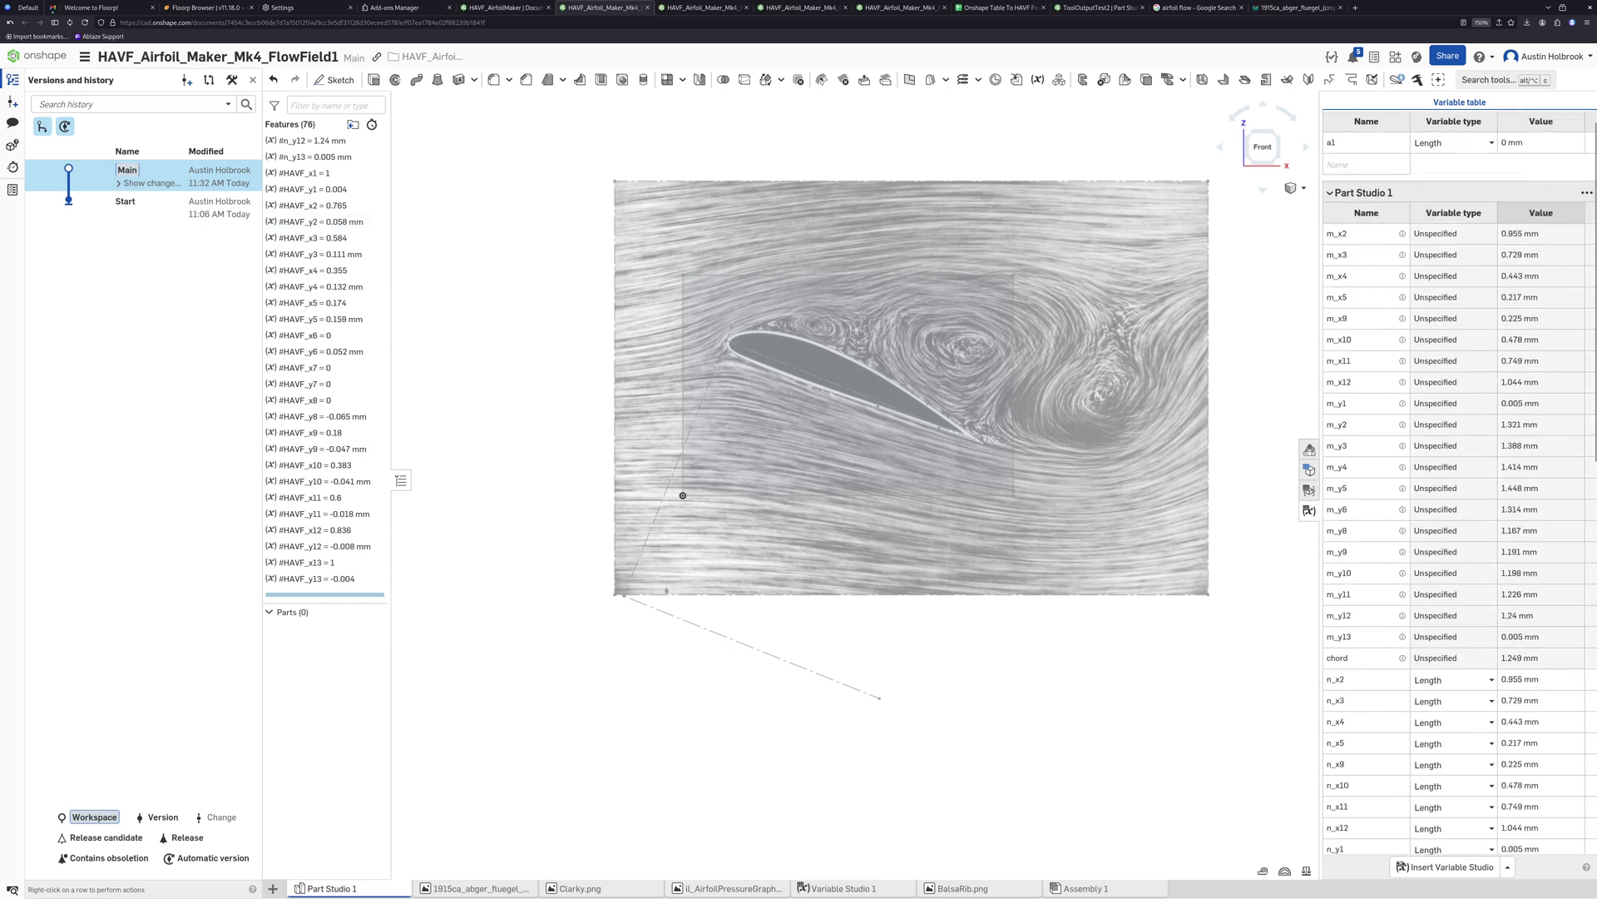
click(1586, 193)
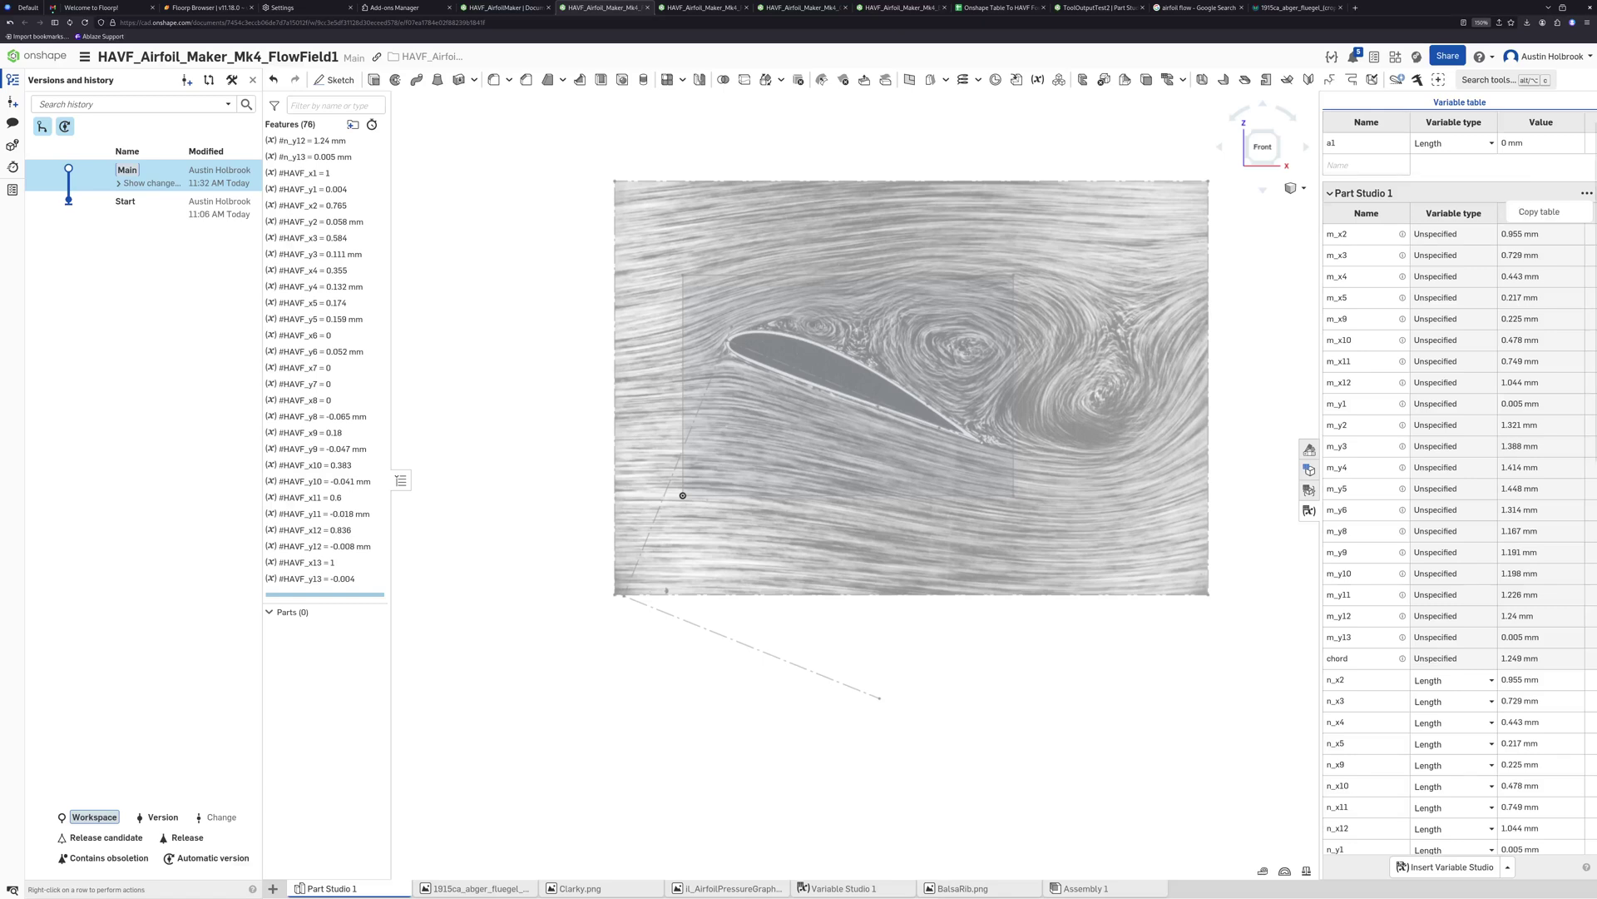
click(1542, 213)
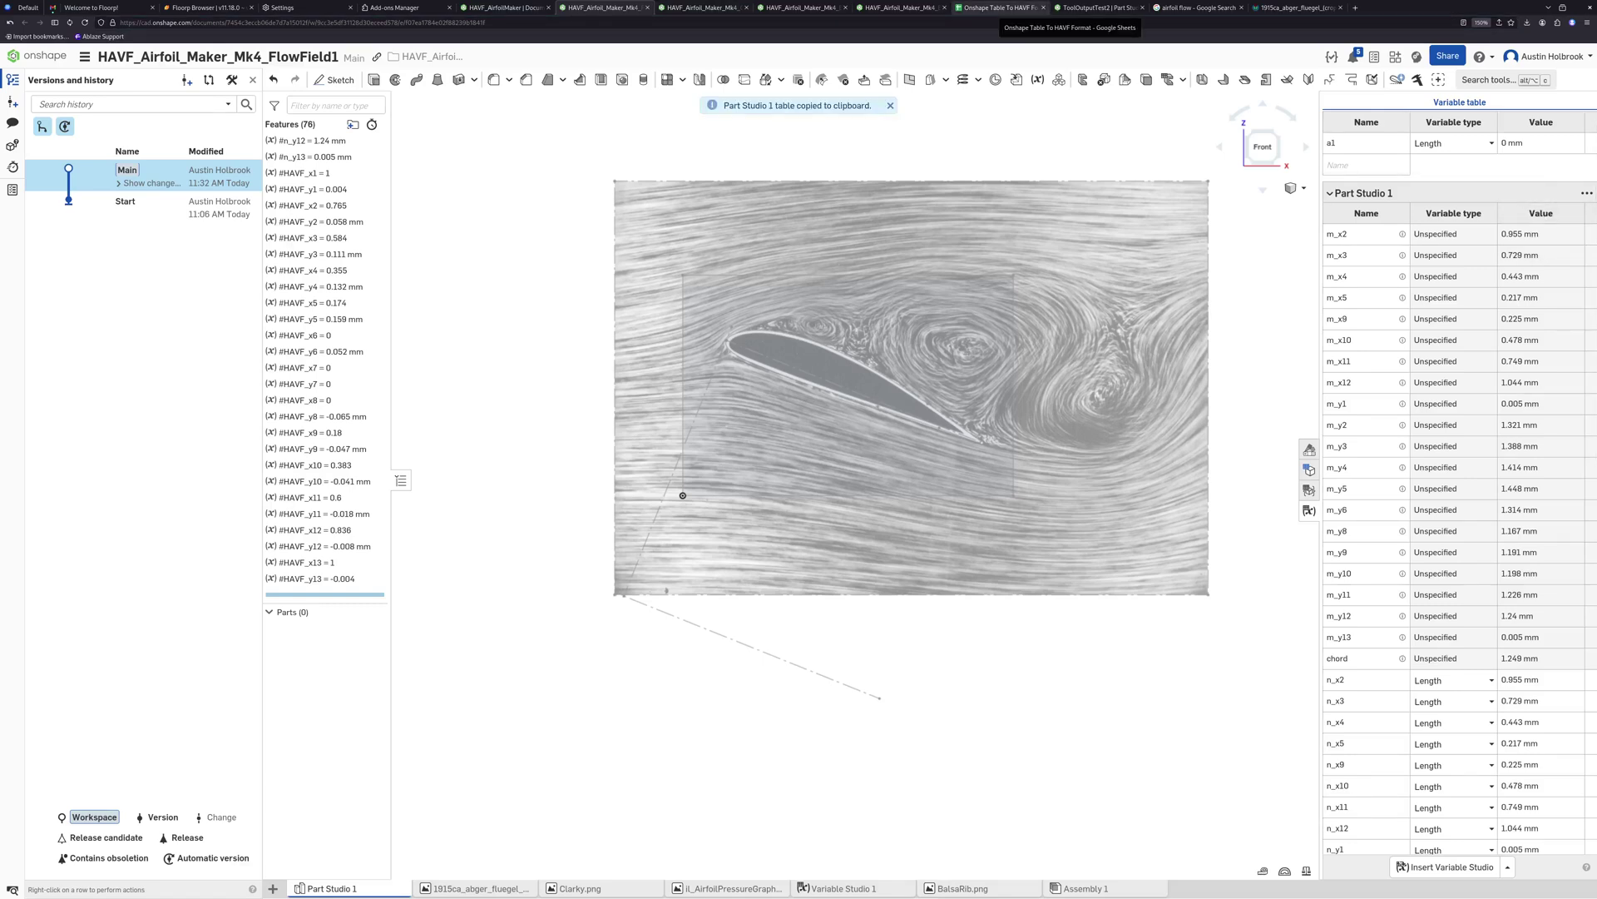
click(1003, 8)
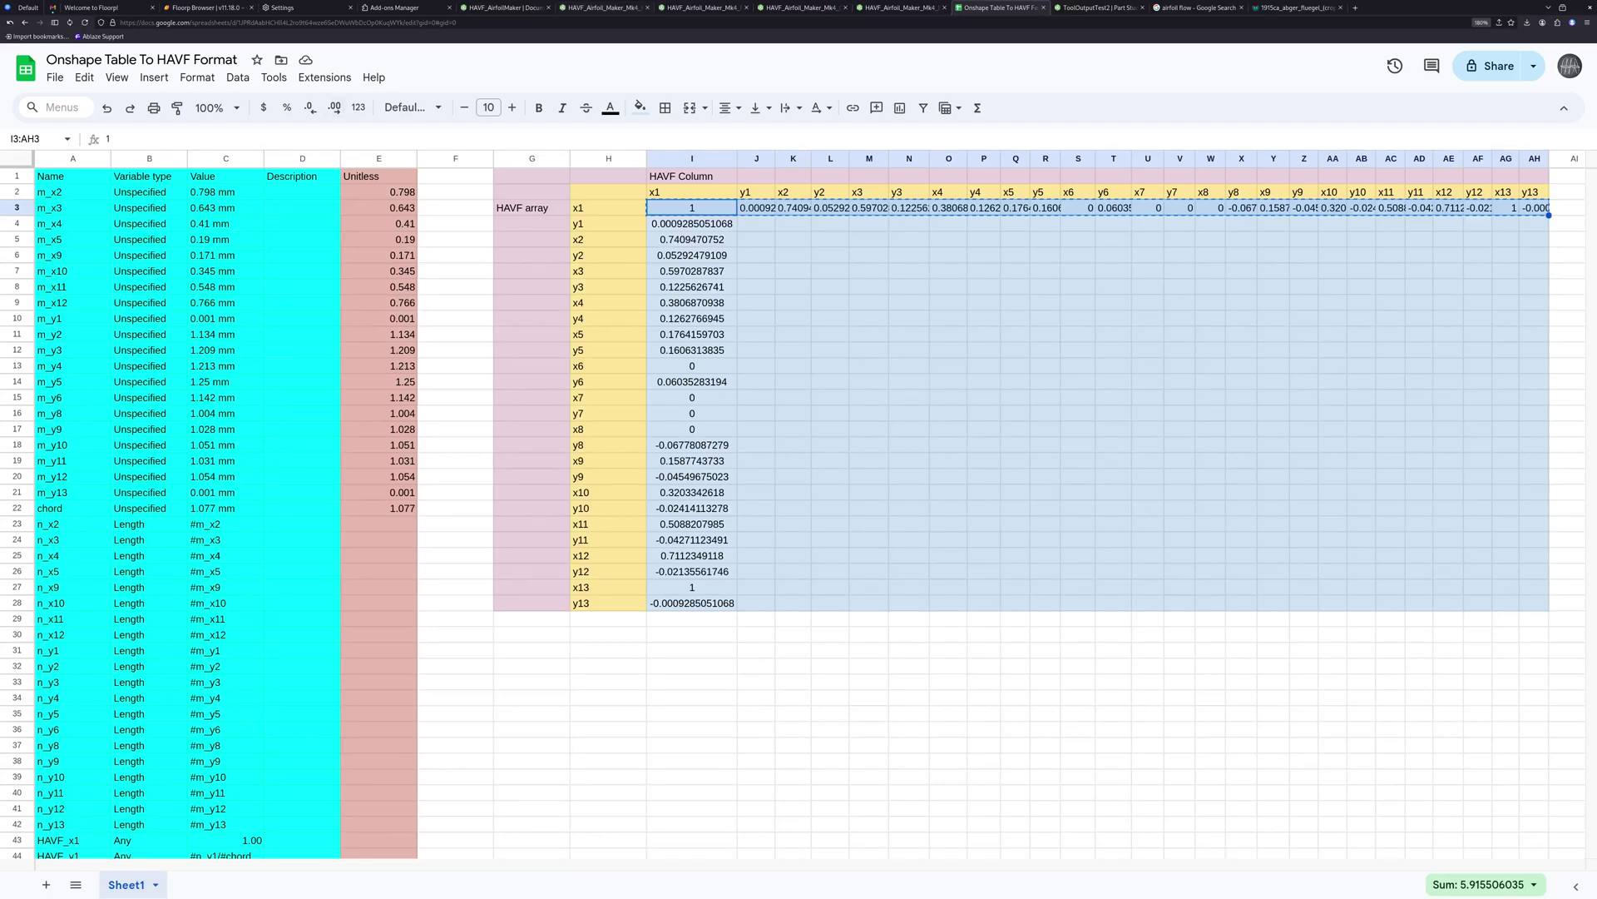
Review the spreadsheet's variable rows from m_x2 down to out_x1 alongside the HAVF array block
scroll(799, 499, down, 5)
scroll(799, 499, up, 5)
scroll(799, 500, down, 11)
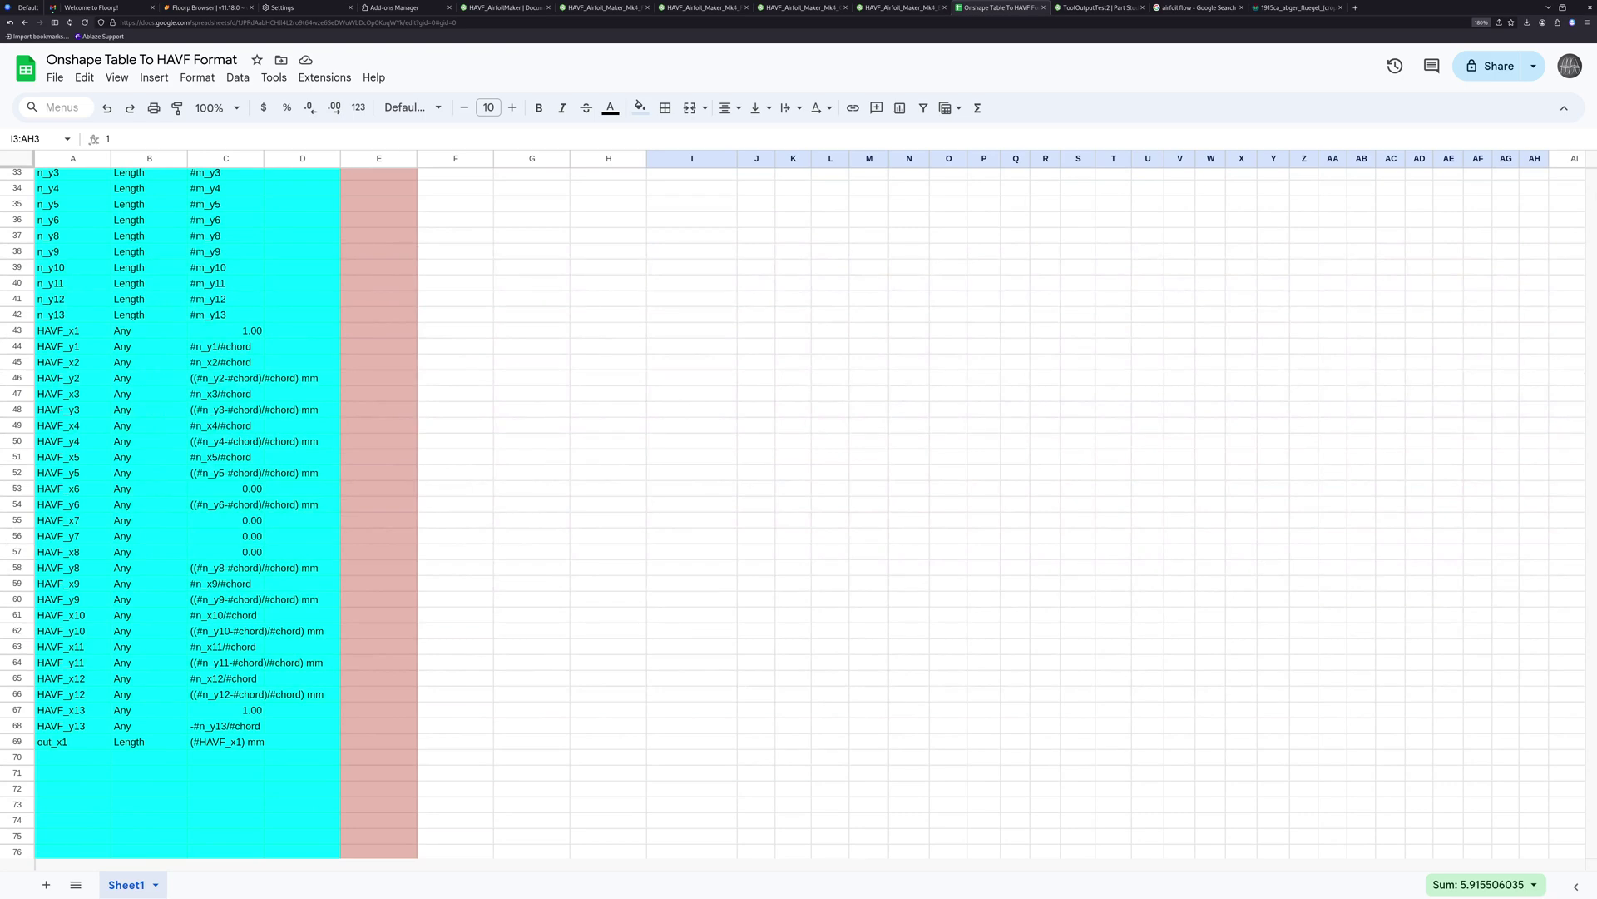
scroll(799, 499, up, 2)
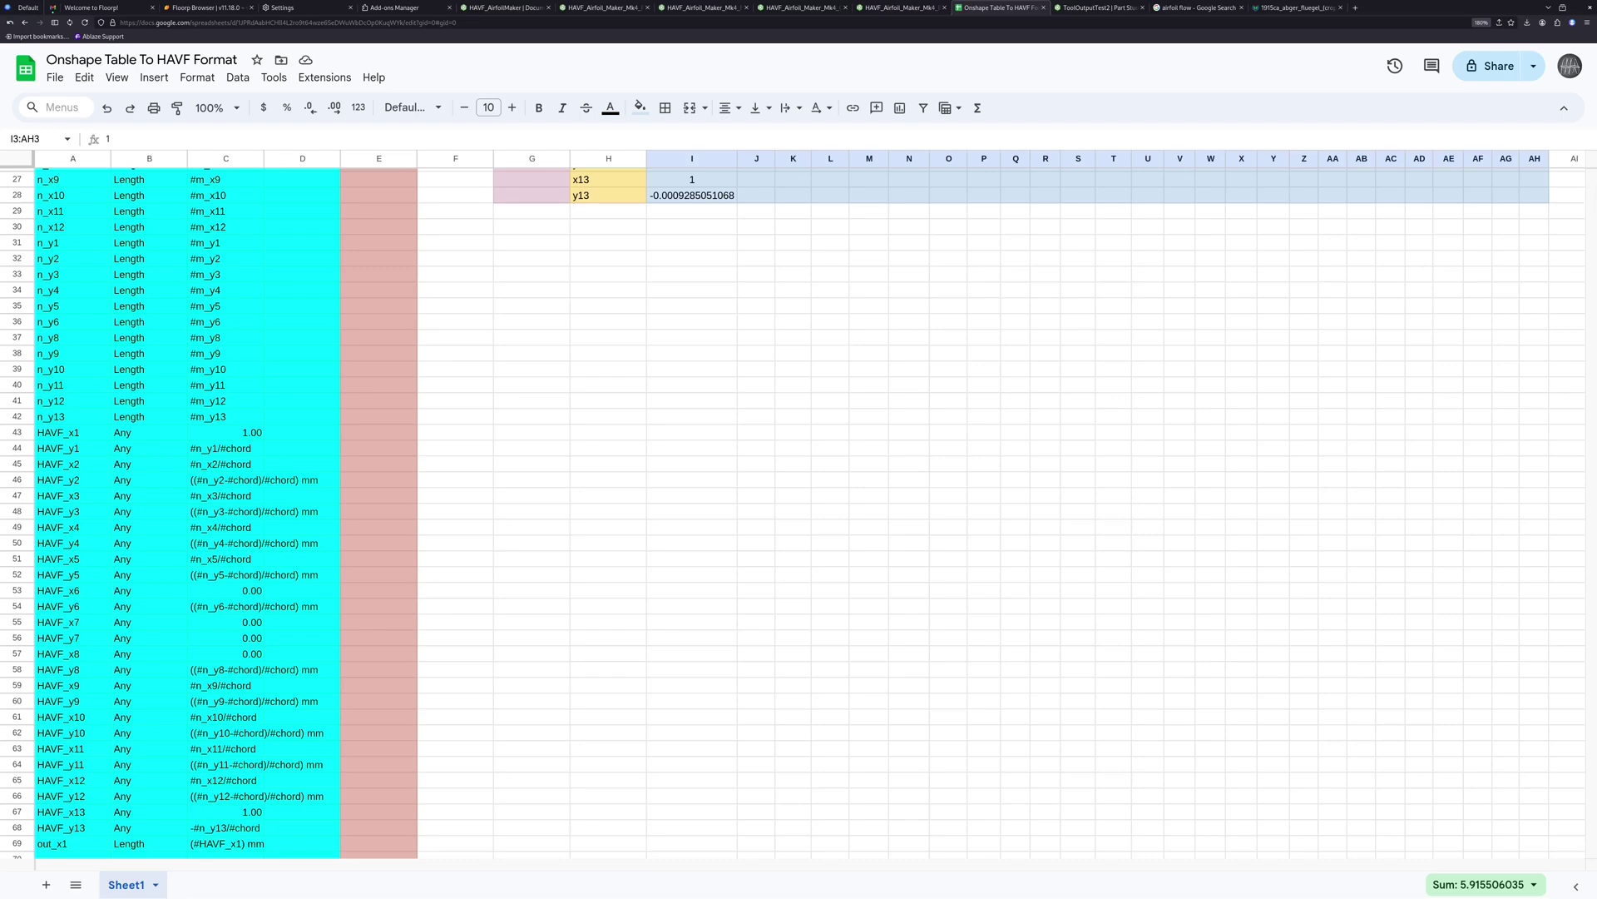
scroll(799, 499, up, 10)
scroll(798, 499, down, 10)
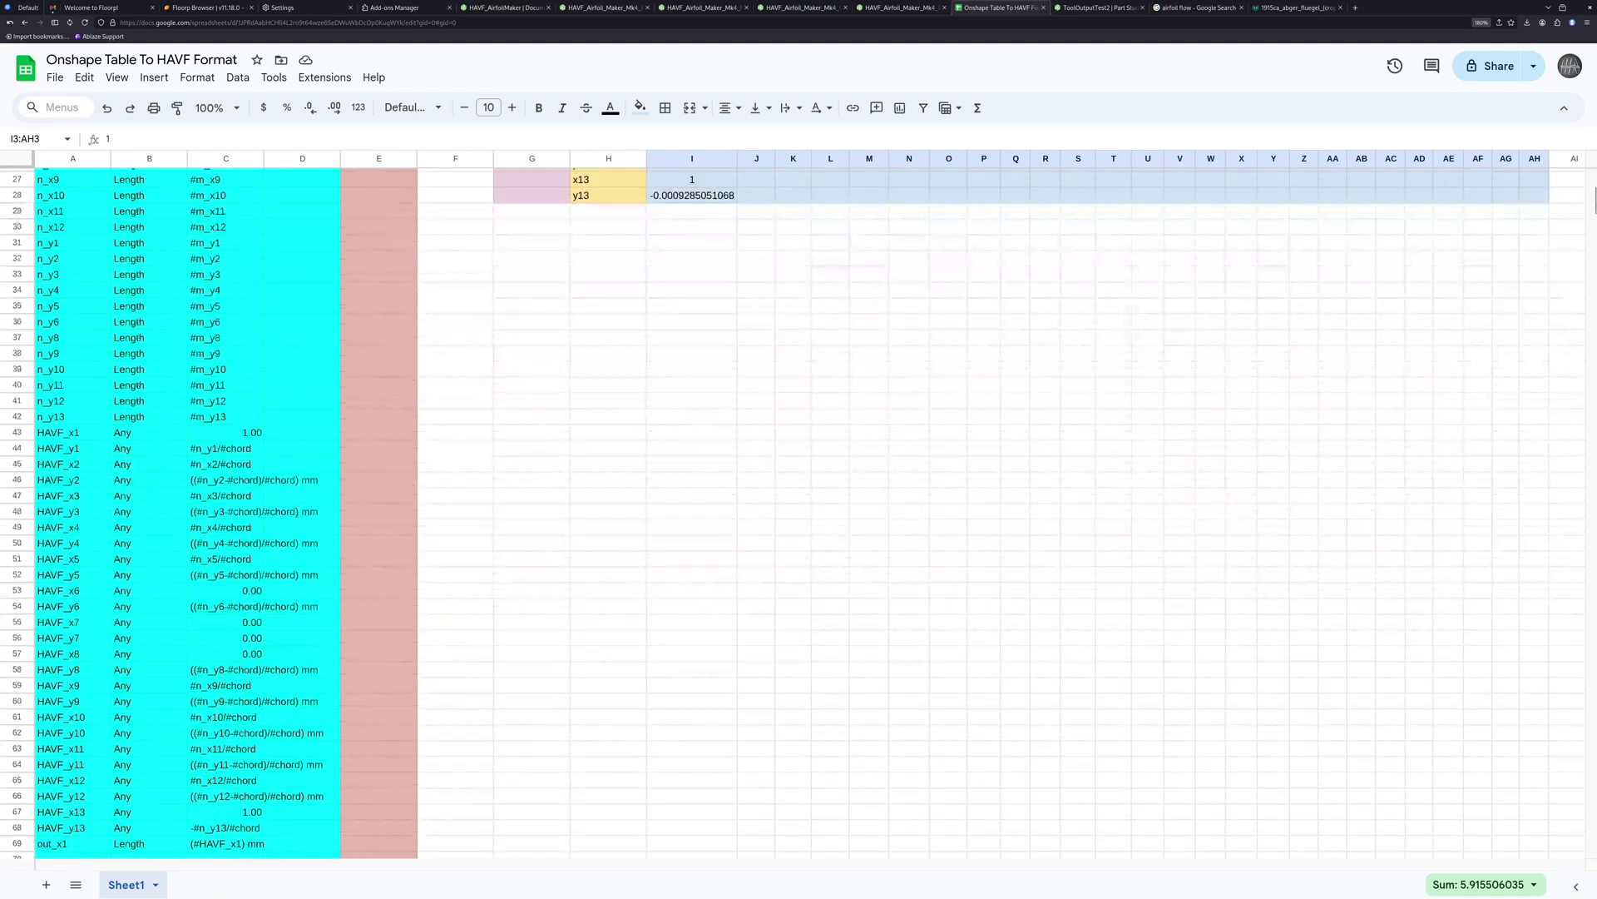
scroll(799, 499, up, 10)
key(ctrl+c)
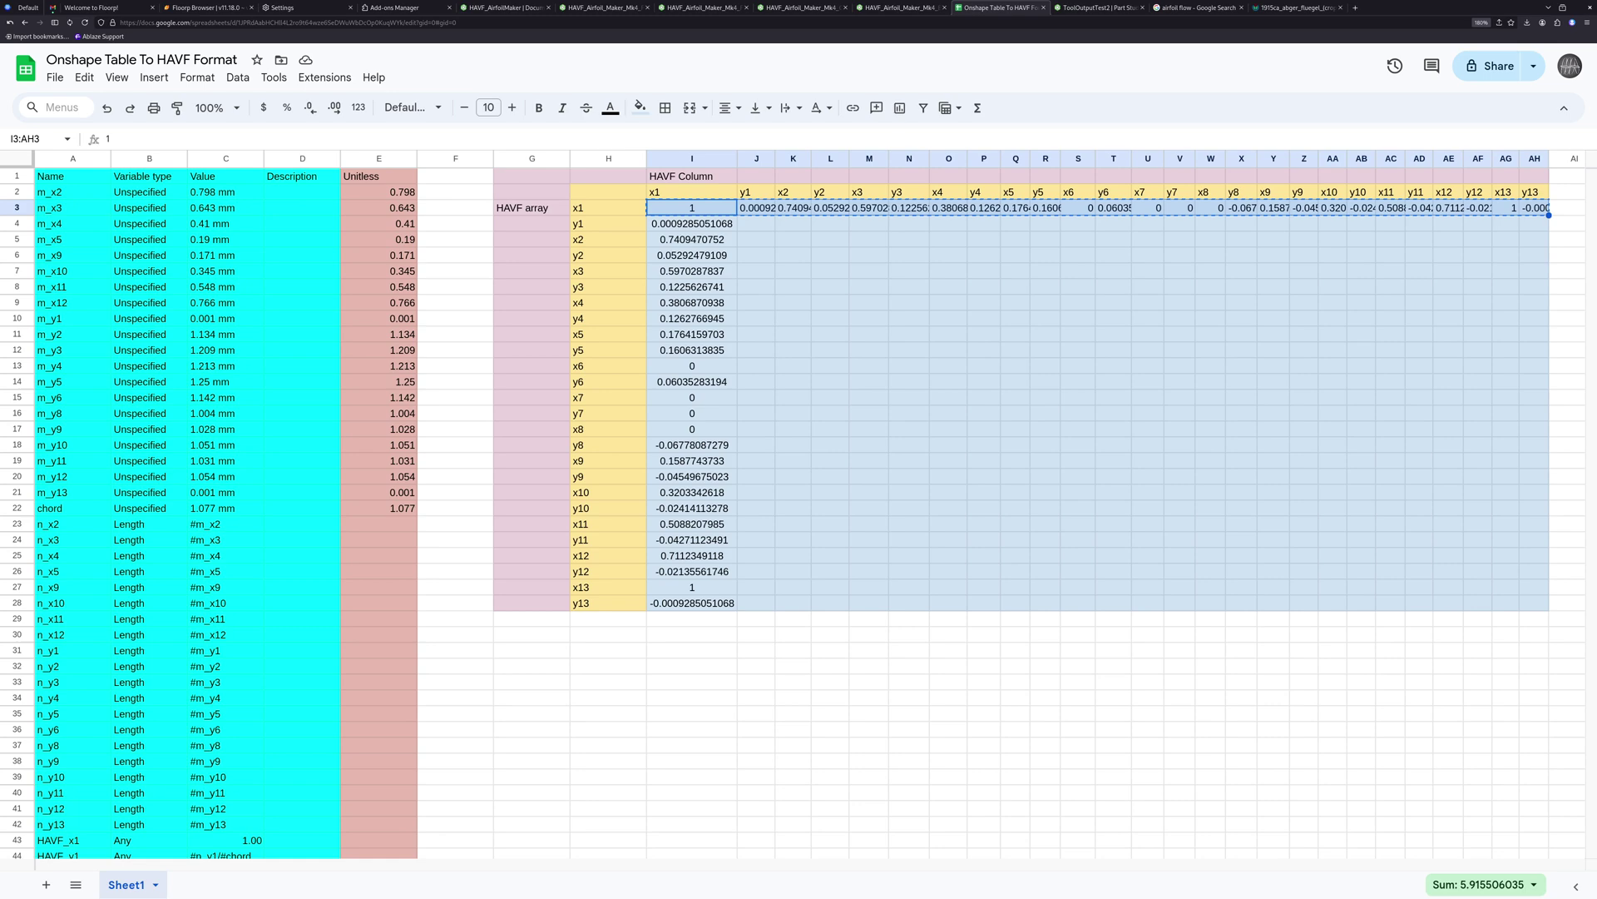
Examine the chord-normalizing formulas for y1 in I4 and y2 in I6 of the HAVF column
double_click(691, 223)
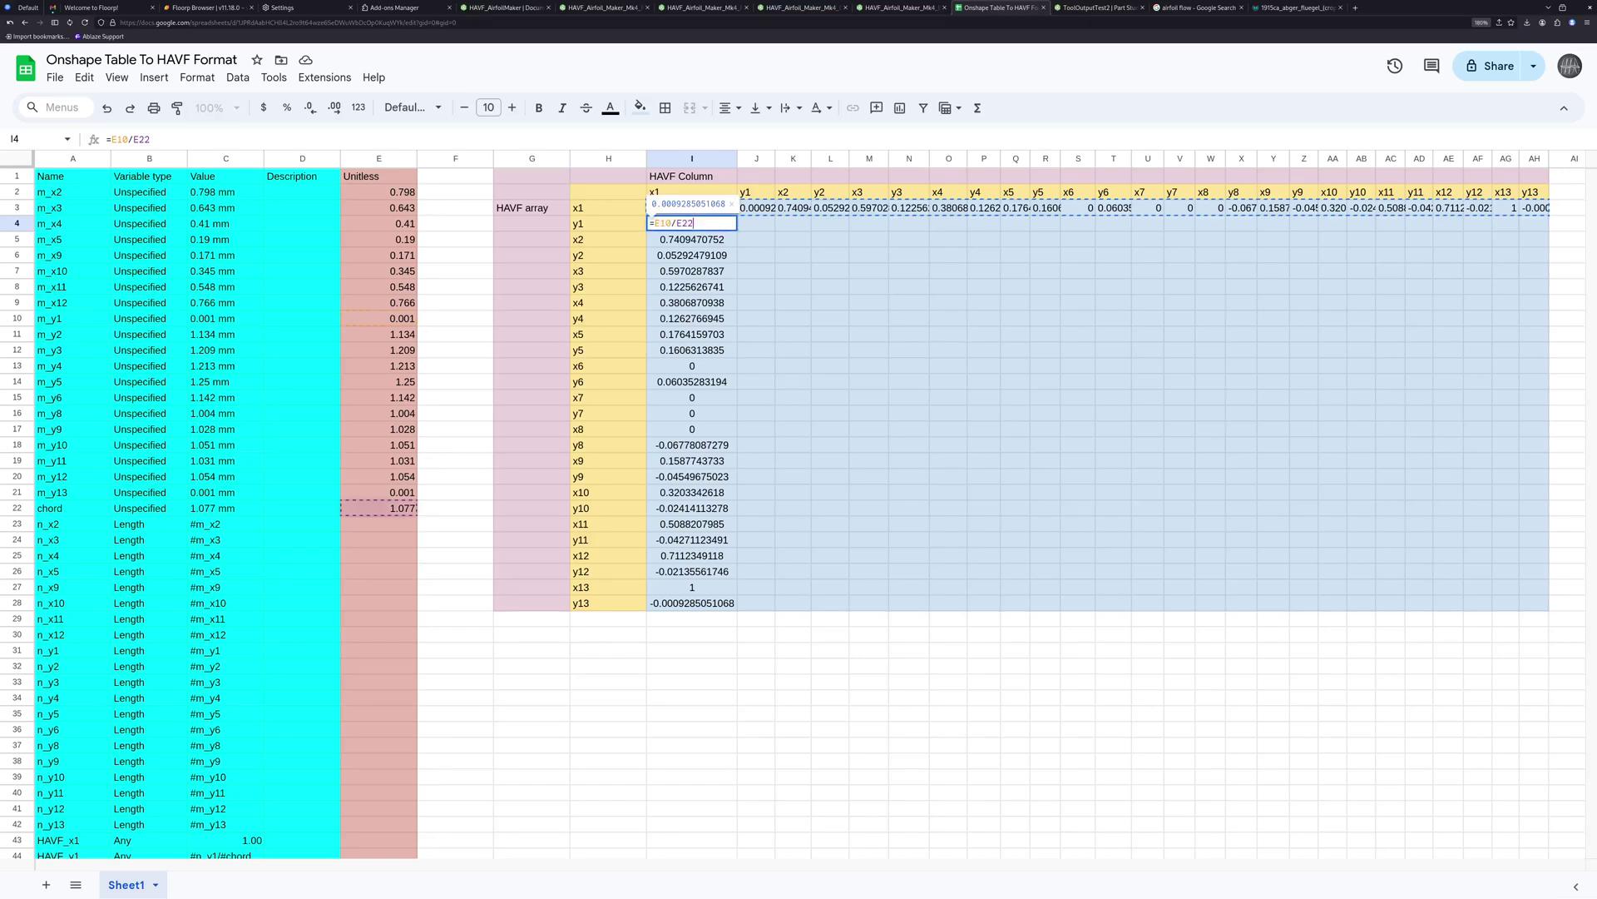
key(Return)
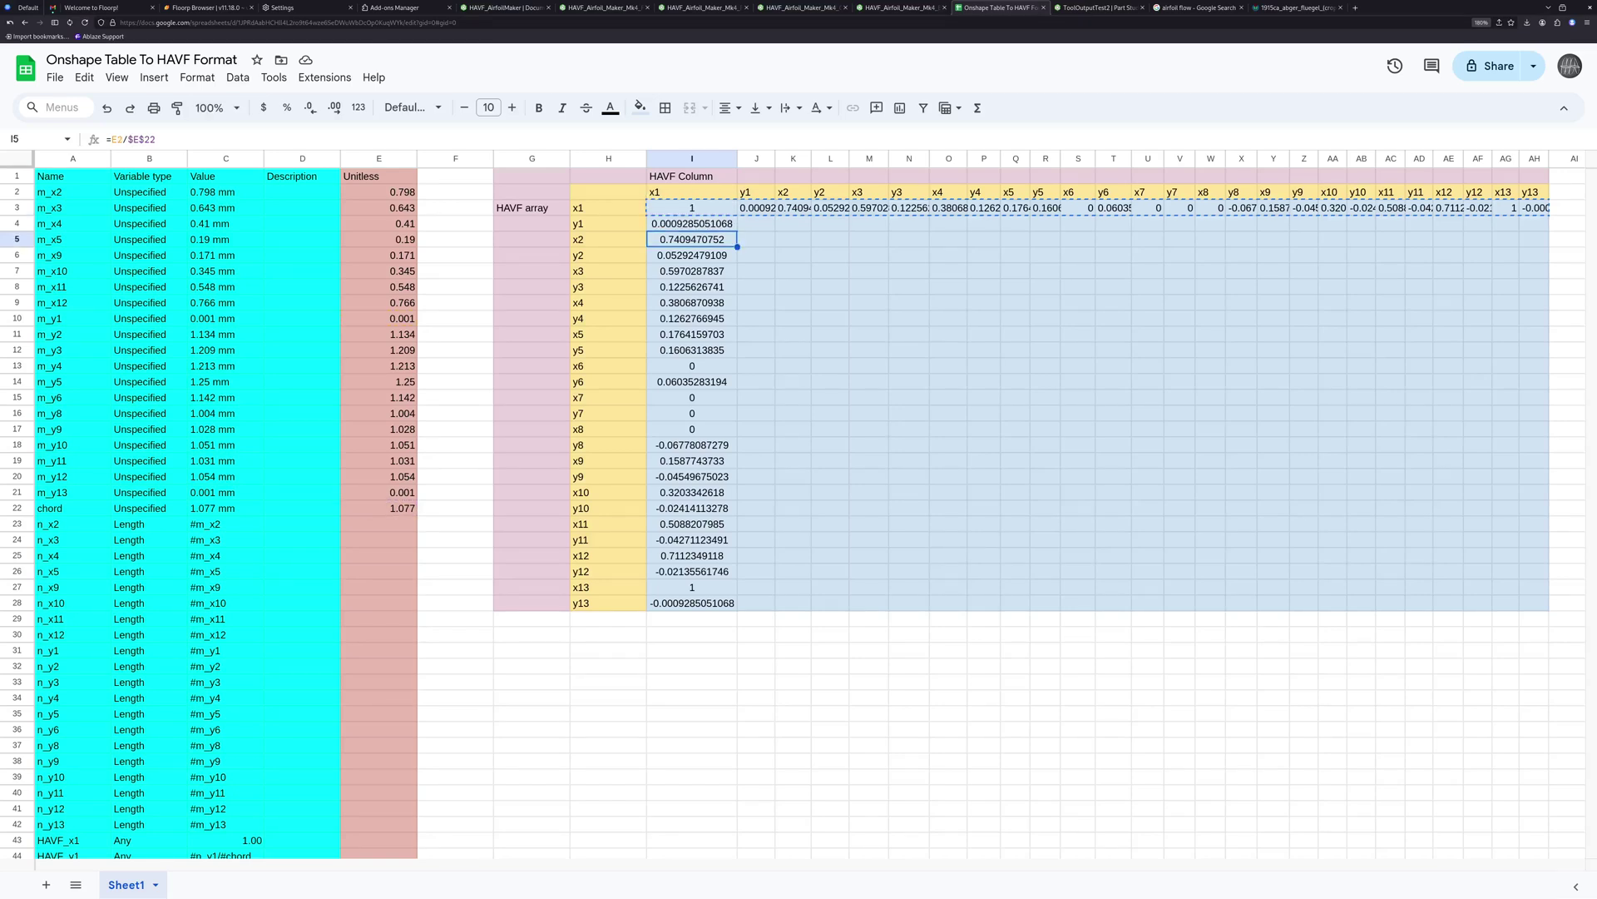
double_click(691, 255)
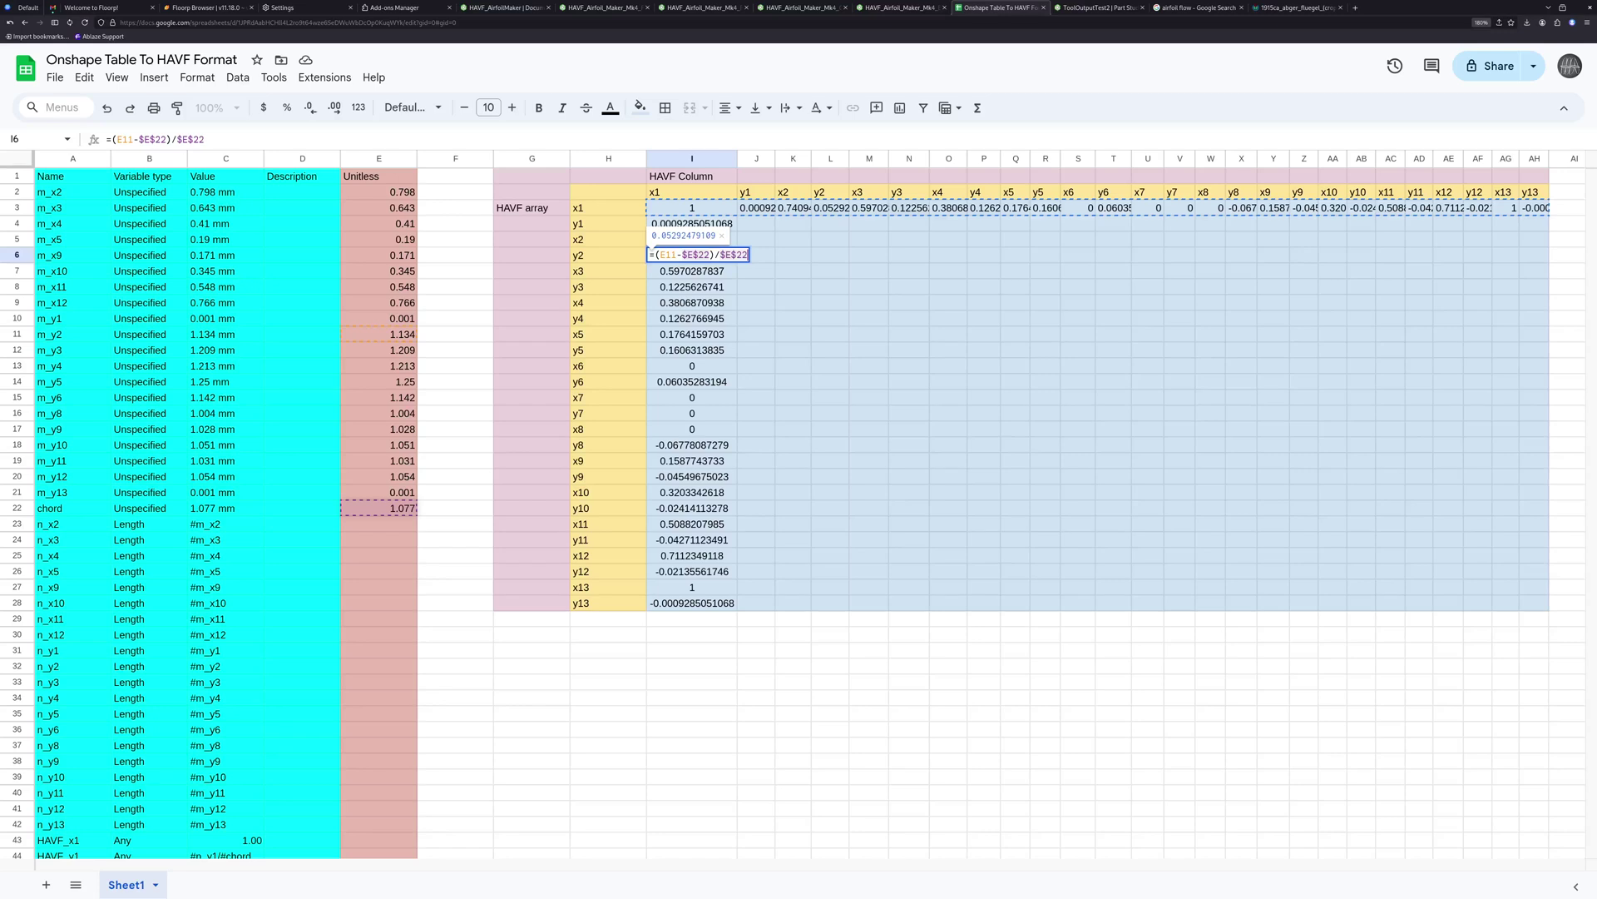
key(Return)
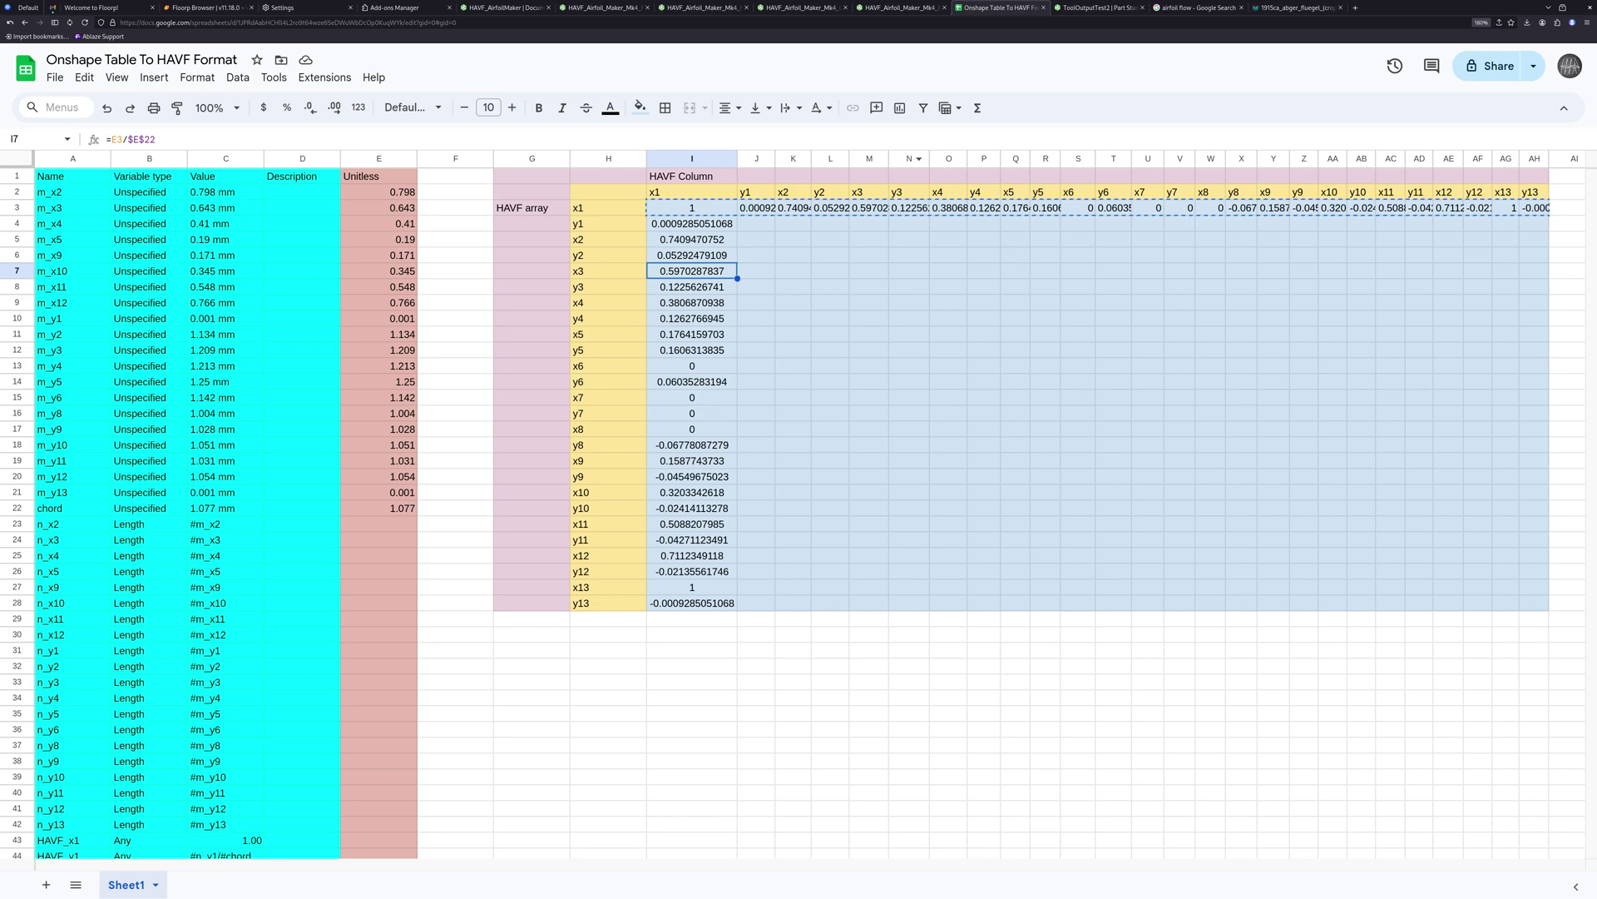
Highlight the BSA array under the airfoil tables on page 1536 of the airfoil PDF, and compare it with the spreadsheet's HAVF array row
mouse_move(2, 1)
click(1120, 449)
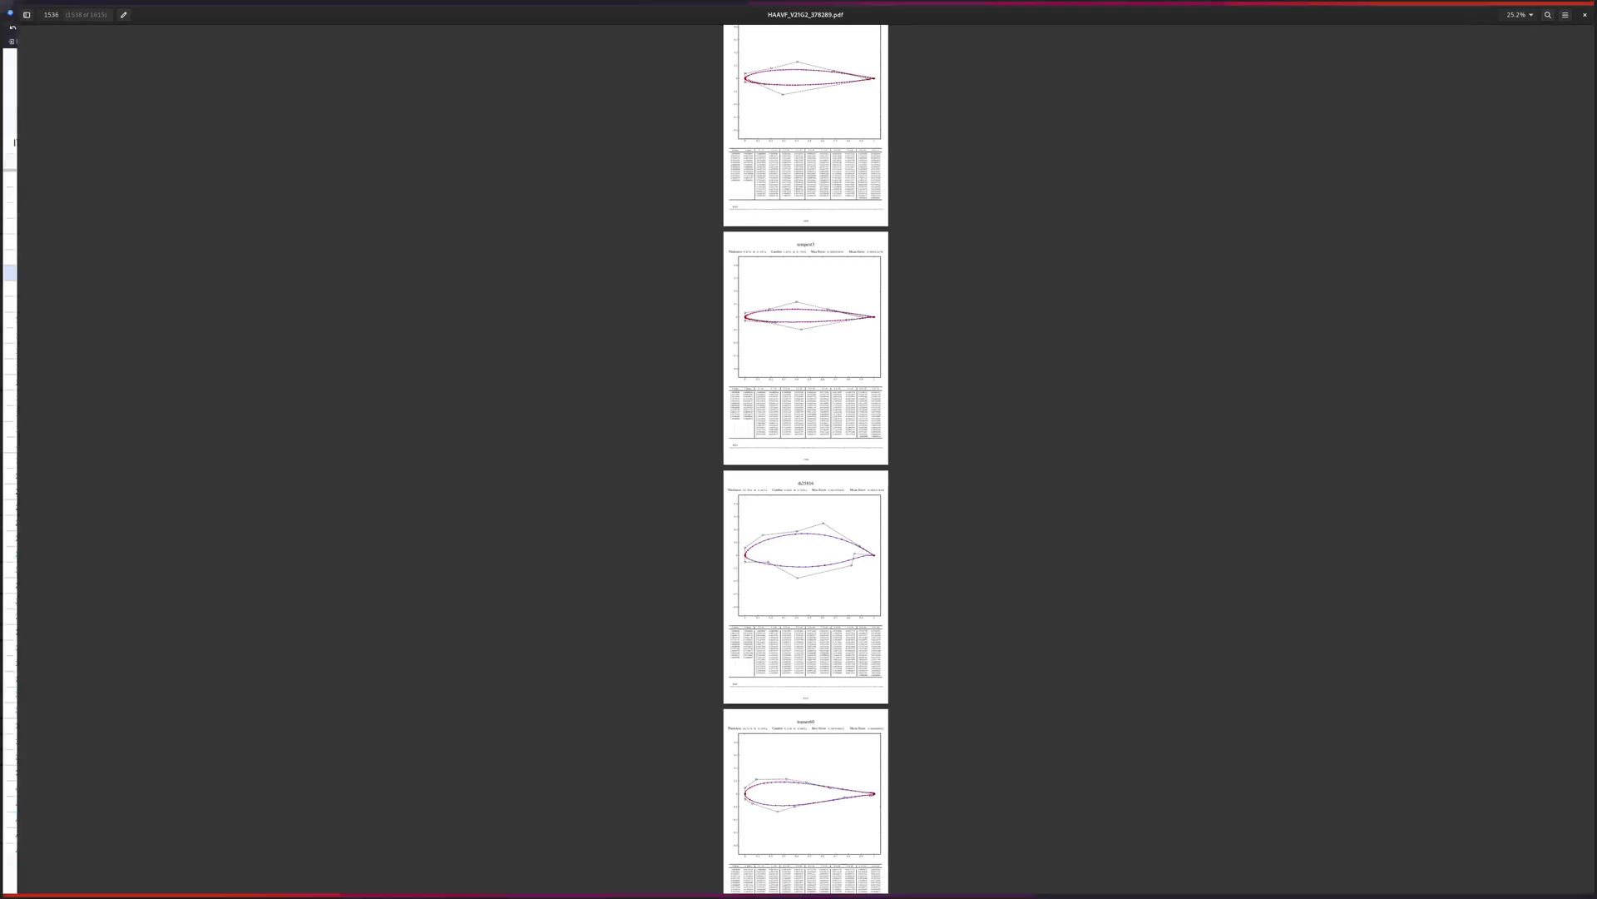
ctrl+scroll(799, 450, up, 8)
scroll(799, 449, up, 2)
scroll(799, 450, up, 3)
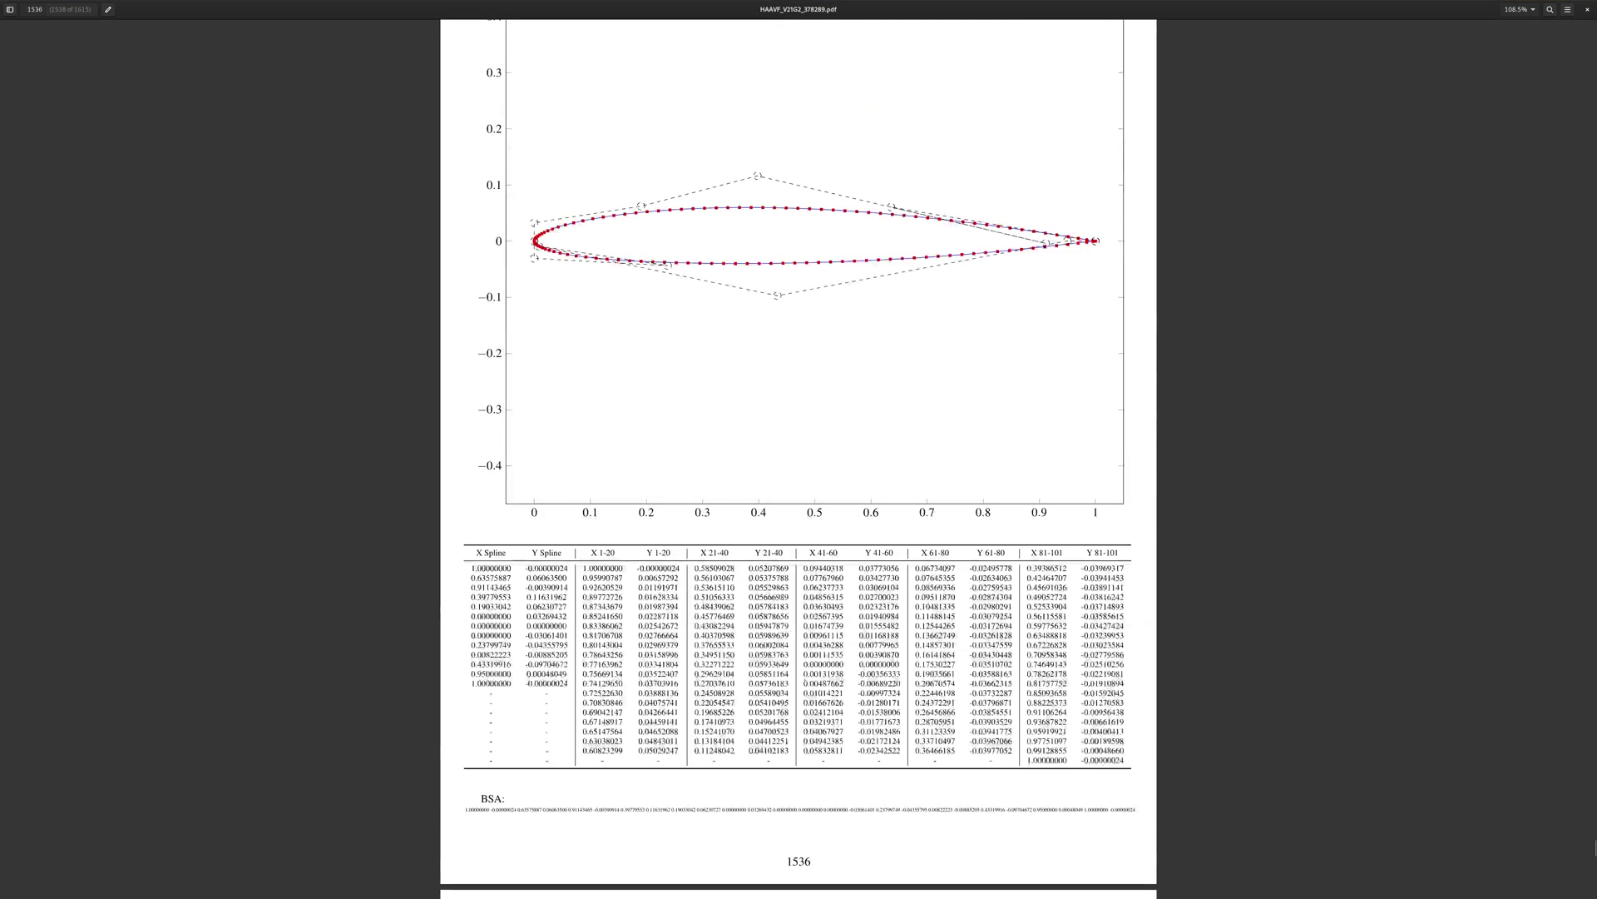
drag(464, 811, 1136, 811)
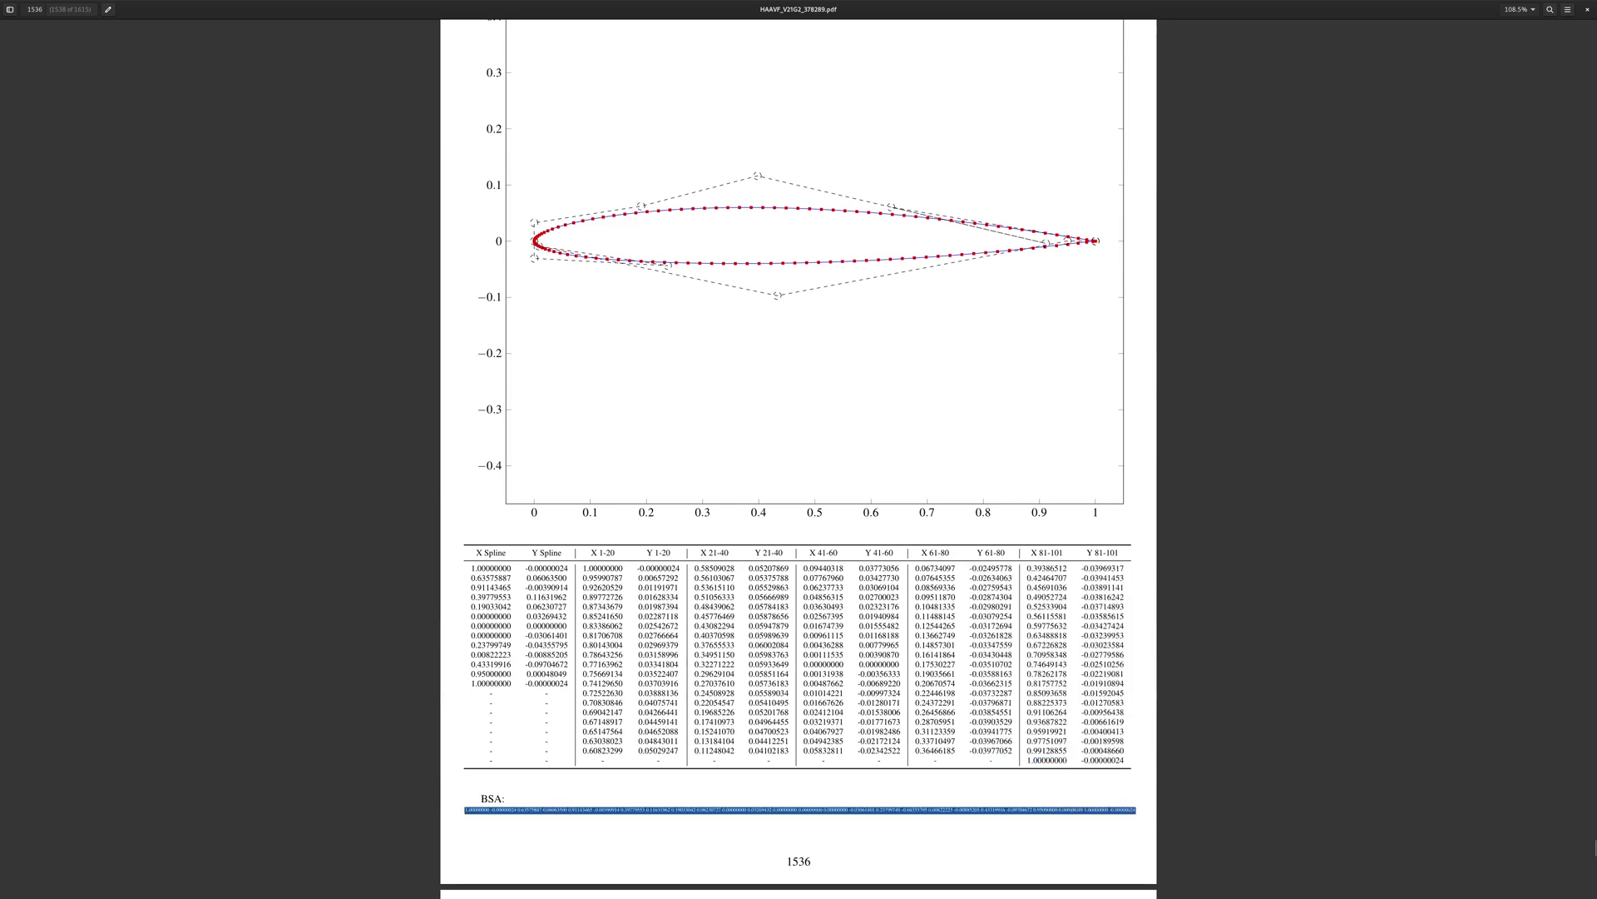
mouse_move(1, 2)
click(476, 454)
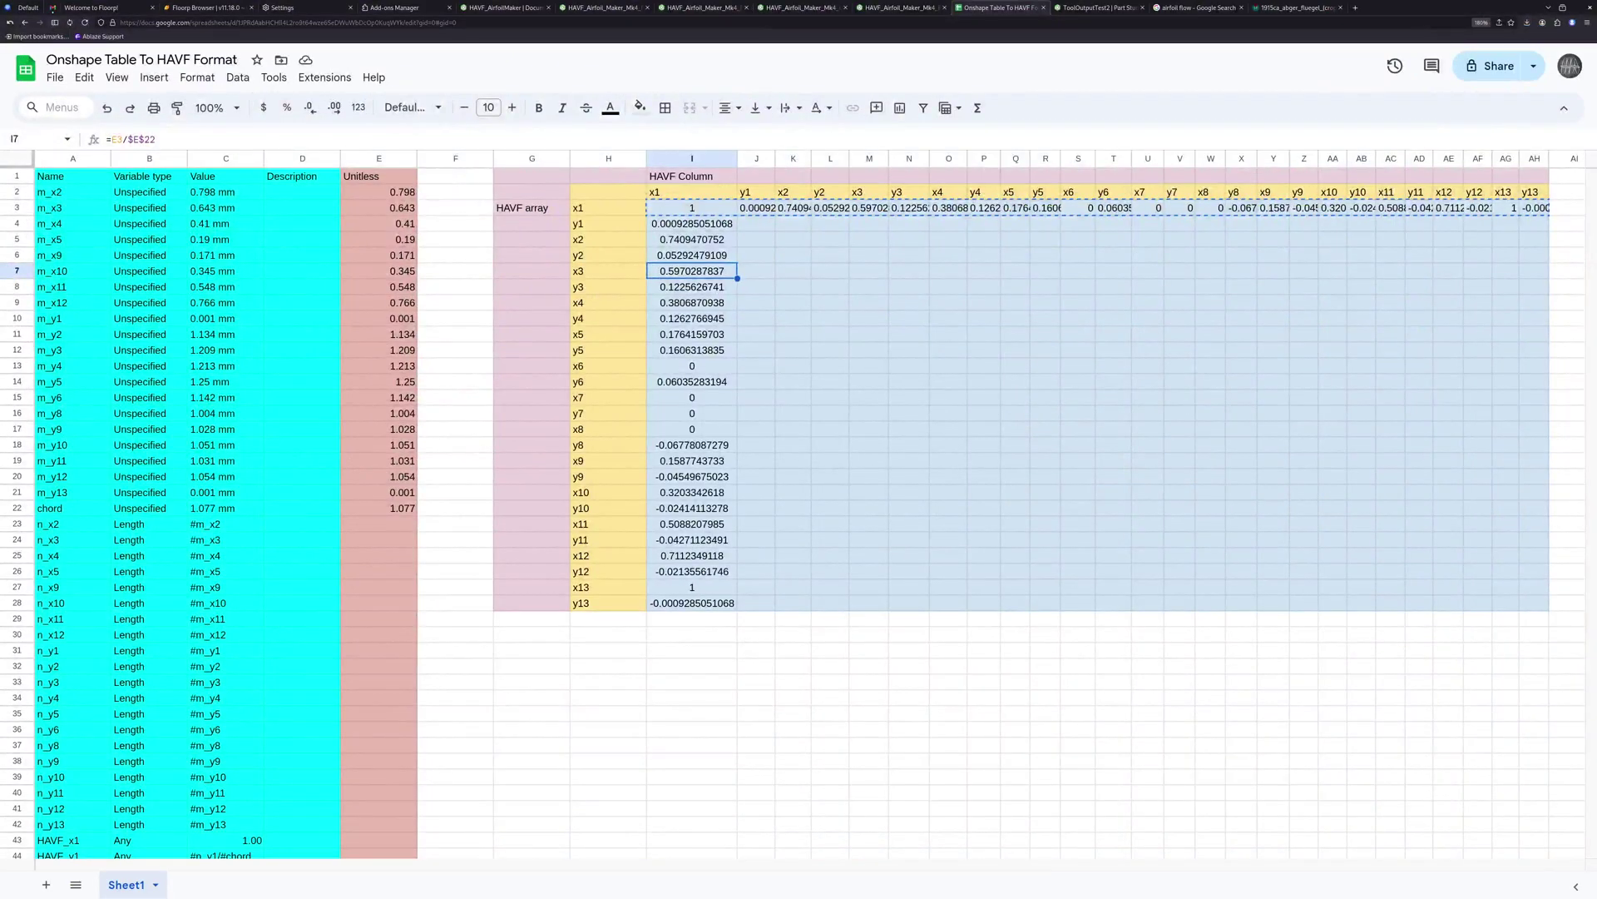
click(691, 207)
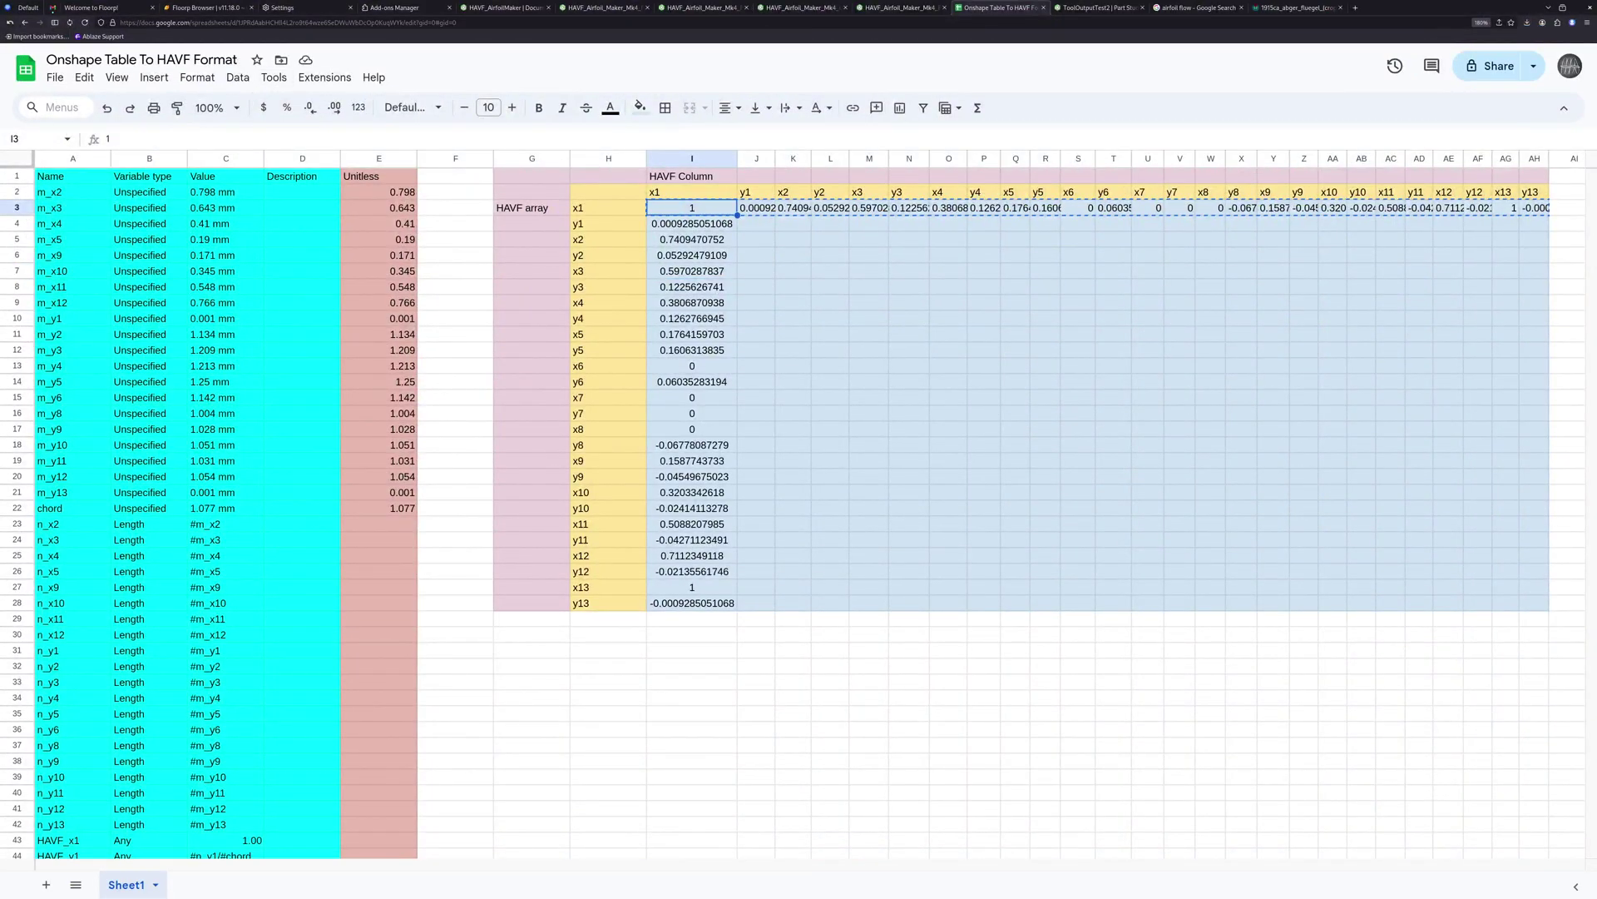
Copy the flow-field document's Part Studio 1 variable table and paste it at cell A1 of the Onshape Table To HAVF Format spreadsheet
click(603, 7)
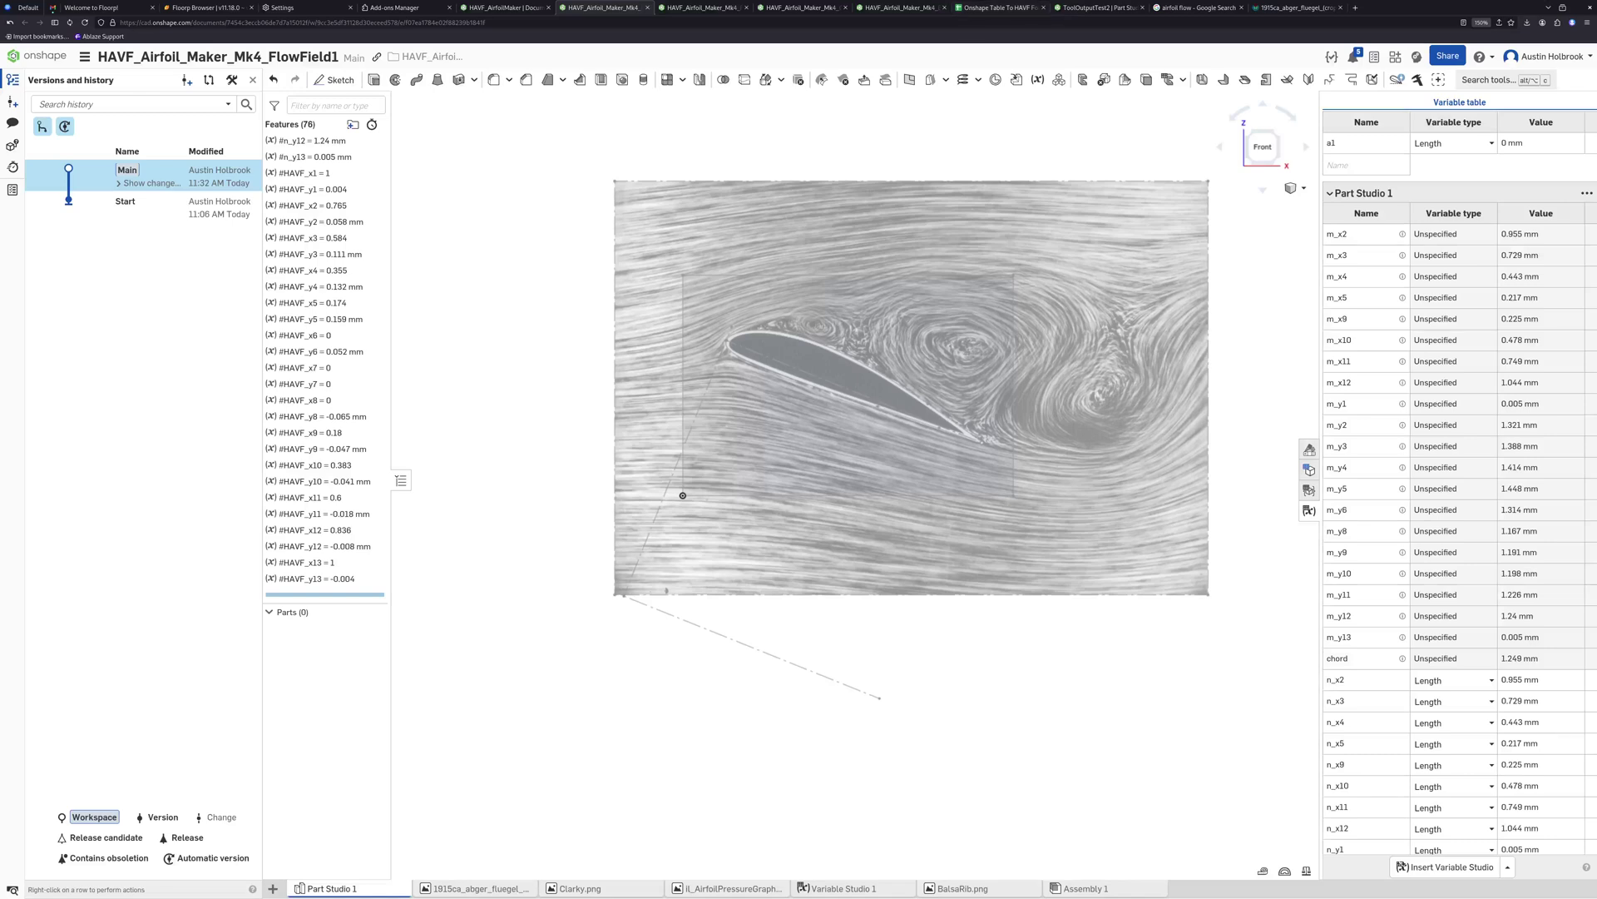
click(1586, 193)
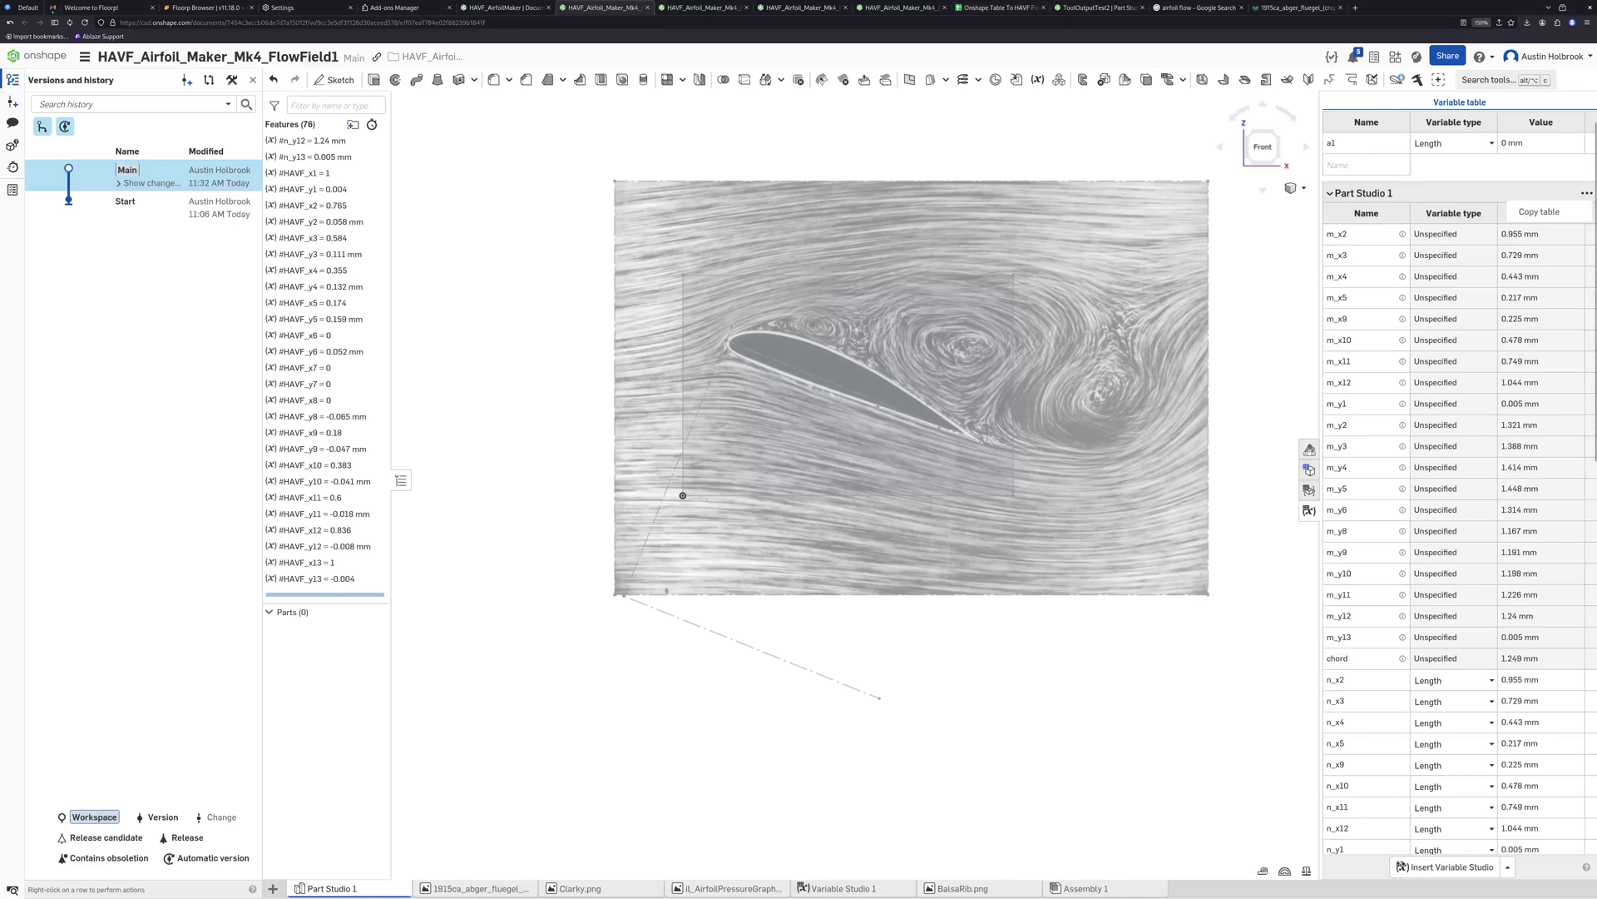
click(1541, 211)
click(998, 7)
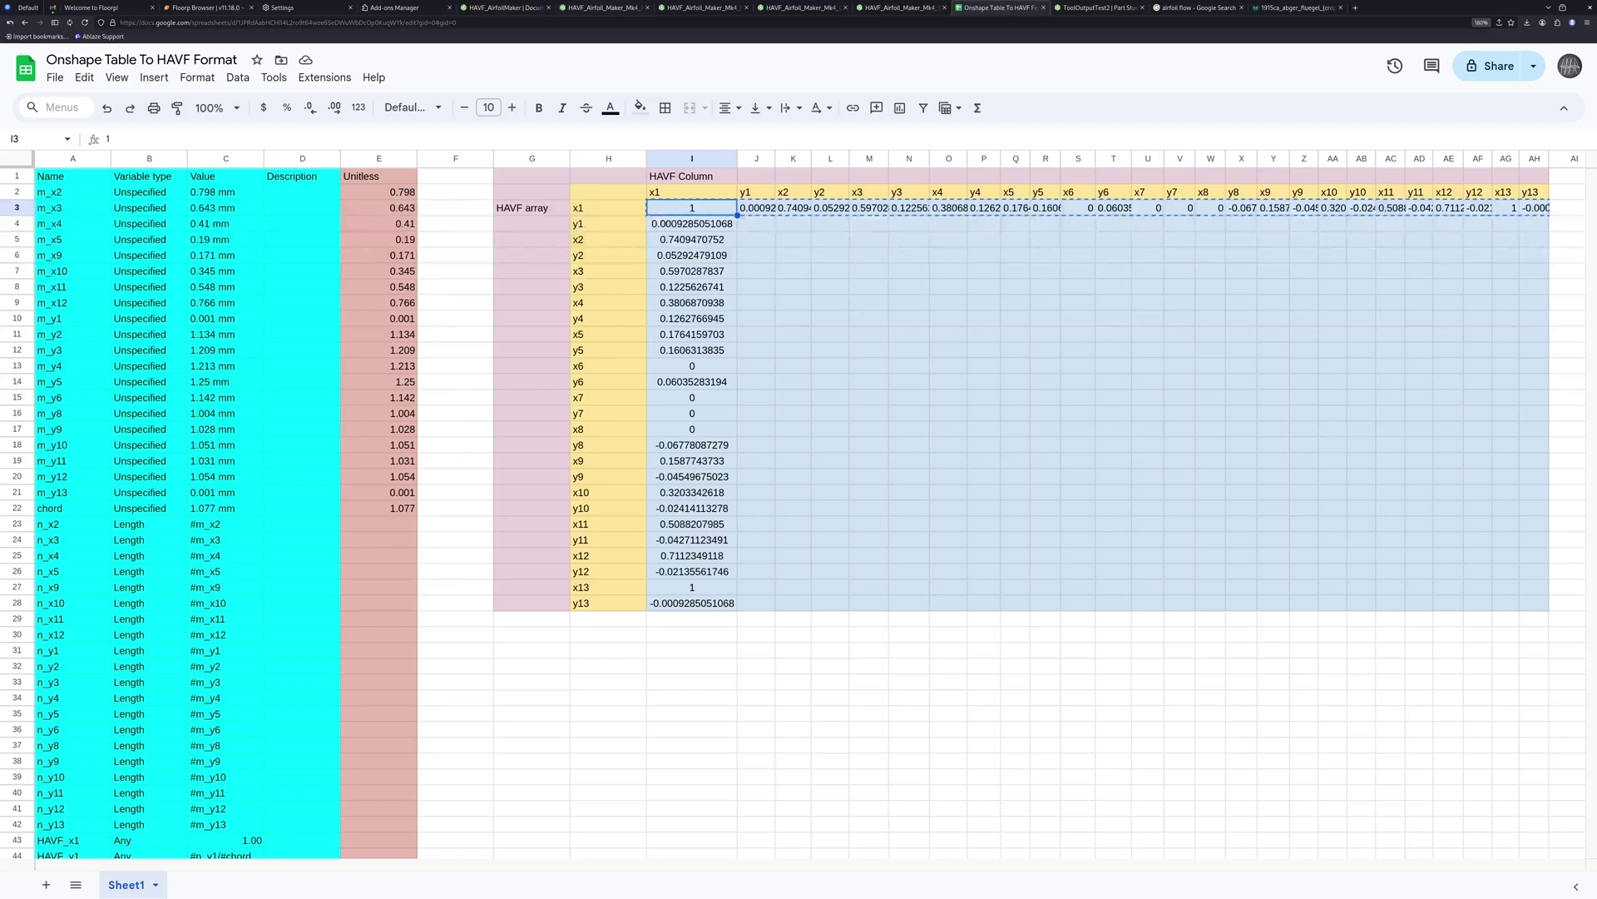
click(72, 176)
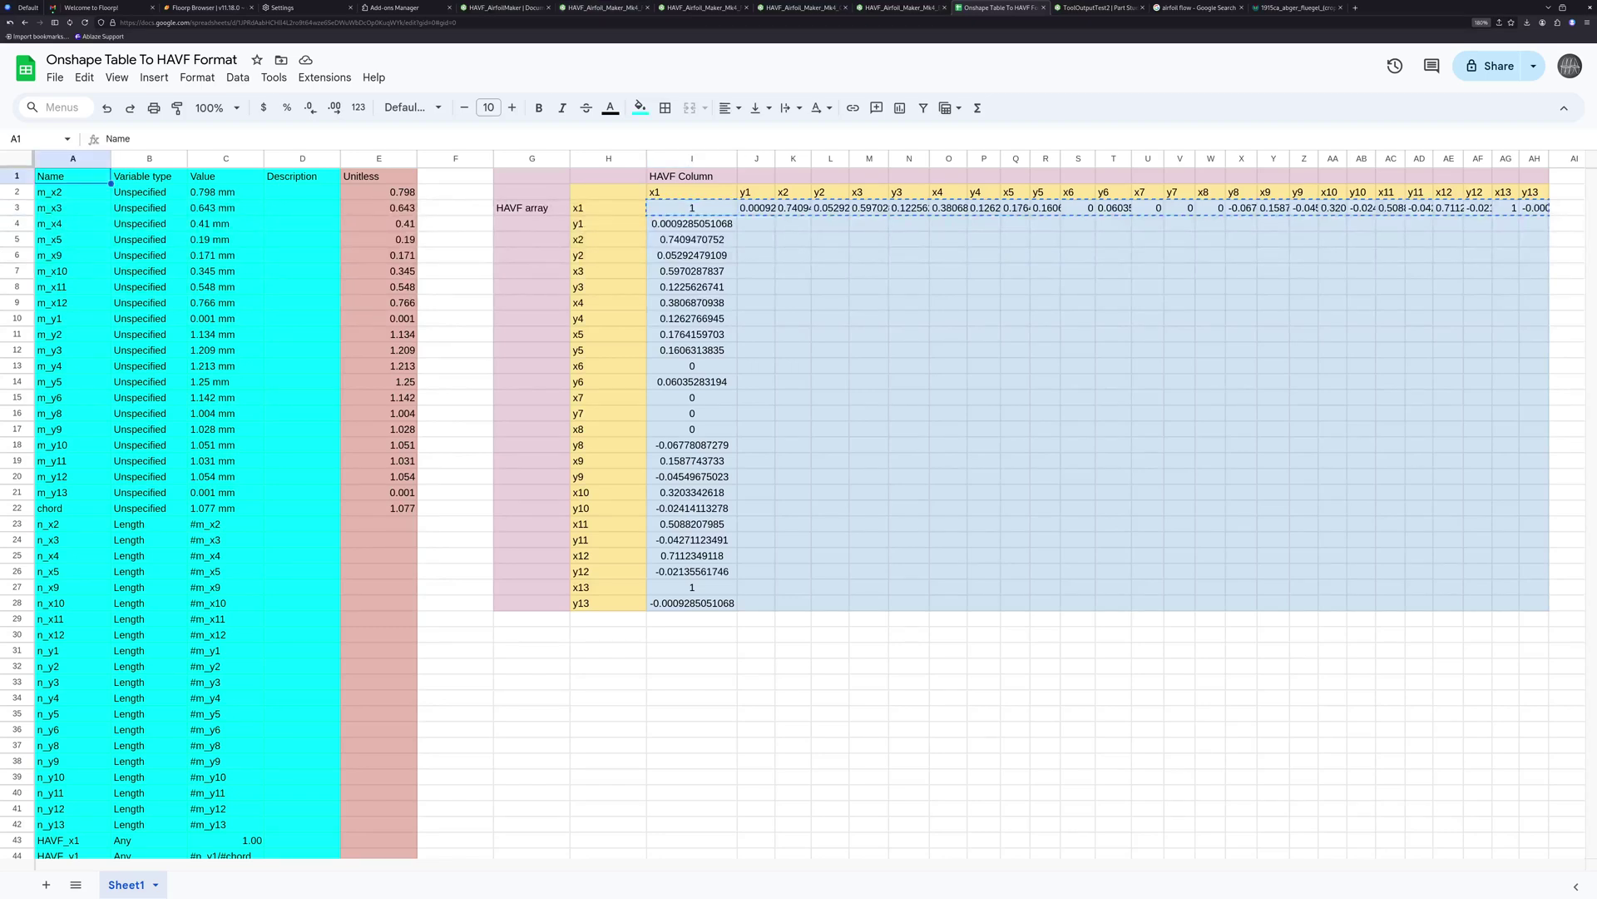
key(ctrl+v)
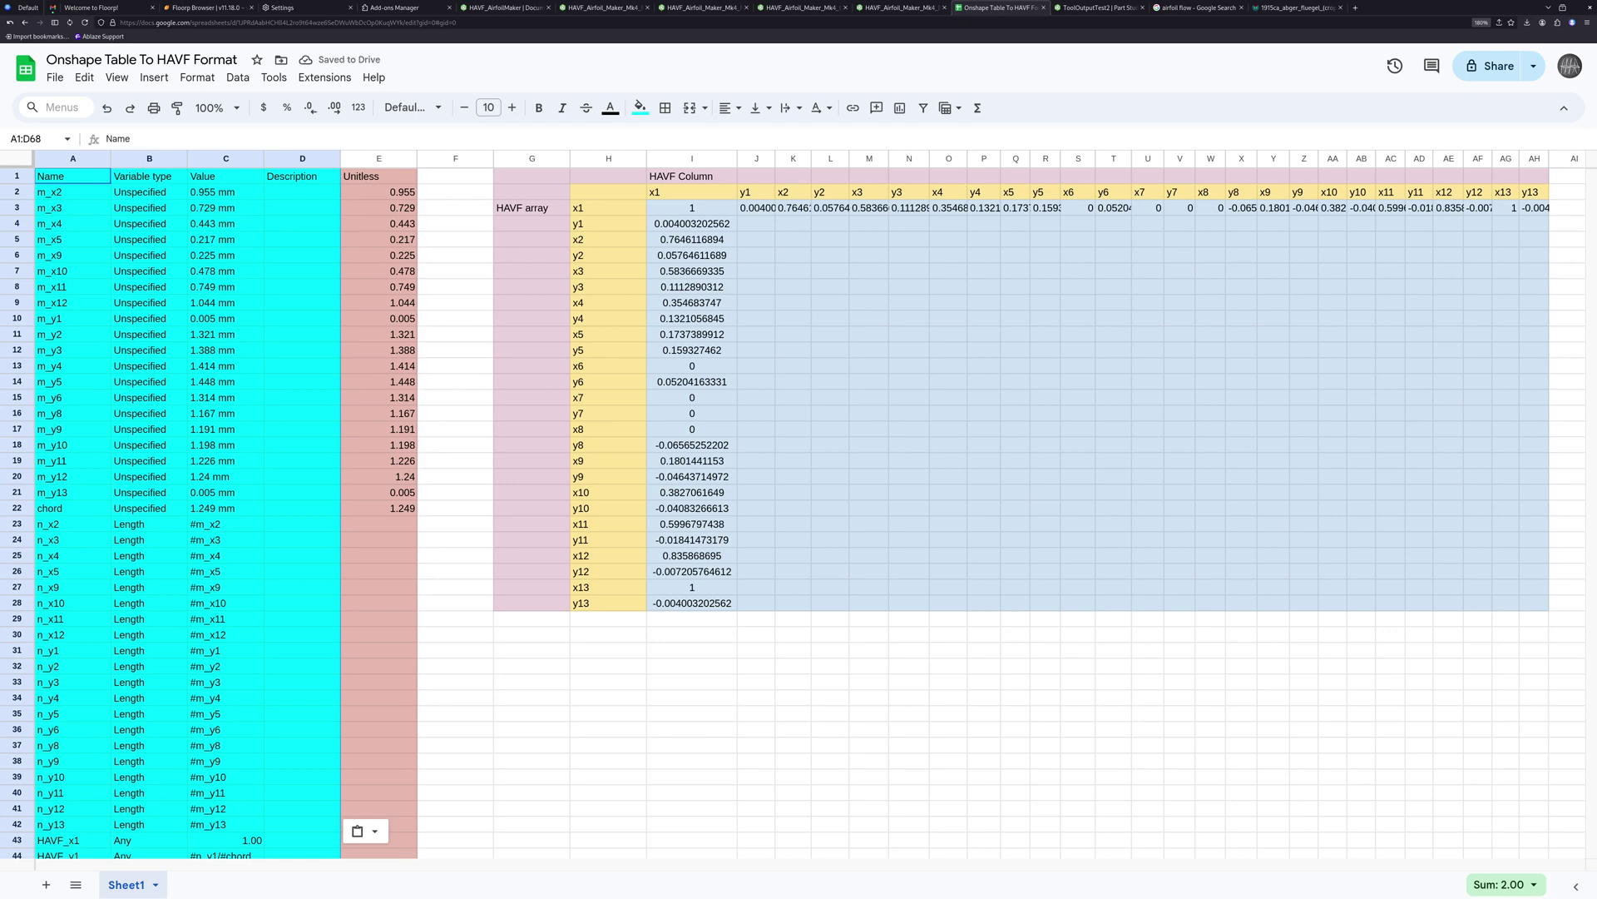
Copy the HAVF array row I3:AH3 and switch to the ToolOutputTest2 document
click(692, 207)
key(ctrl+shift+Right)
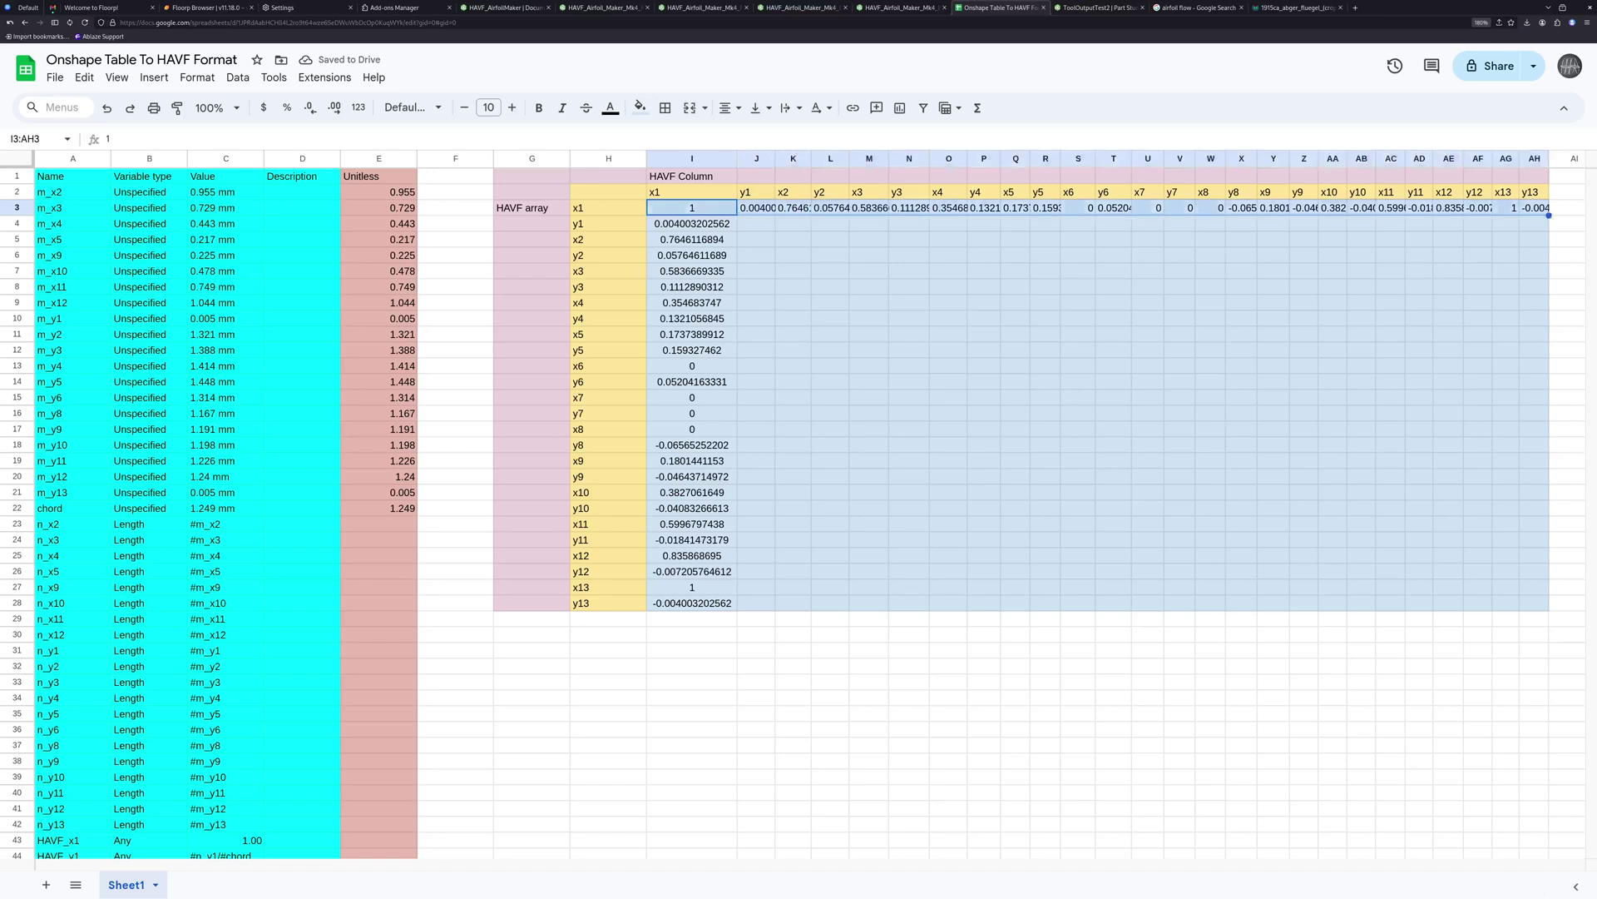
key(ctrl+c)
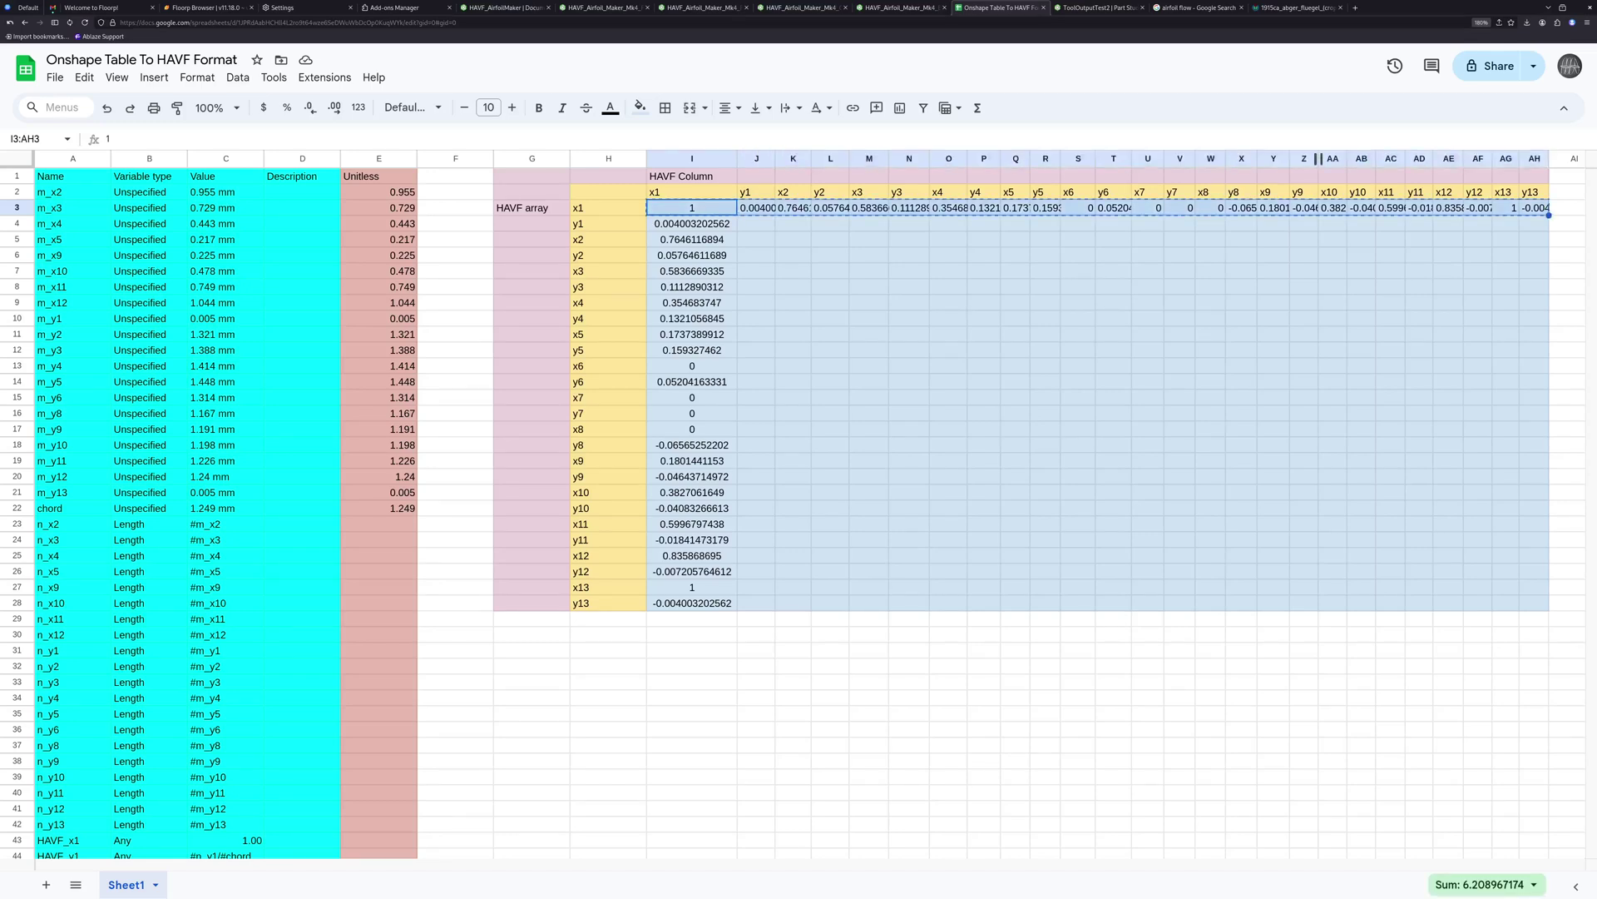
key(ctrl+Tab)
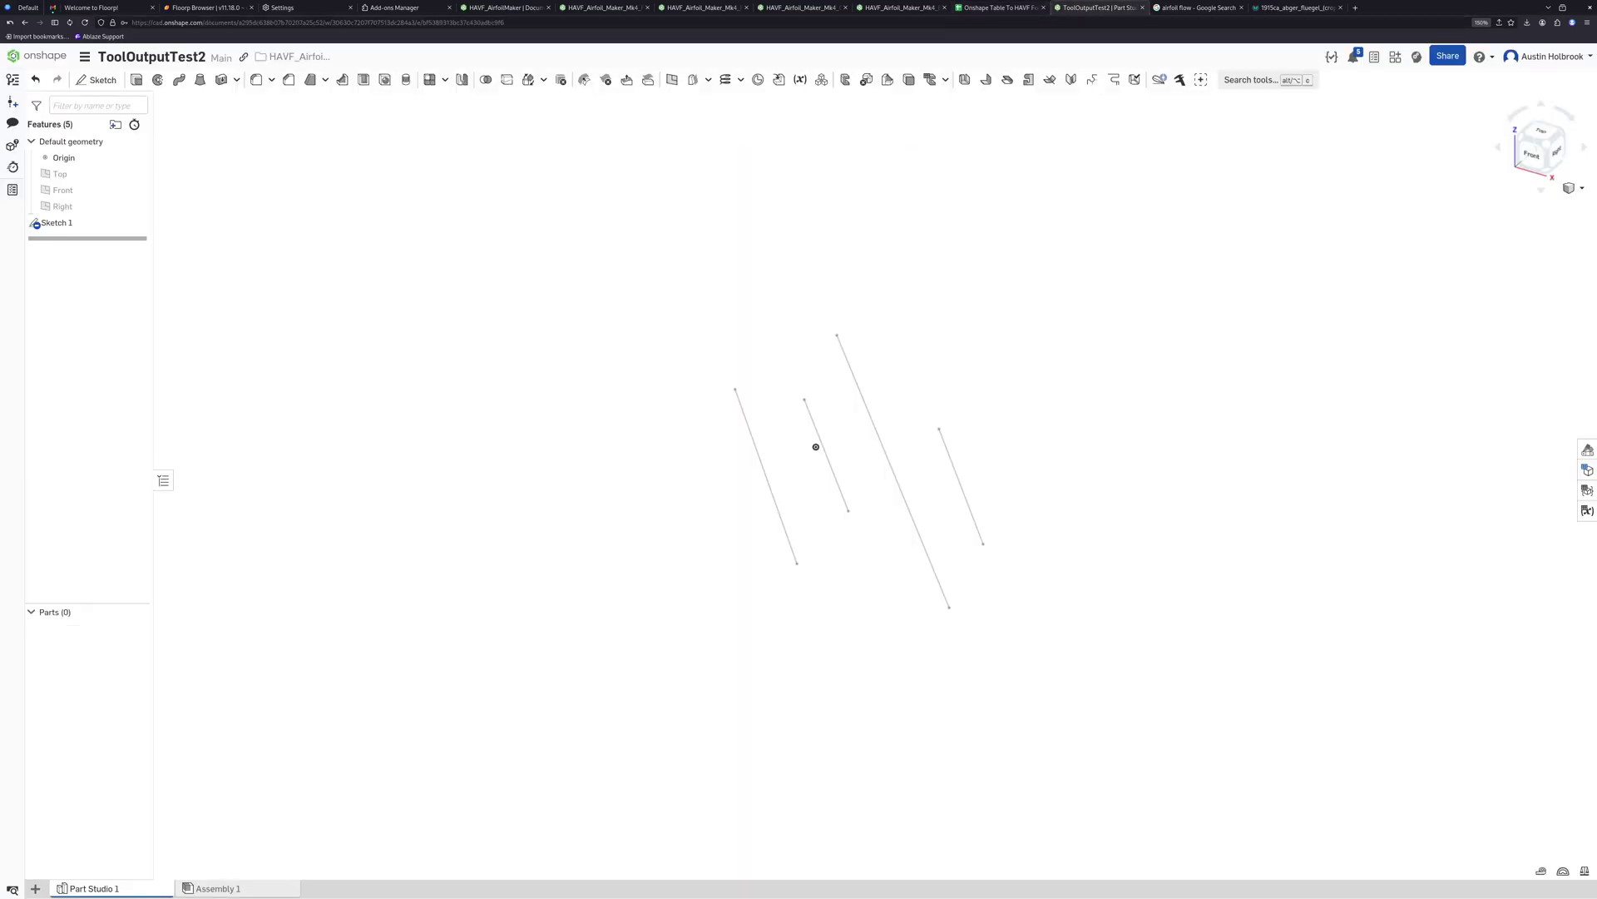
Start a HAVF Profile on the leftmost chord line of Sketch 1 with a Custom profile source
click(1159, 79)
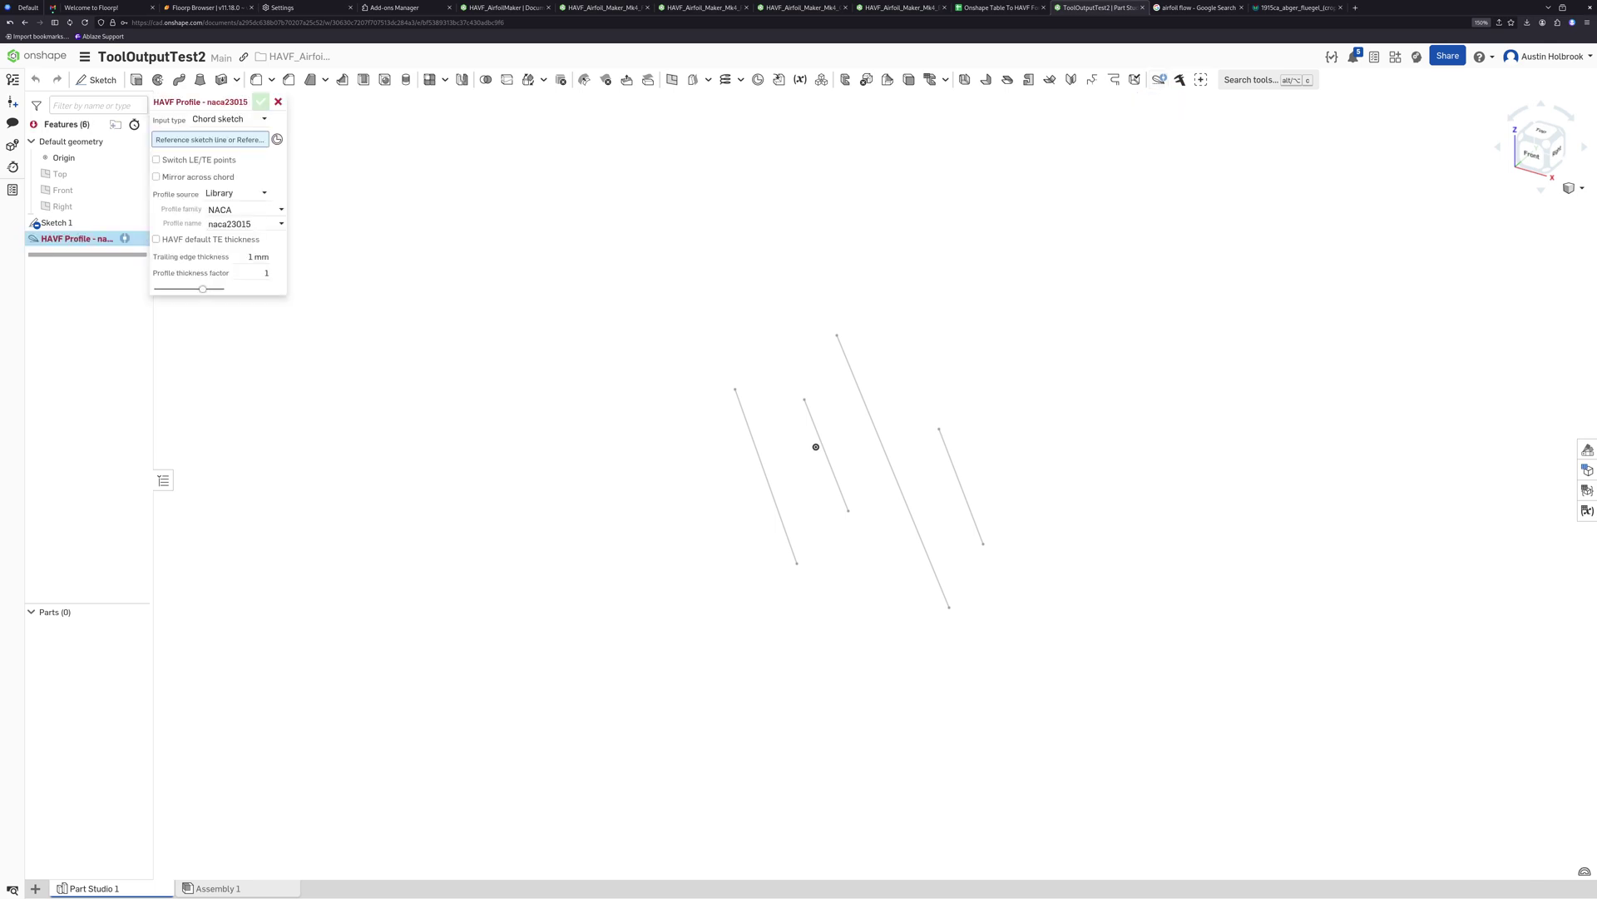
click(766, 476)
click(235, 204)
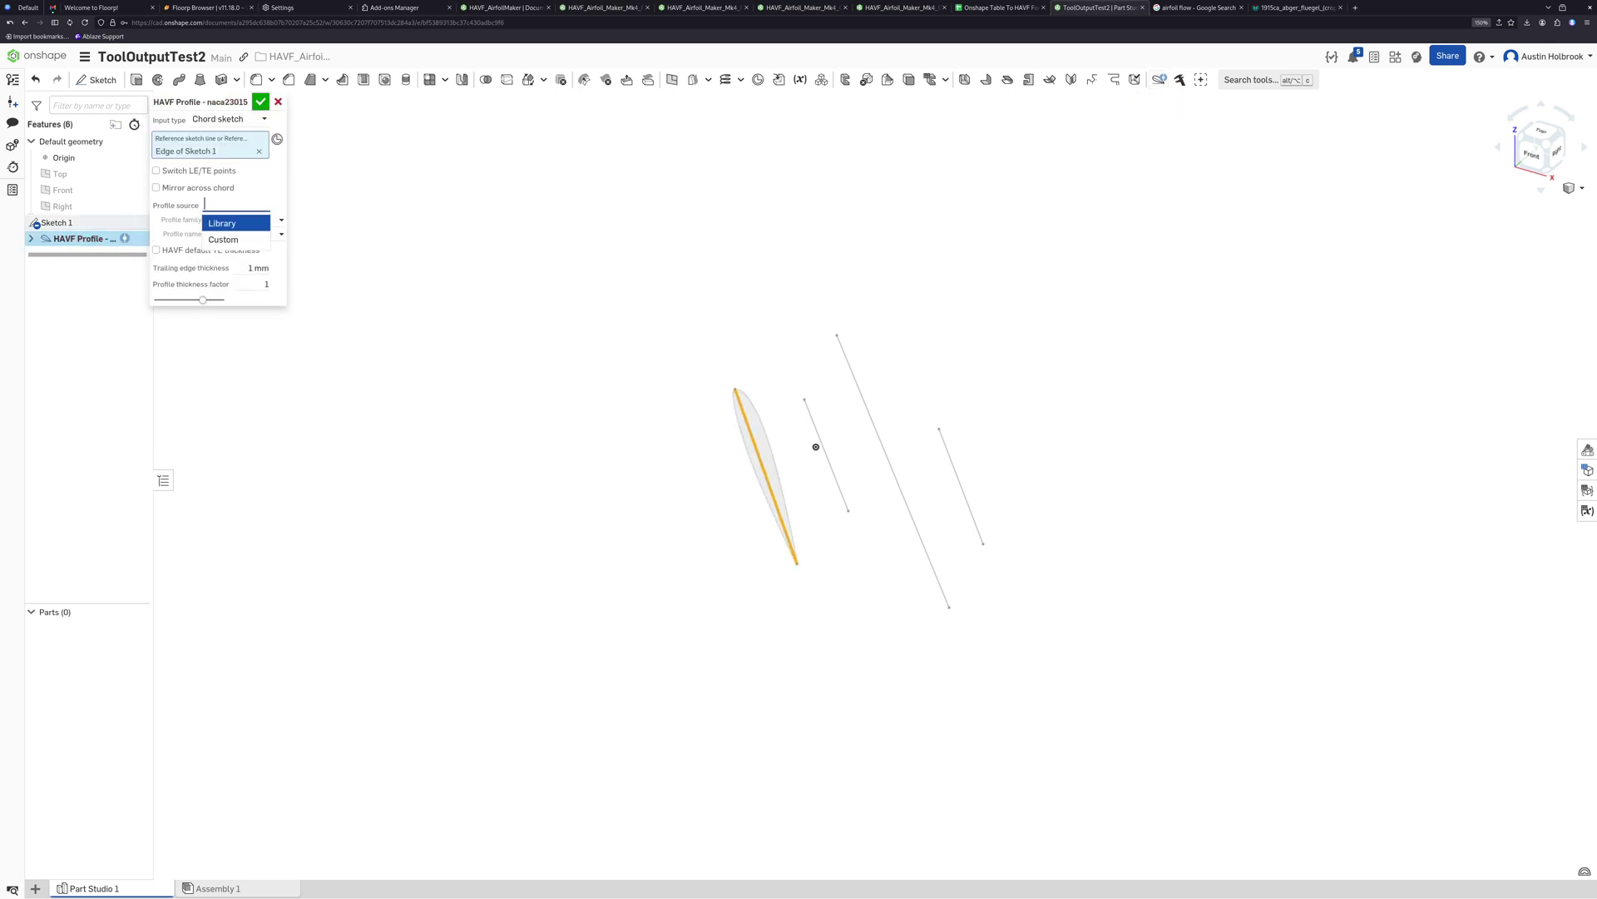
click(223, 238)
Paste the copied array as the custom data, name the profile FoilField1, and create it with the HAVF default TE thickness
click(234, 222)
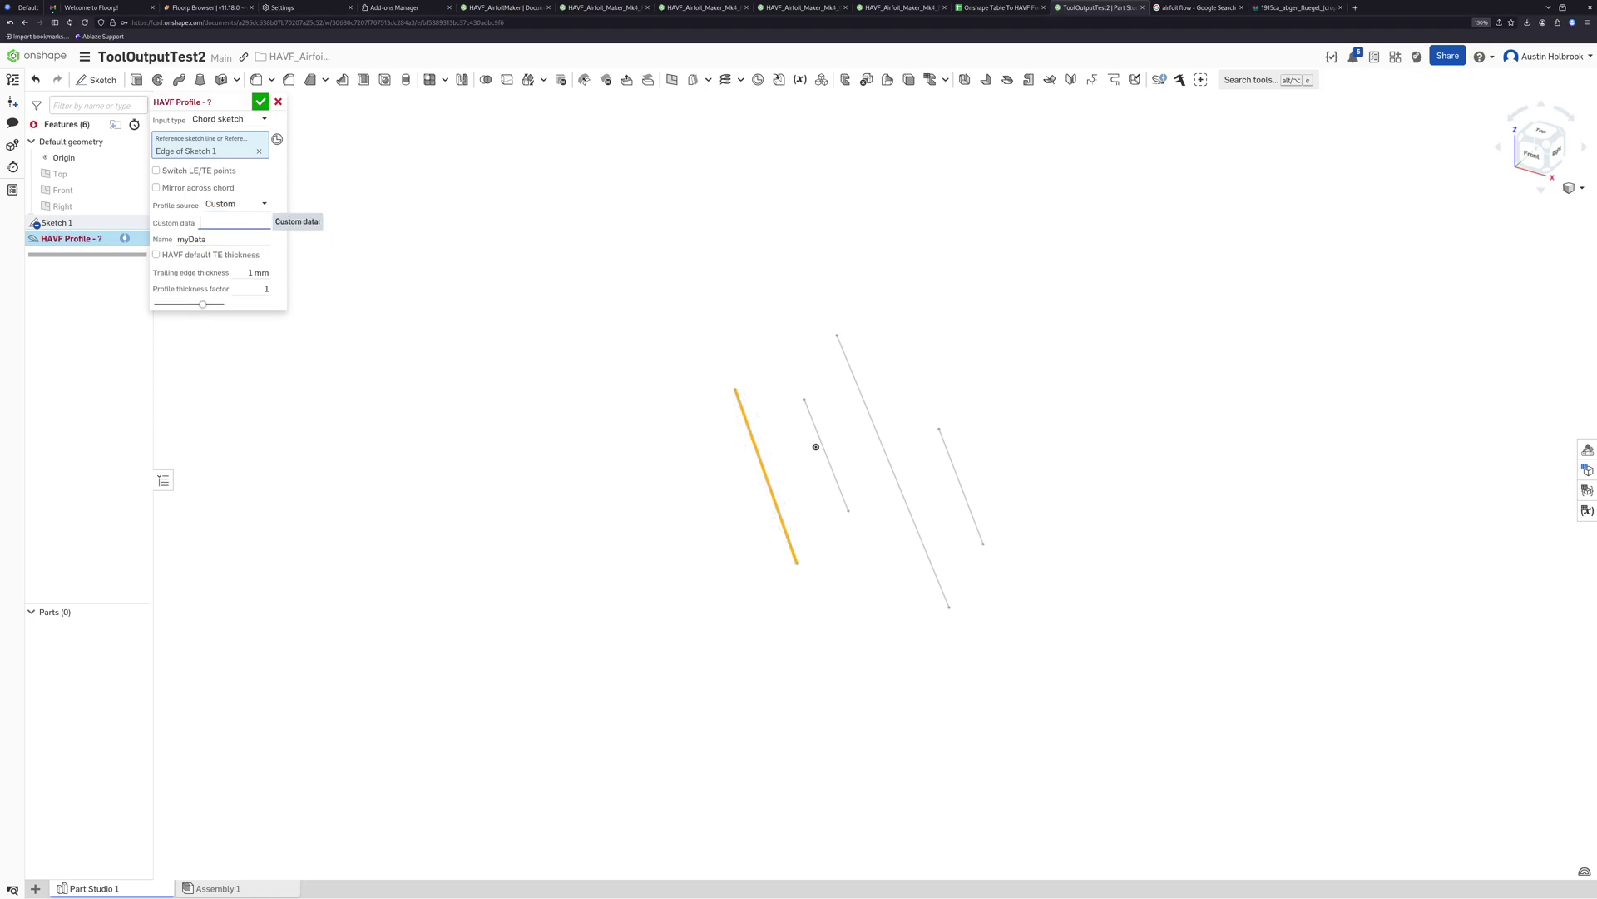
key(ctrl+v)
key(Tab)
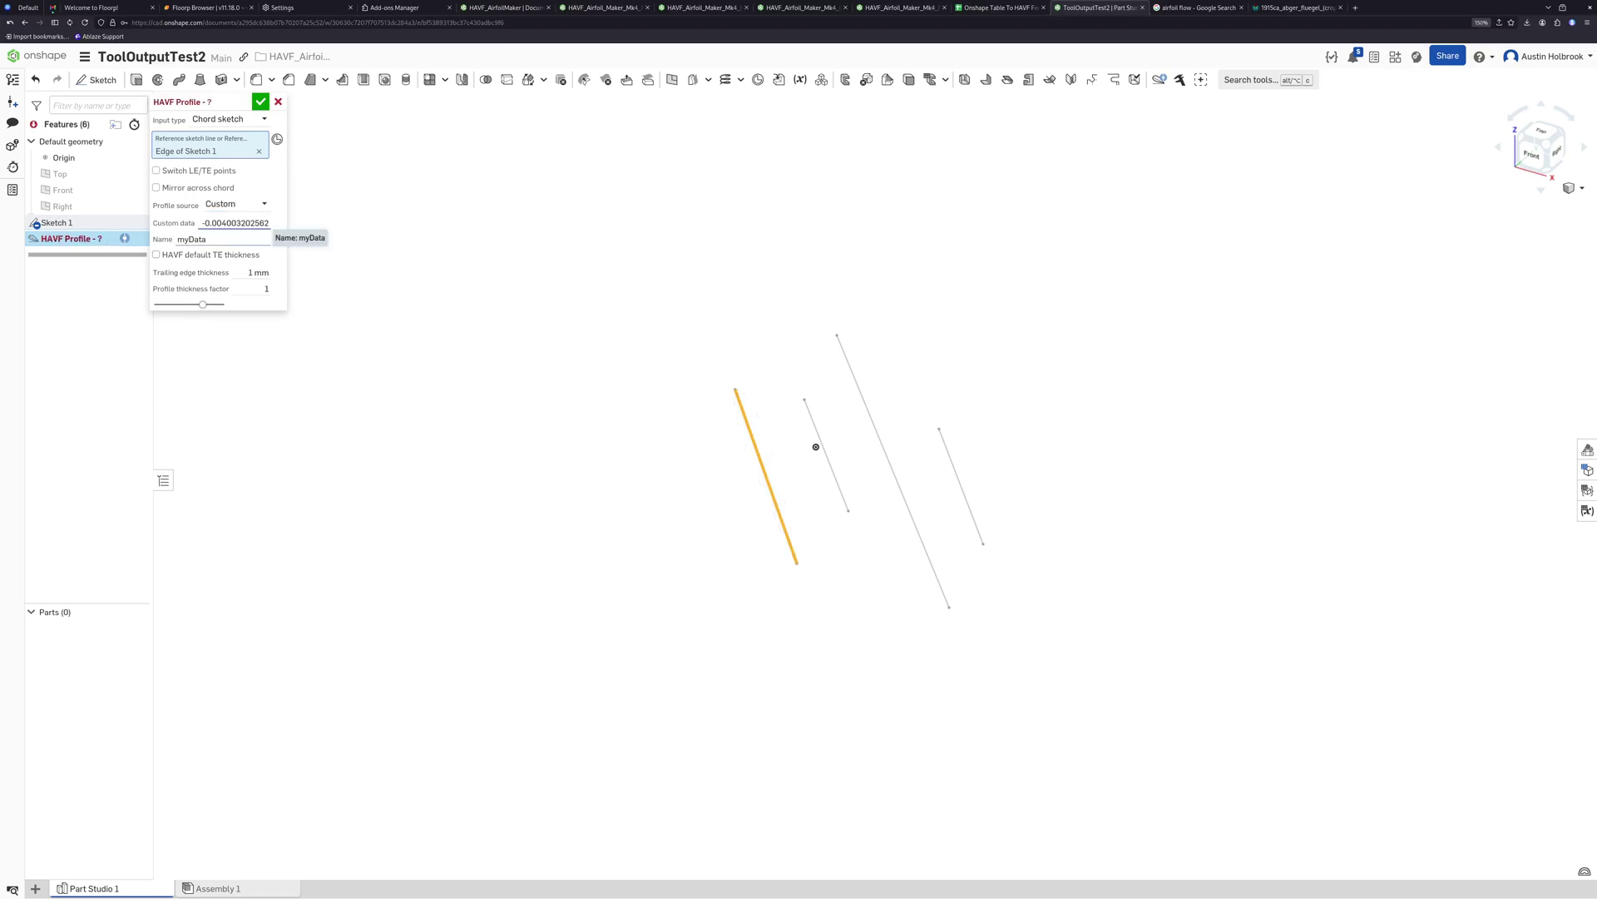
text(Foil)
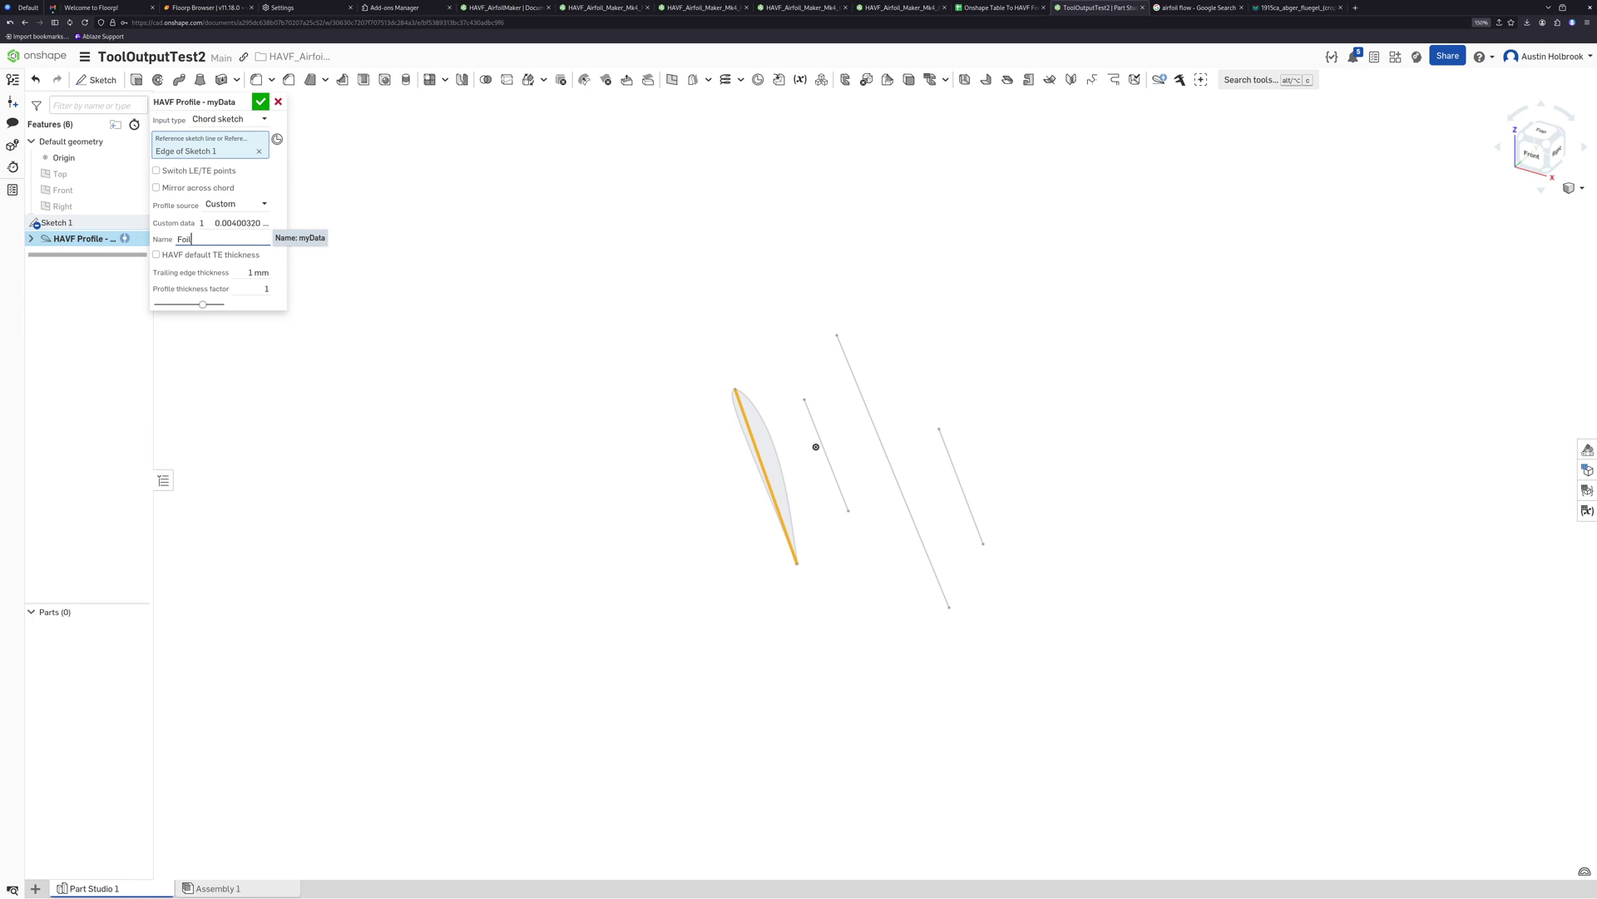
text(Field1)
click(156, 254)
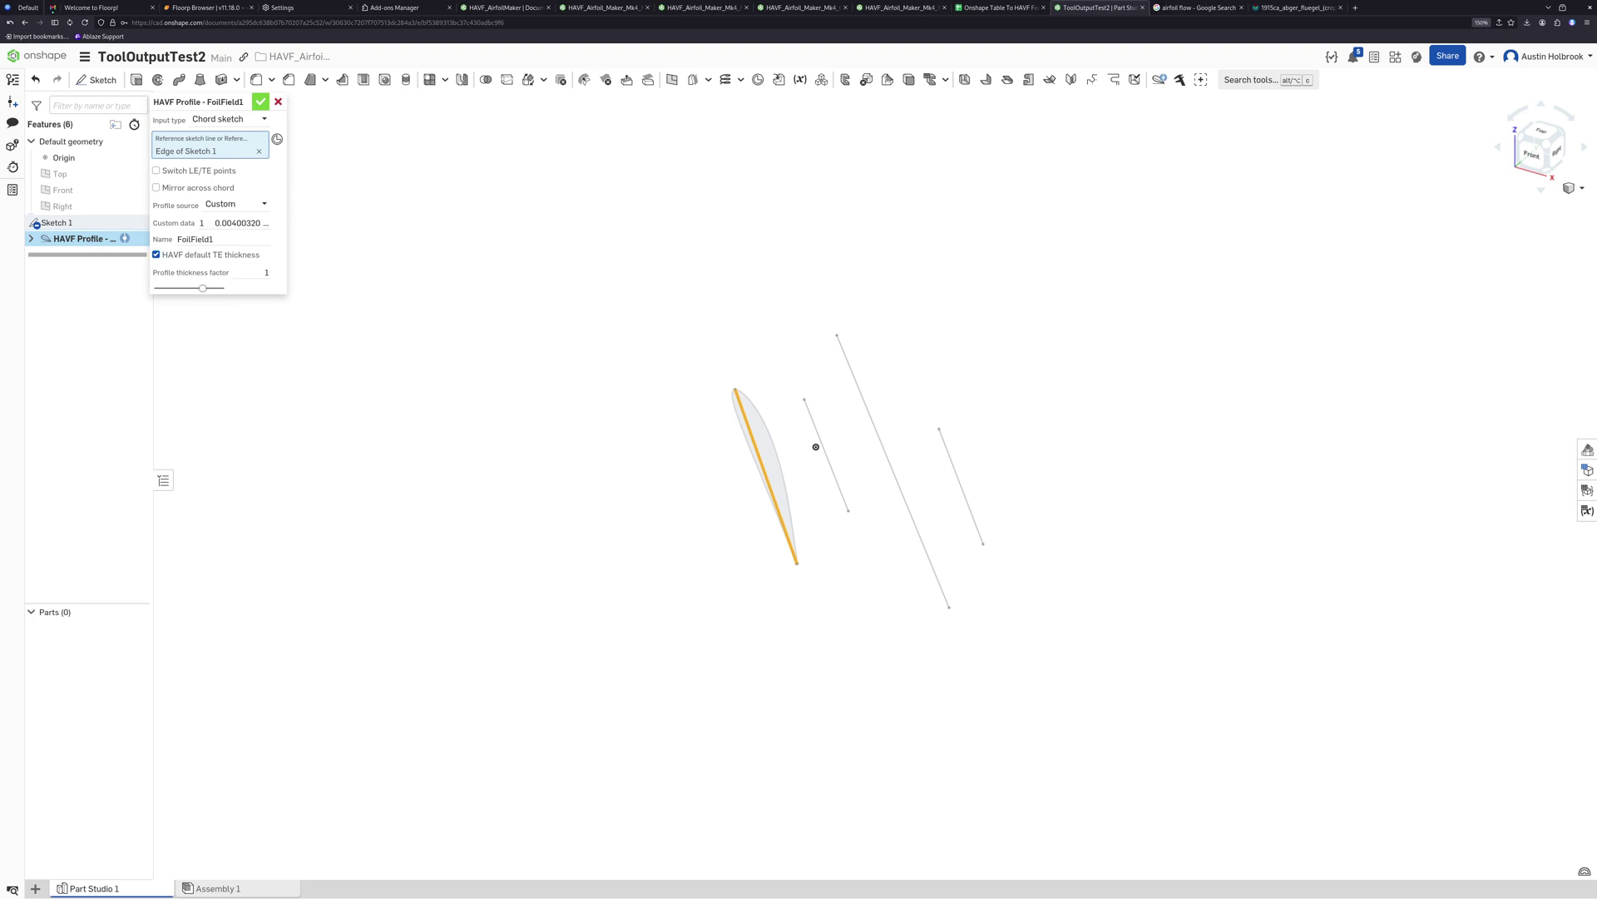
click(260, 102)
Extrude the FoilField1 profile face as a new solid to a depth of about 368 mm across the other chord lines
scroll(790, 467, up, 4)
right_drag(791, 468, 795, 467)
scroll(795, 467, down, 7)
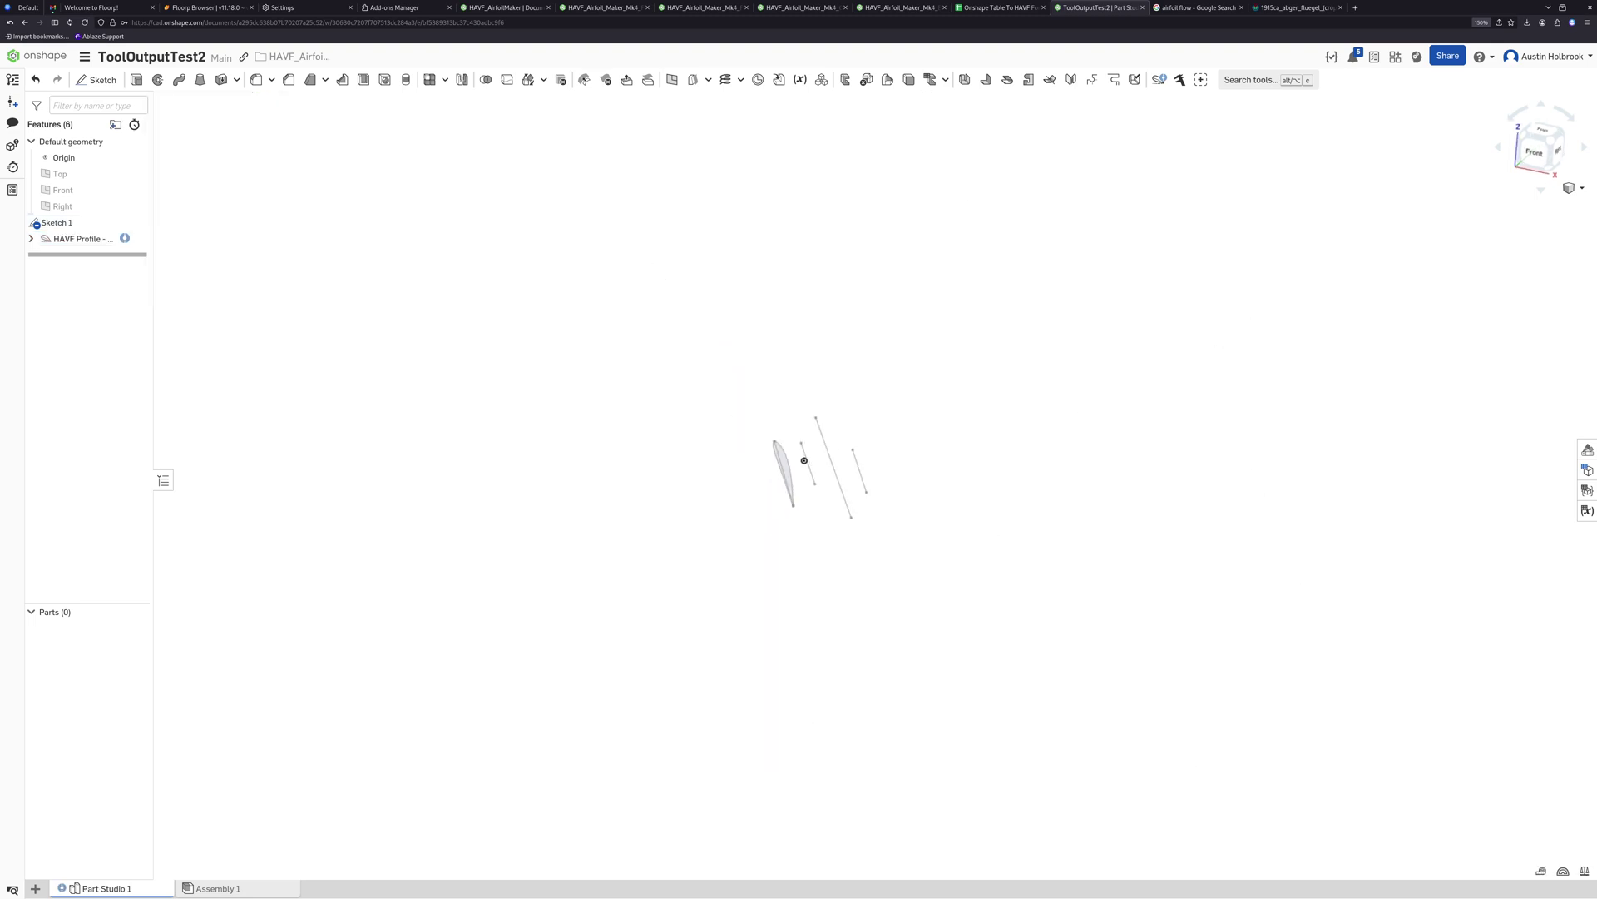
key(shift+e)
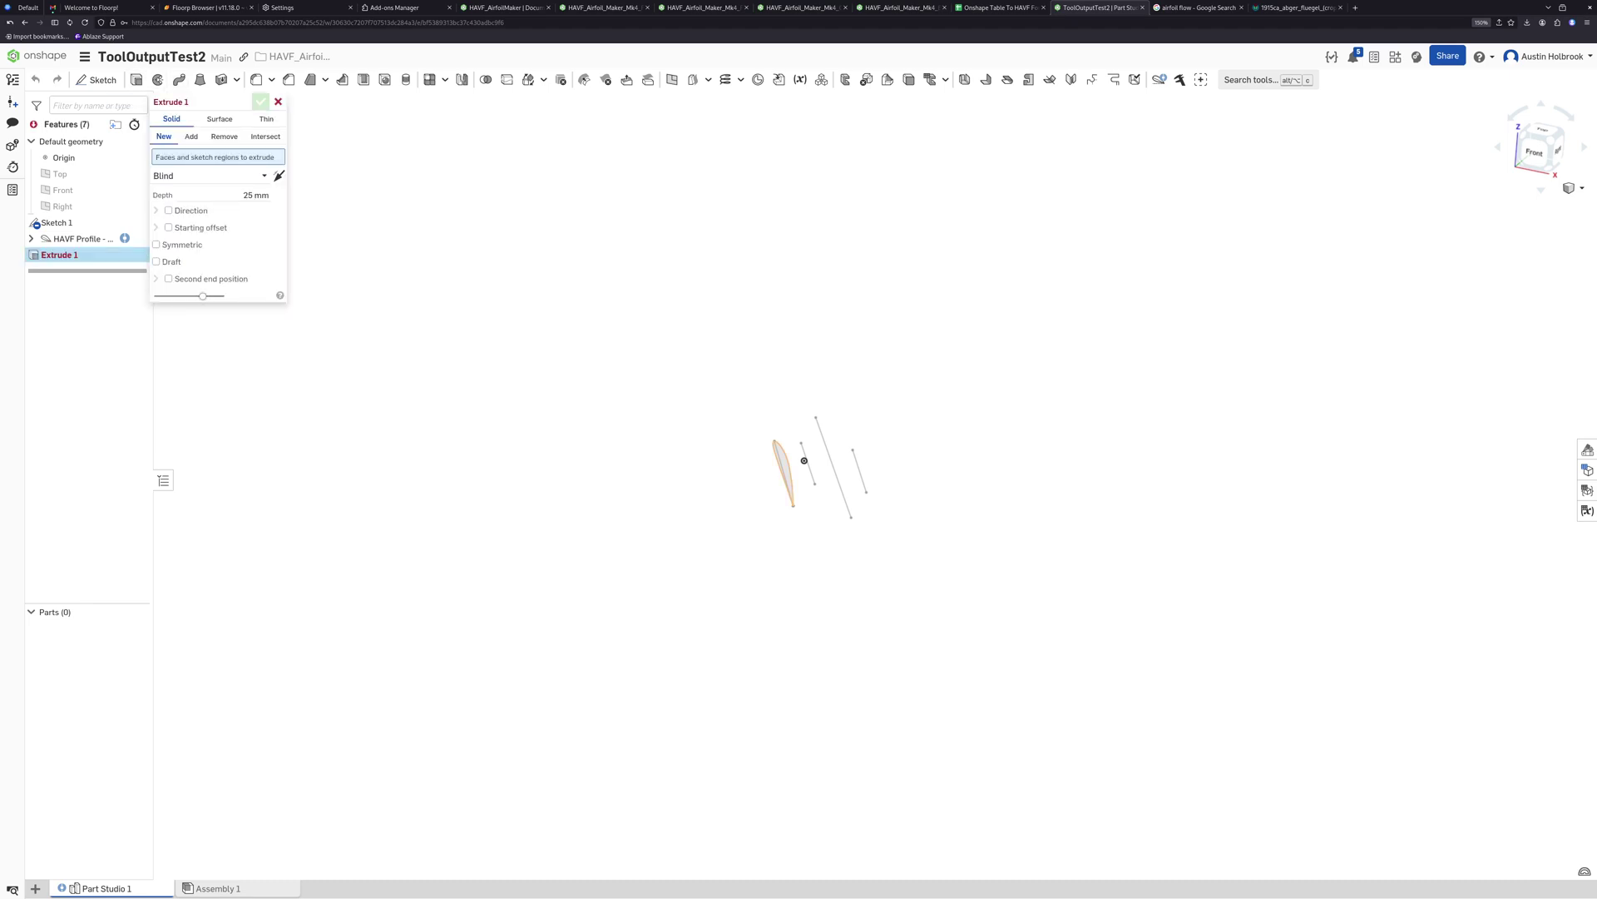
click(783, 472)
drag(775, 483, 844, 423)
text(368)
key(Return)
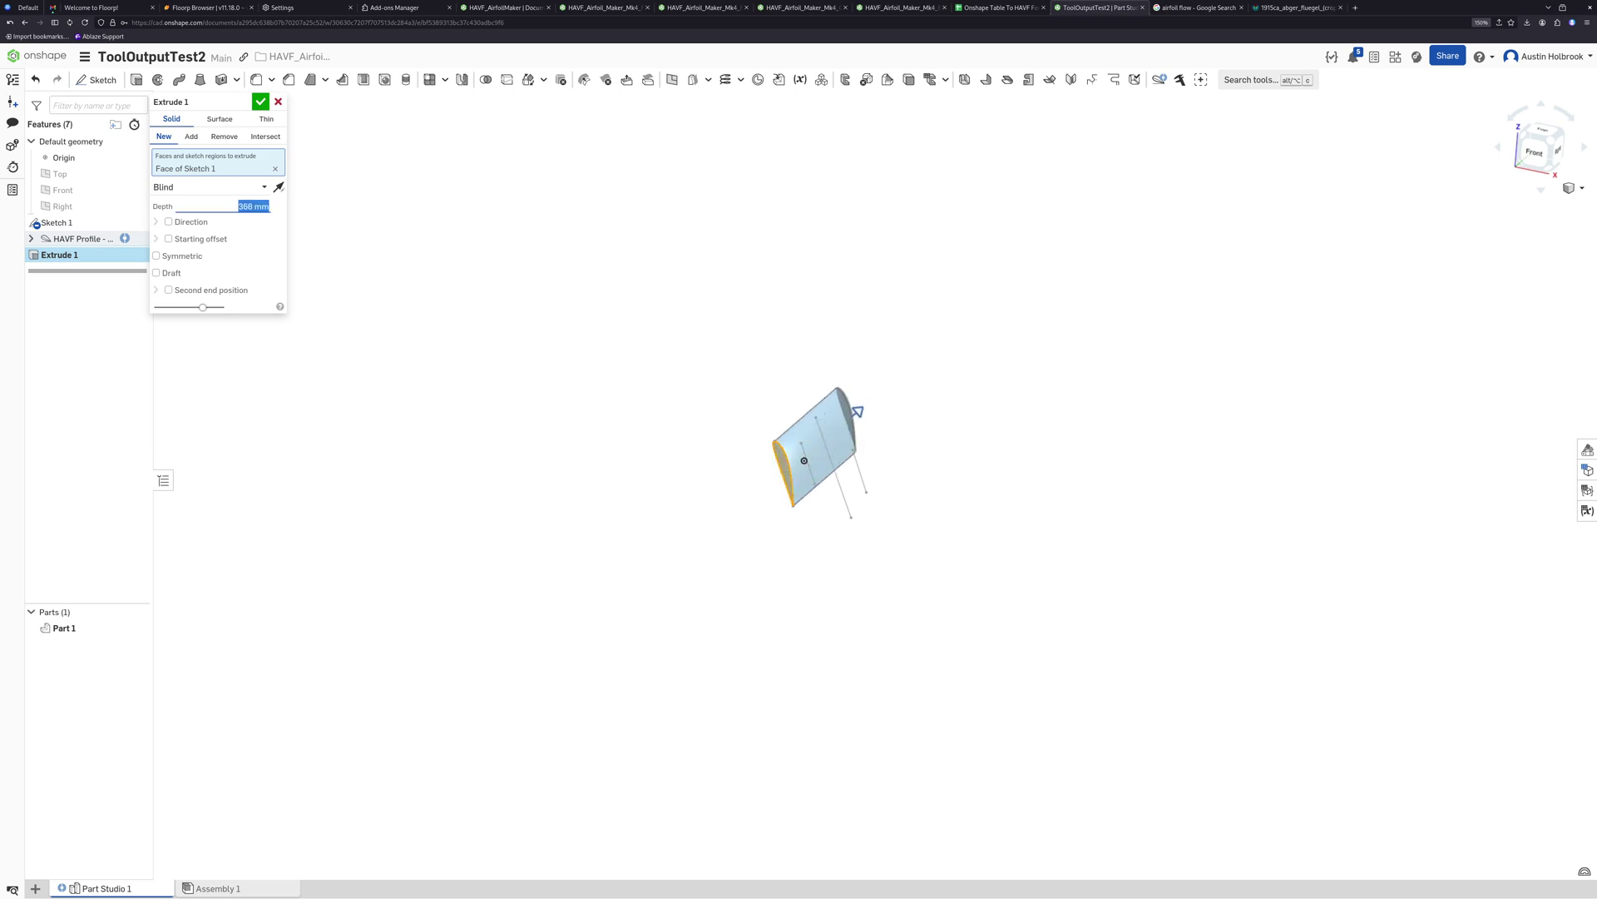
key(Return)
scroll(653, 489, up, 5)
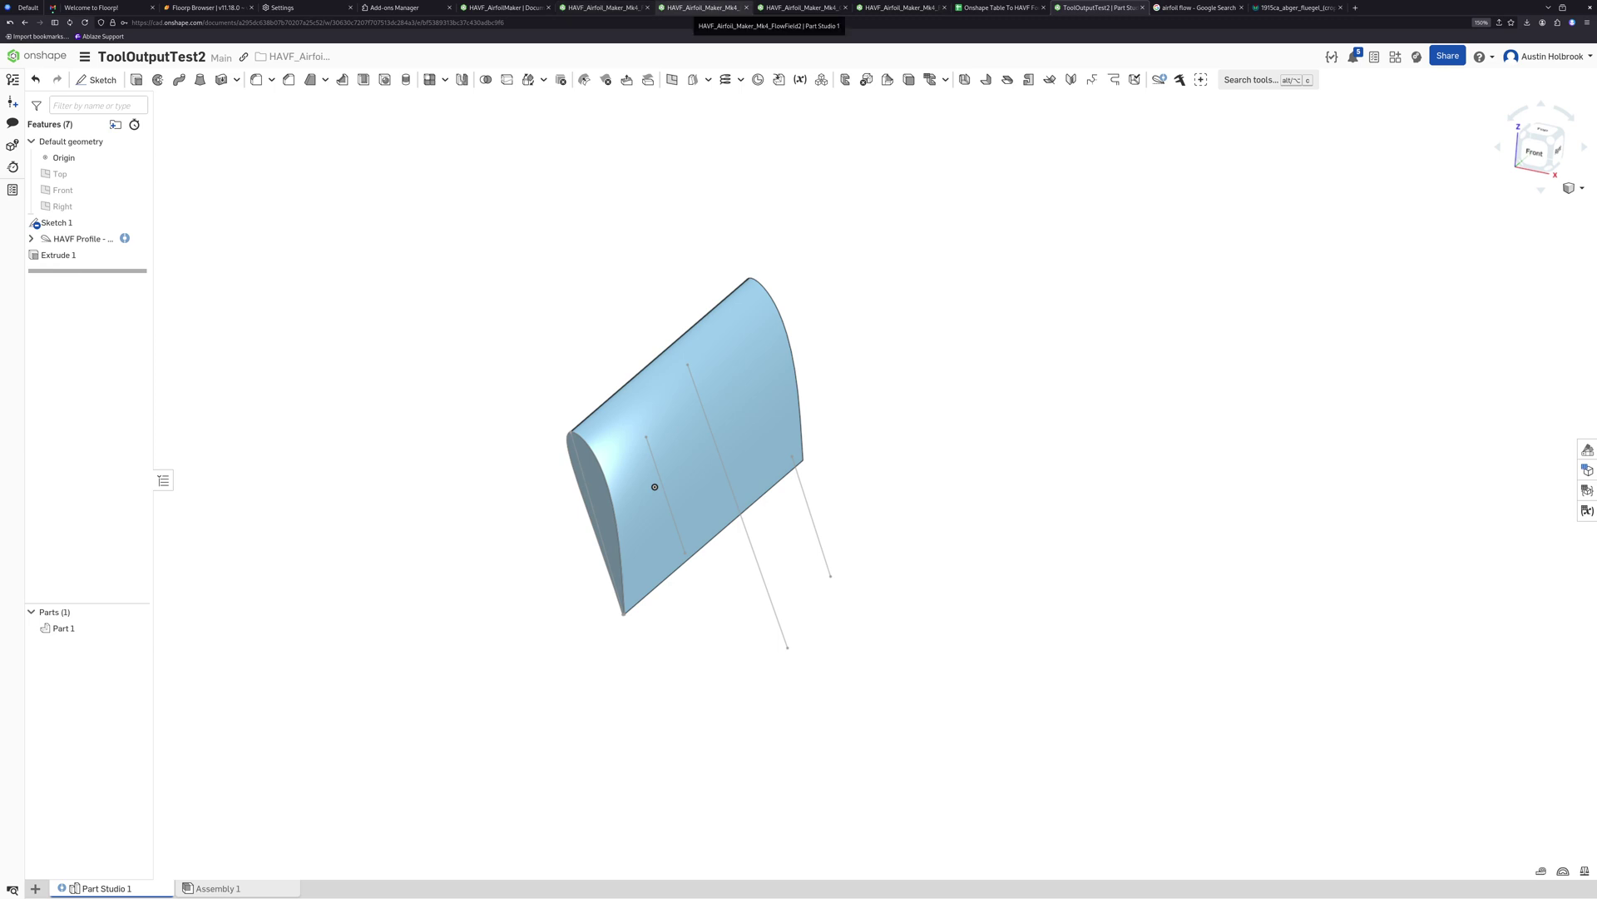
Switch to the HAVF_Airfoil_Maker_Mk4_FlowField2 document and examine its sketches, rolling back to ChordLine and opening FitAndShapeHAVF
click(703, 8)
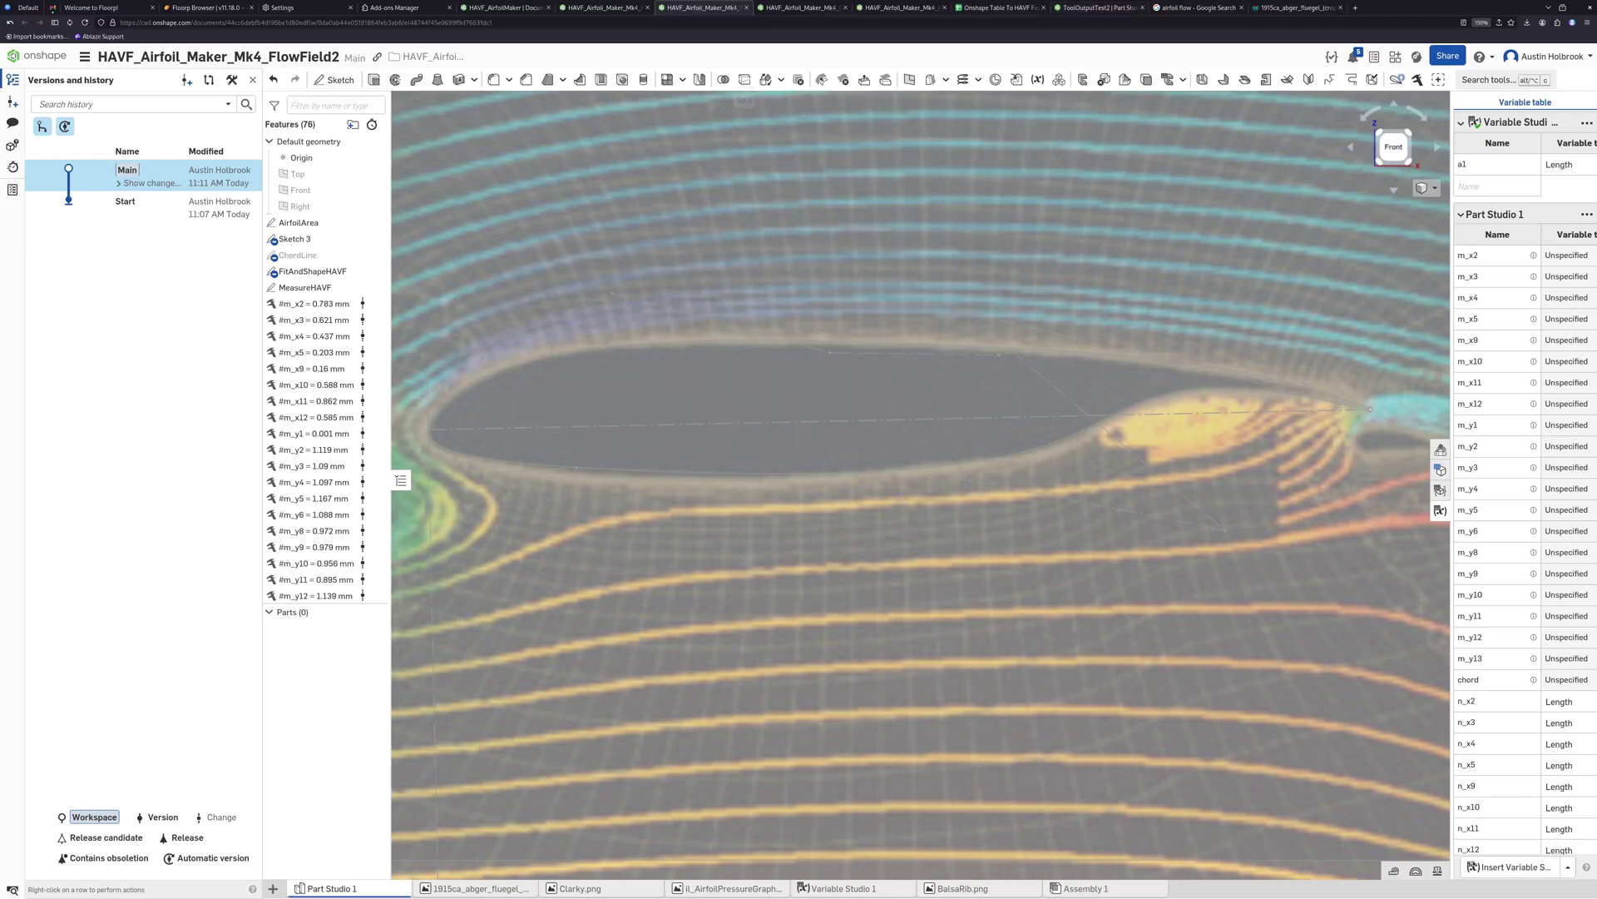
scroll(920, 384, down, 3)
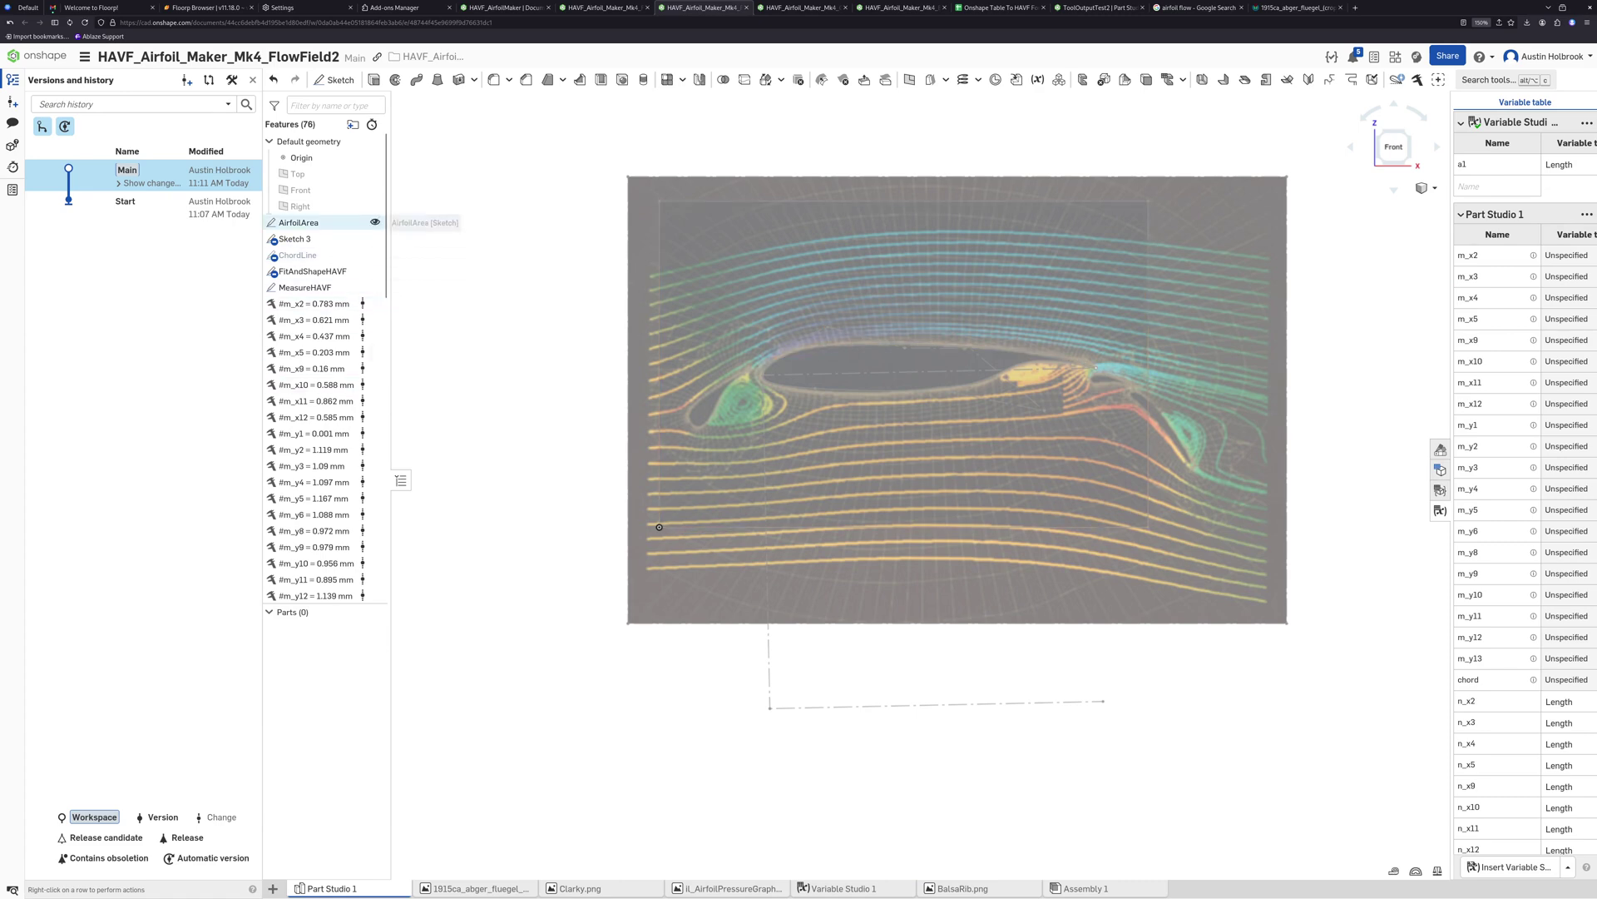
right_click(305, 255)
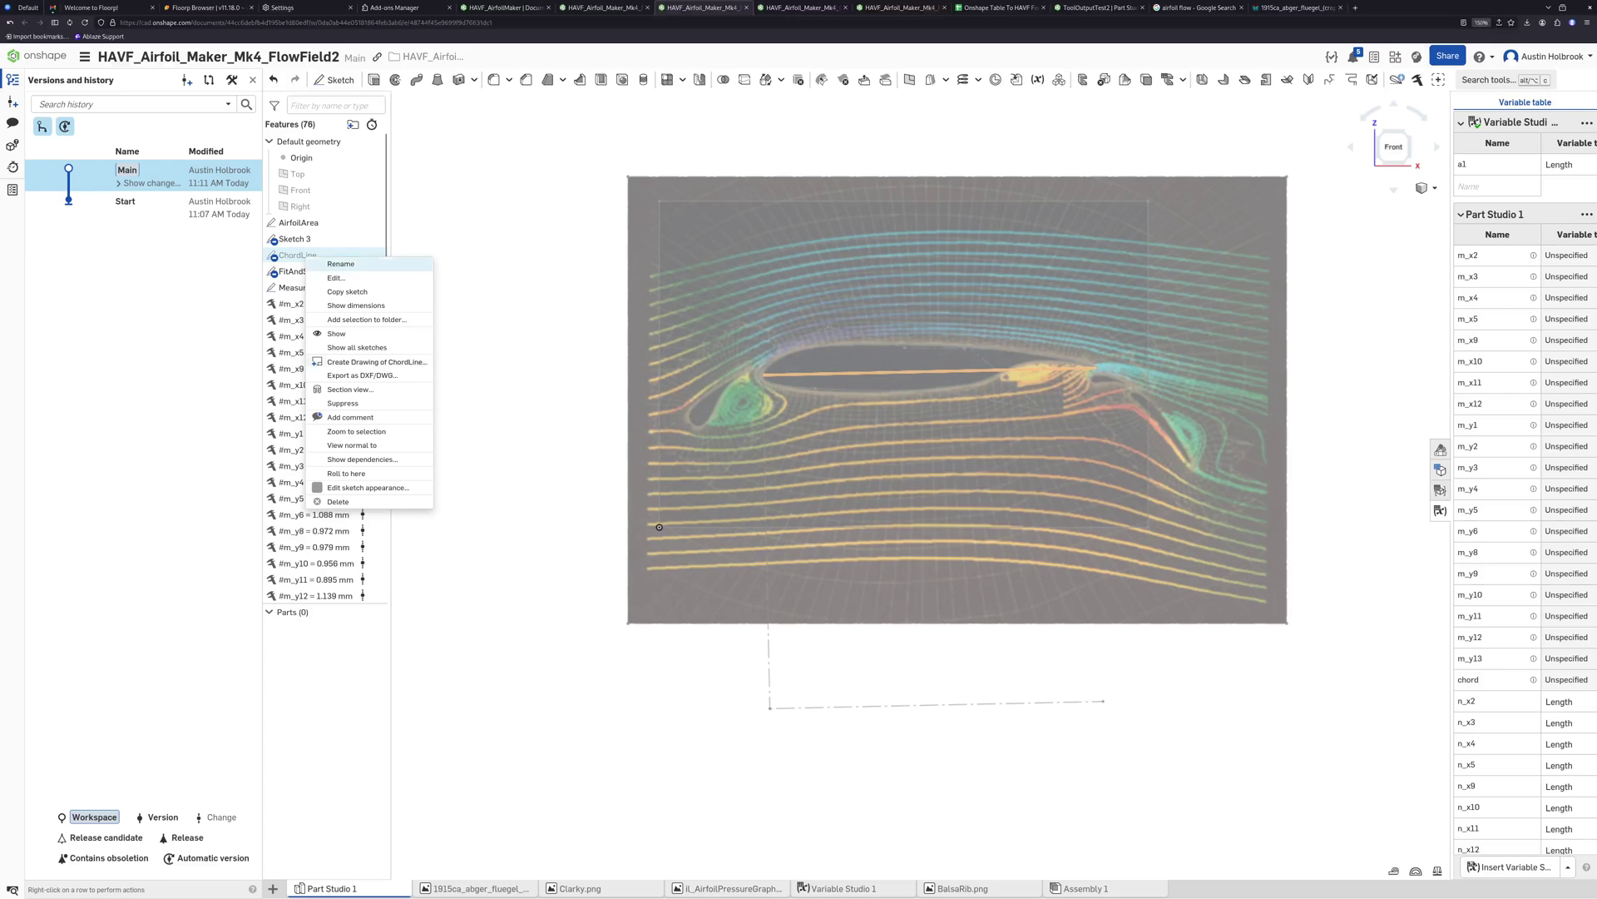
click(346, 474)
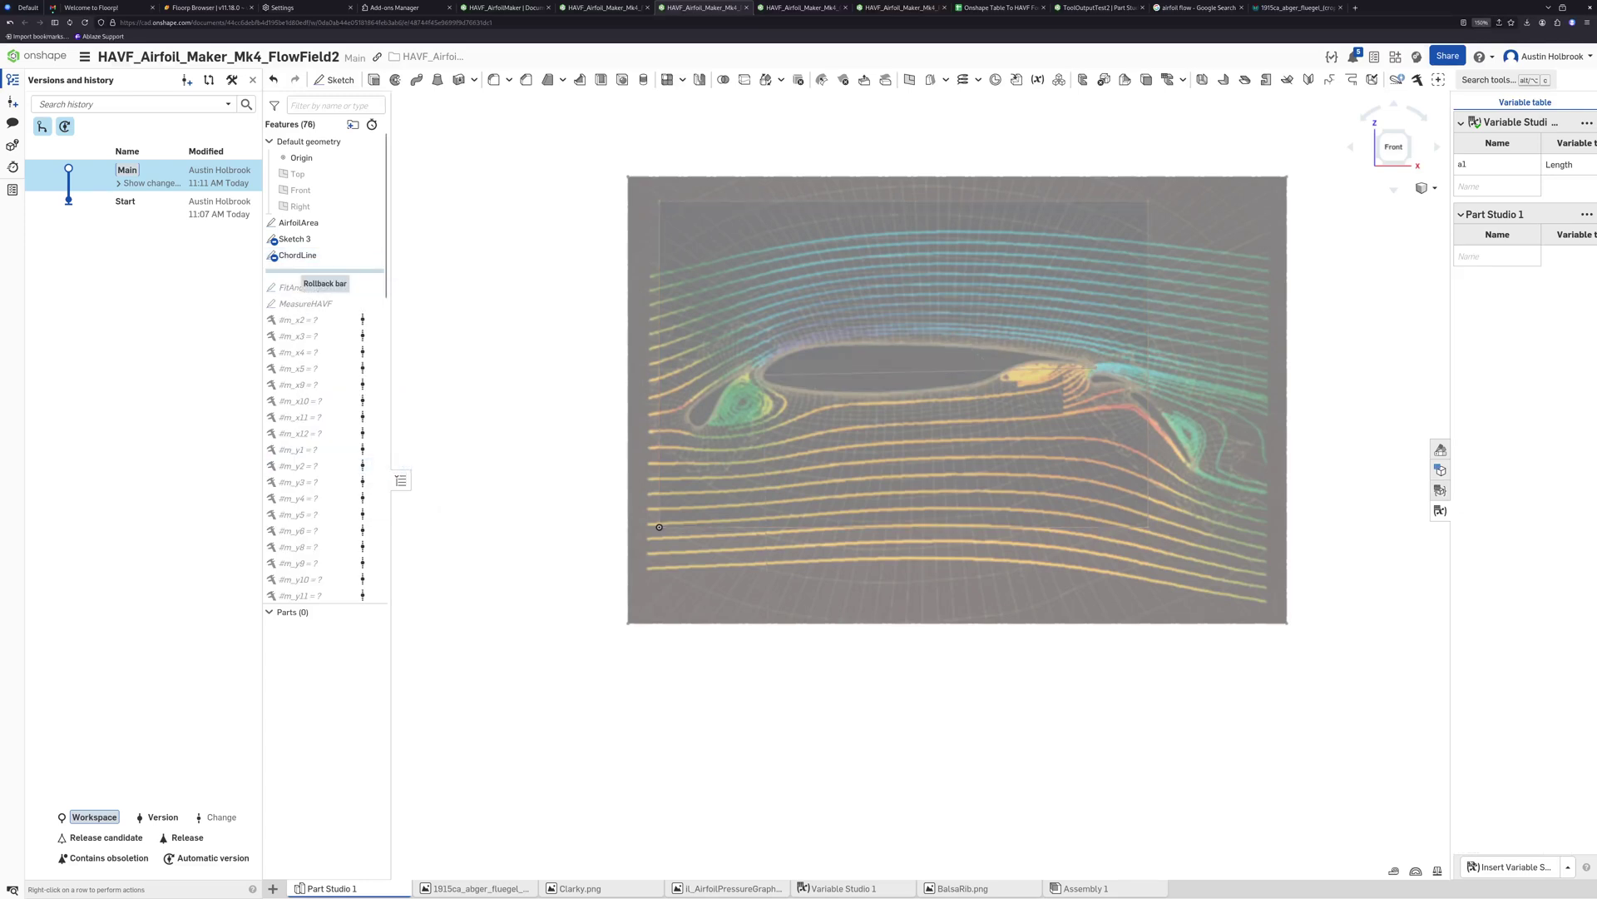
mouse_move(325, 271)
mouse_down()
mouse_move(325, 255)
mouse_move(349, 303)
mouse_move(332, 287)
mouse_up()
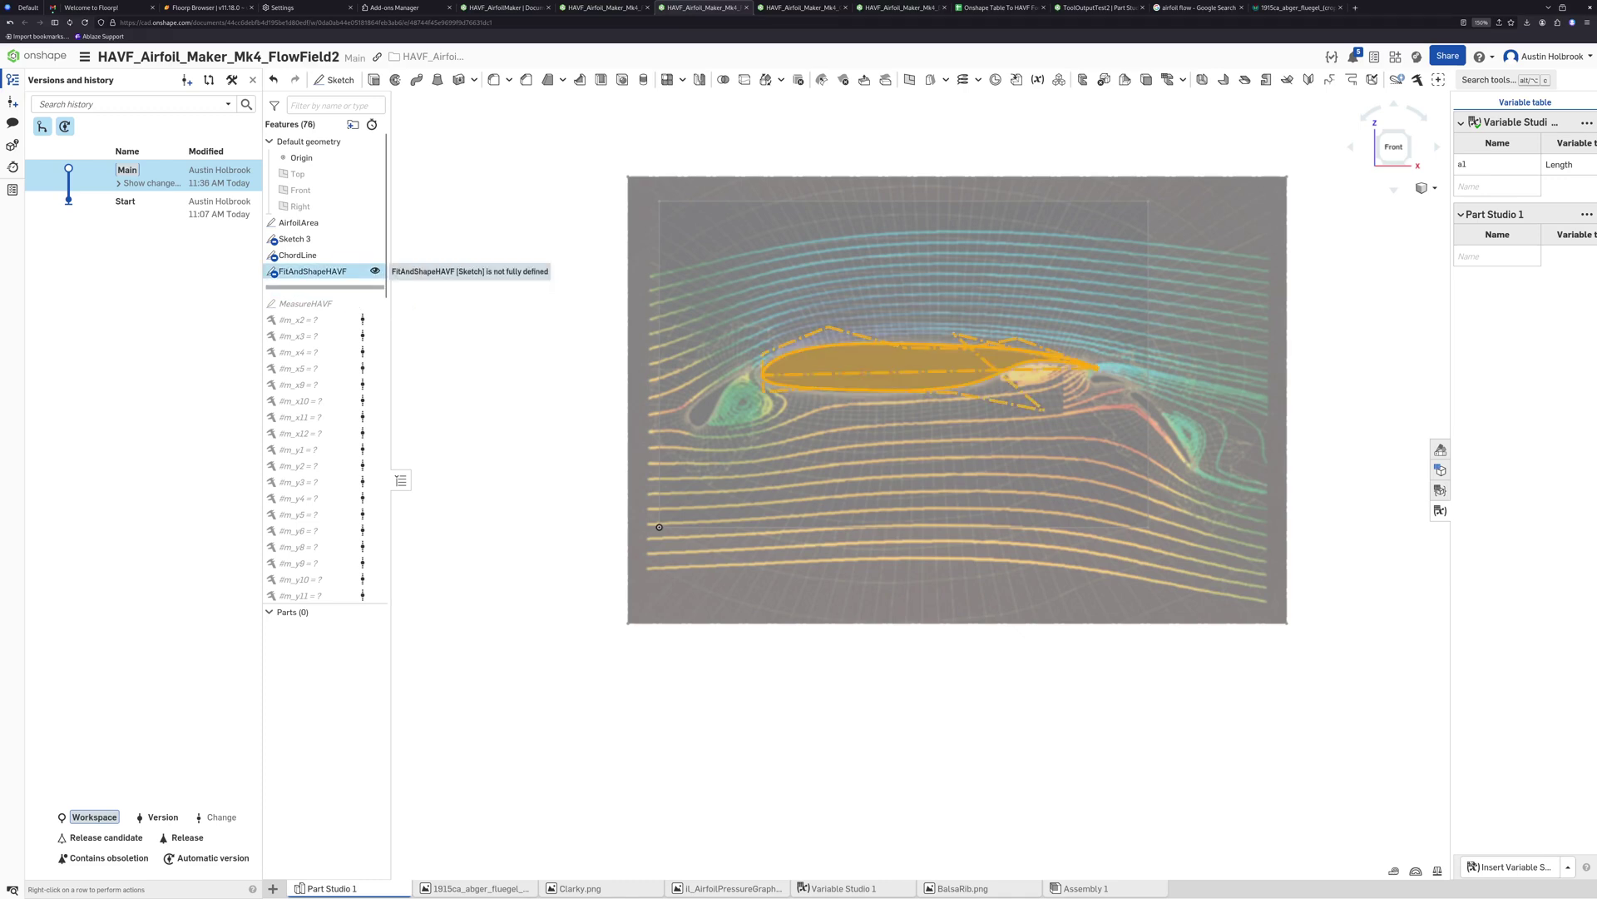
double_click(312, 271)
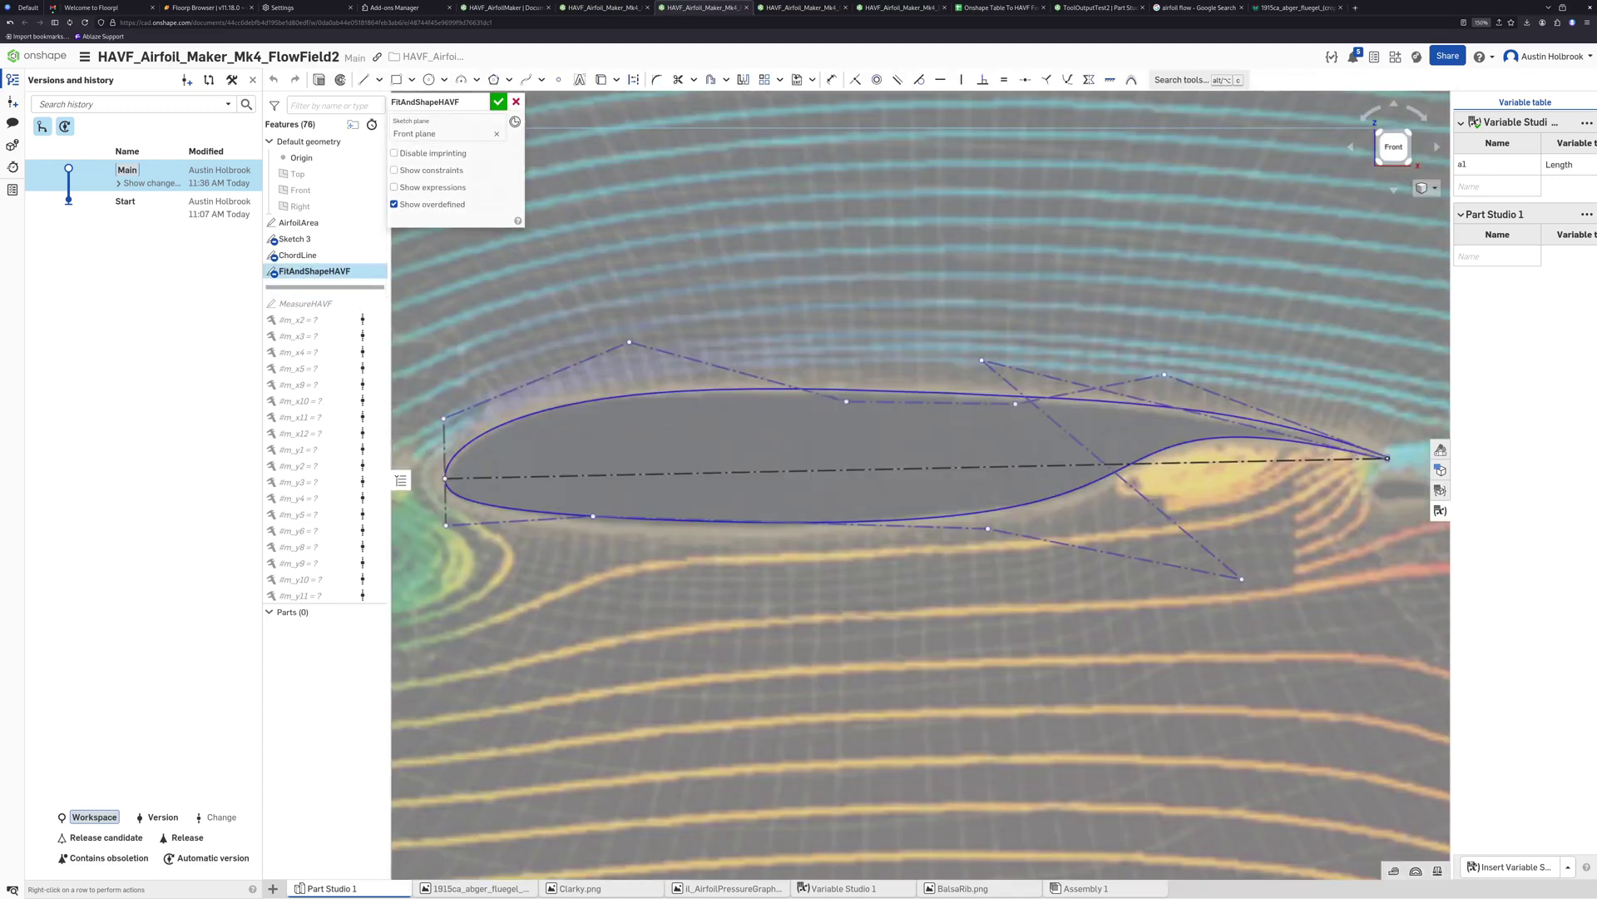
click(498, 102)
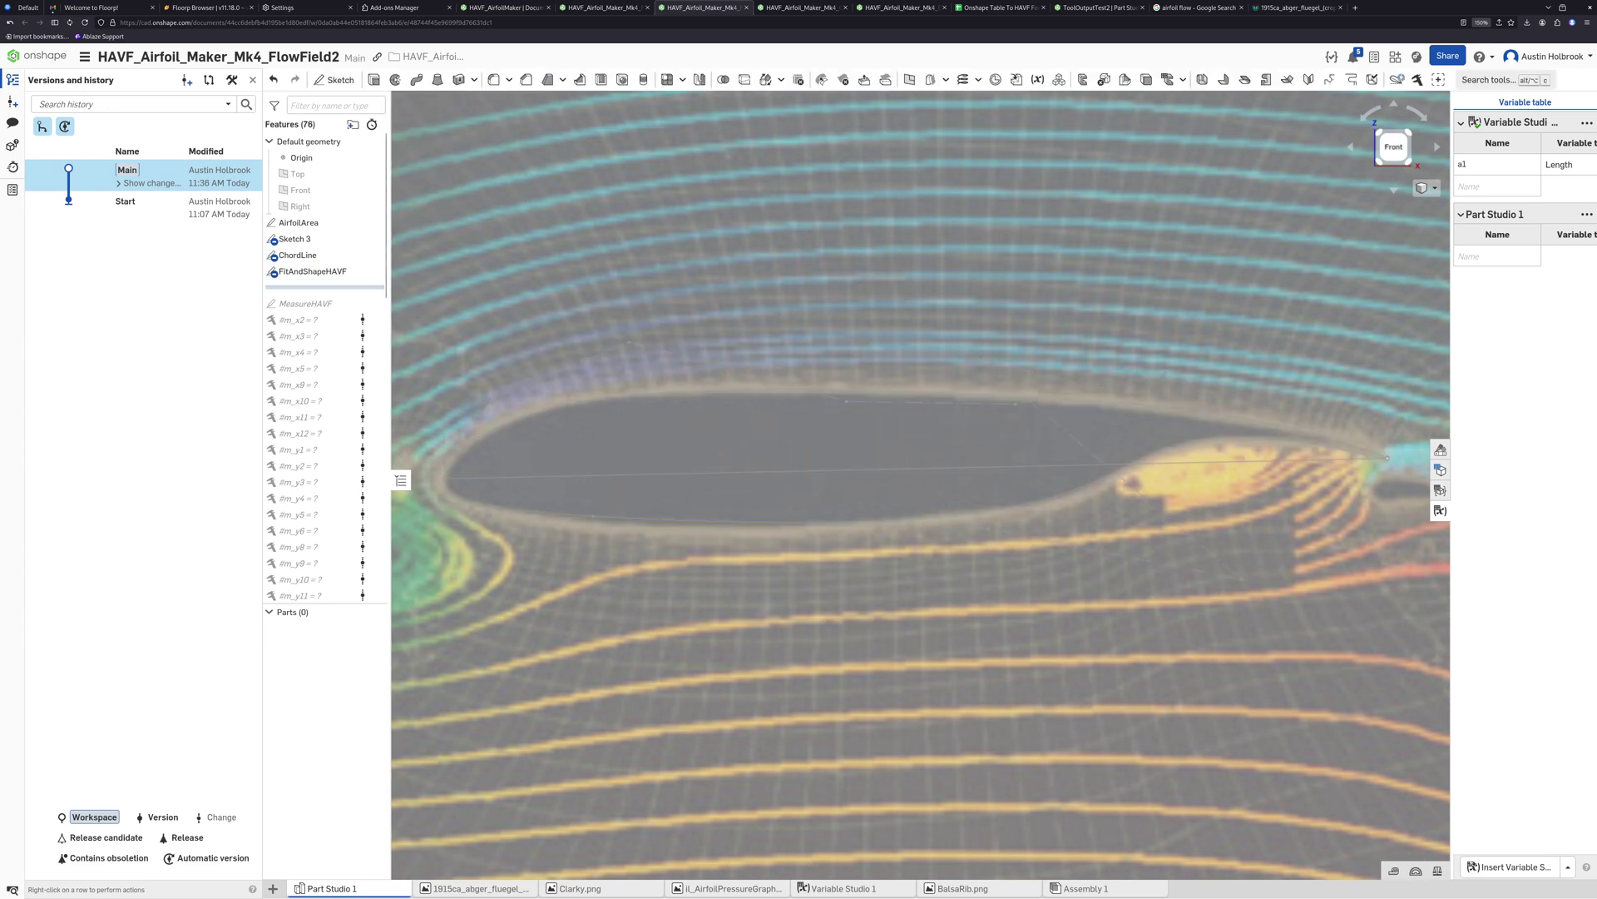
Roll the feature list forward past MeasureHAVF and on to its end so all measured variables are restored
drag(328, 288, 332, 304)
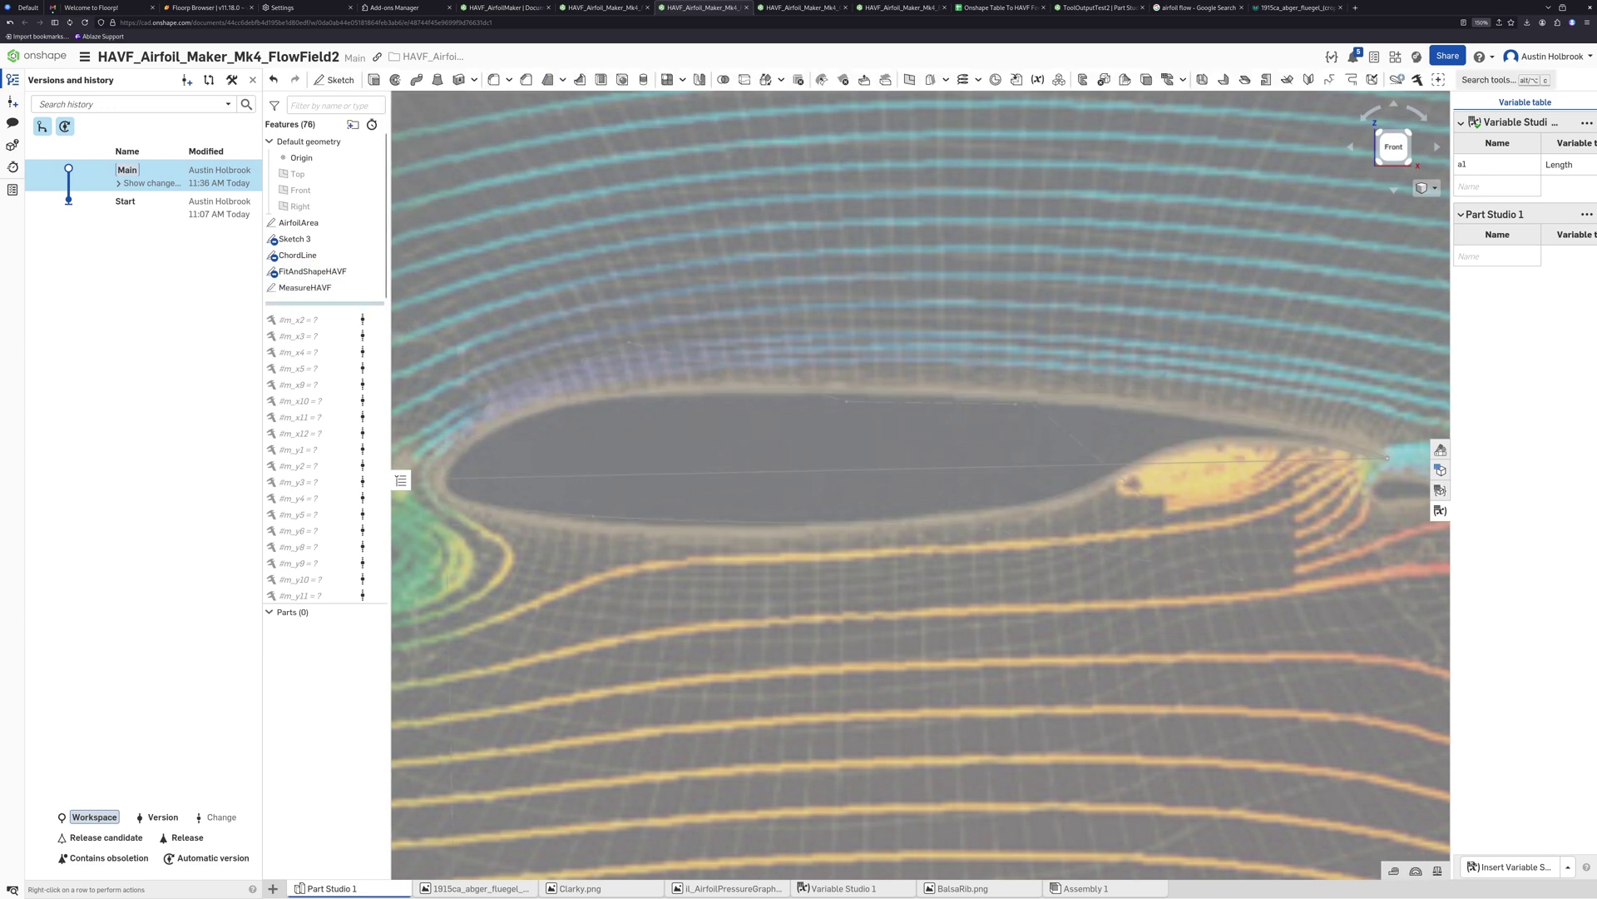
right_click(353, 314)
click(380, 320)
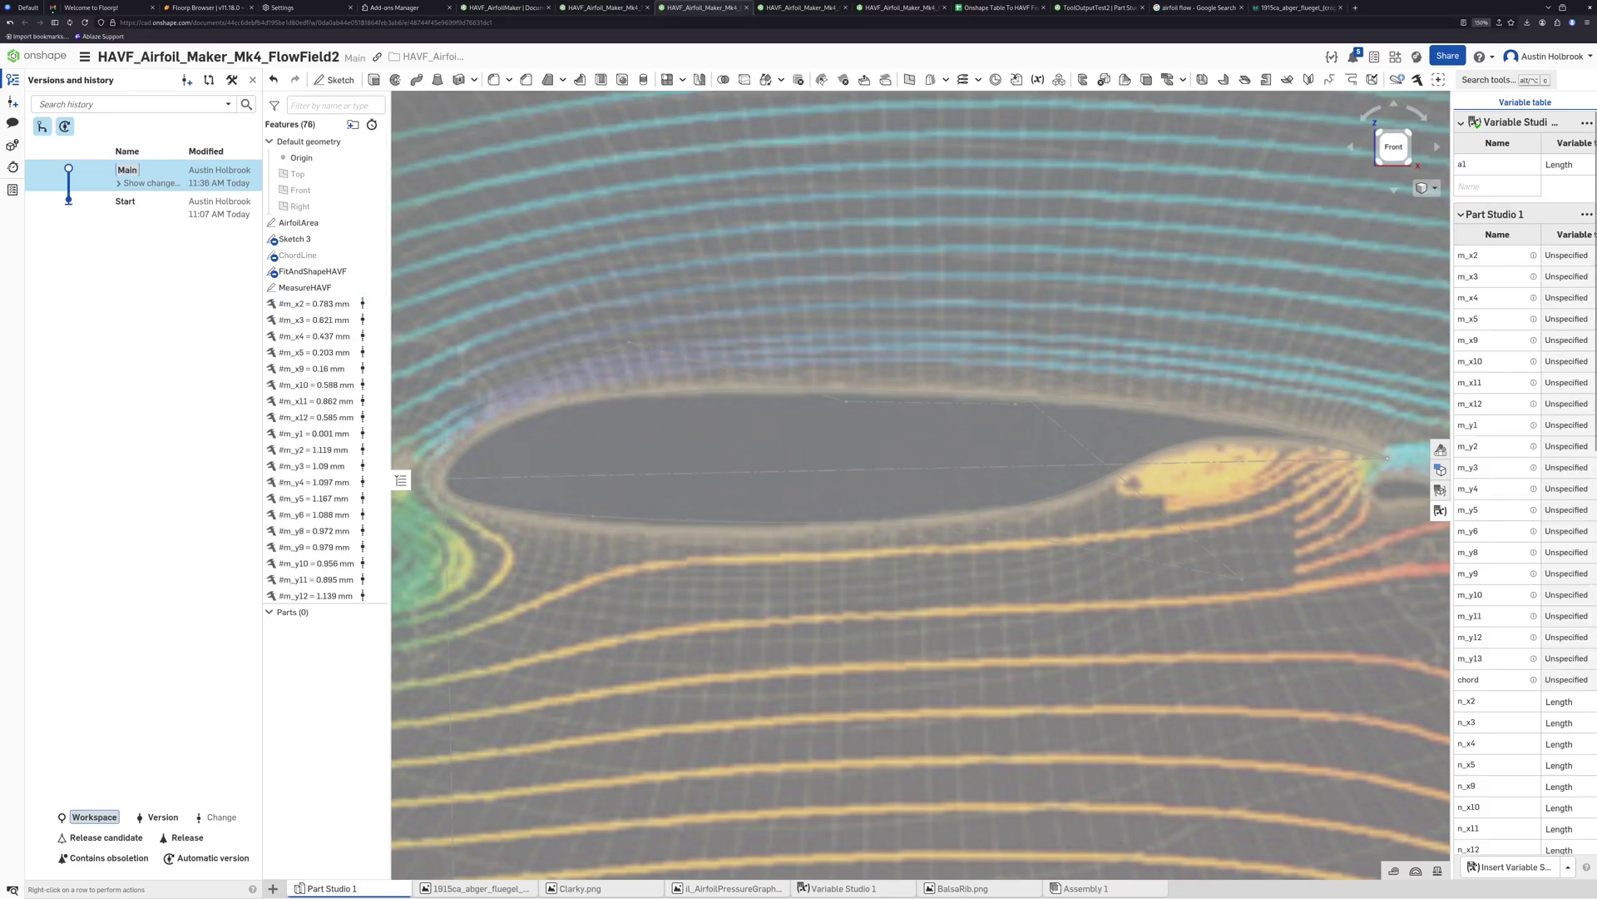
Copy the FlowField2 Part Studio 1 variable table and paste it at cell A1 of the Onshape Table To HAVF Format spreadsheet
click(1585, 214)
click(1549, 234)
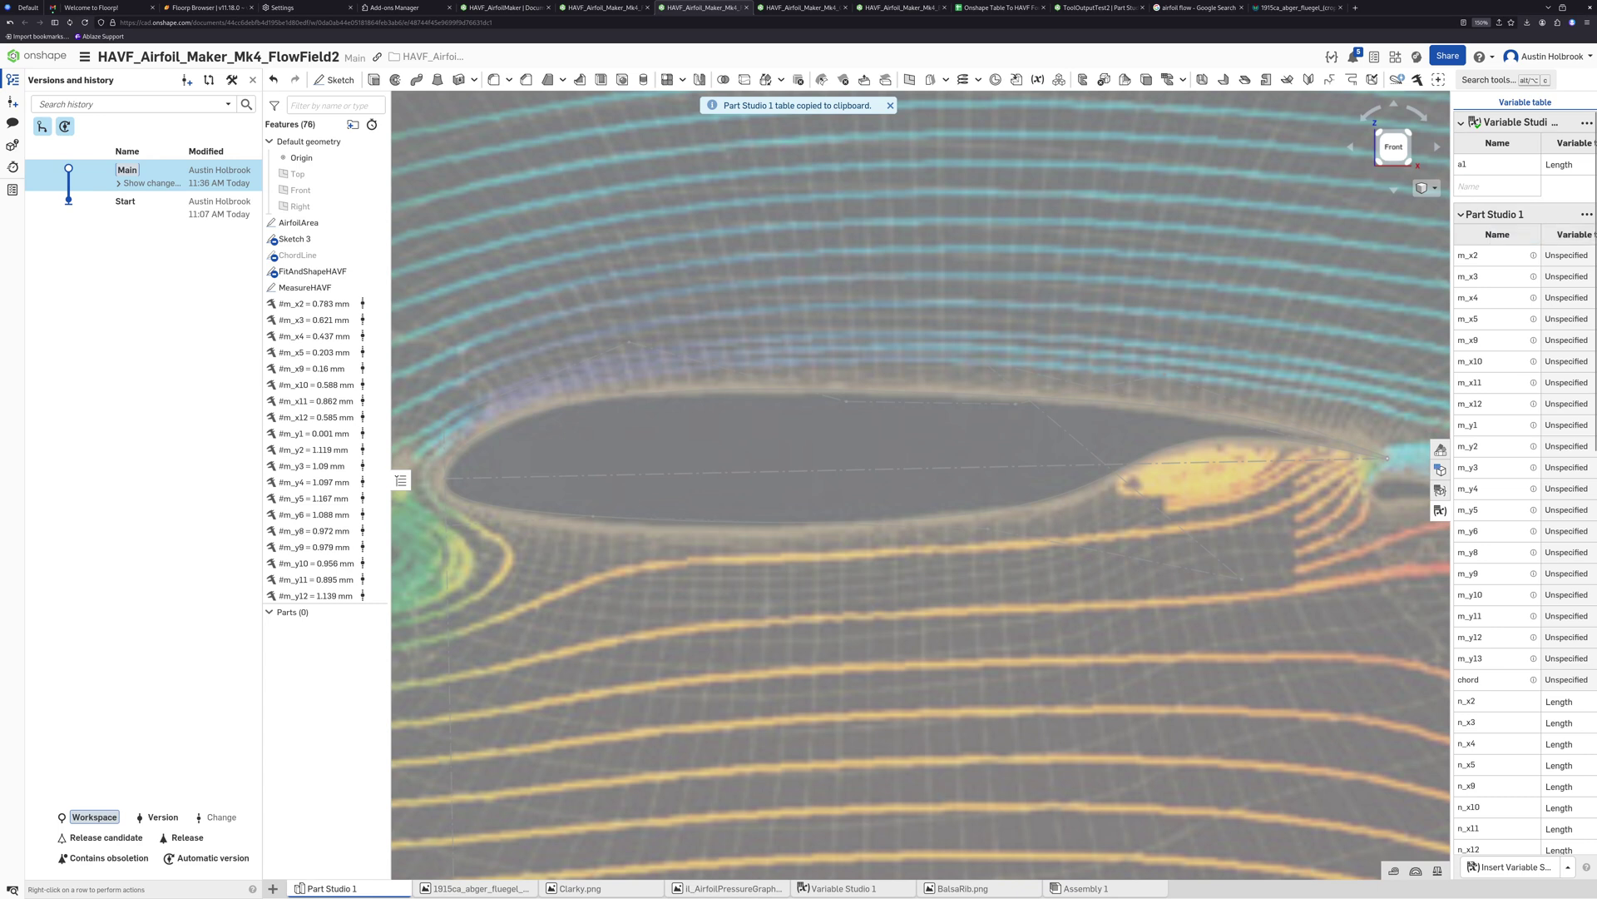
click(999, 8)
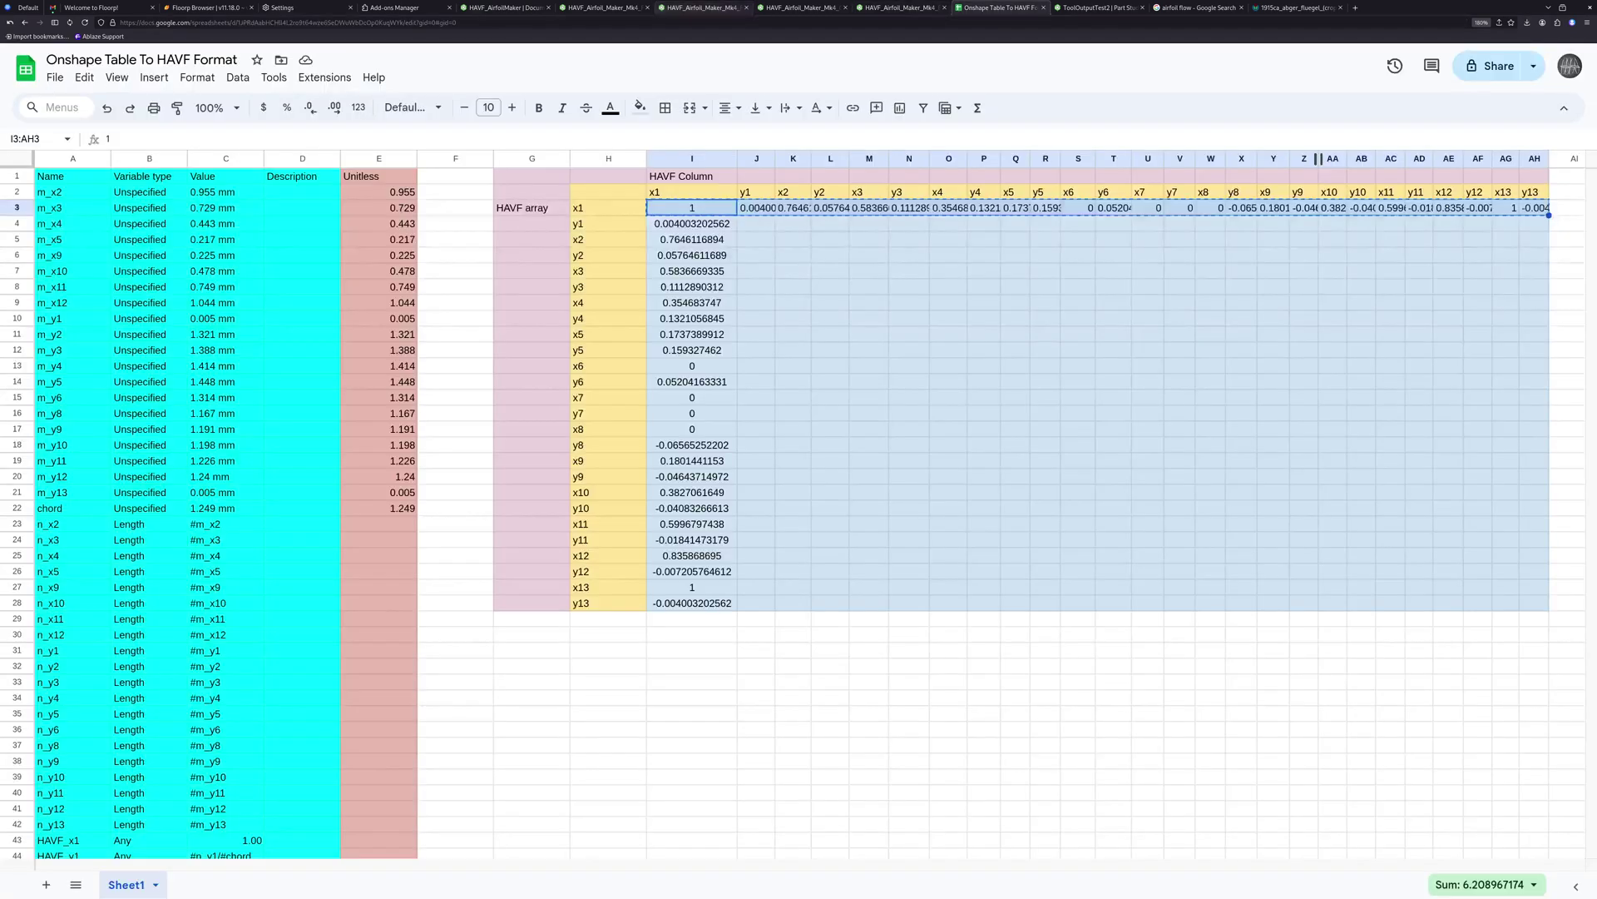
click(72, 176)
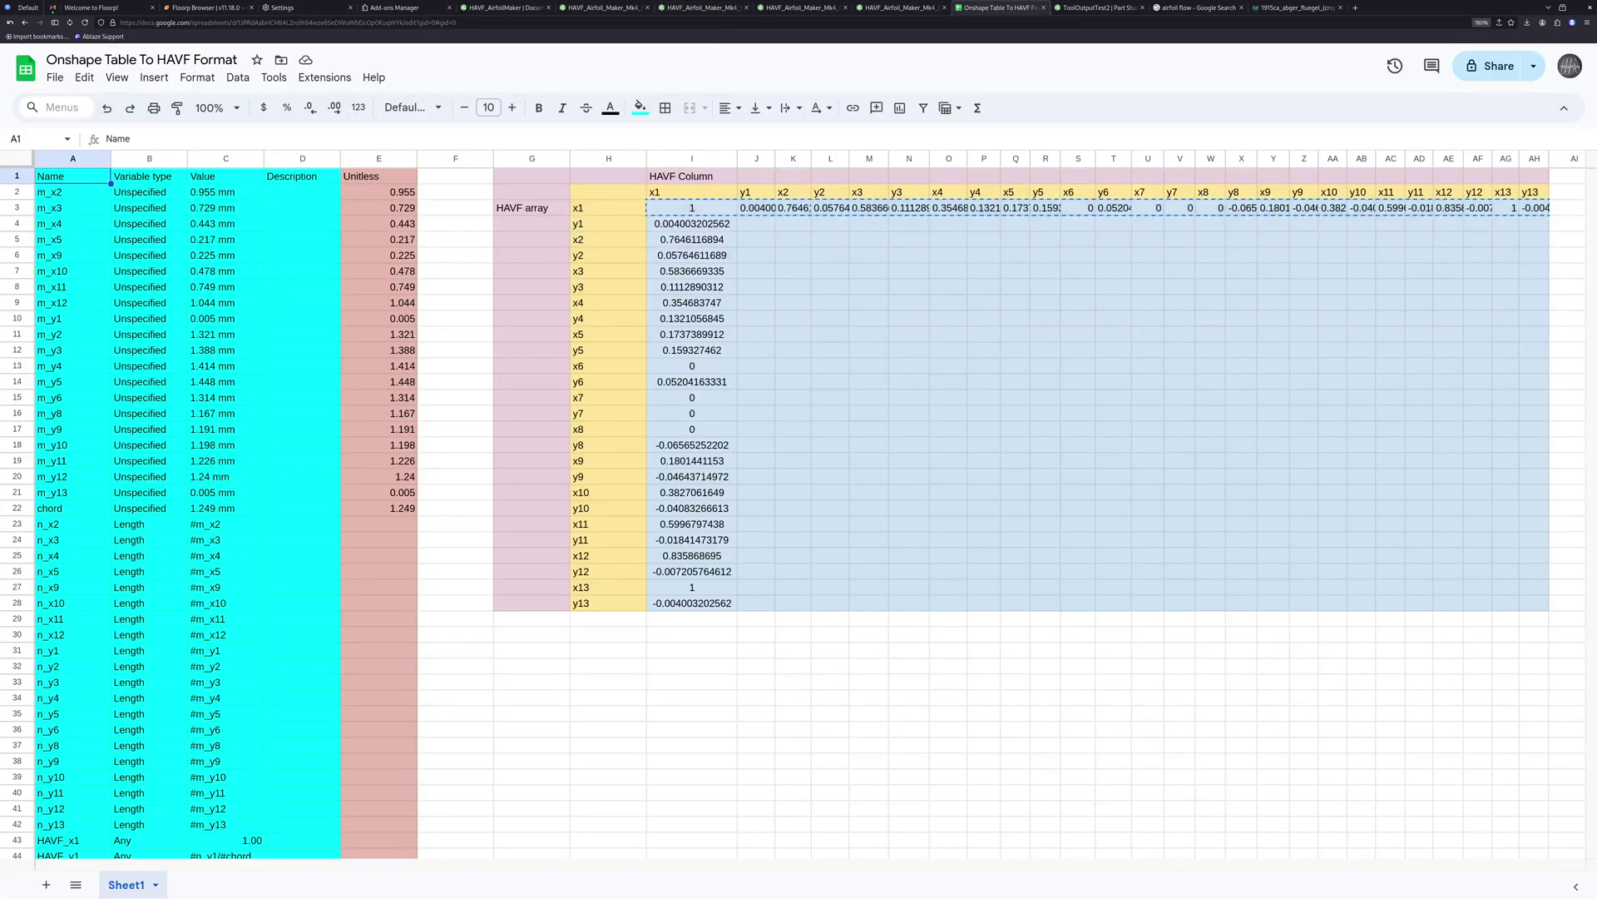
key(ctrl+v)
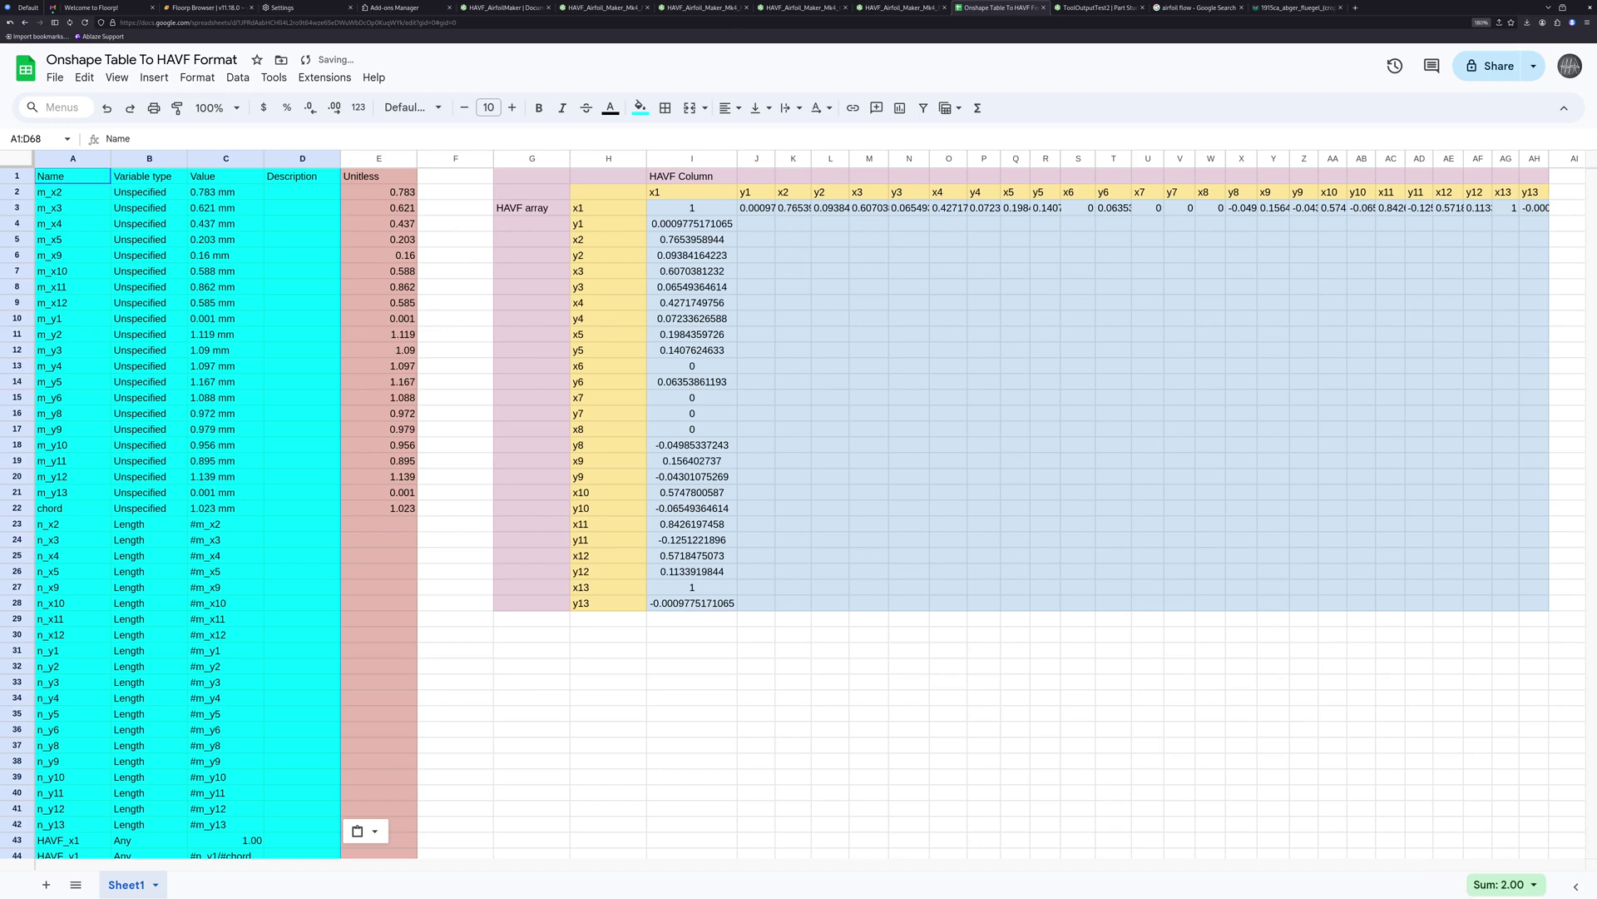
Copy the recalculated HAVF array row I3:AH3 and return to the ToolOutputTest2 document
click(691, 207)
key(ctrl+shift+Right)
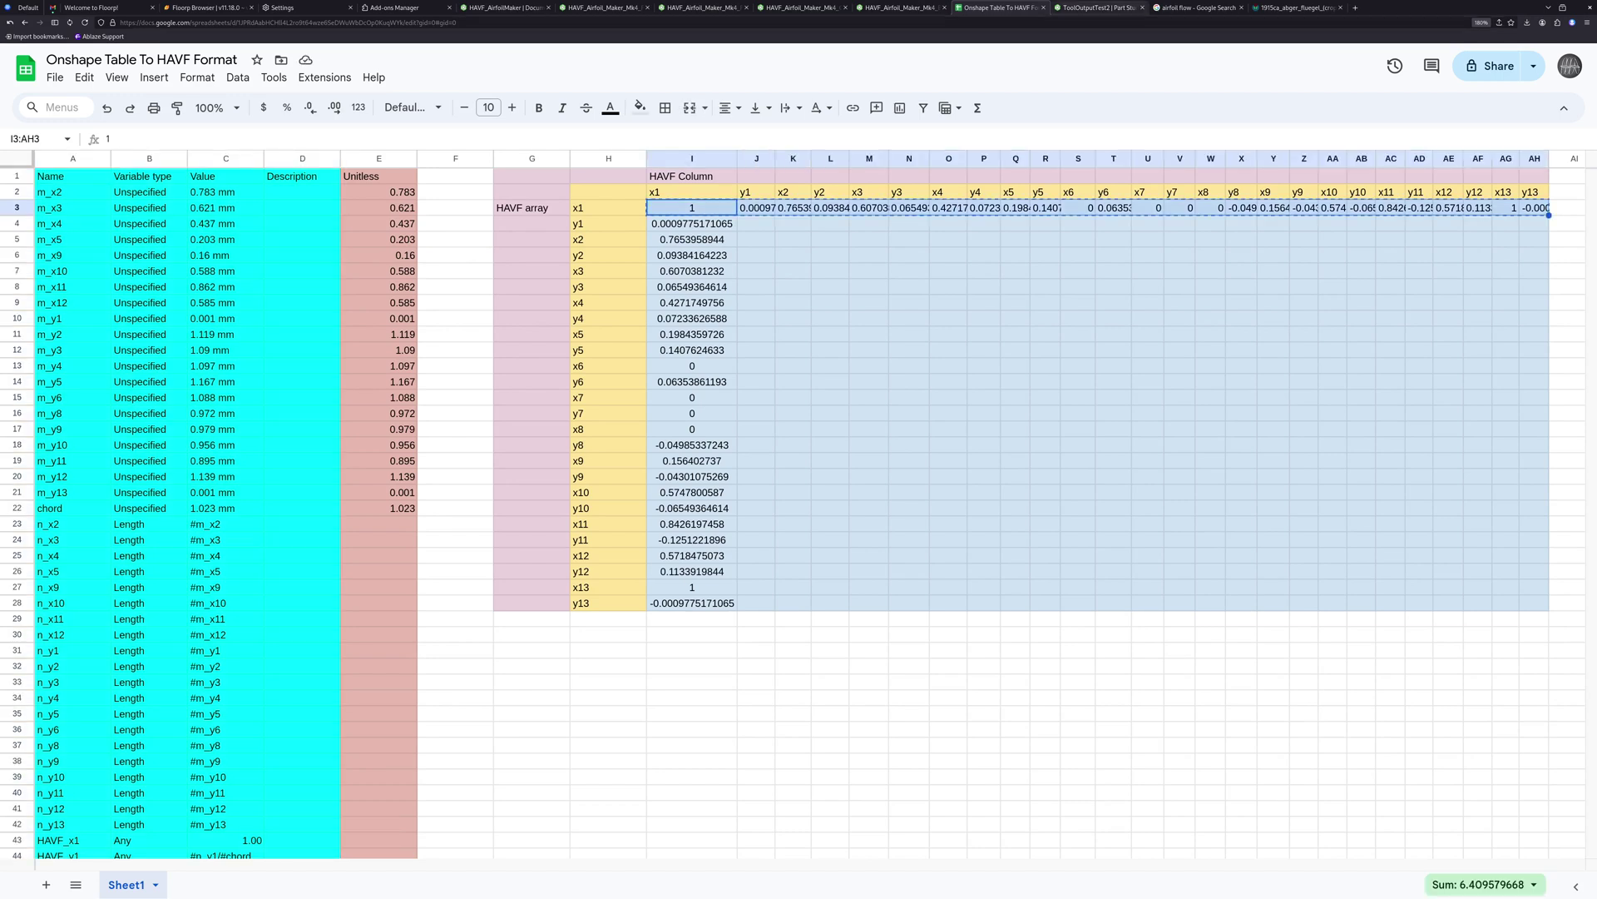
click(1098, 8)
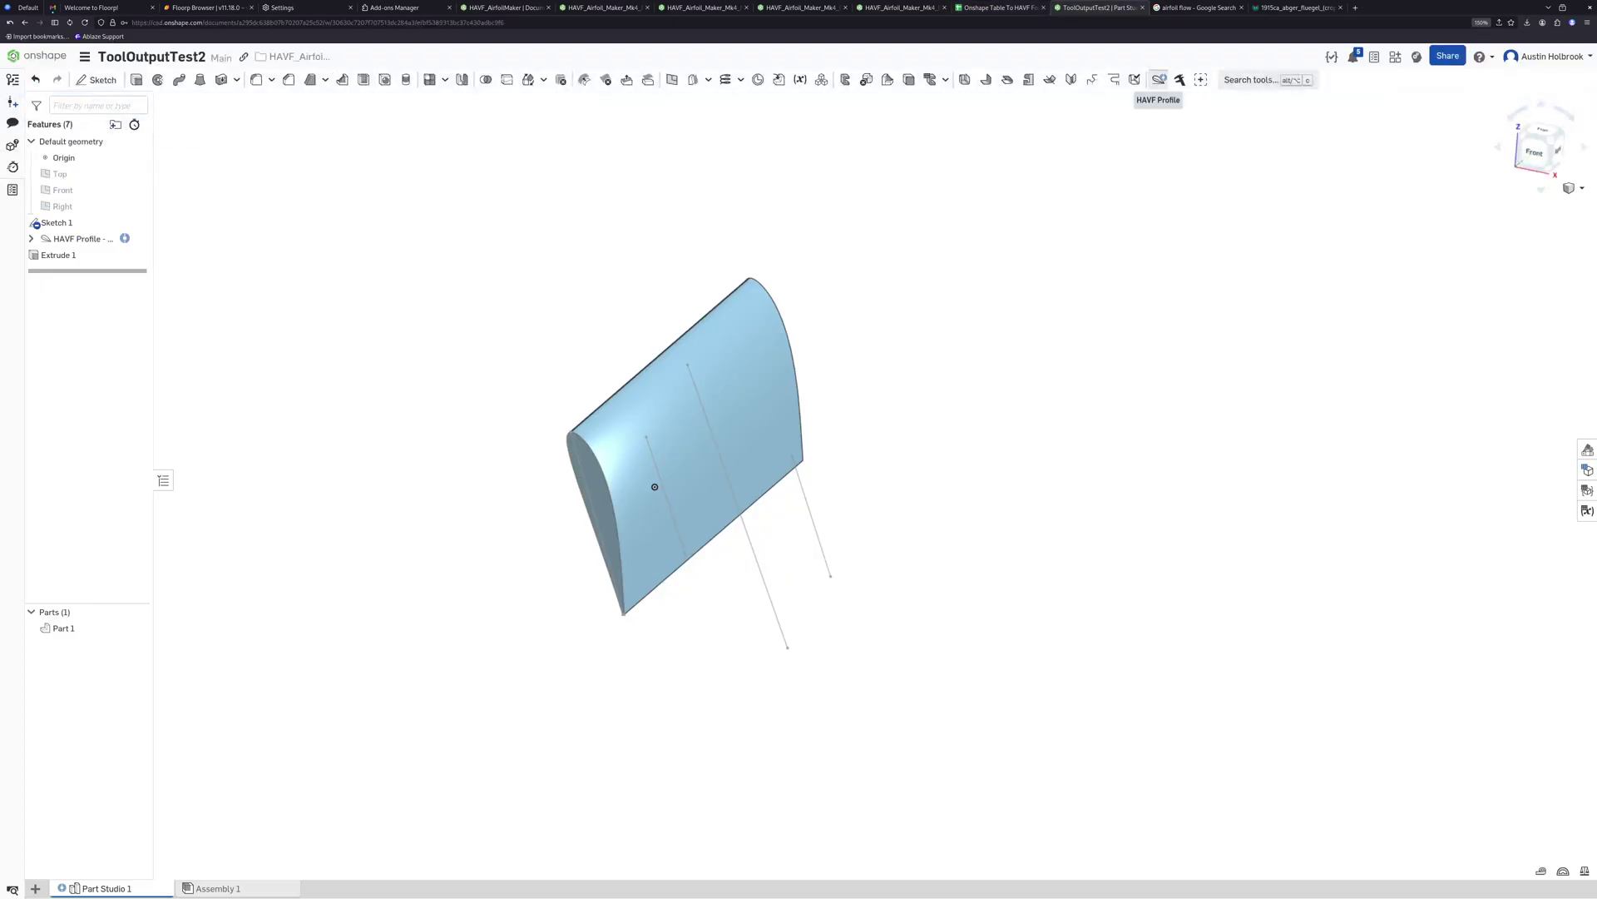
Start a second HAVF Profile with a Custom profile source and paste the copied array as its custom data
click(1159, 79)
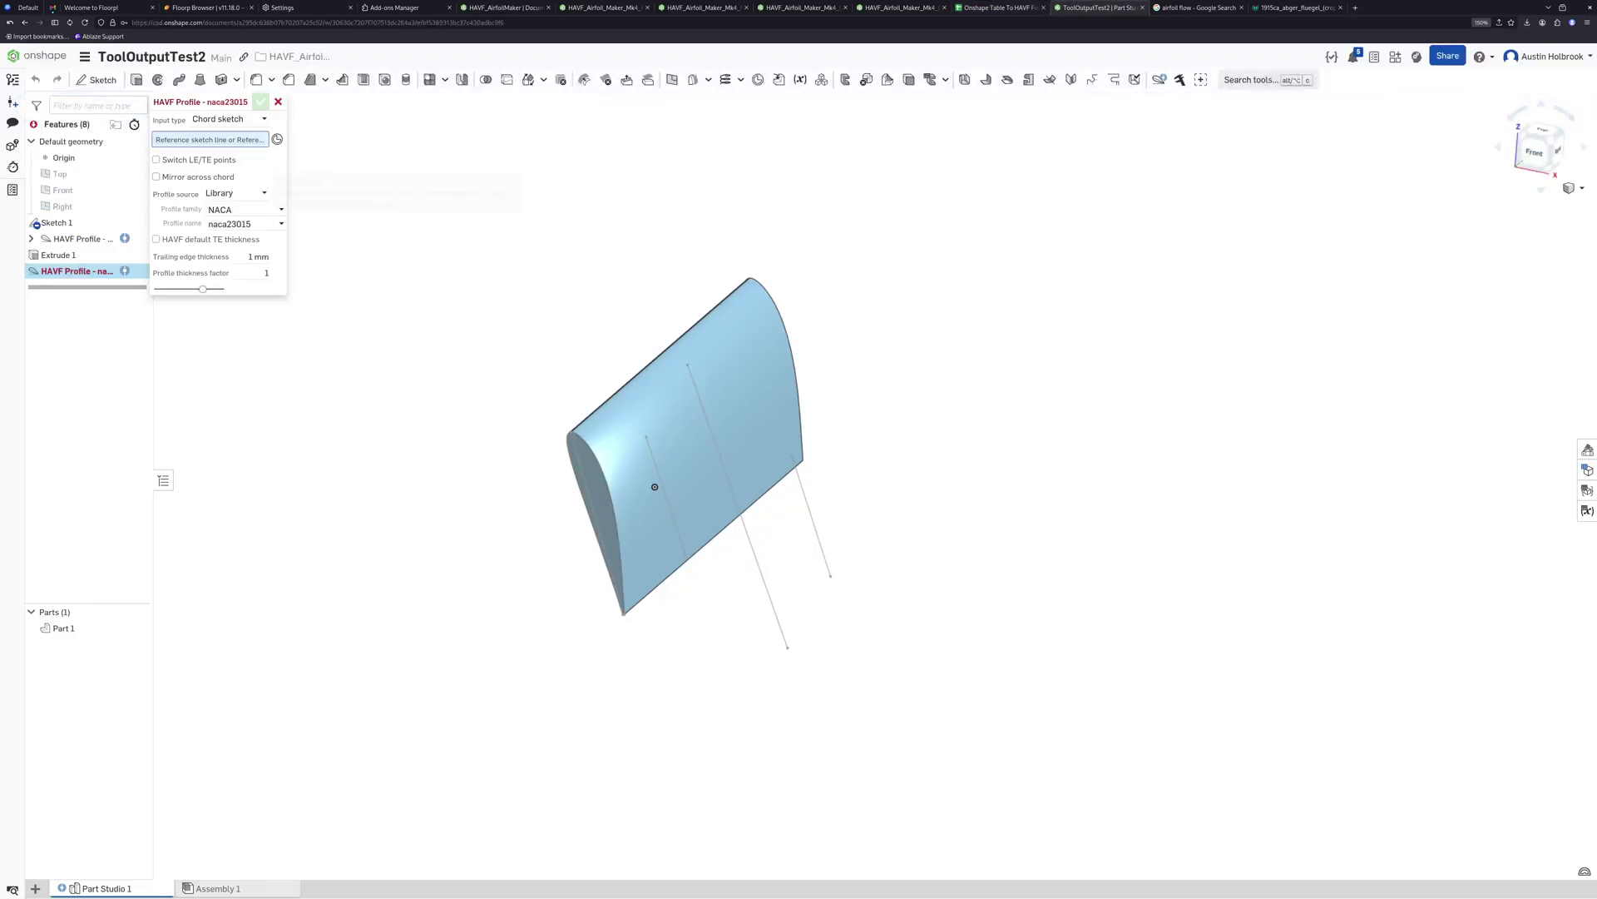
click(244, 209)
click(235, 193)
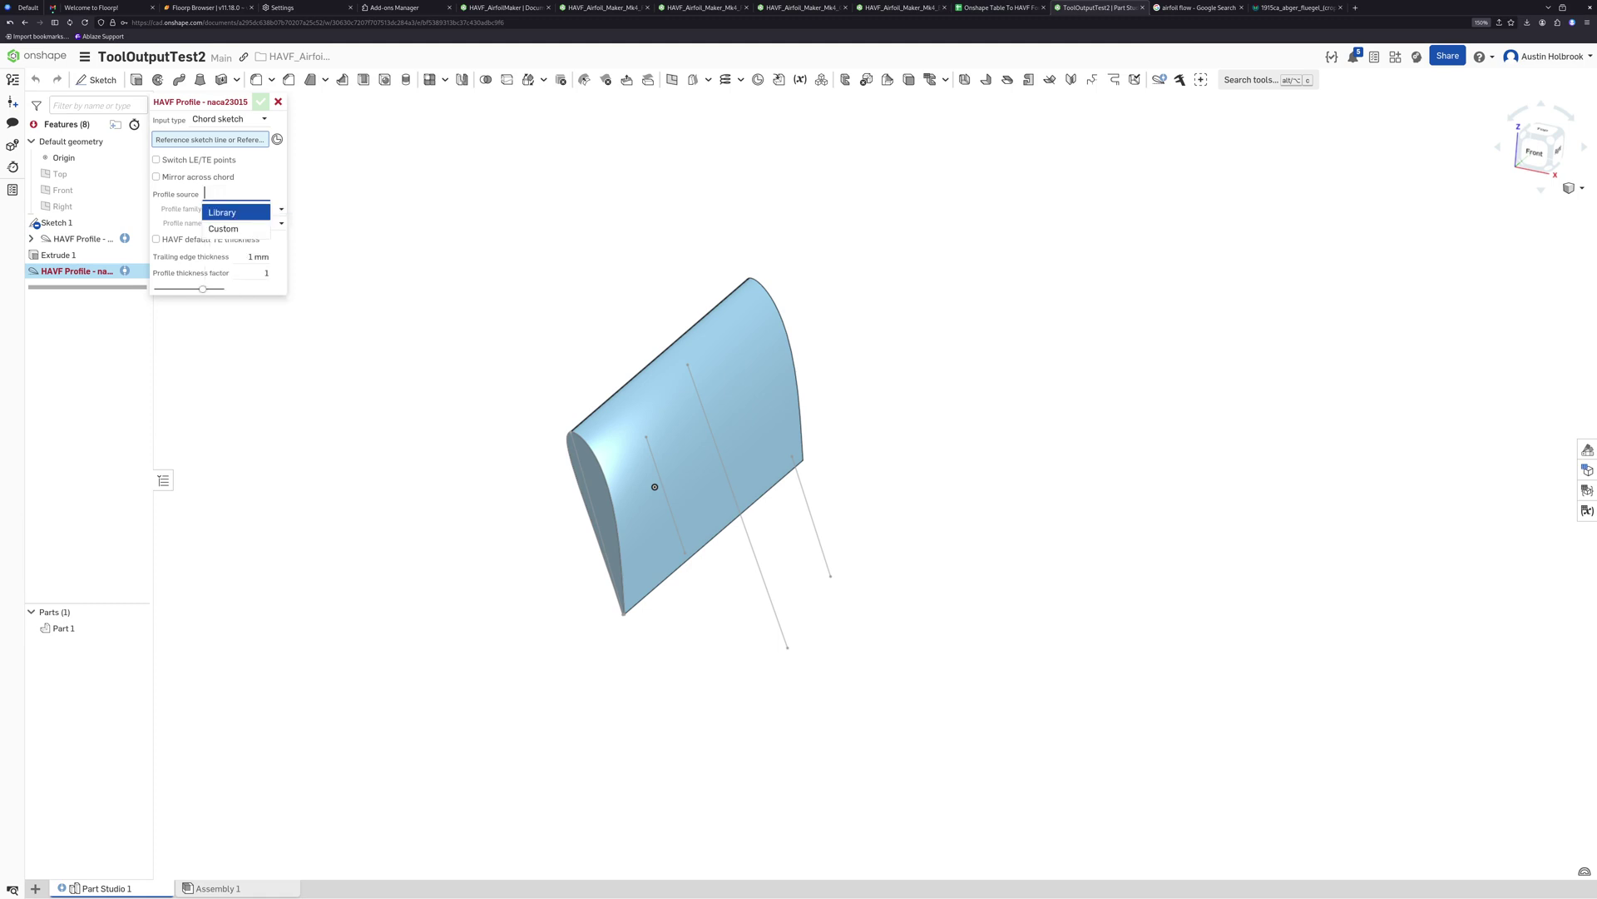
click(223, 228)
click(234, 211)
key(ctrl+v)
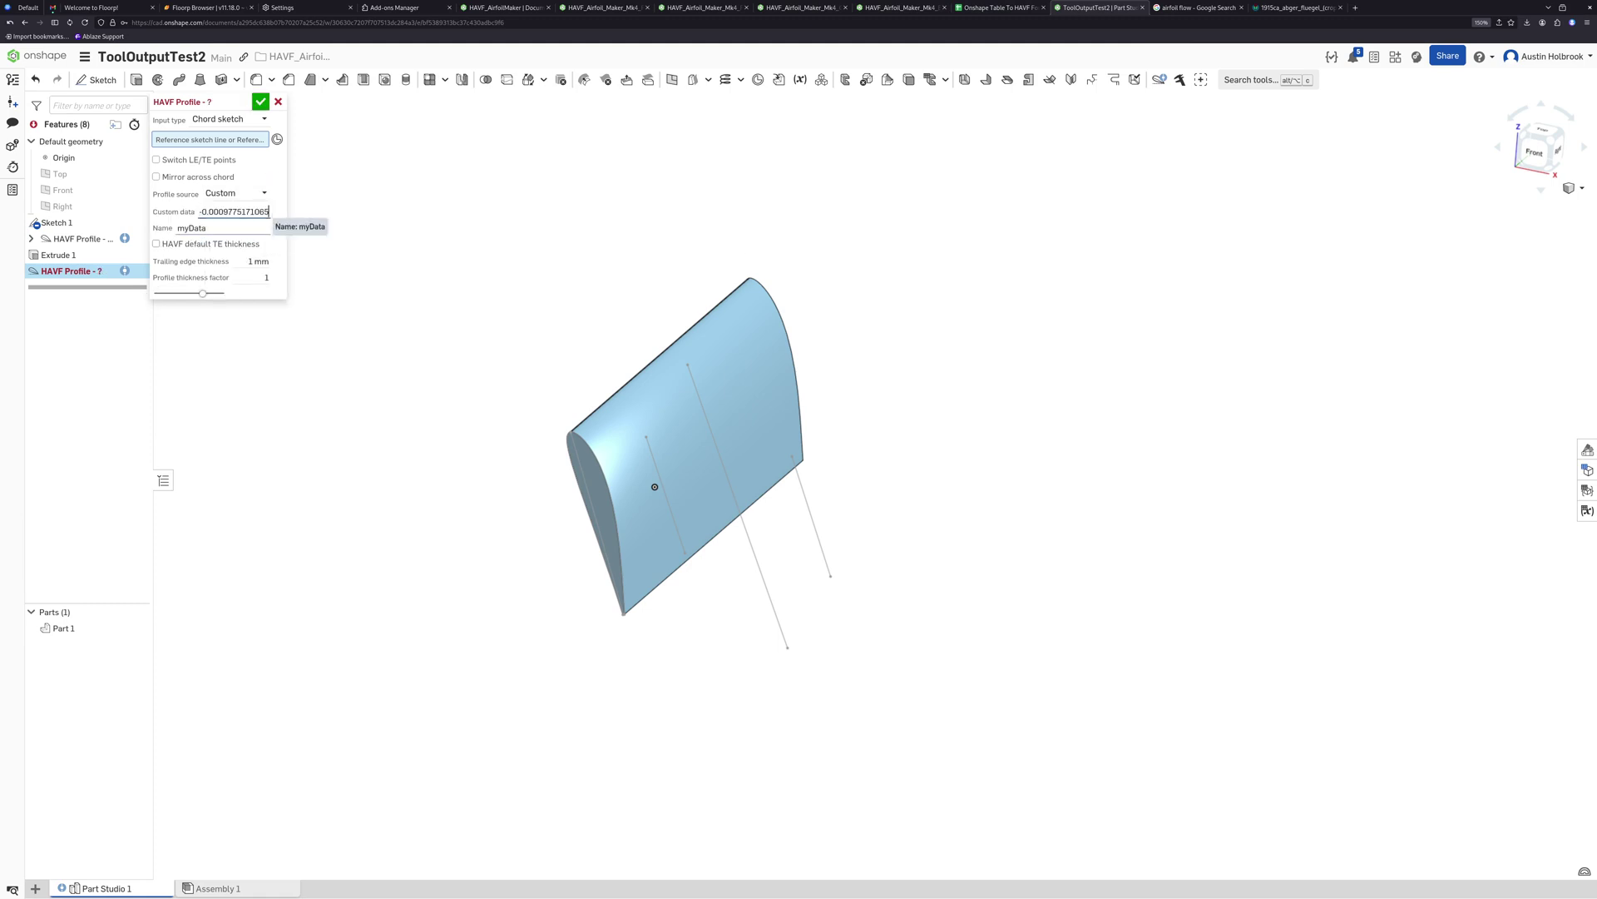
Name the profile FlowField2, enable the HAVF default TE thickness, and accept the feature
key(Tab)
text(F)
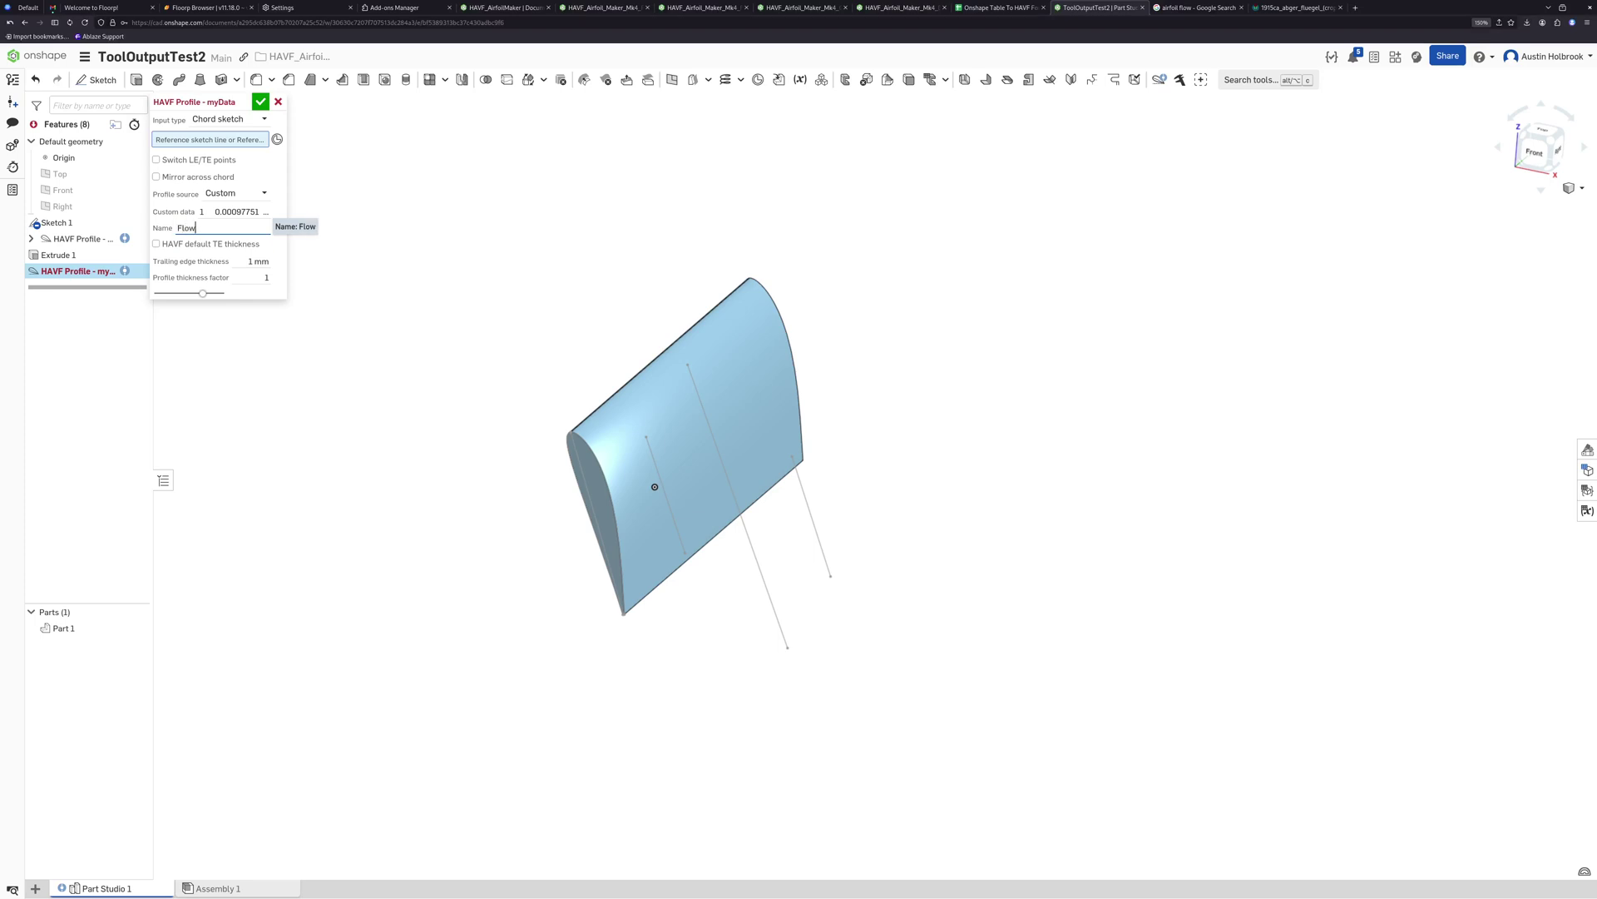
key(Tab)
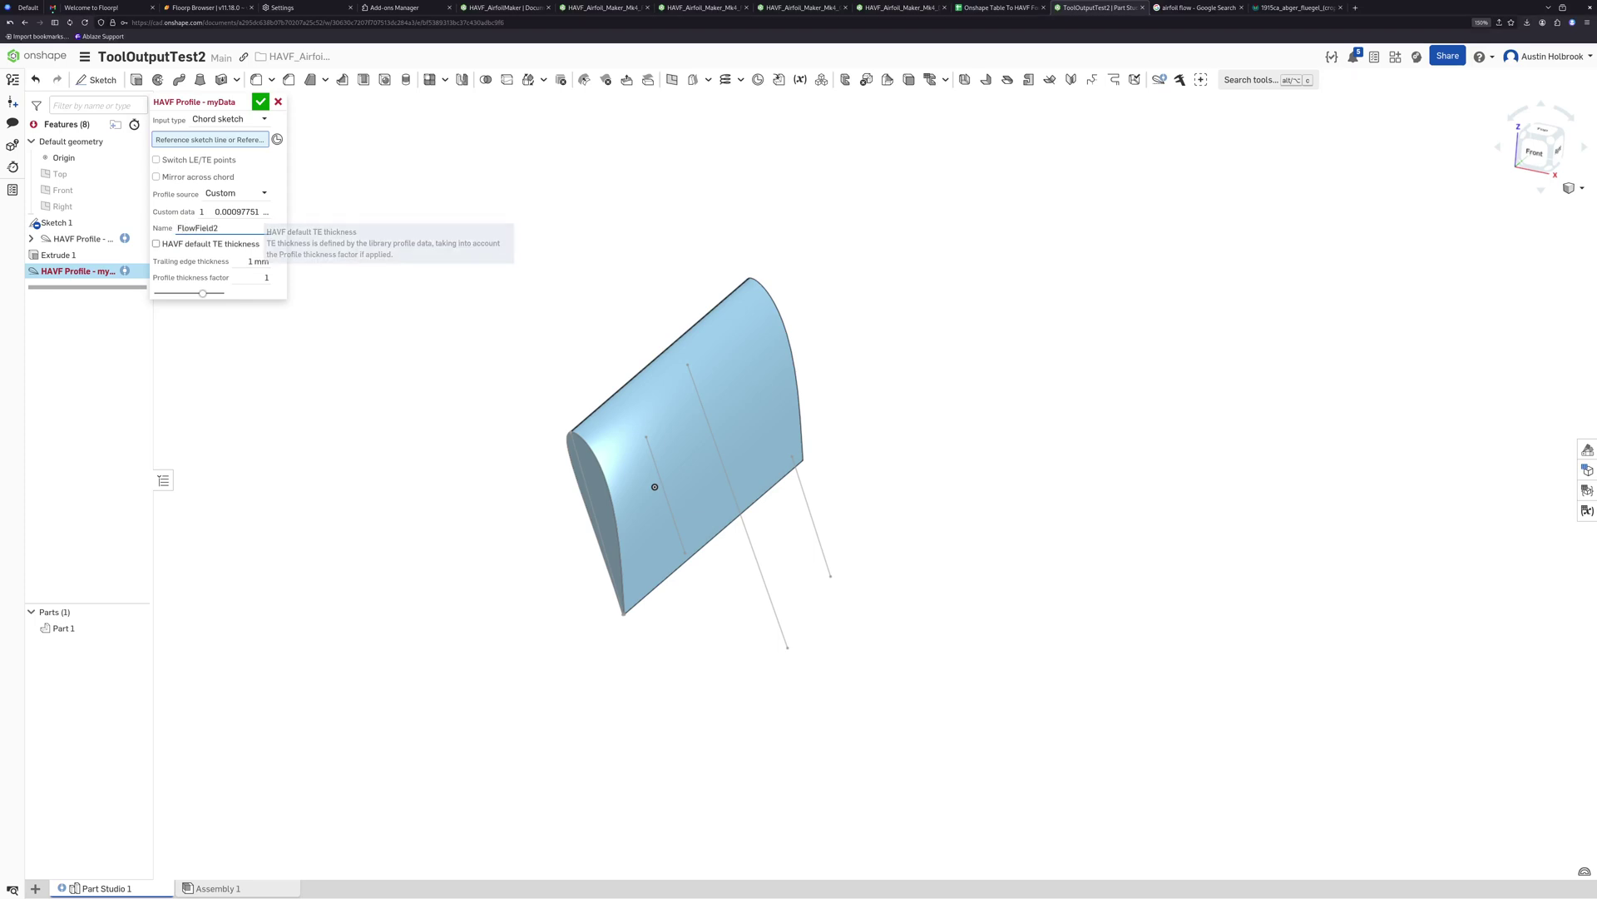
key(space)
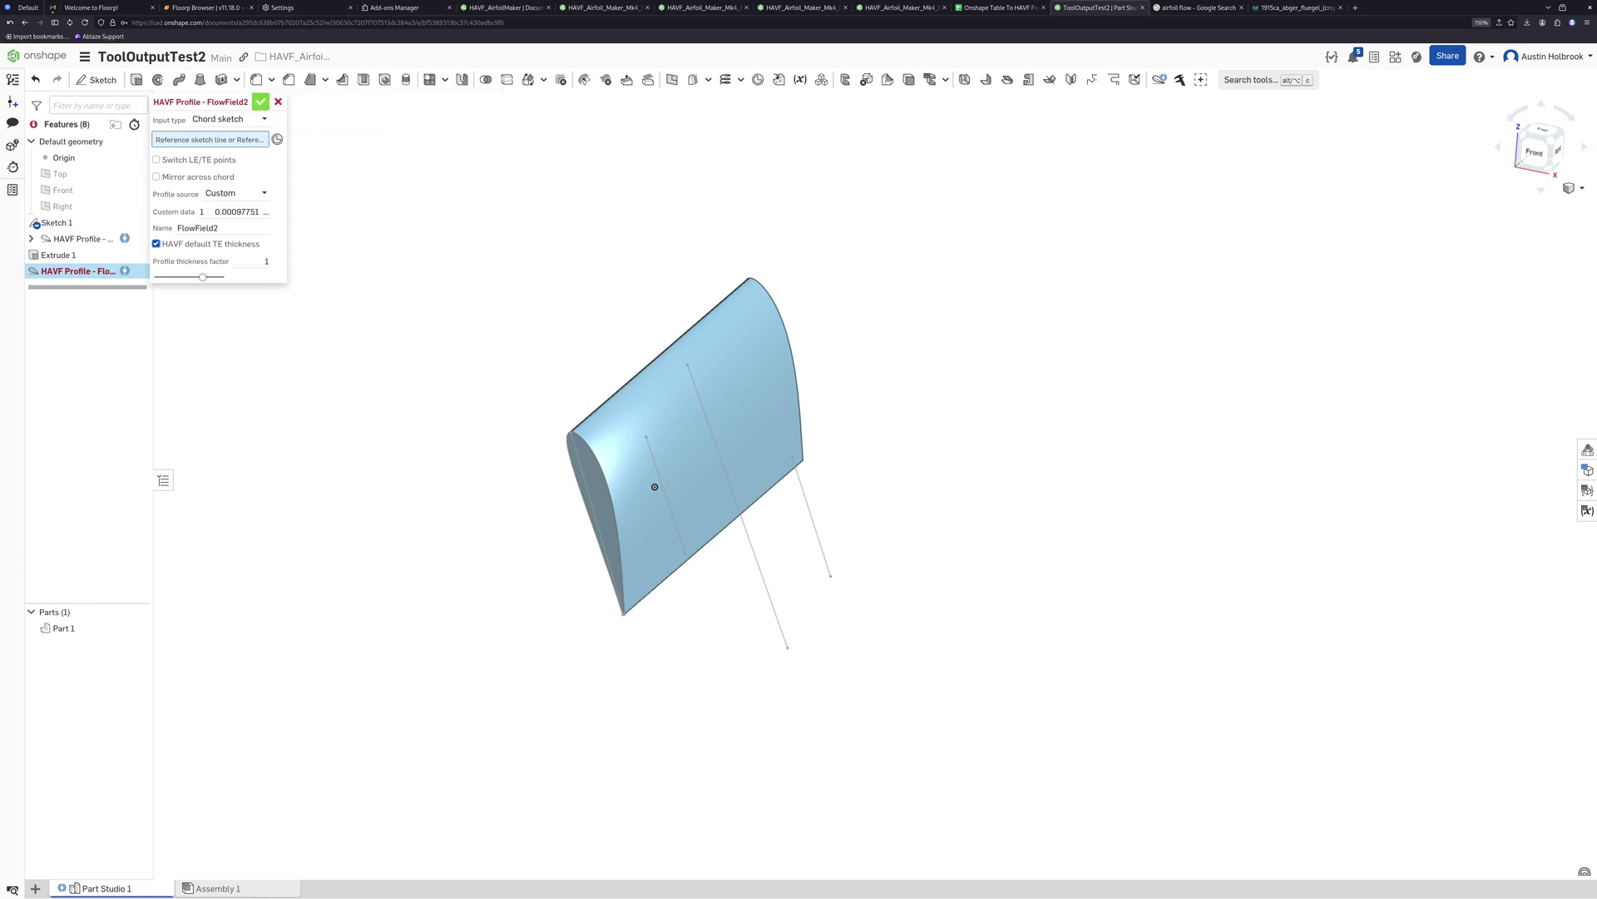
key(Return)
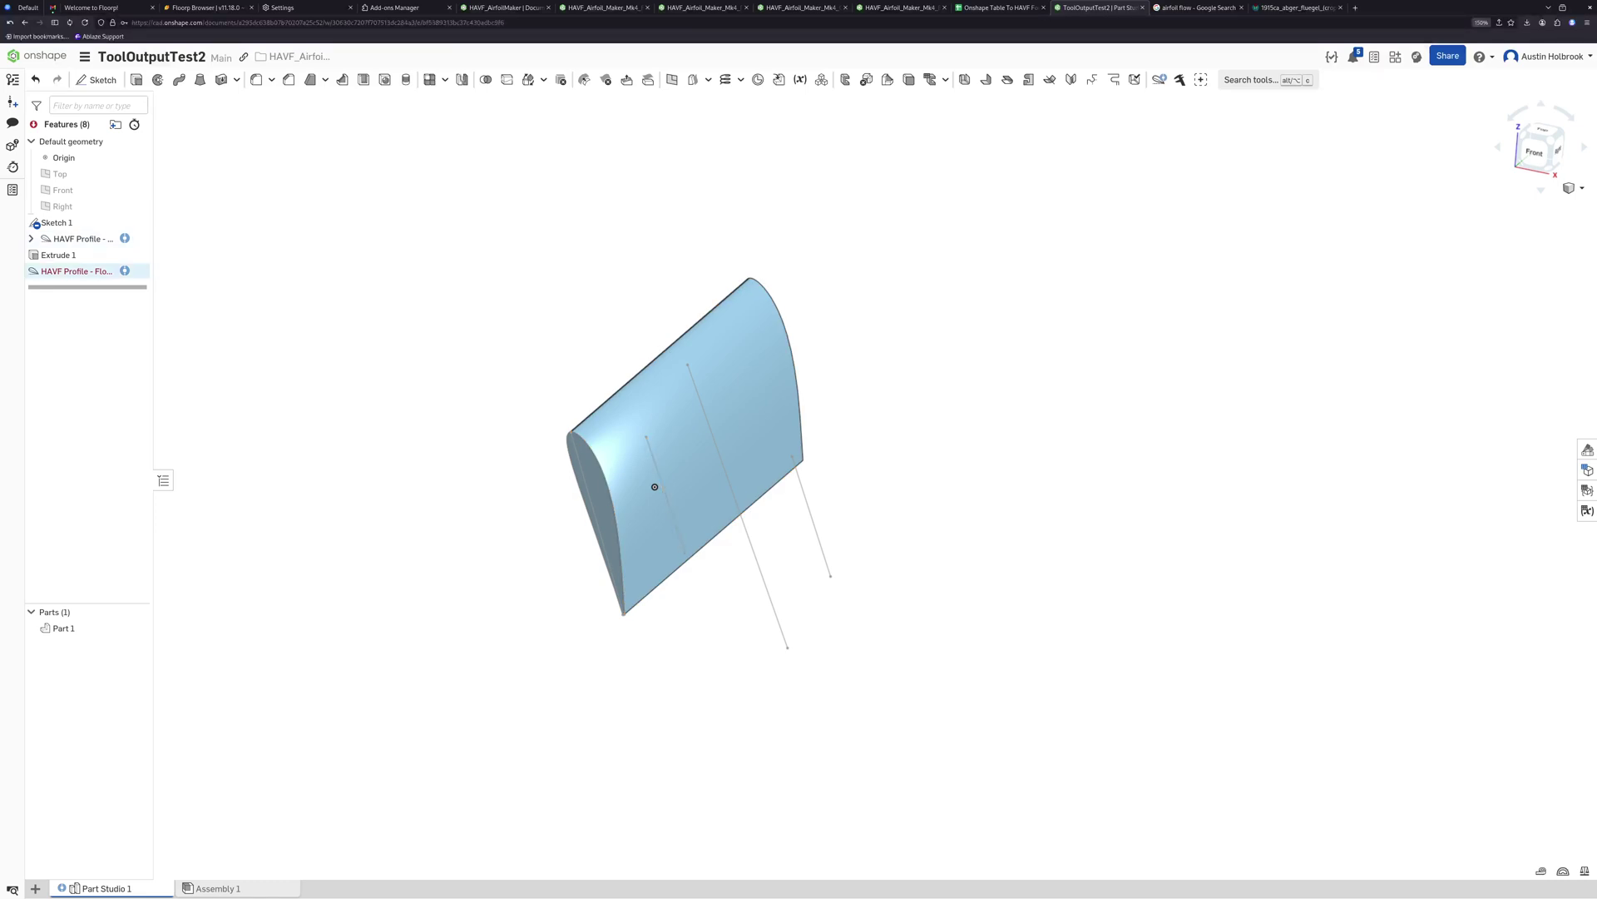
Edit the FlowField2 profile to use the short Sketch 1 chord line nearest the first airfoil as its reference
double_click(77, 270)
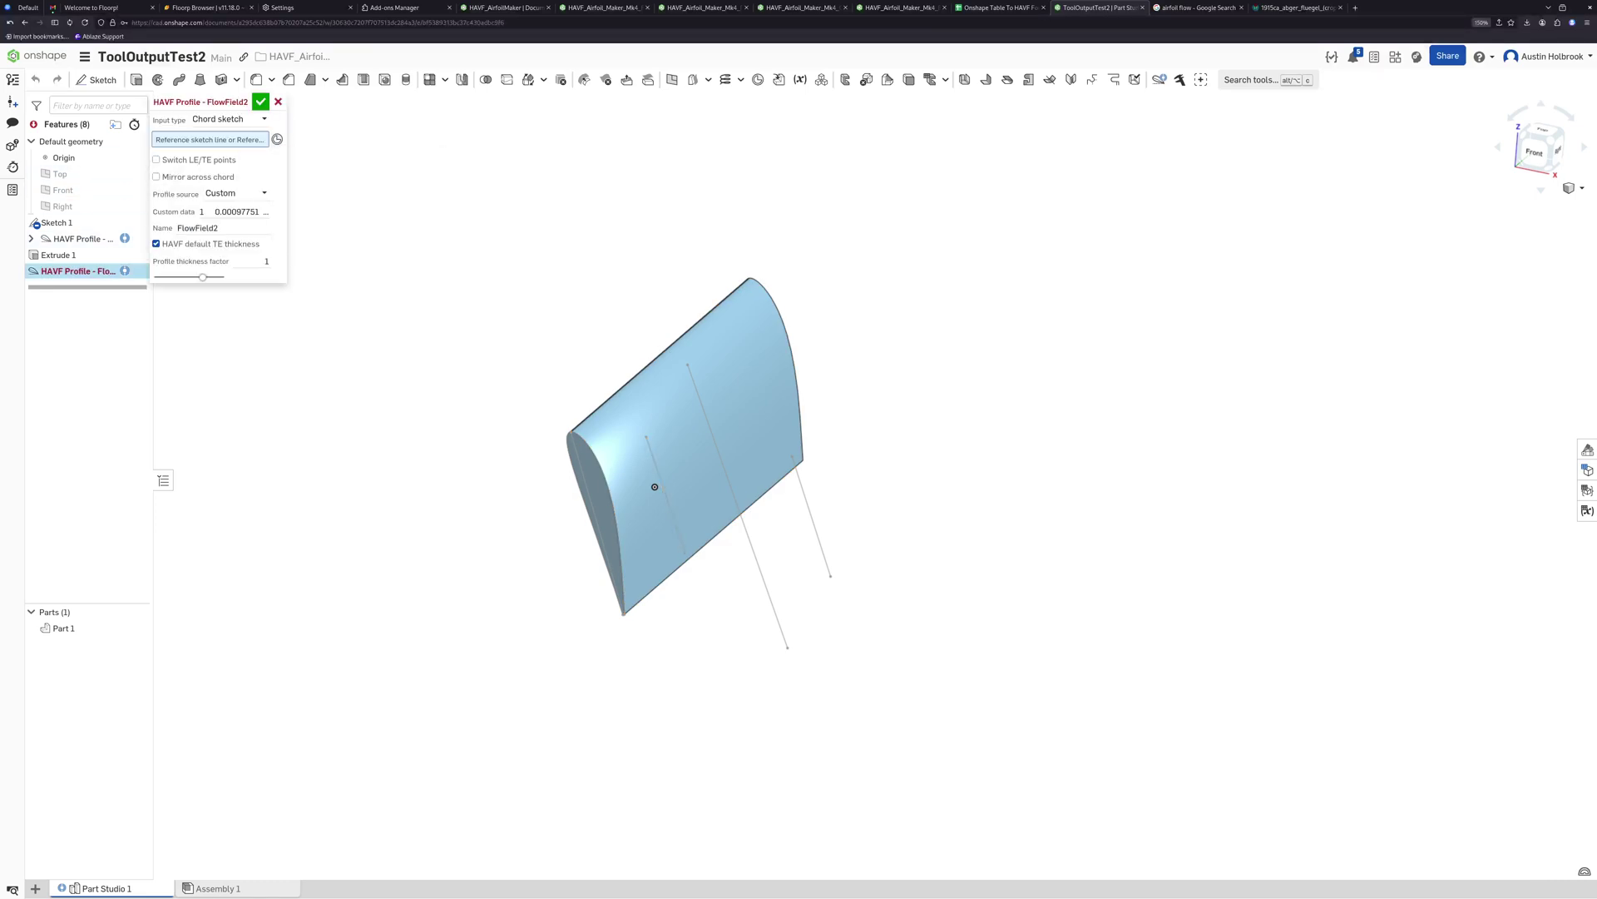
click(655, 487)
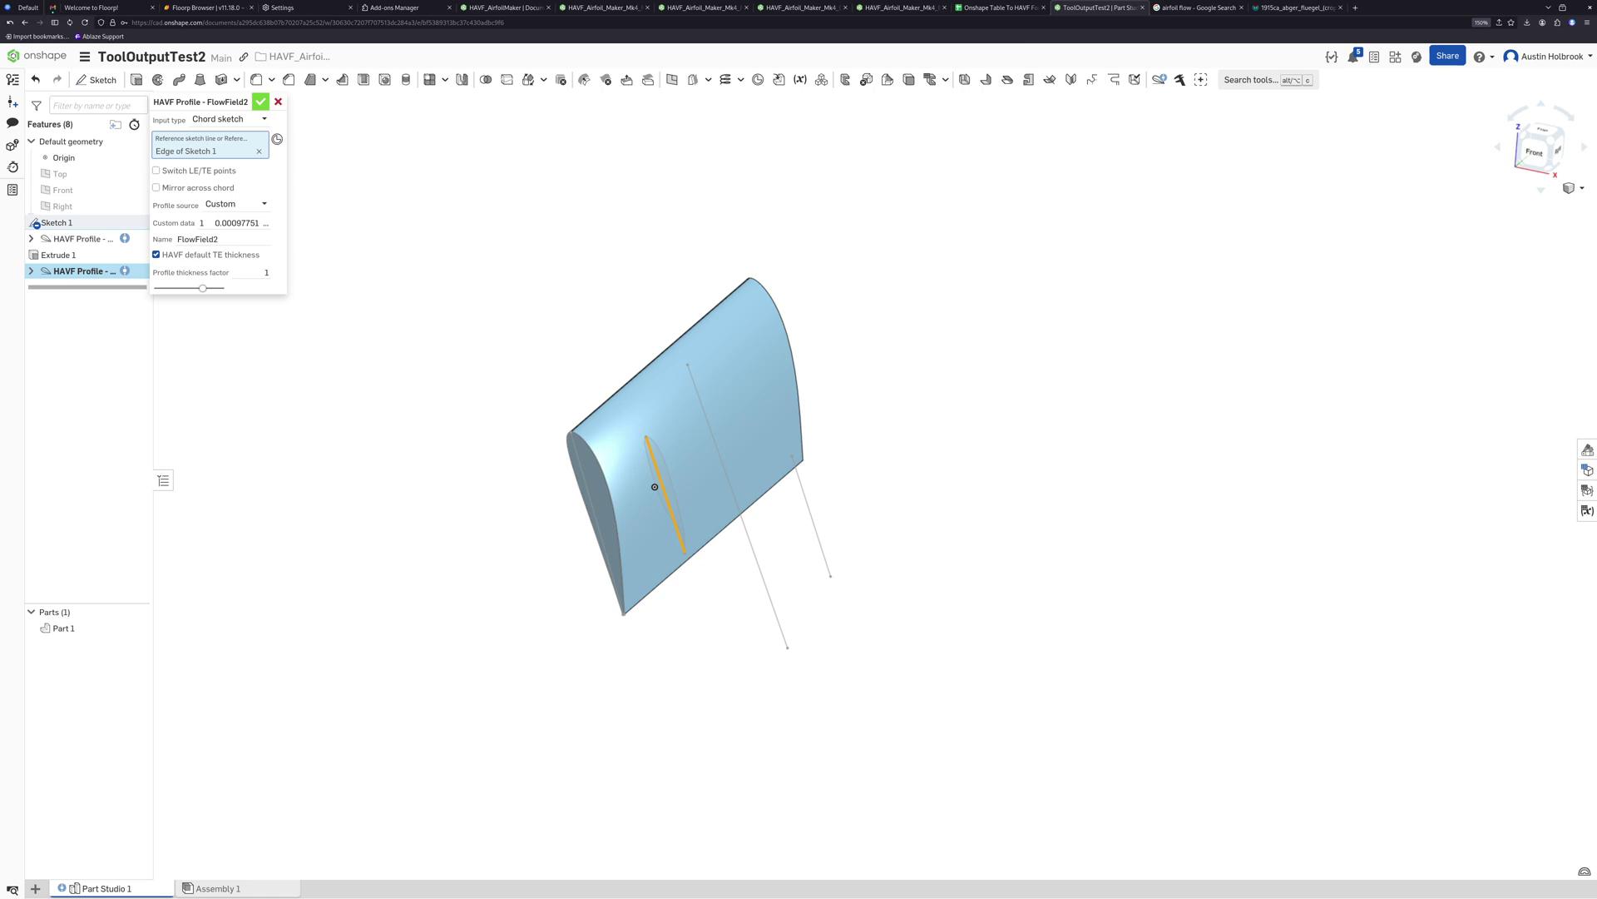
key(Return)
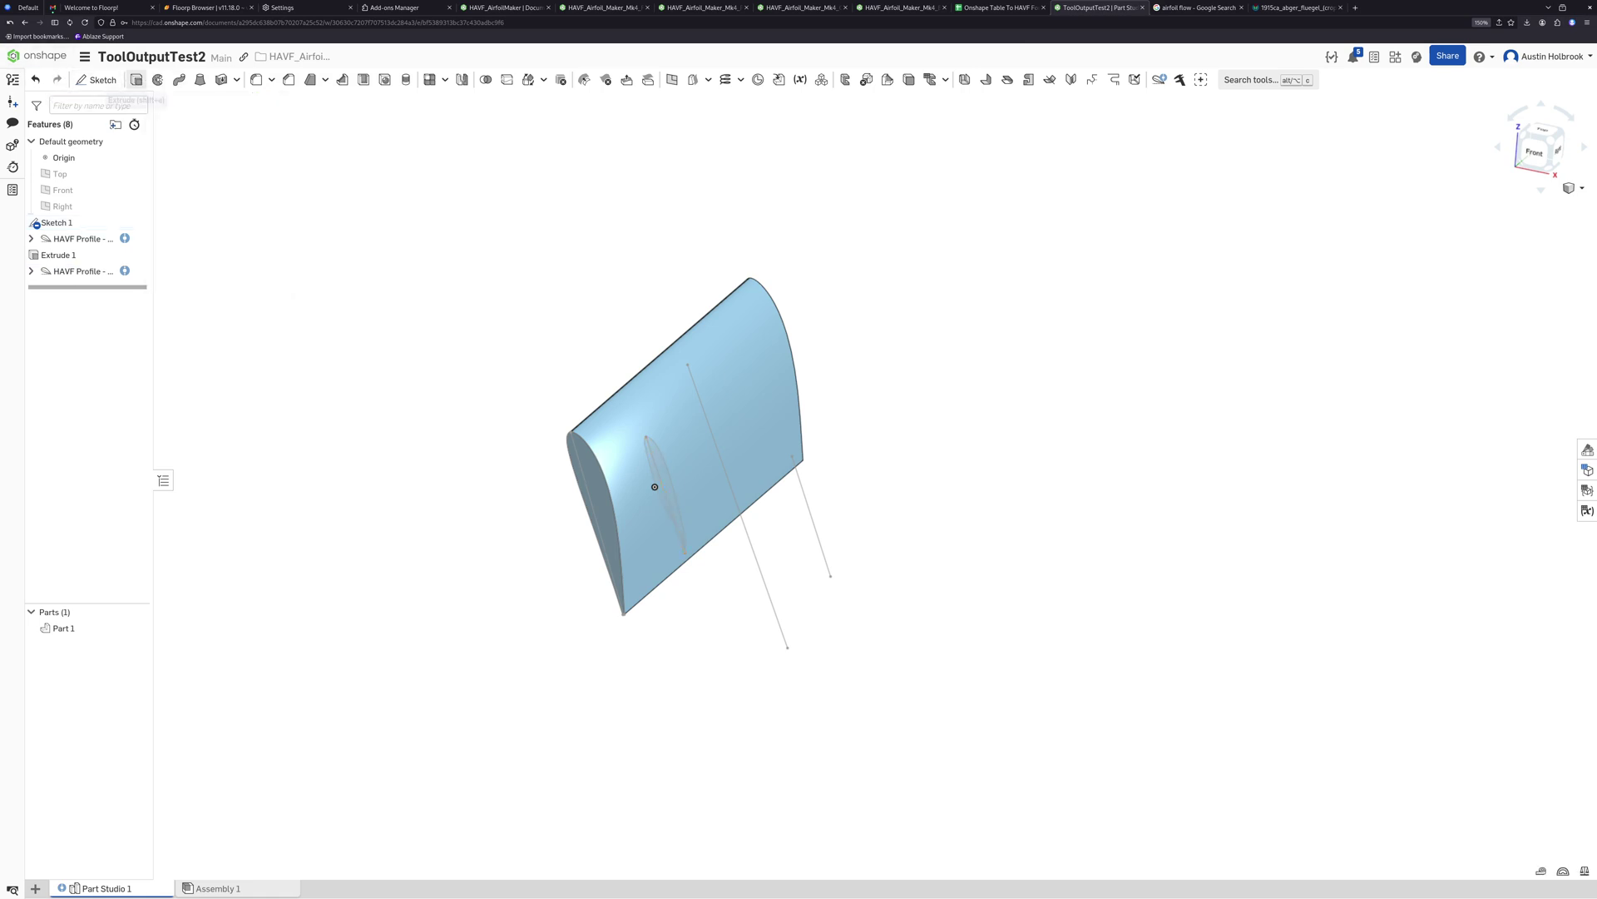
Extrude the FlowField2 profile face as a new solid to a depth of about 376 mm in the first extrusion's direction
key(shift+e)
click(655, 486)
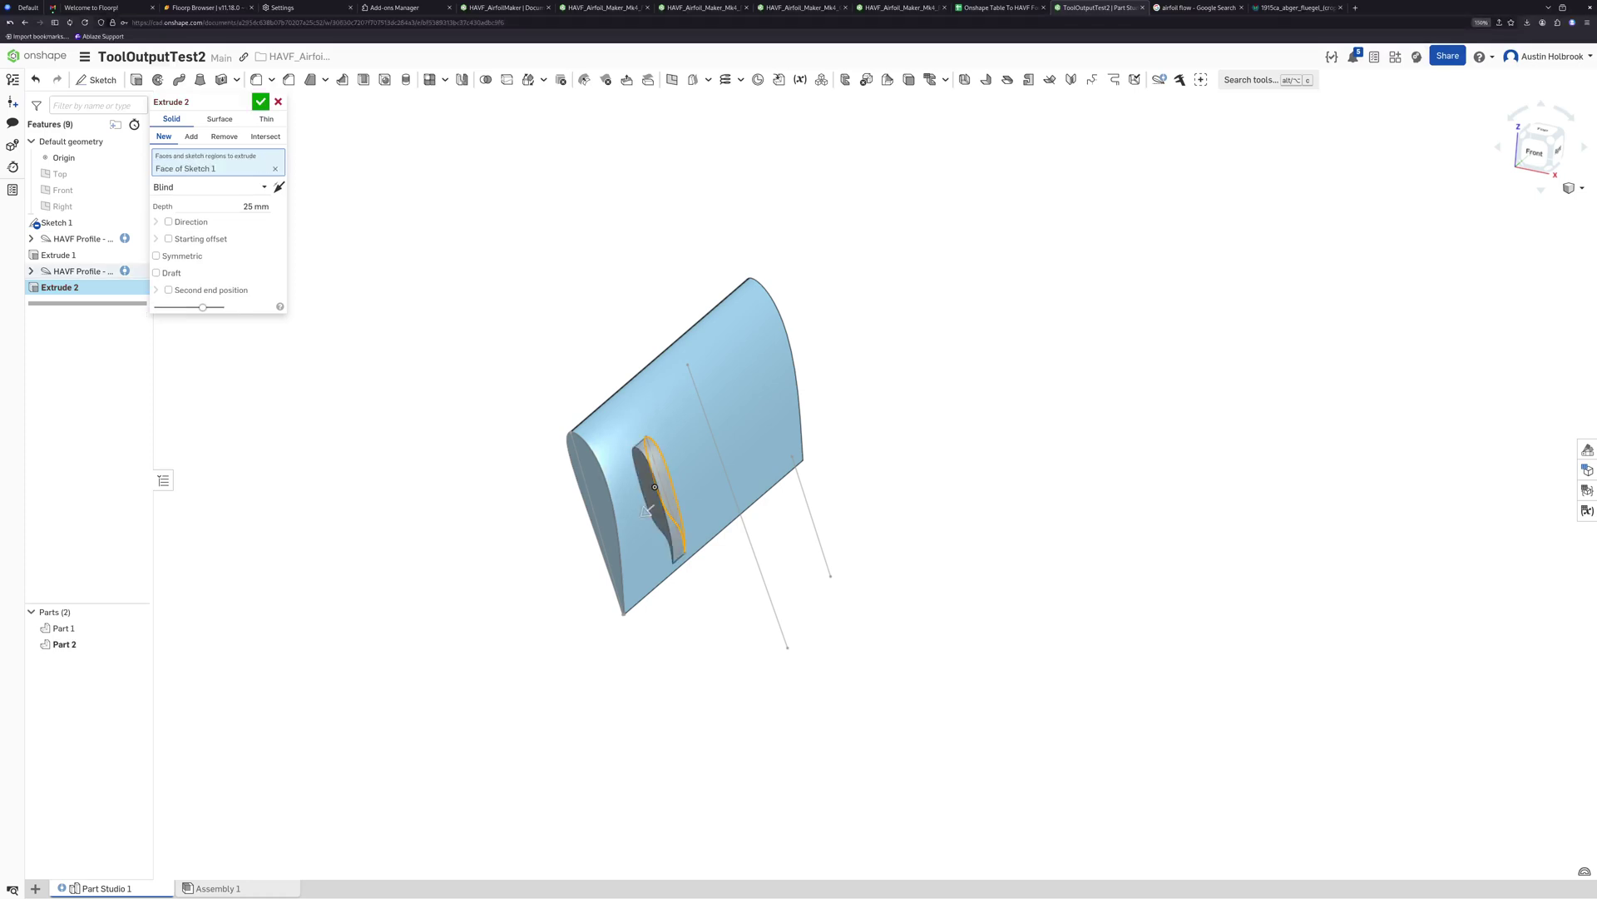
key(Return)
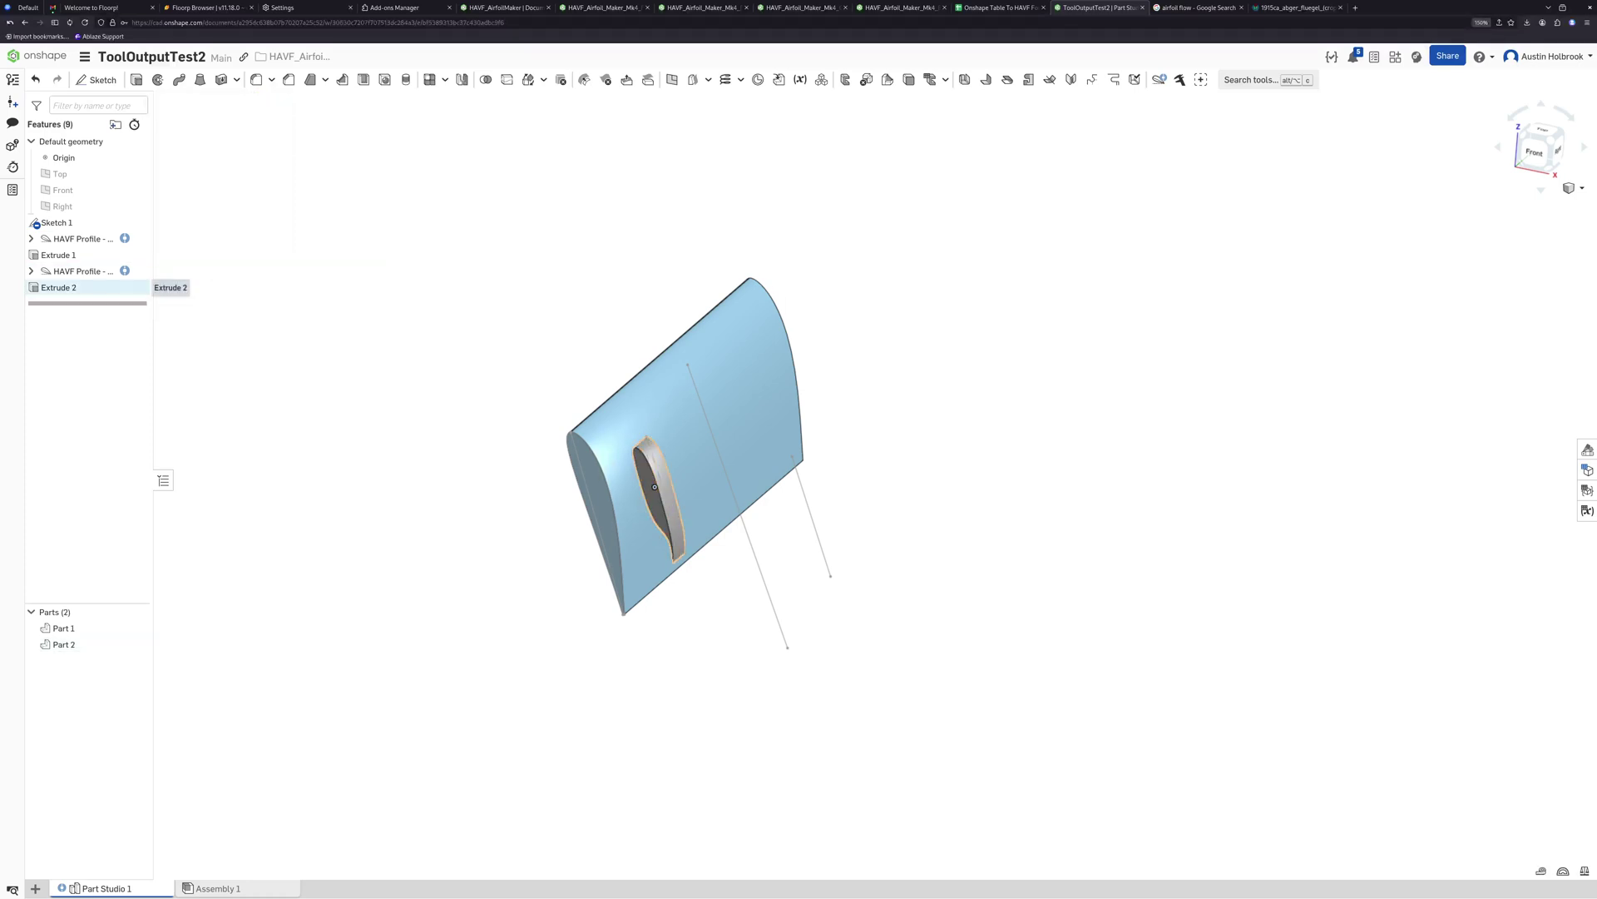
double_click(655, 487)
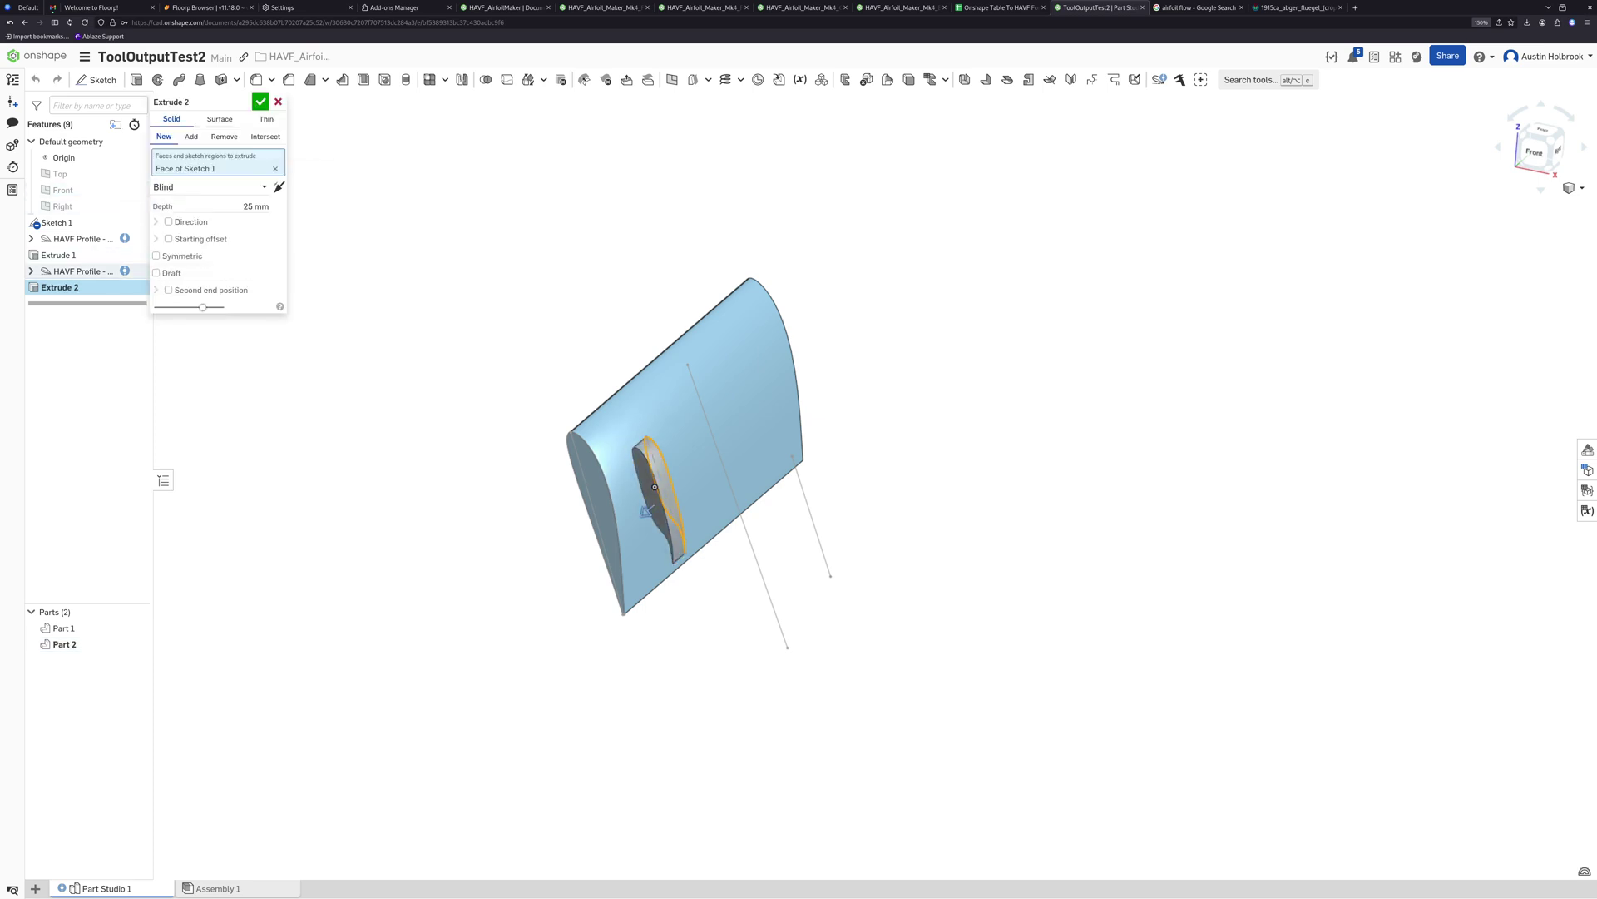
drag(647, 510, 852, 334)
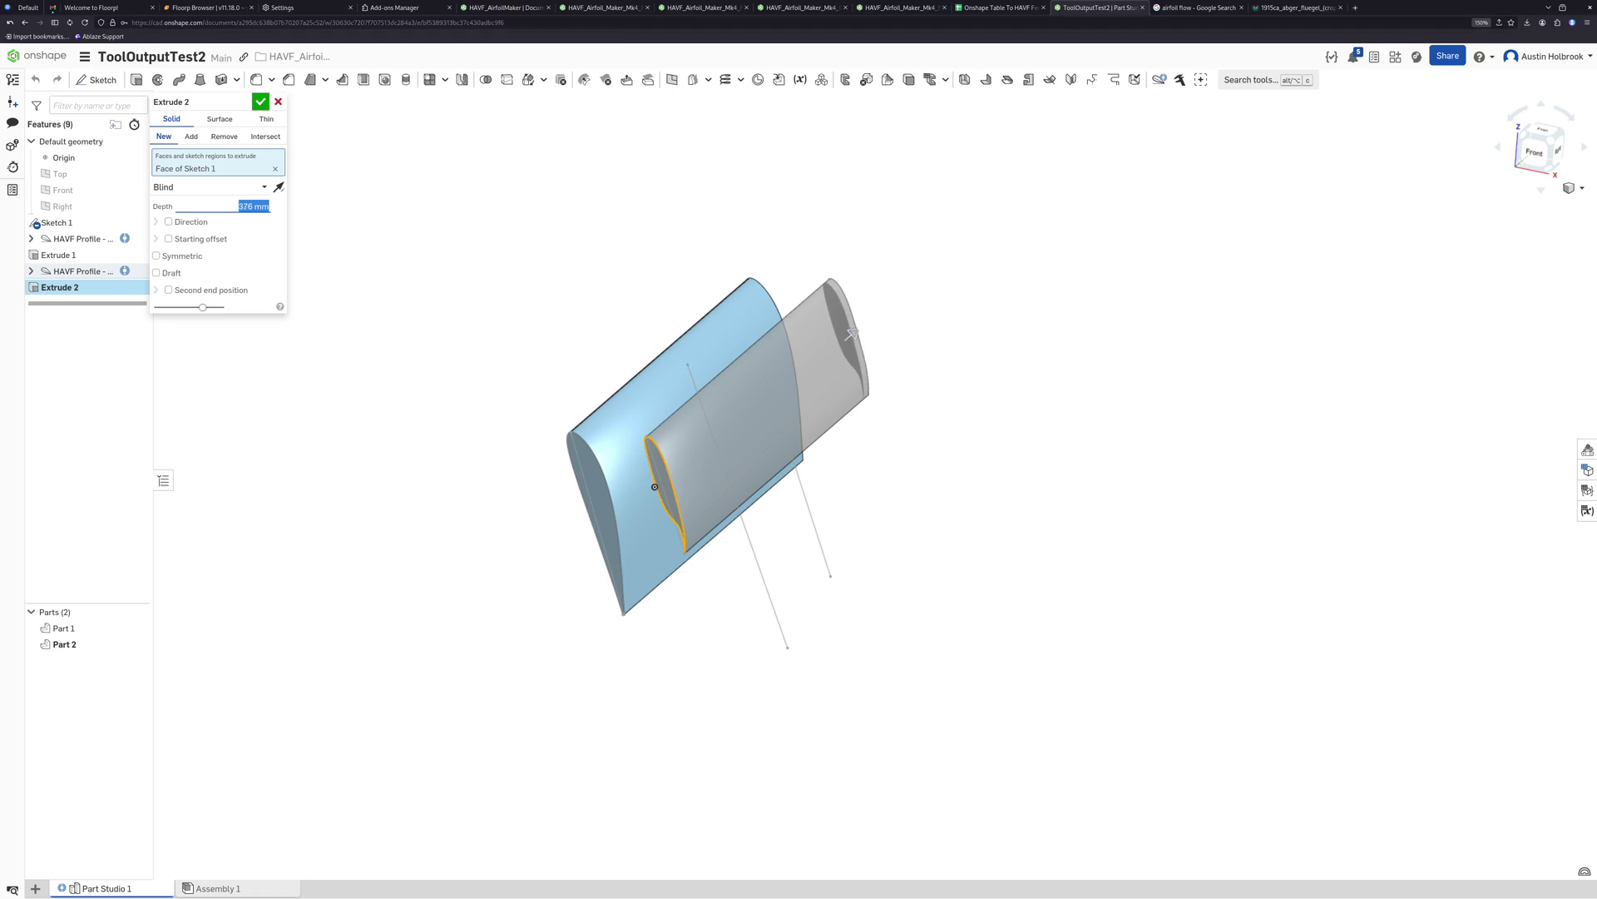
key(Return)
mouse_move(655, 487)
right_down()
mouse_move(683, 429)
mouse_move(647, 470)
right_up()
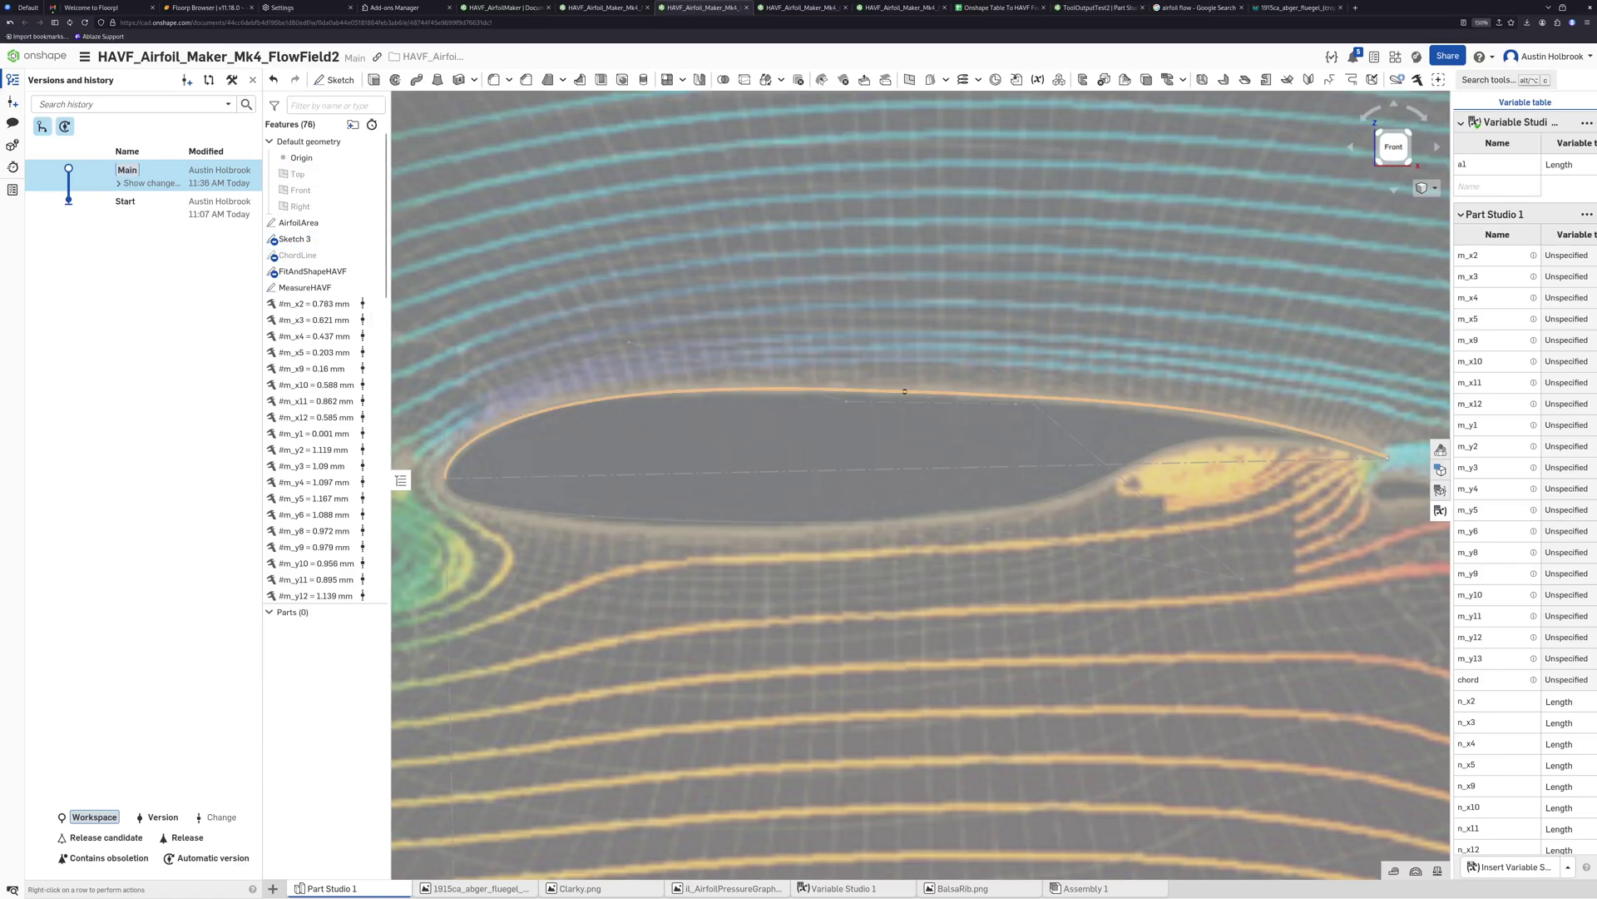
double_click(312, 271)
drag(629, 342, 636, 177)
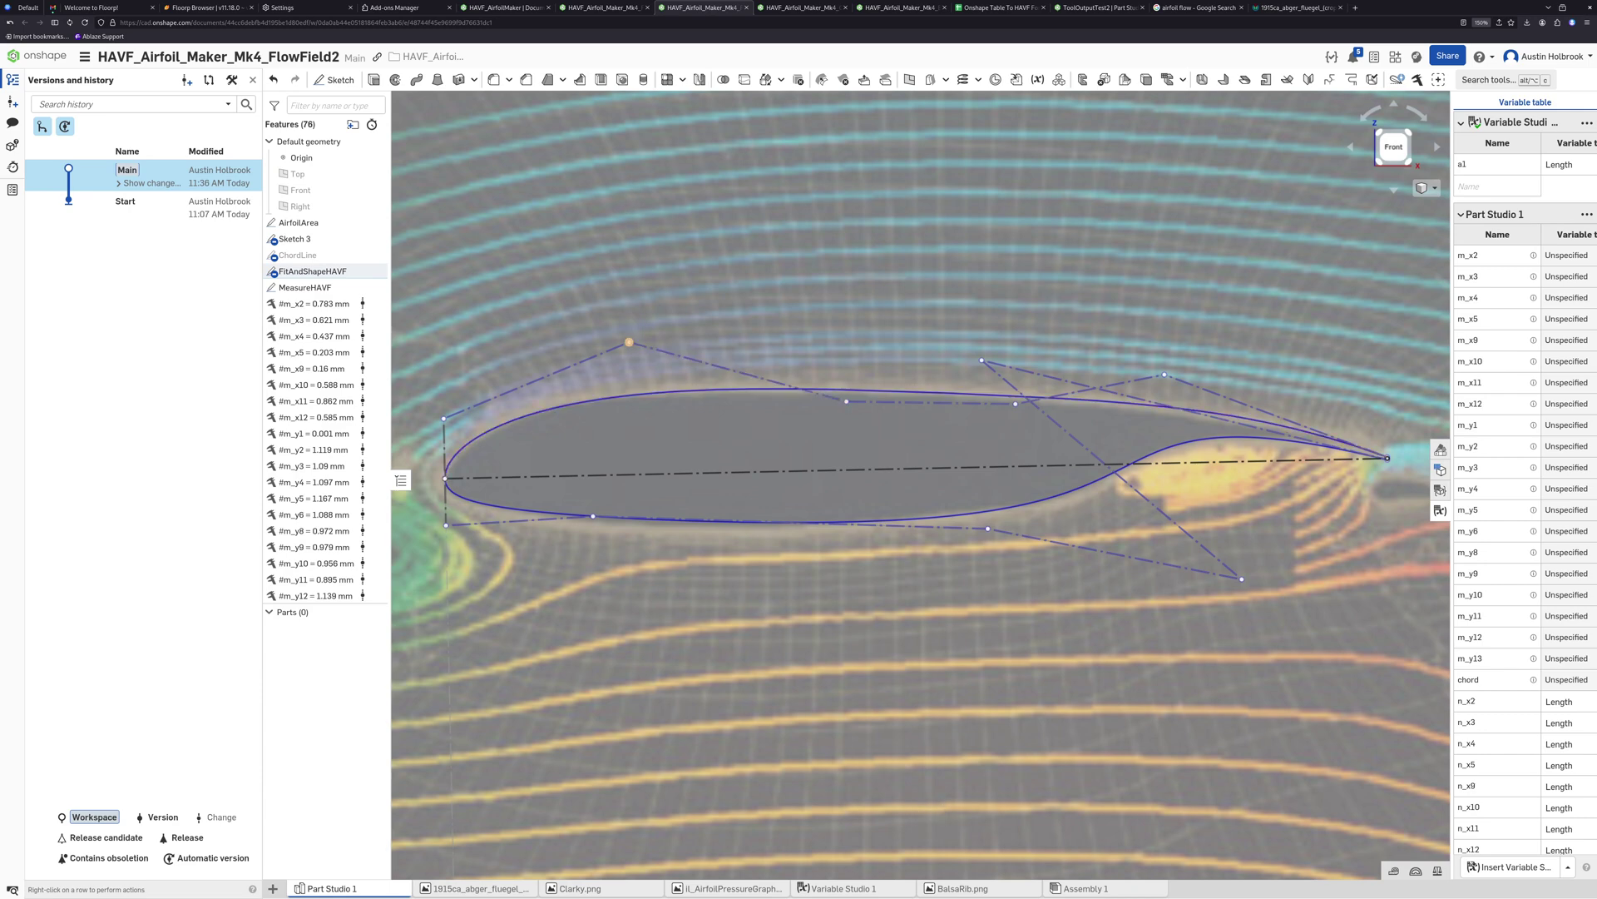
drag(634, 344, 738, 288)
drag(655, 329, 697, 312)
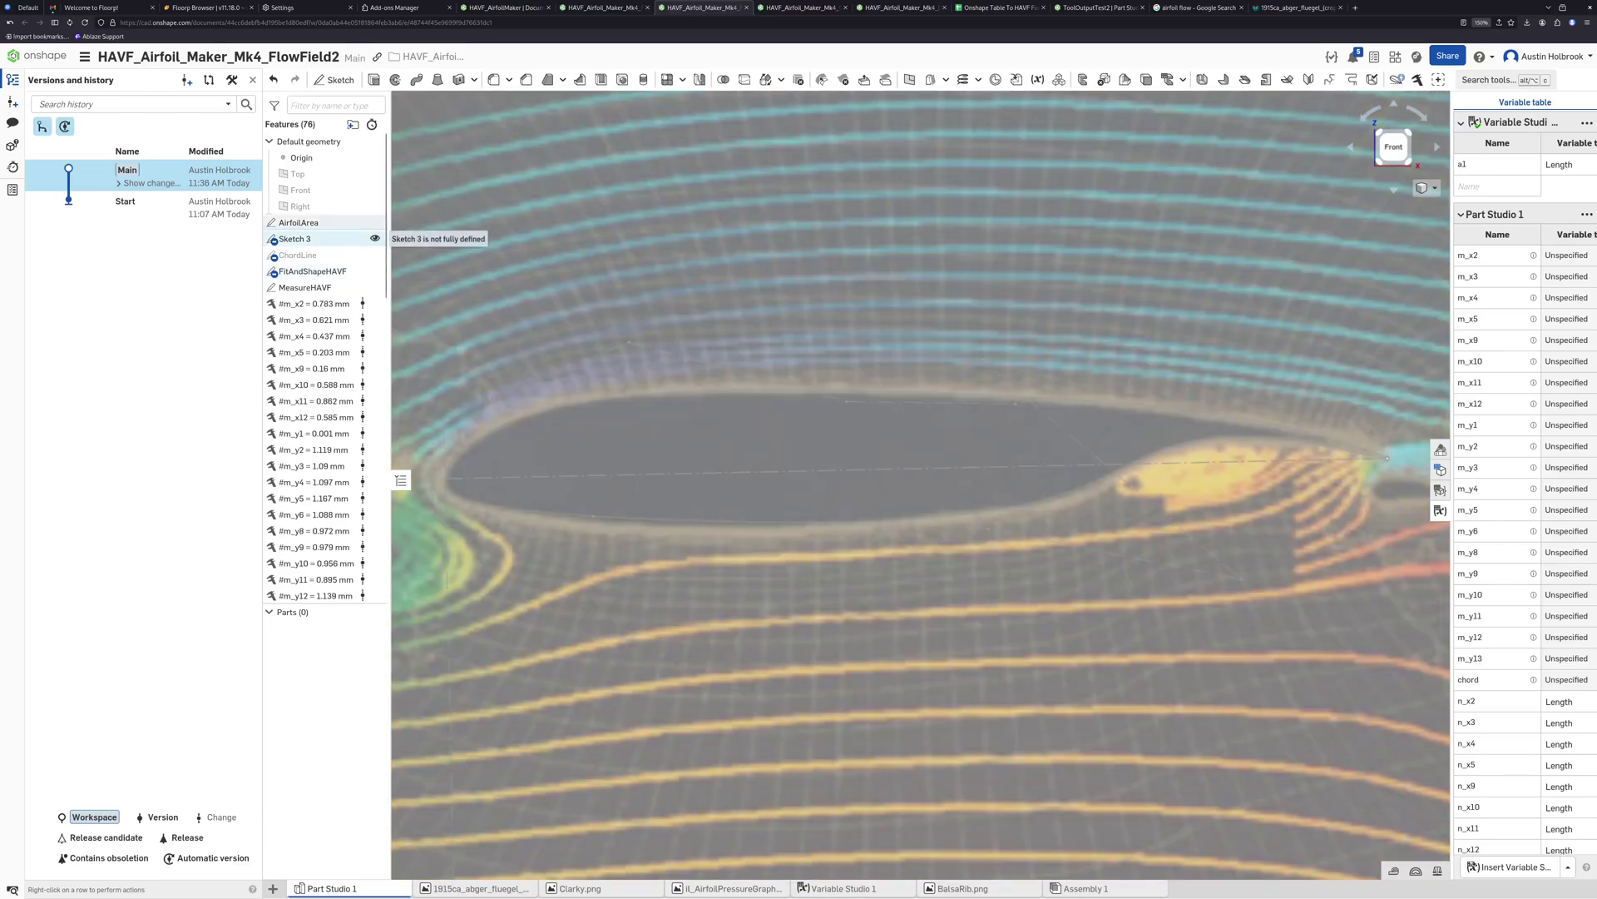
right_click(299, 240)
click(299, 268)
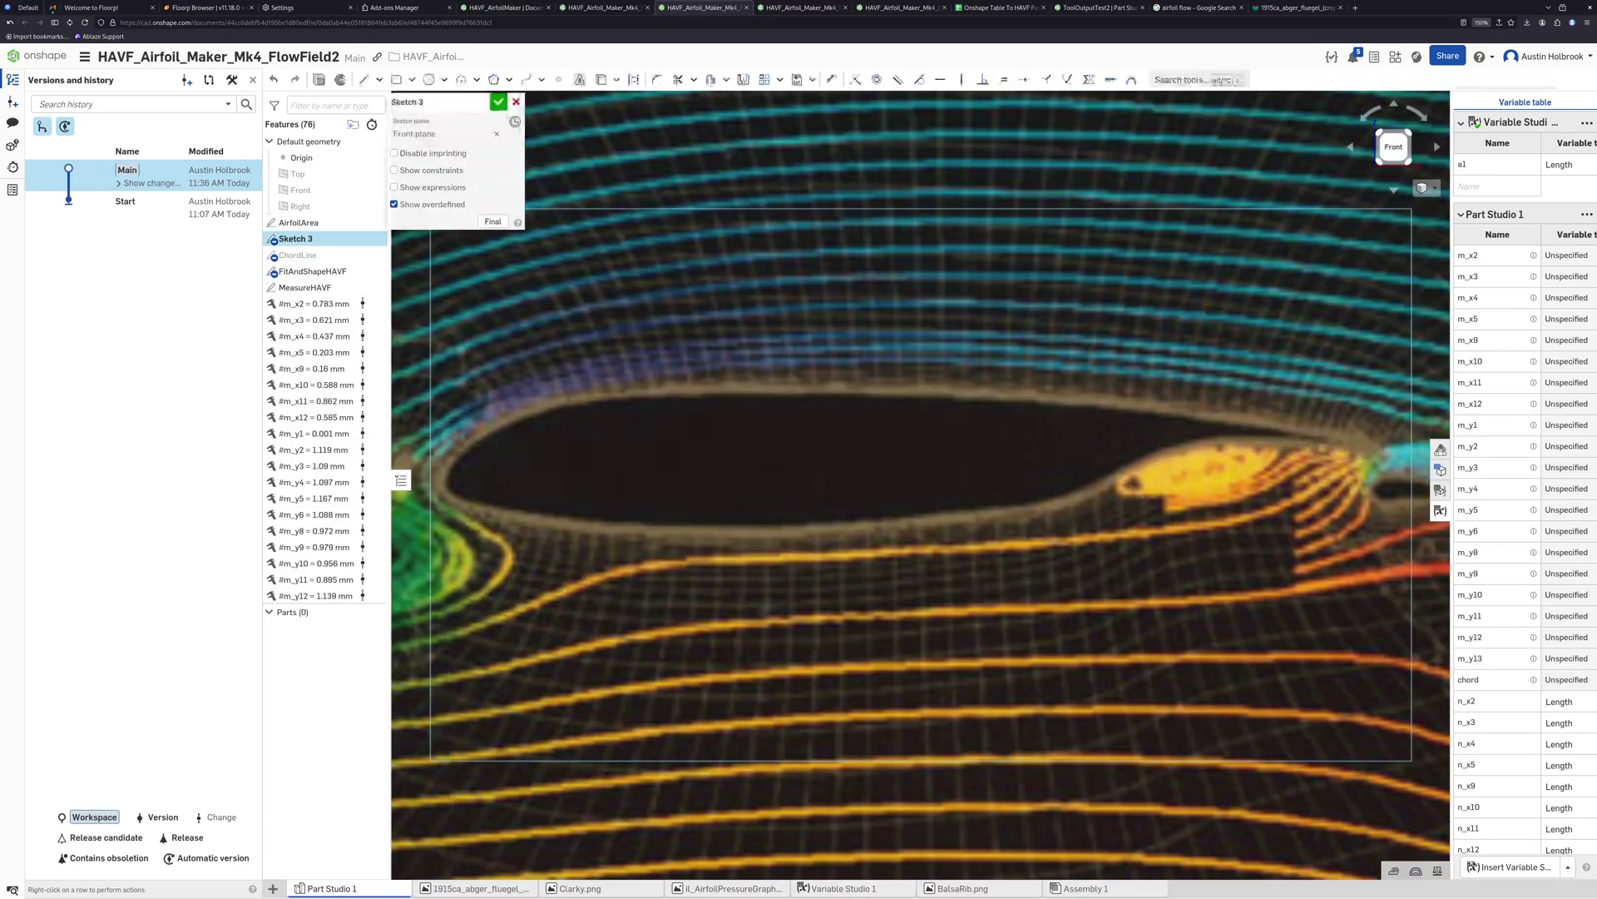
click(498, 101)
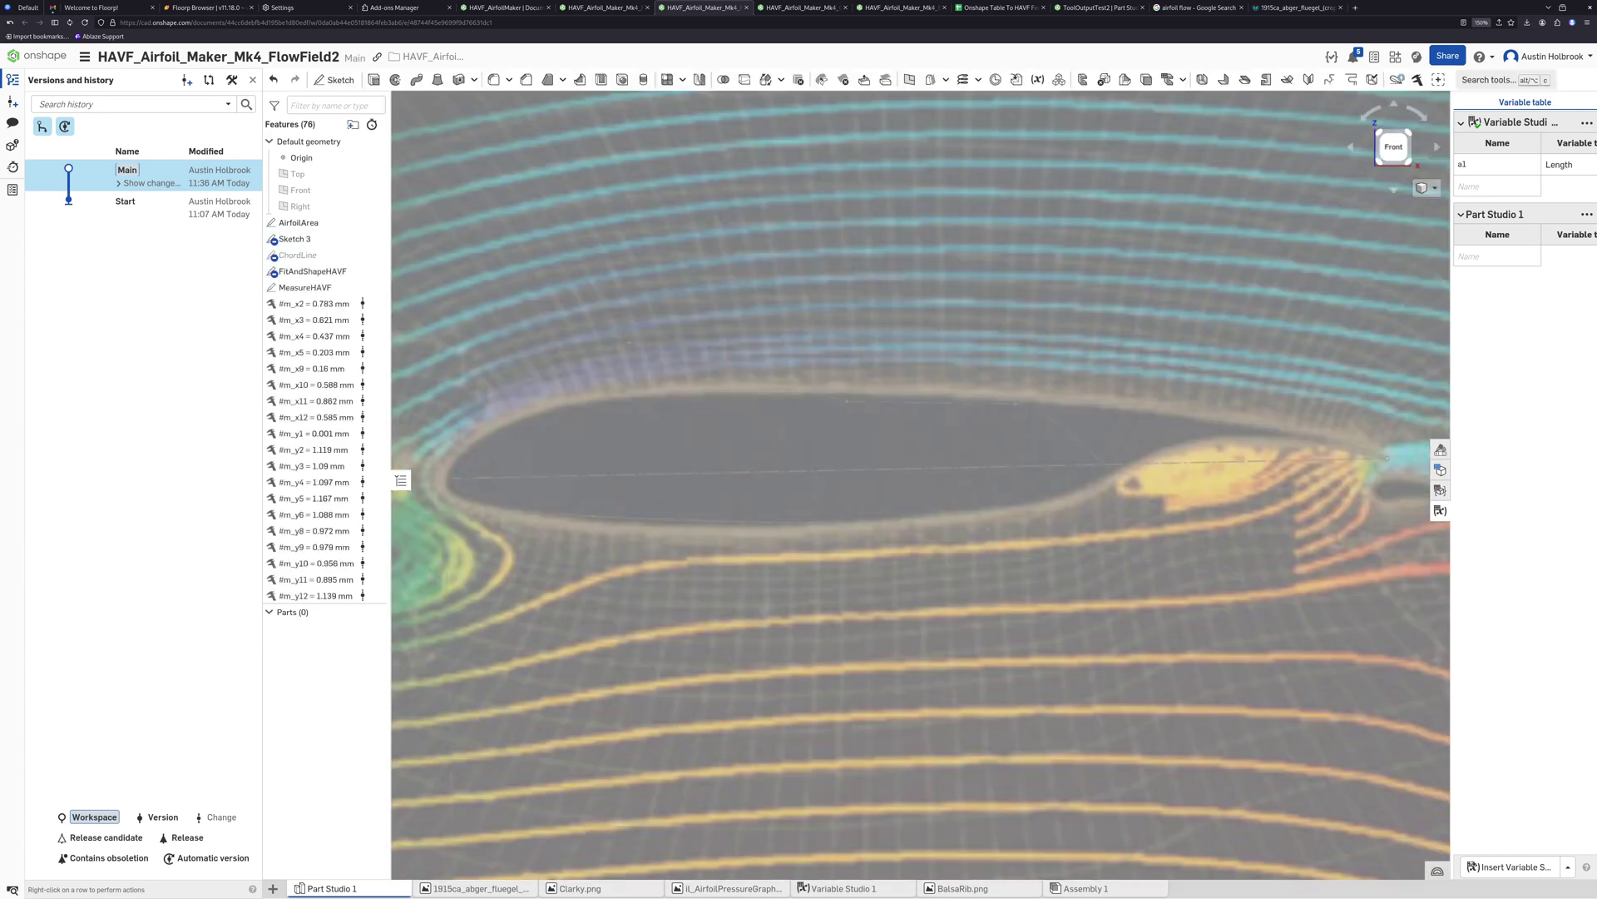
Edit the FitAndShapeHAVF sketch, moving the front upper control point far up and aft to bulge the upper surface, and accept it
double_click(315, 271)
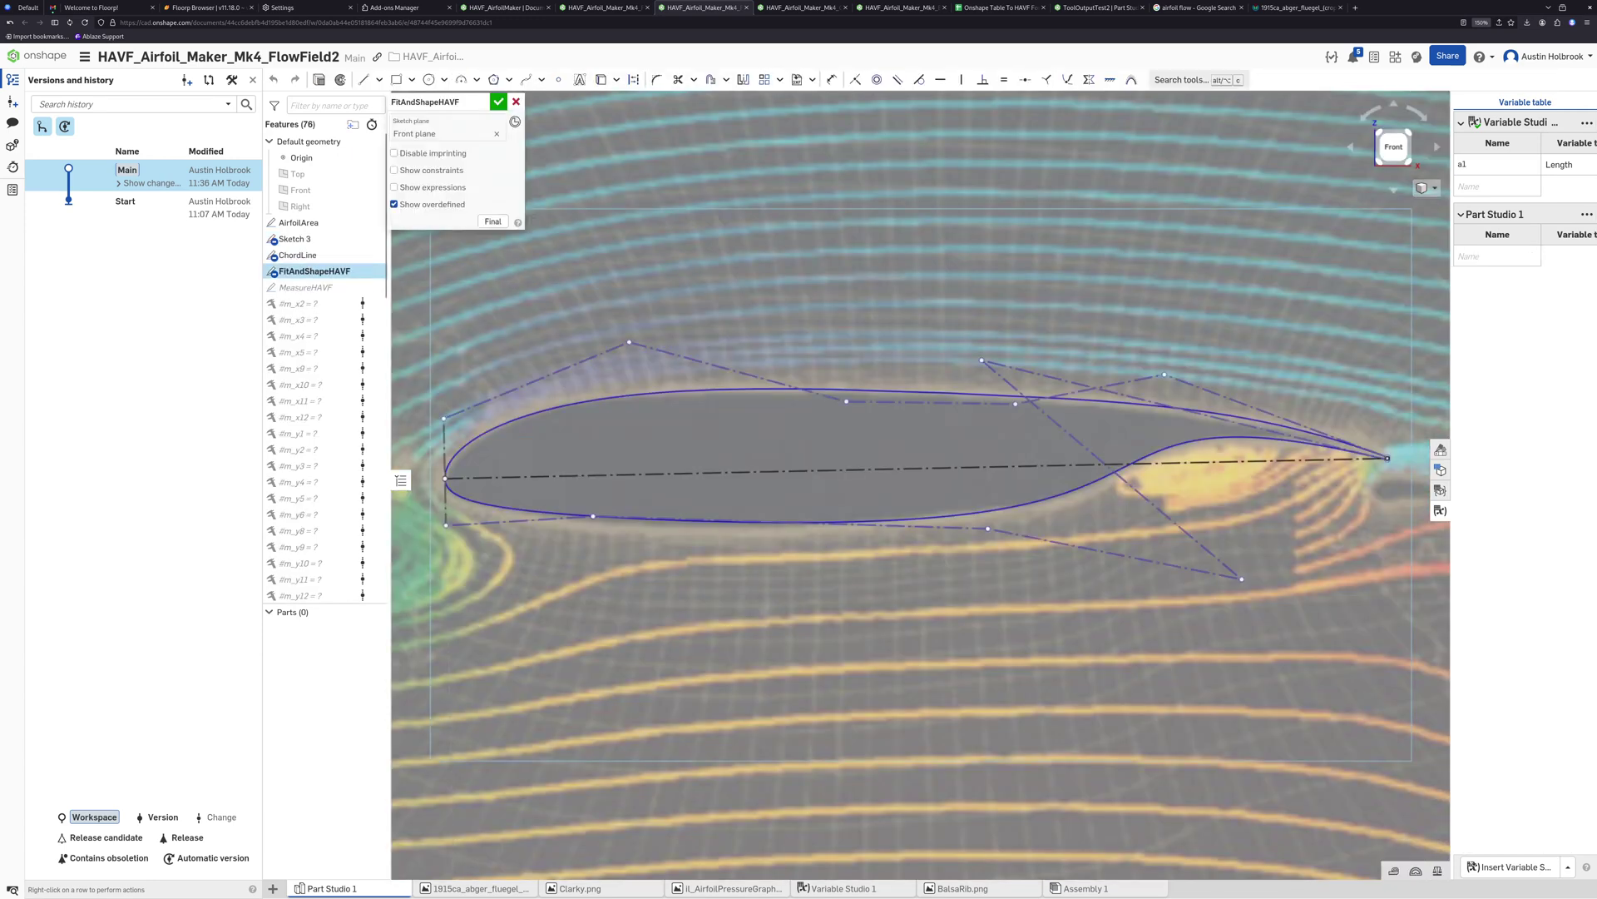
drag(629, 342, 1109, 109)
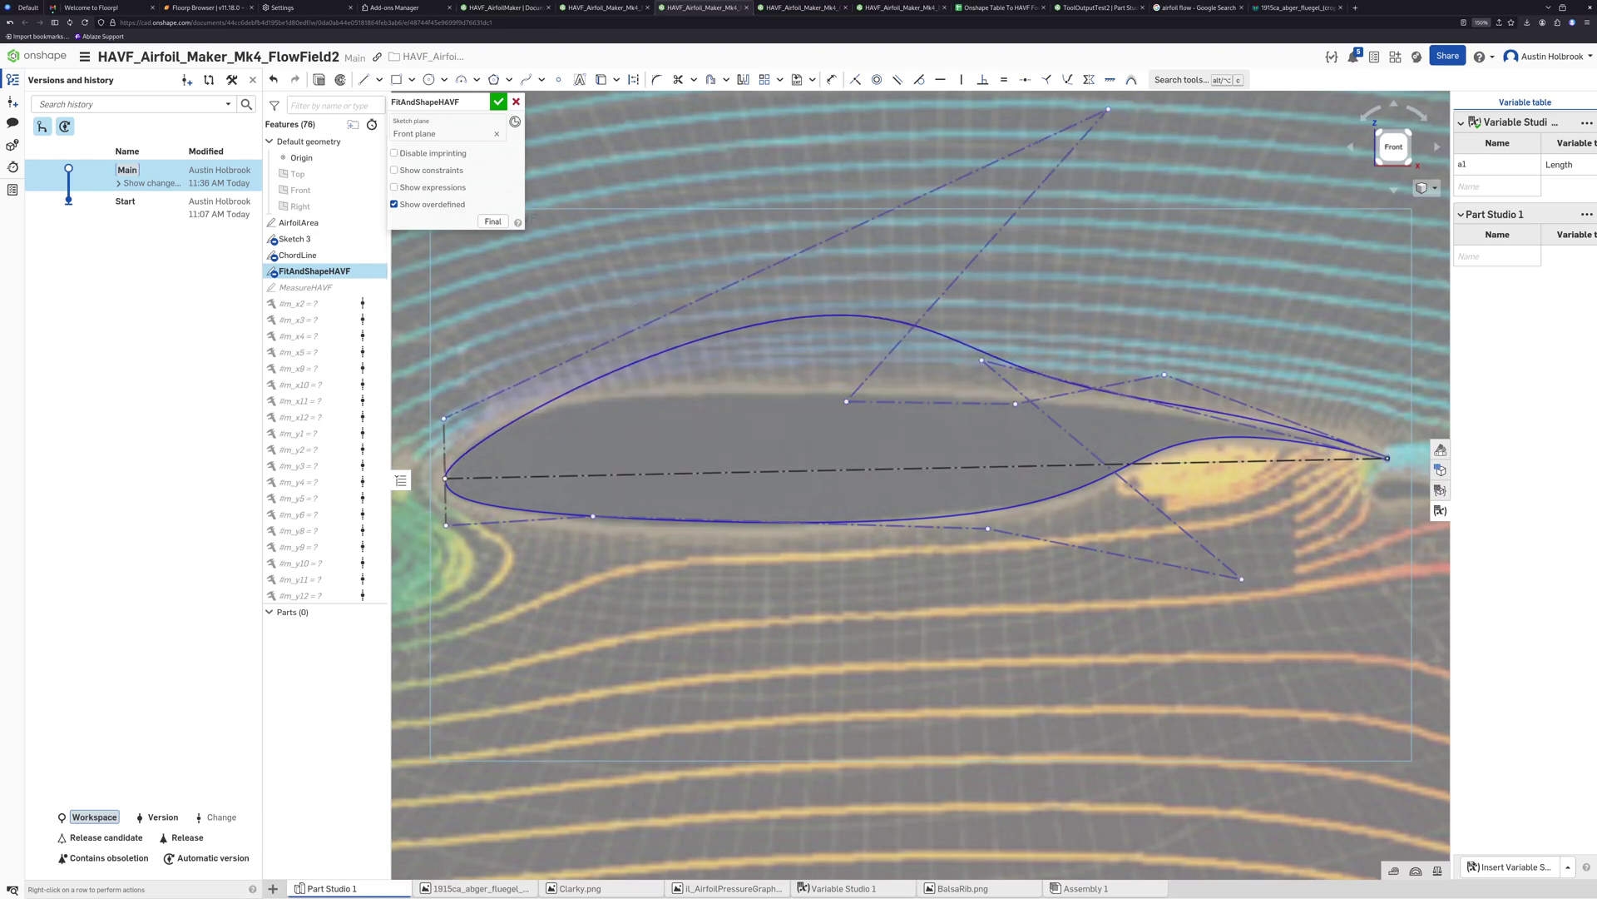
key(Return)
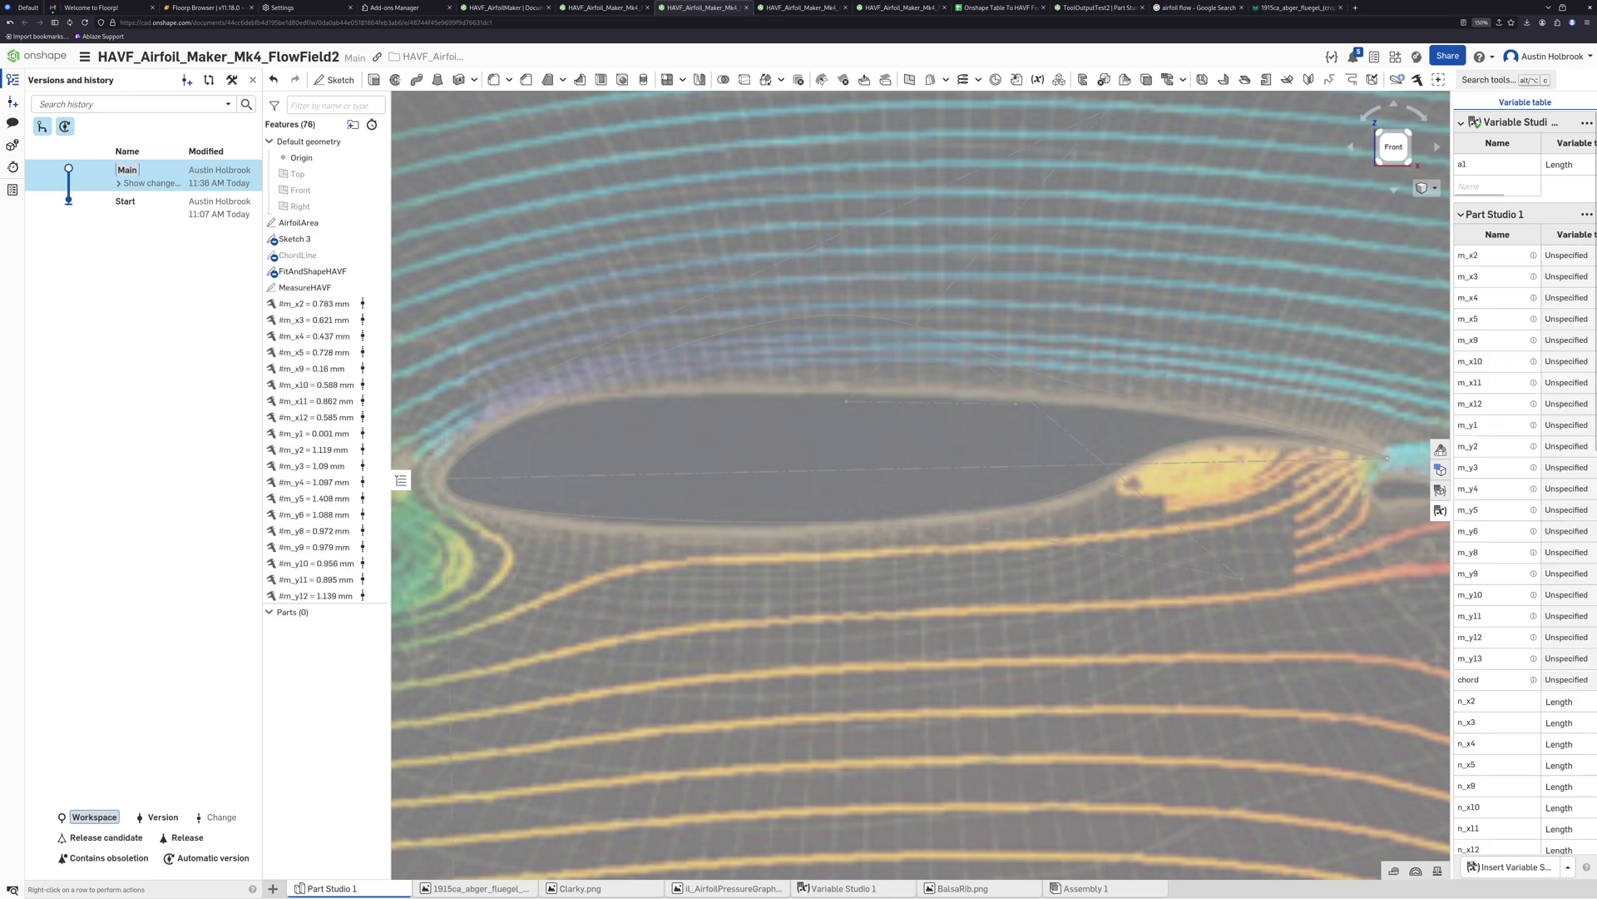
Copy the Part Studio 1 variable table of the FlowField2 document and switch to the Onshape Table To HAVF Format spreadsheet
scroll(1000, 367, down, 3)
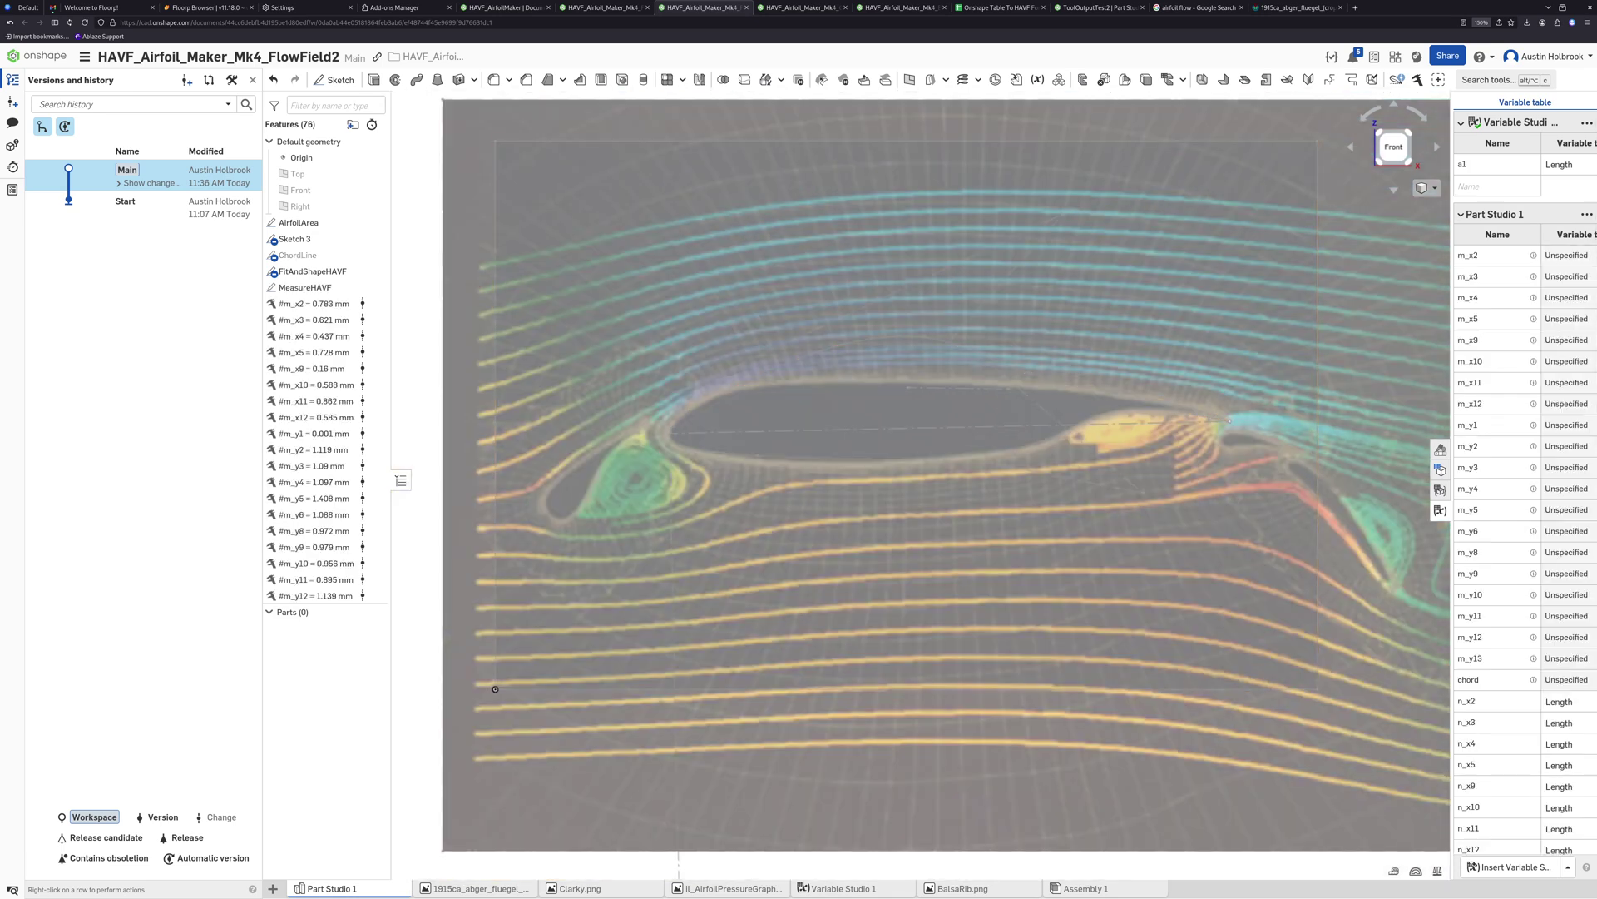
click(1585, 213)
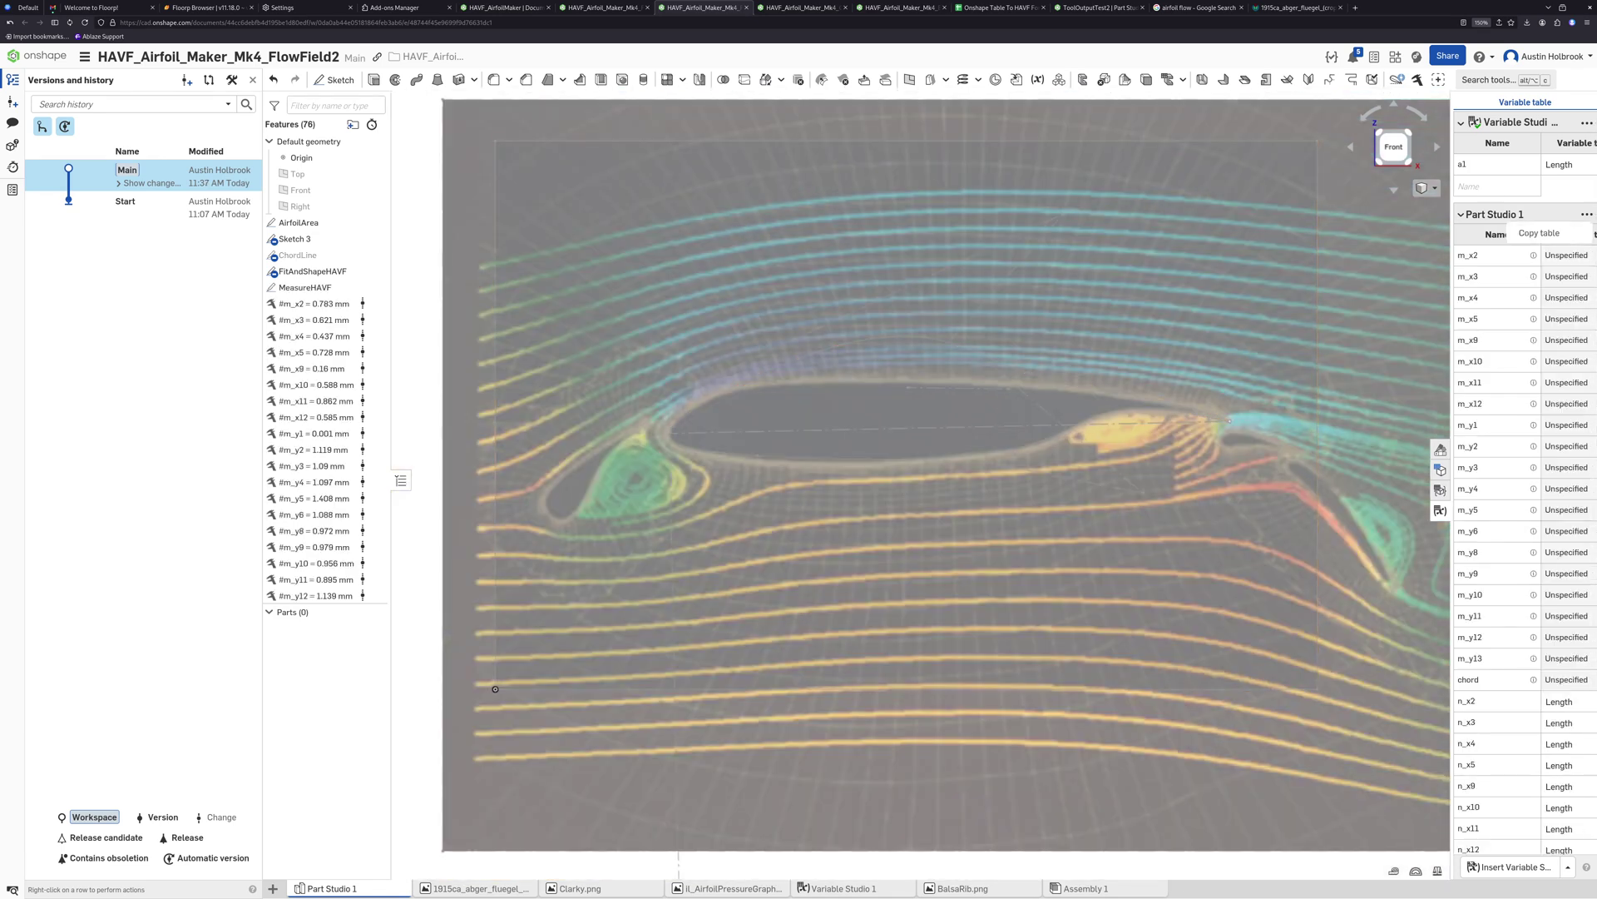
click(1547, 234)
click(998, 8)
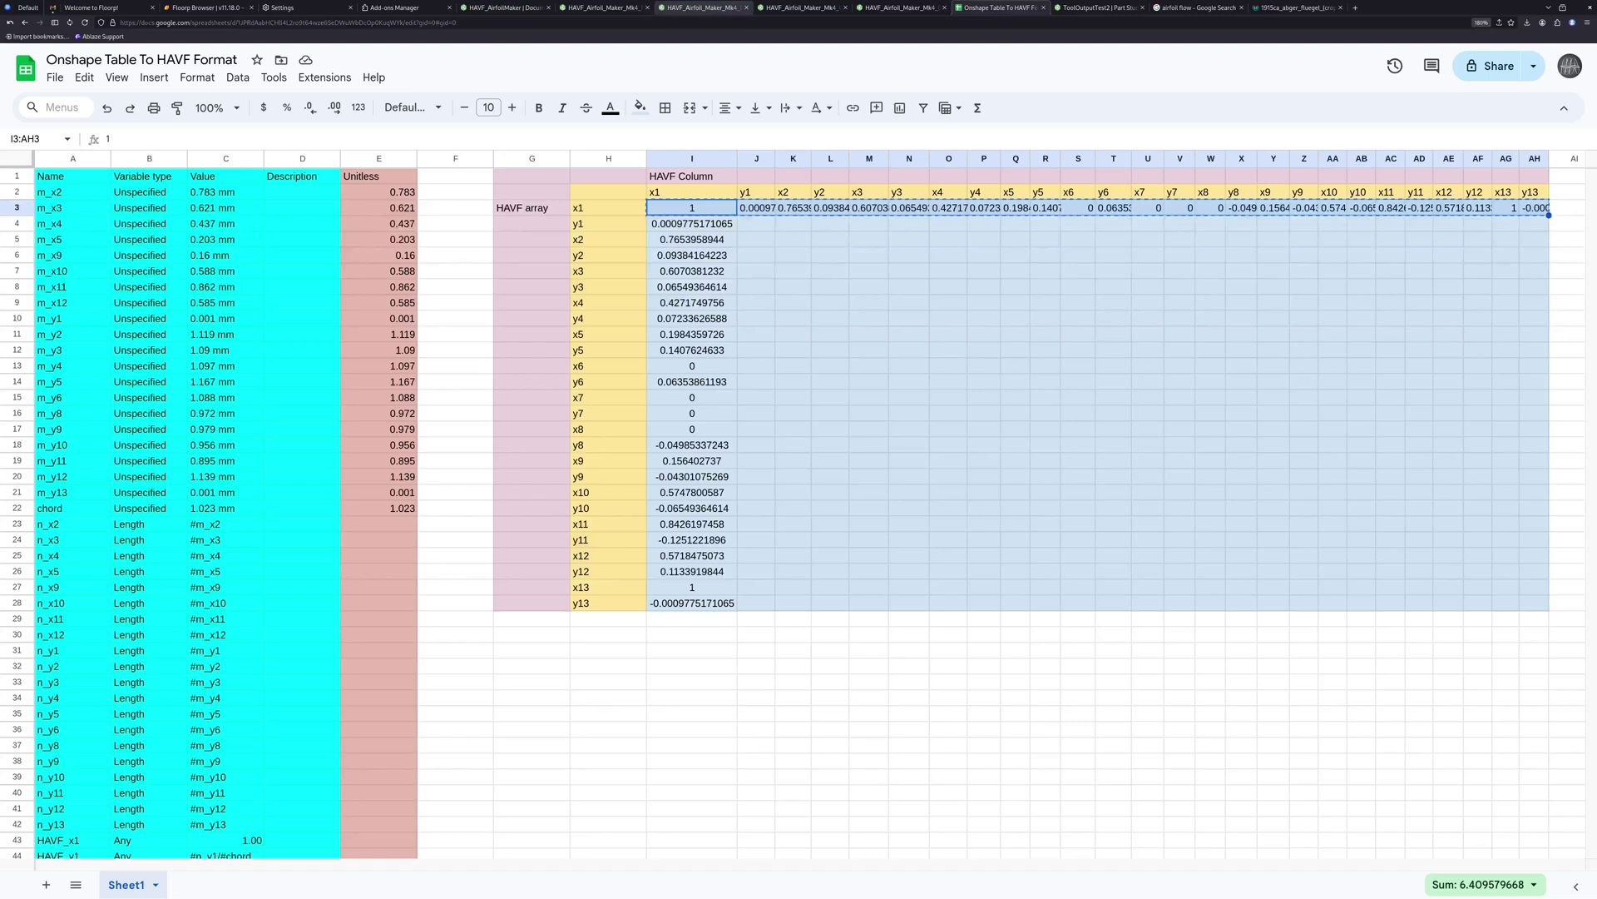
Paste the variable table at cell A1 and copy the recalculated HAVF array row I3:AH3
click(73, 176)
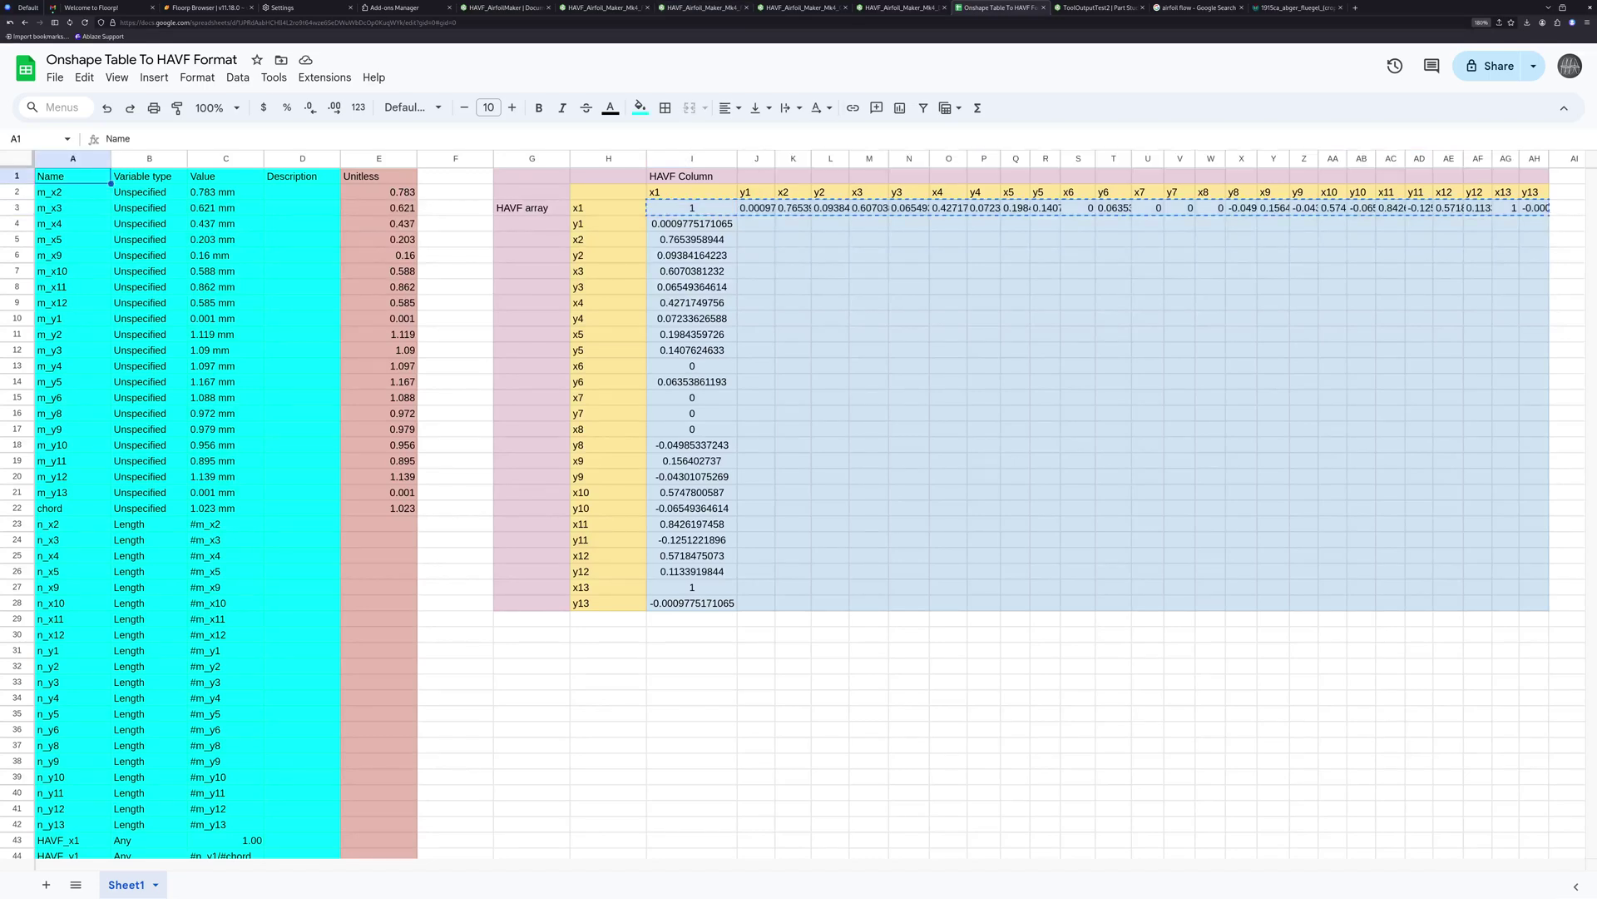
key(ctrl+v)
click(691, 207)
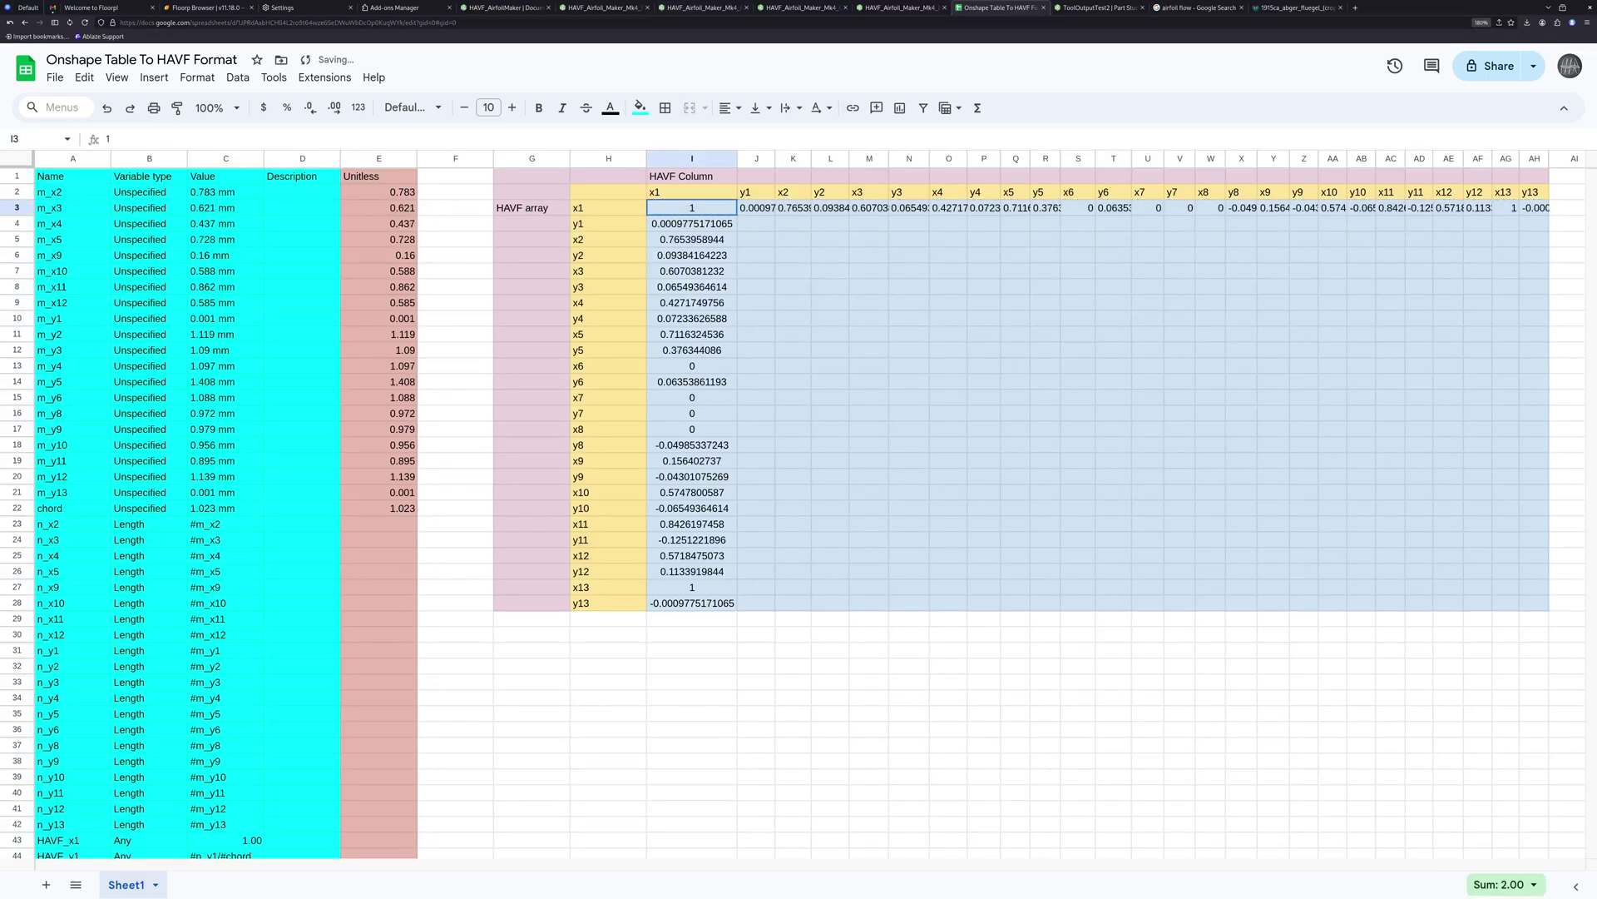
key(ctrl+shift+Right)
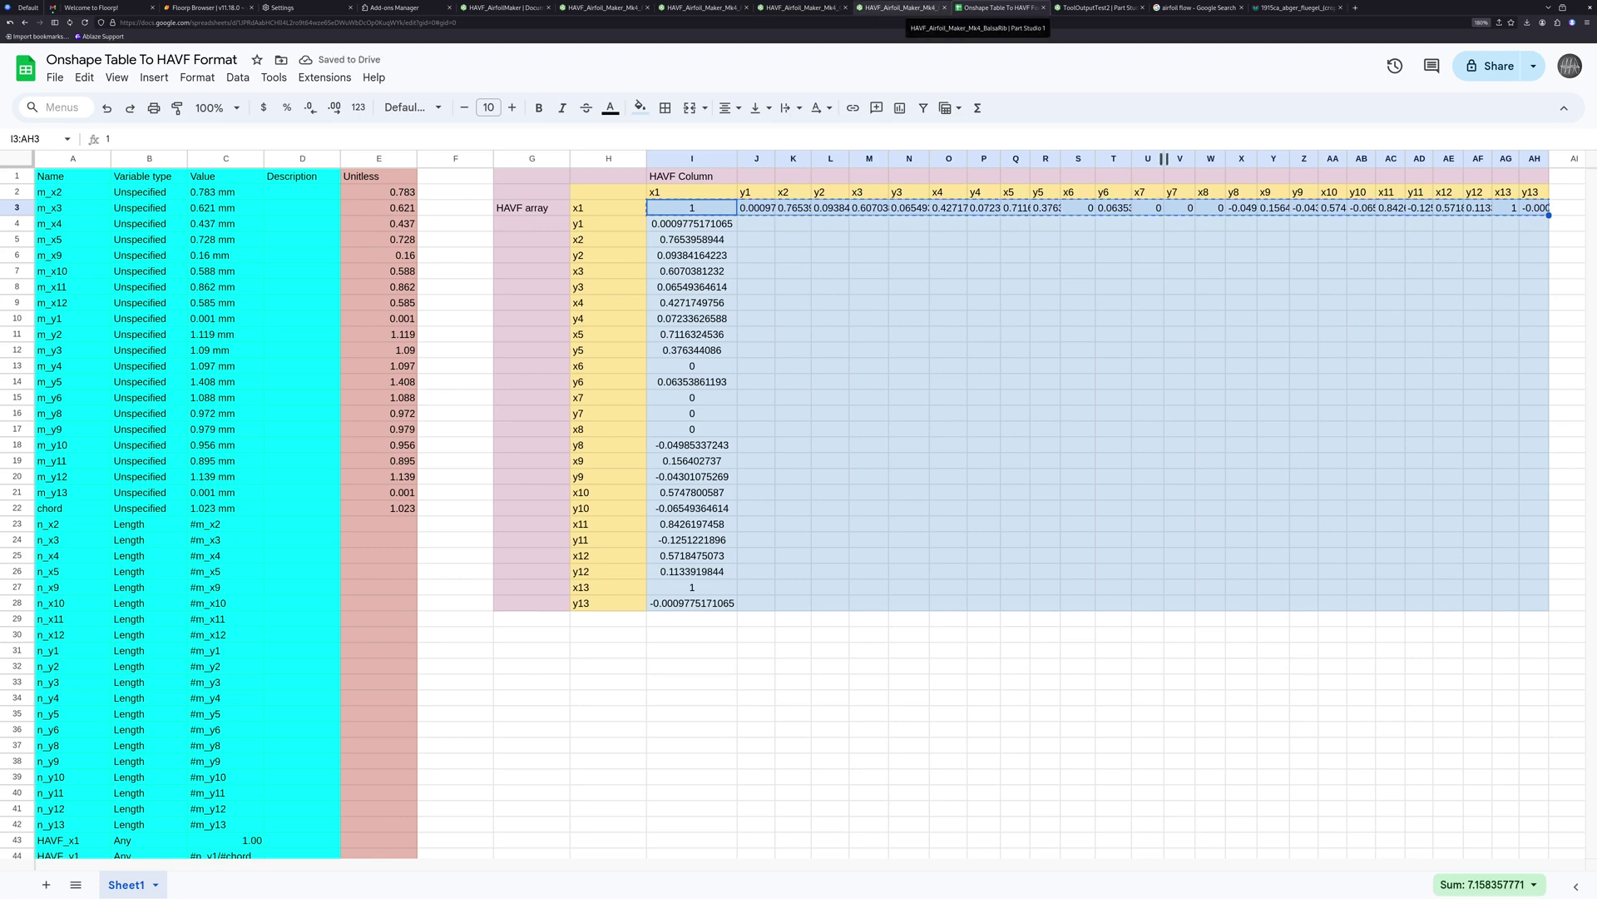
Switch to the ToolOutputTest2 document and replace the FlowField2 profile's custom data with the copied array, then accept and view the reshaped solid
click(1098, 8)
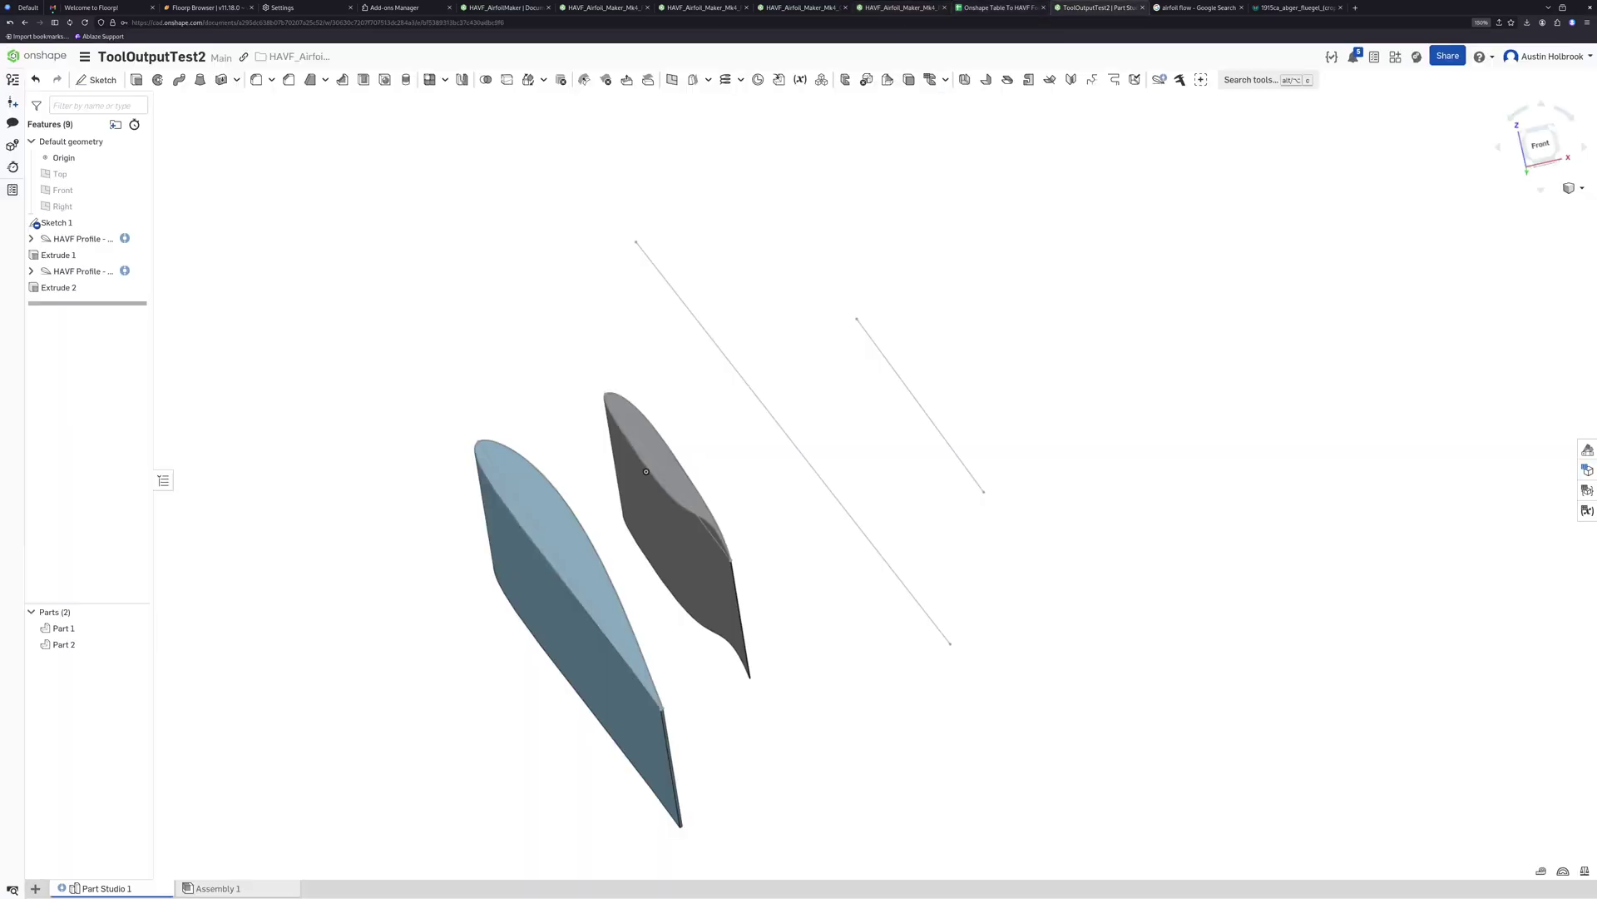
double_click(79, 270)
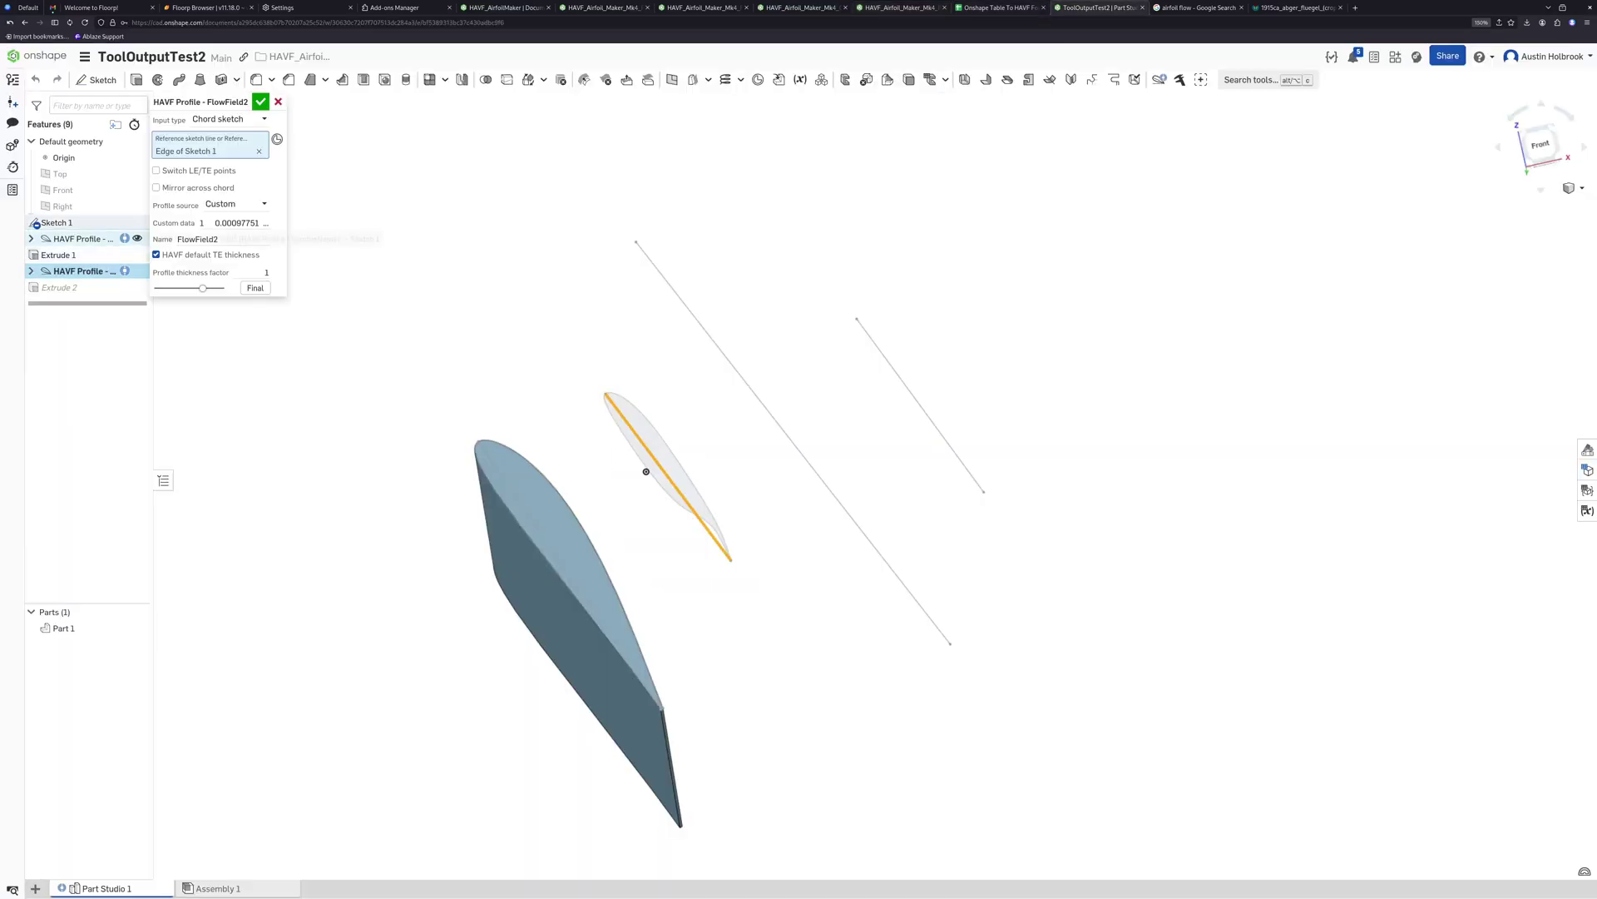
click(234, 223)
key(ctrl+v)
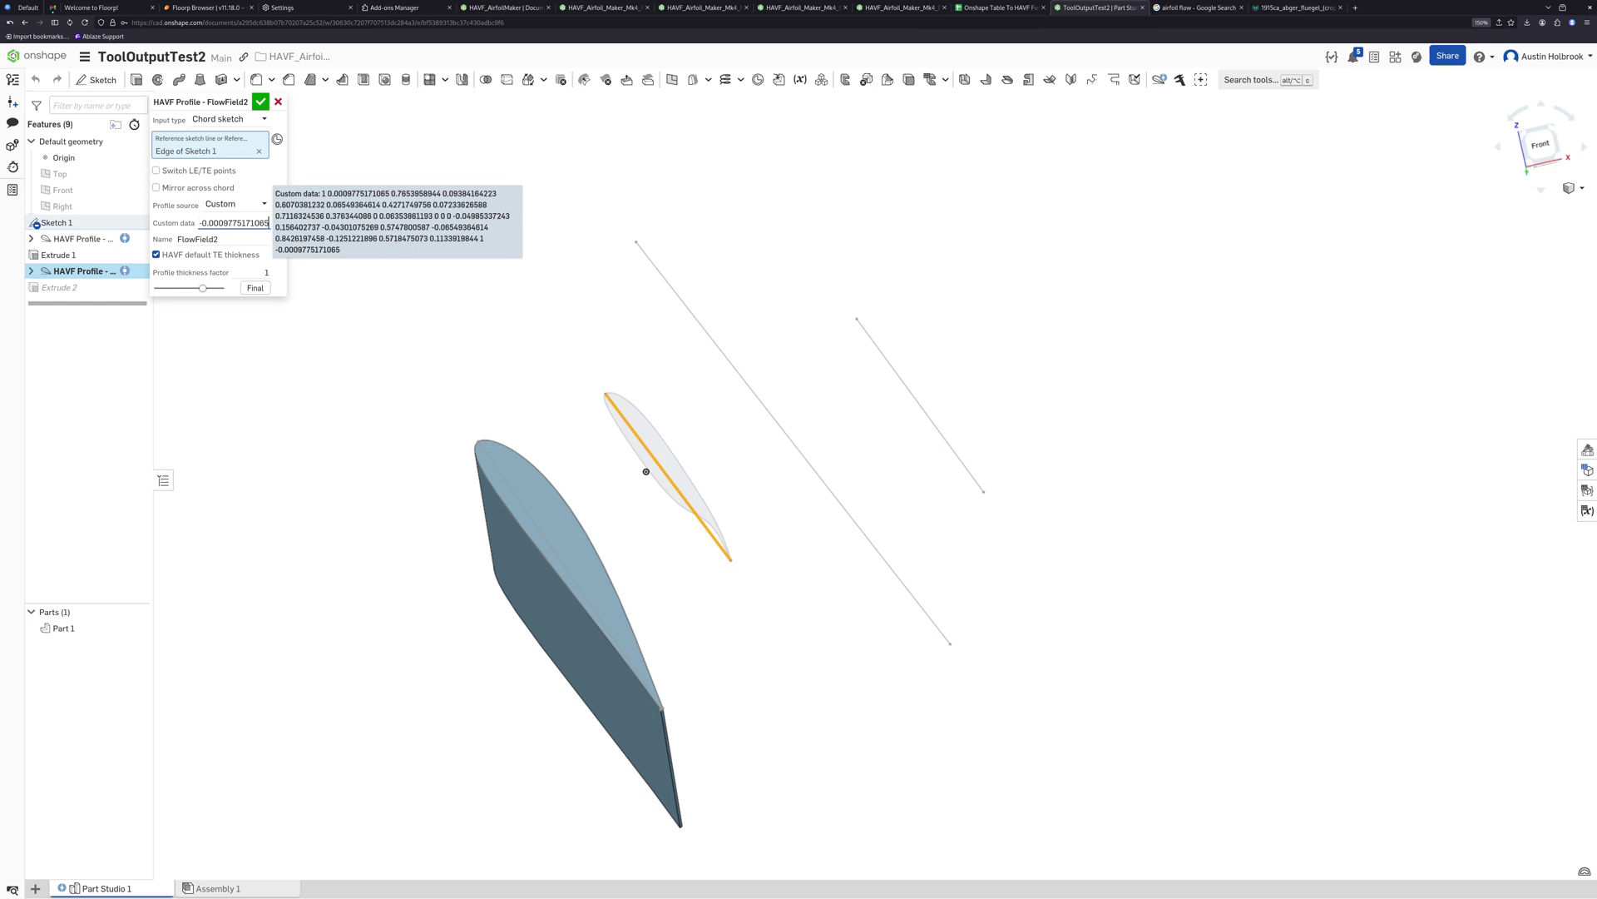
click(260, 102)
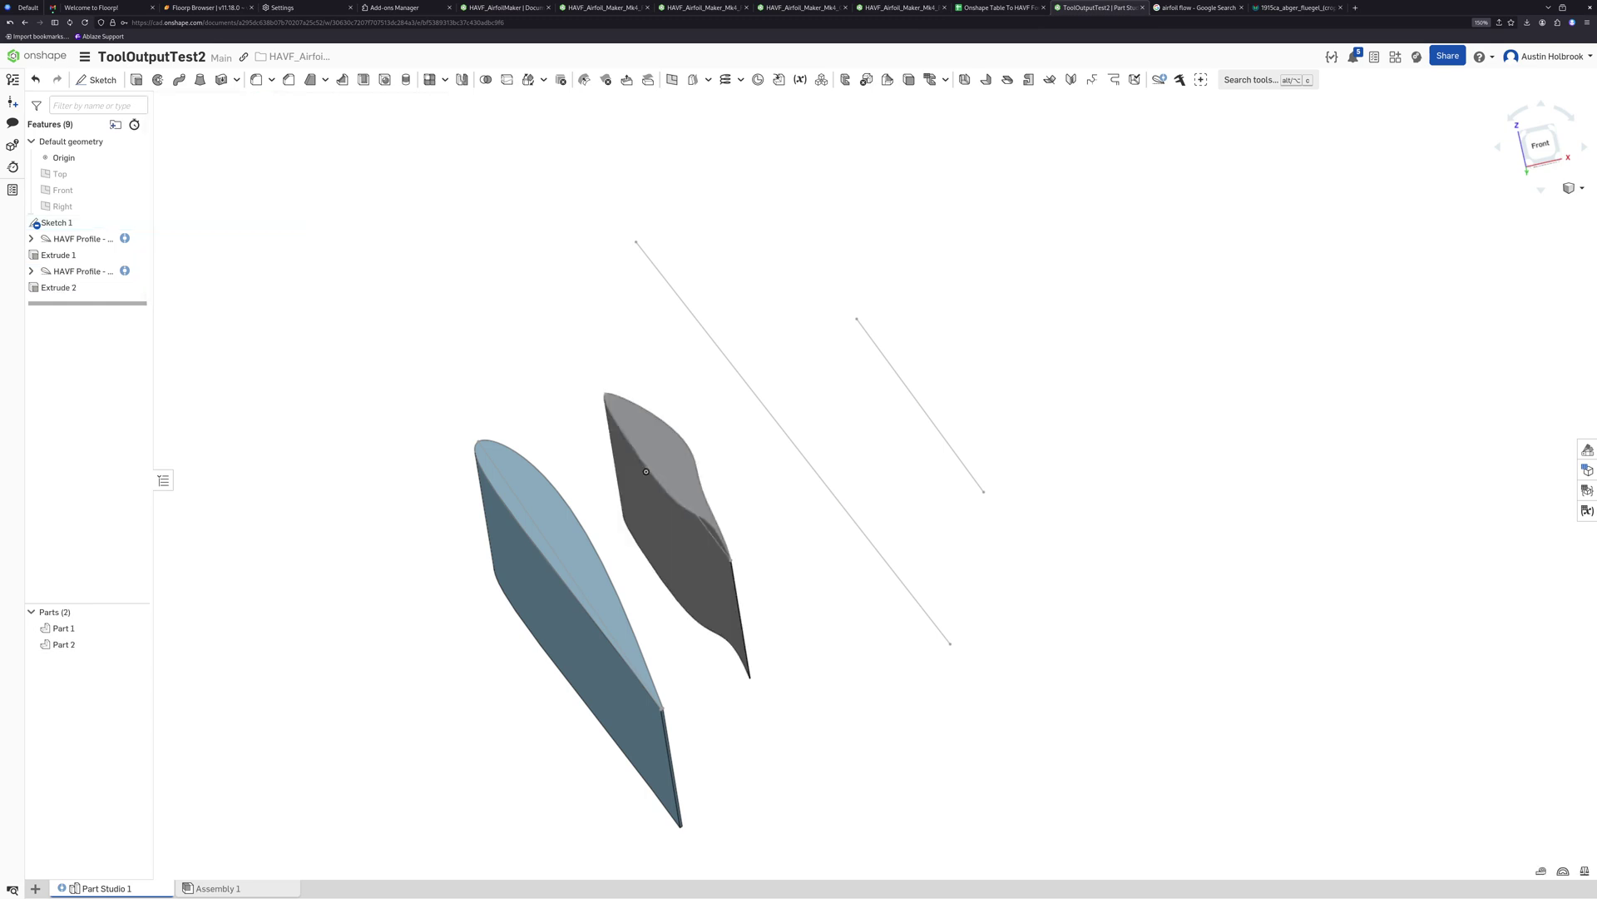
right_drag(645, 471, 670, 521)
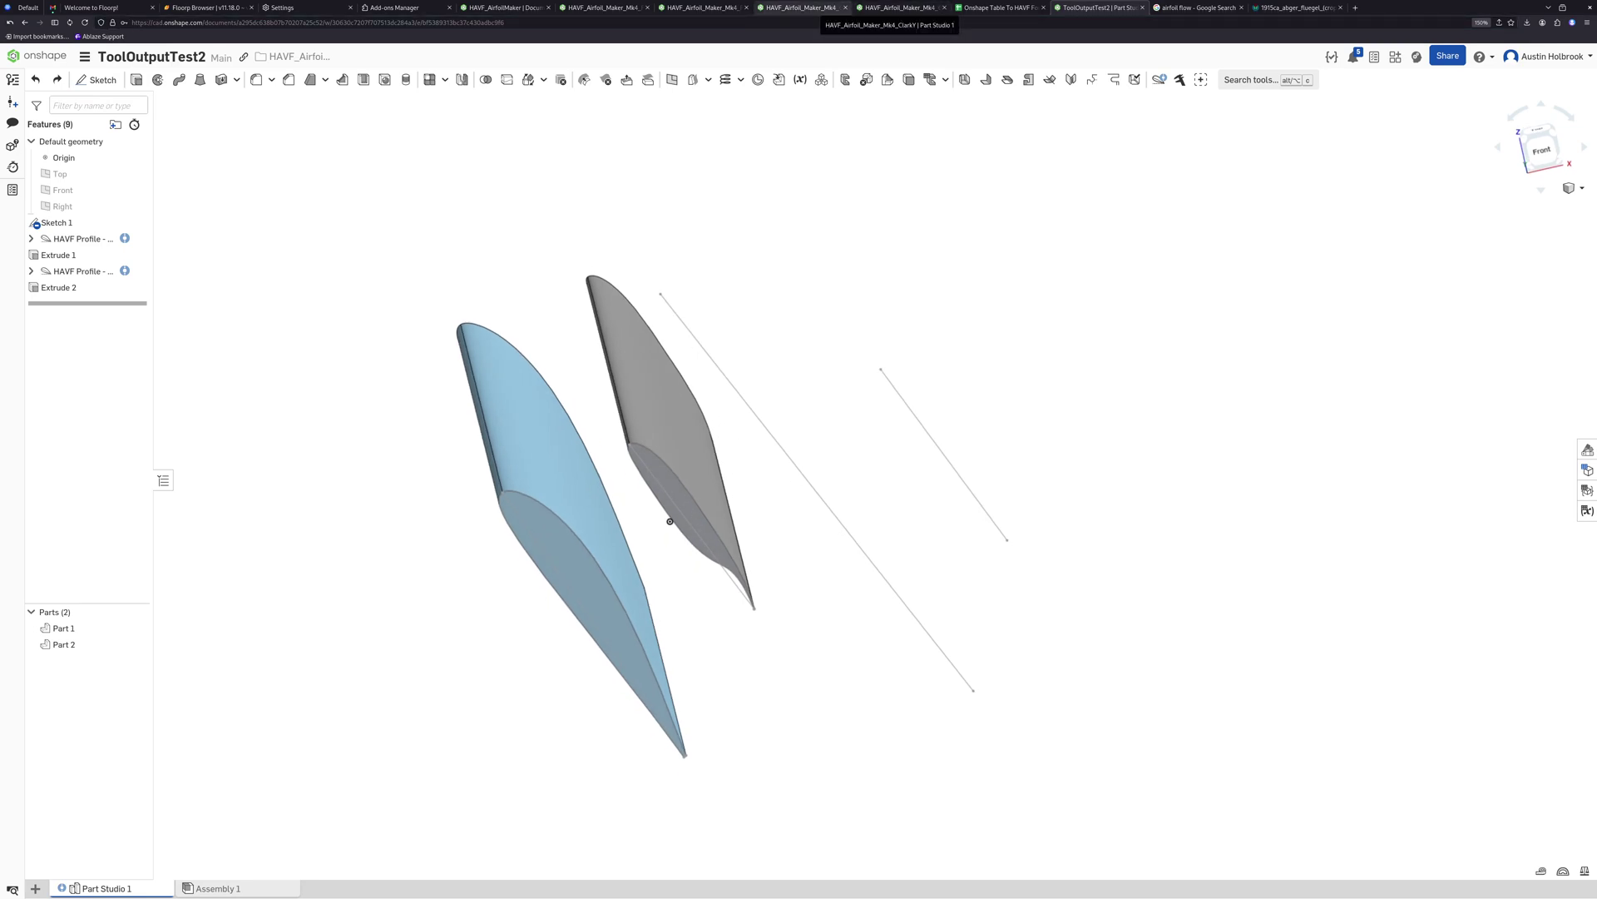
In the ClarkY document, edit FitAndShapeHAVF to lower the front upper control point slightly, level with its neighbour, check the fit, and accept
click(798, 8)
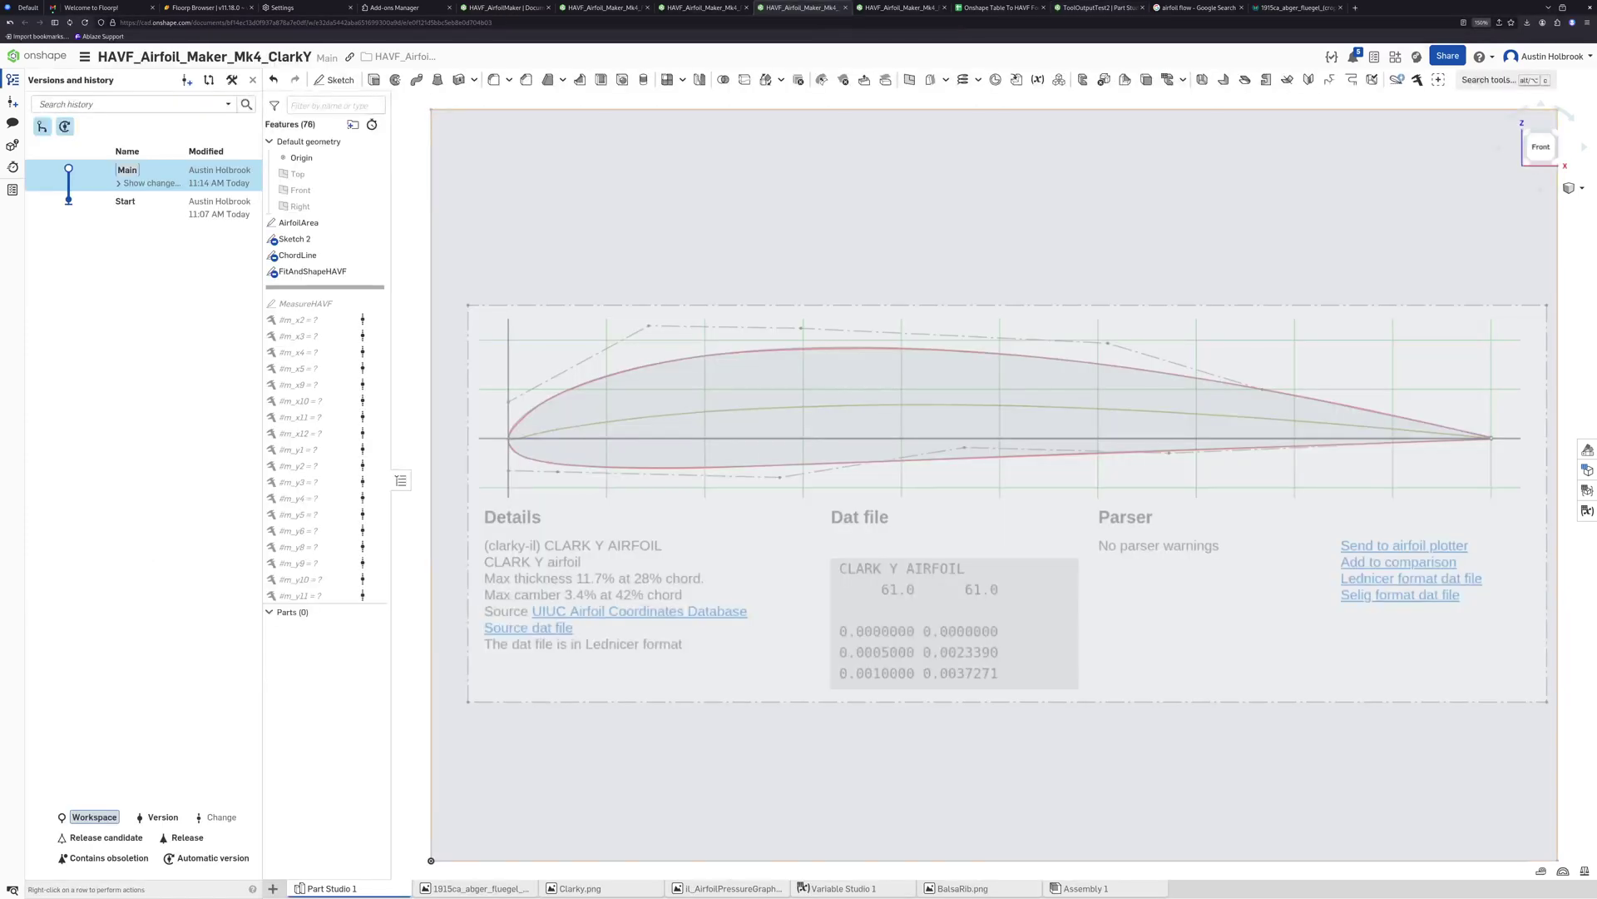
scroll(797, 354, down, 2)
scroll(894, 350, up, 2)
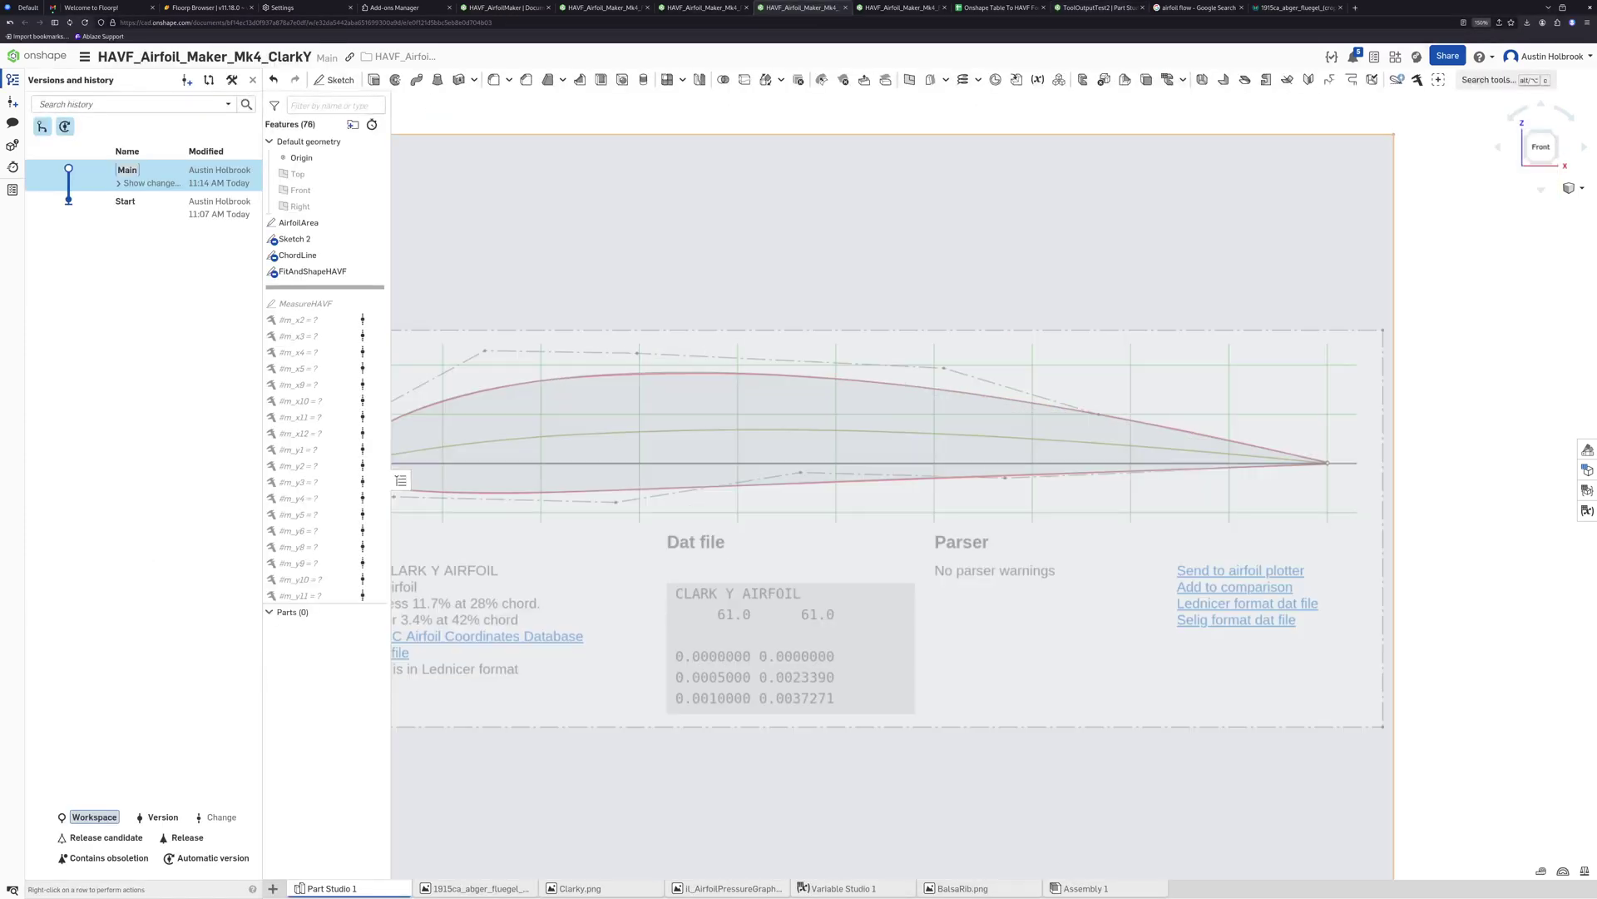
scroll(645, 374, down, 1)
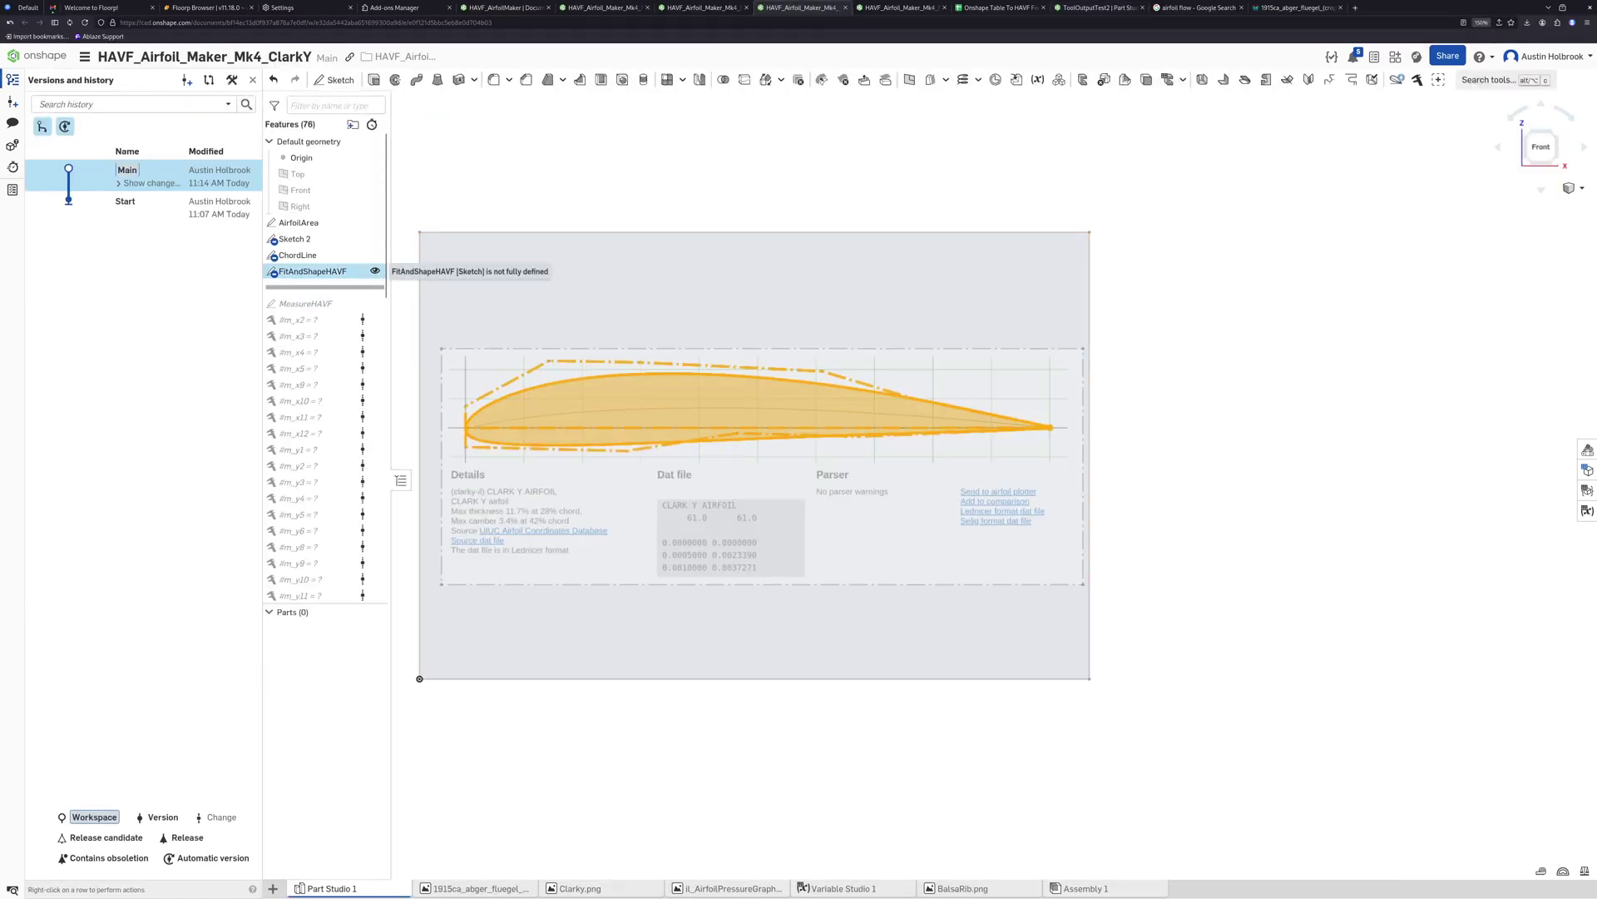
double_click(337, 271)
scroll(504, 386, up, 3)
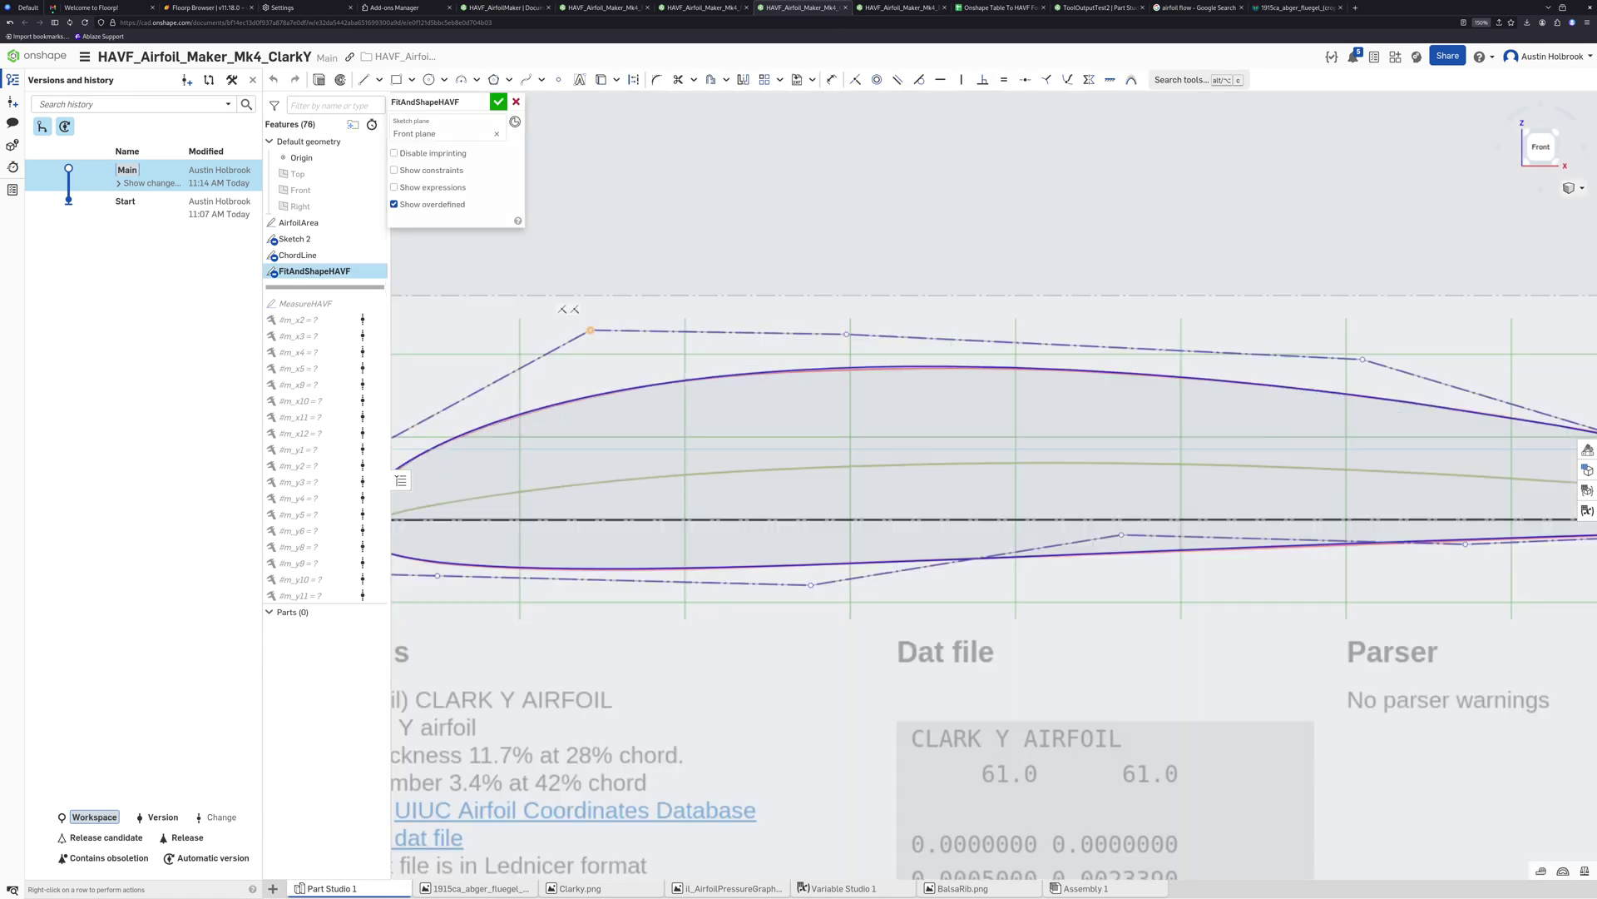
mouse_move(590, 331)
mouse_down()
mouse_move(635, 329)
mouse_move(596, 315)
mouse_move(590, 334)
mouse_up()
scroll(732, 487, down, 6)
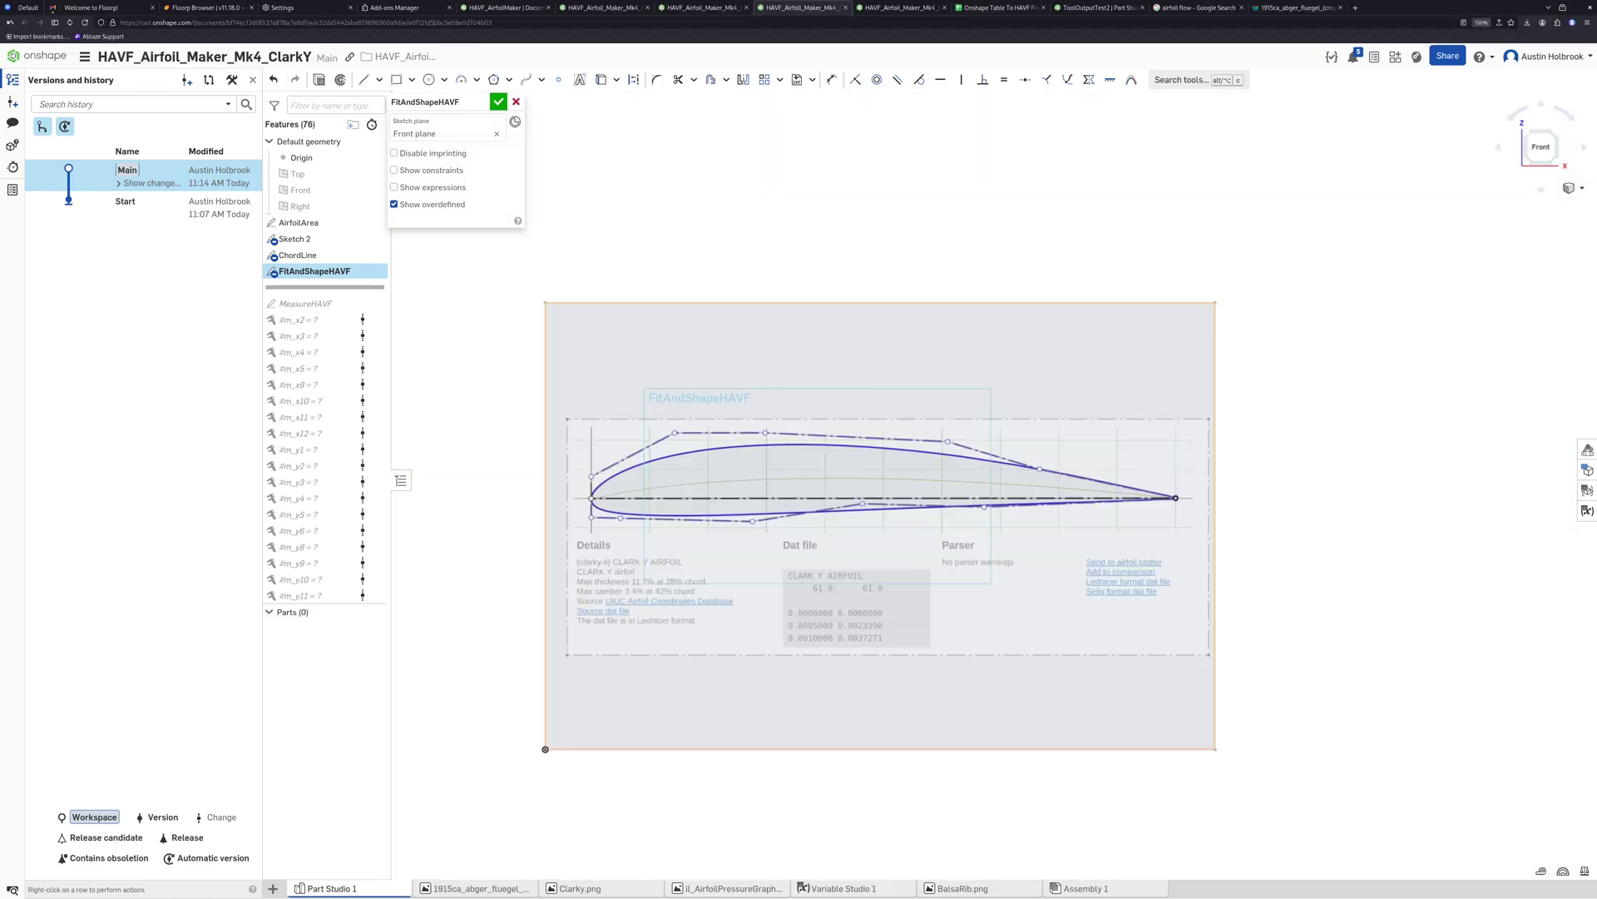
scroll(737, 488, up, 6)
key(f)
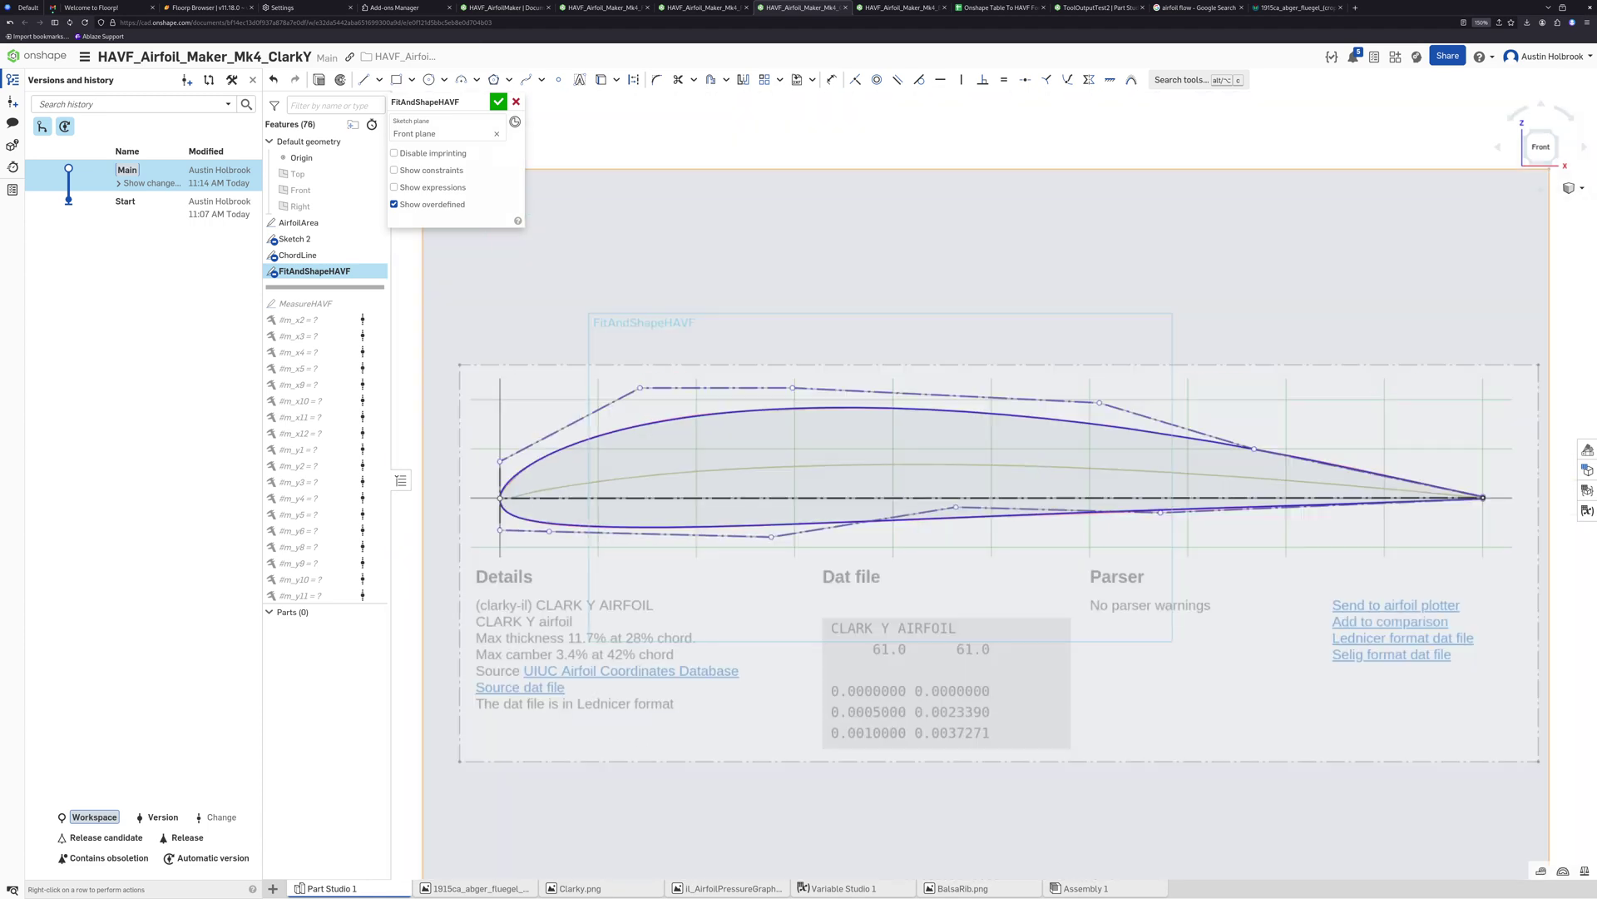
scroll(1489, 497, up, 10)
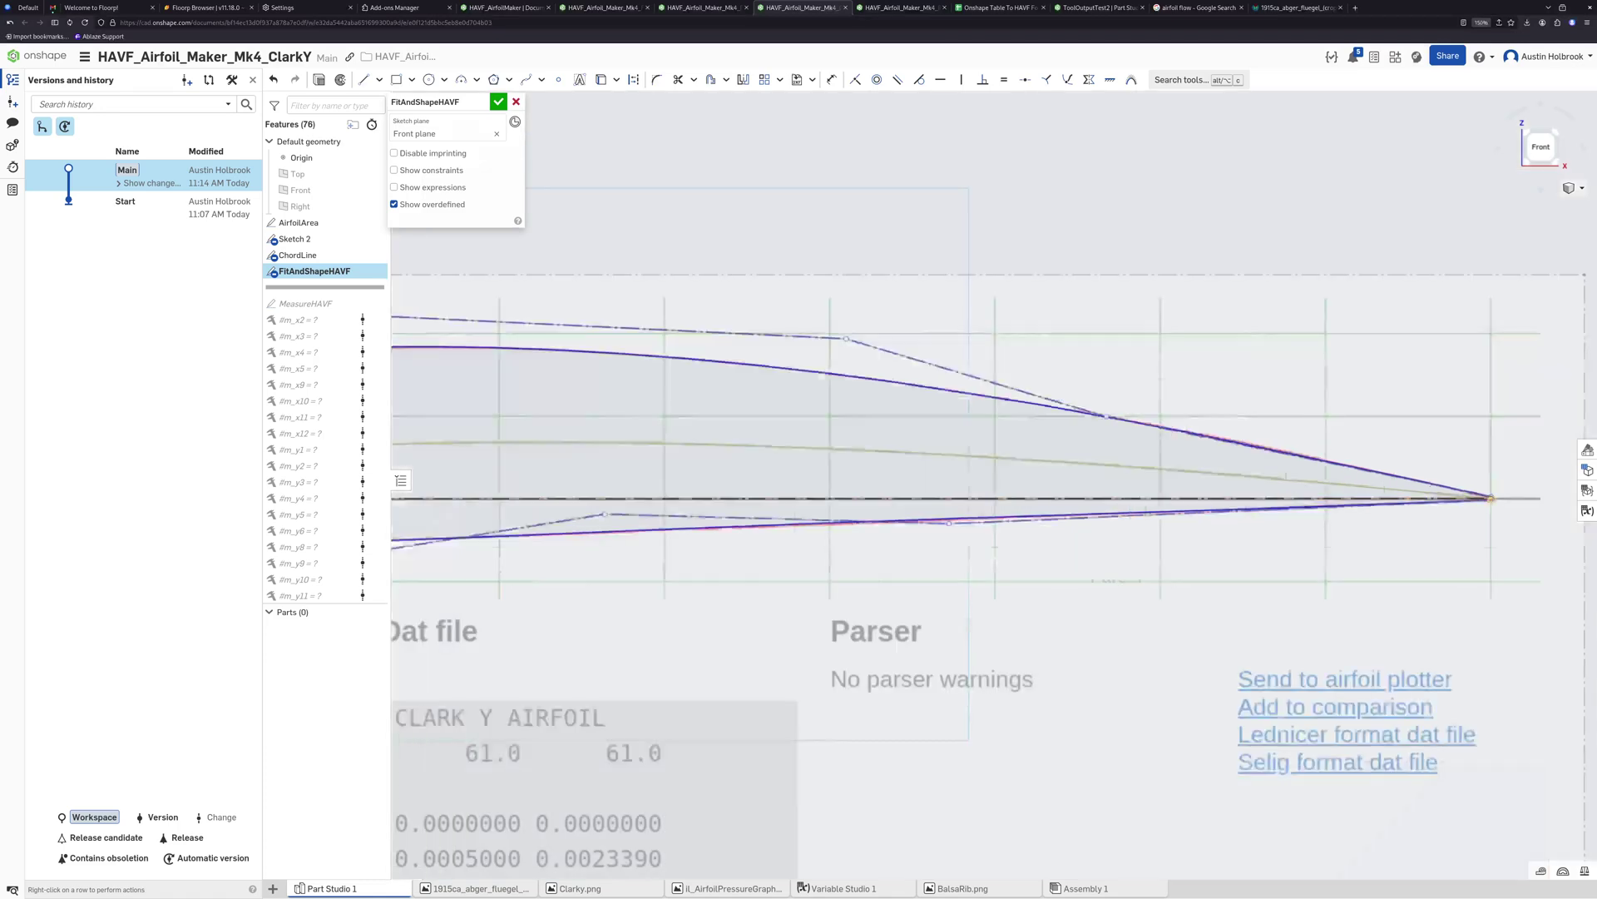
key(f)
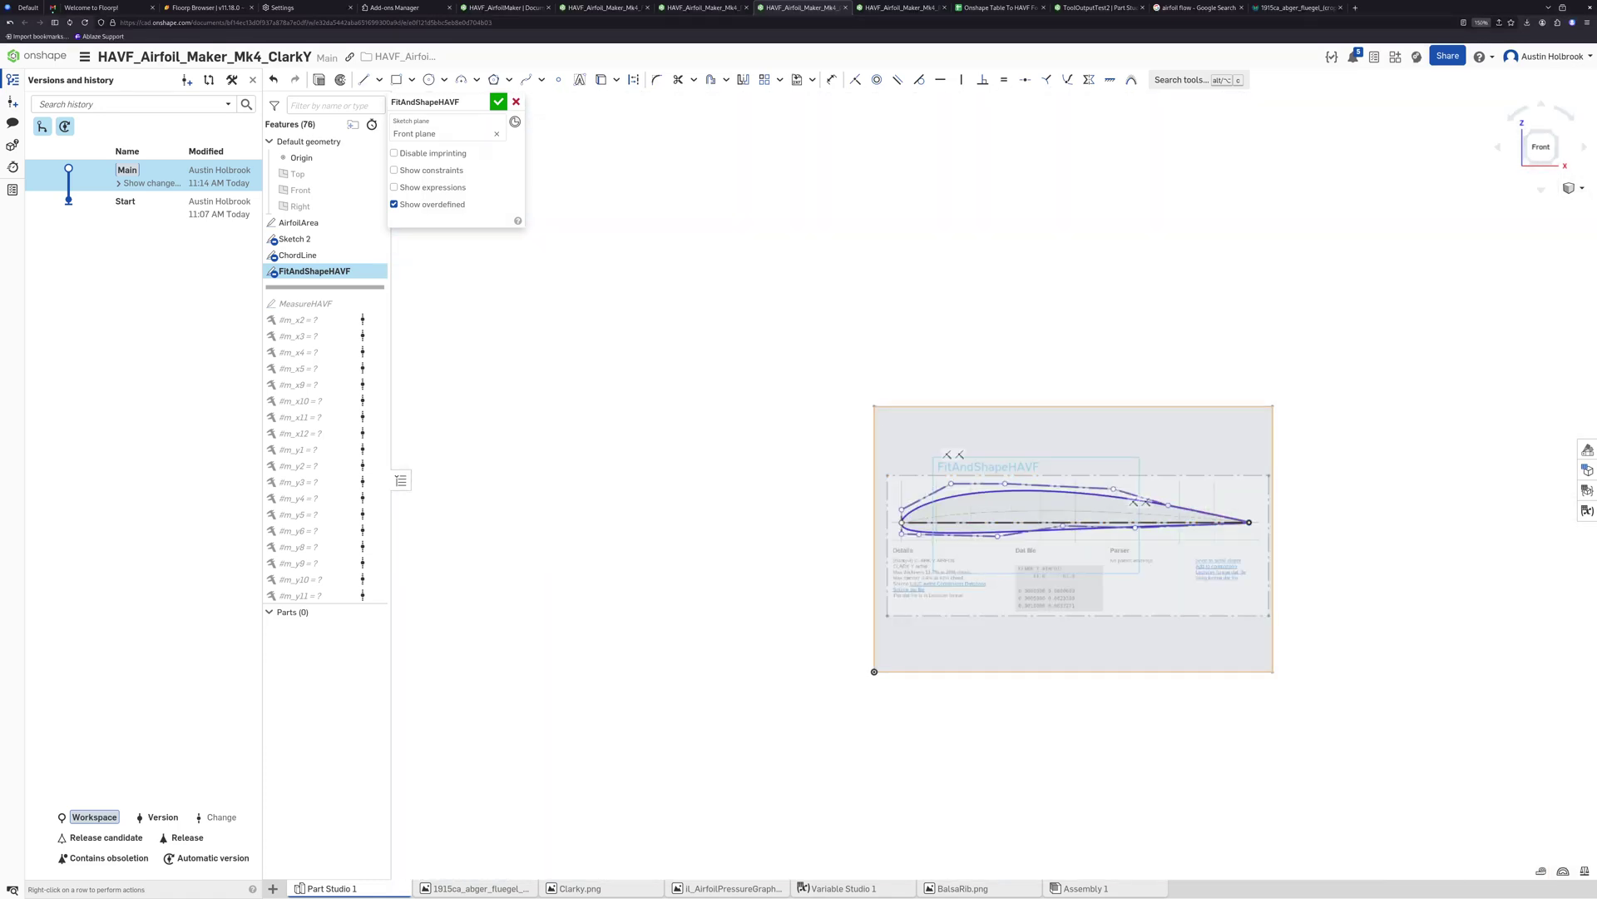
scroll(1116, 507, up, 3)
click(498, 101)
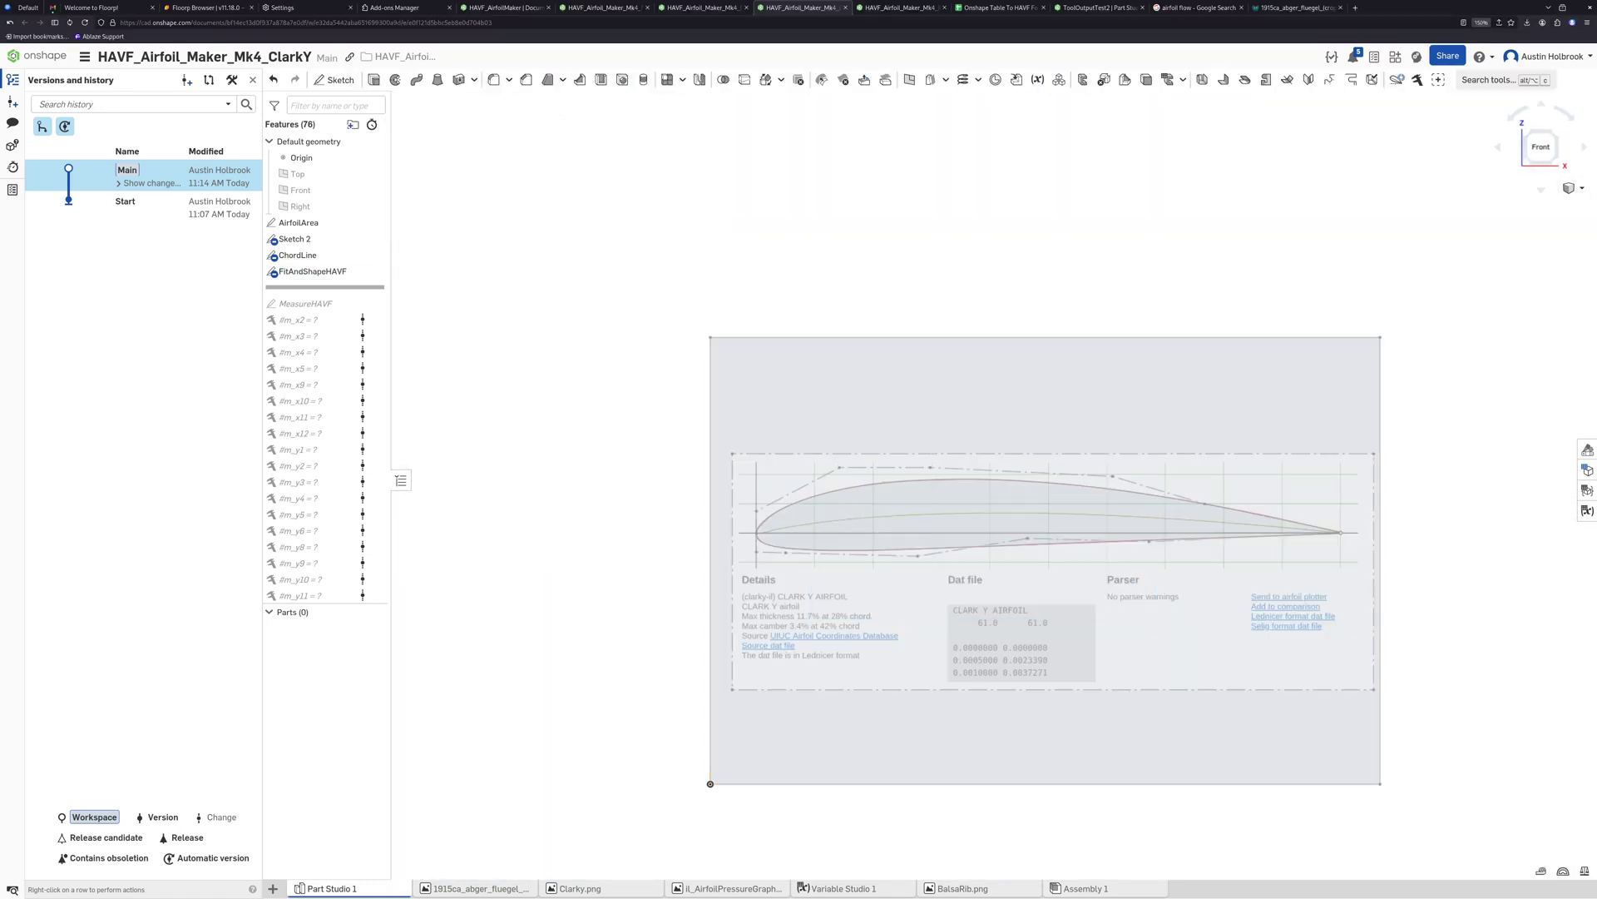
Roll the ClarkY feature list to its end and copy the Part Studio 1 variable table
right_click(356, 289)
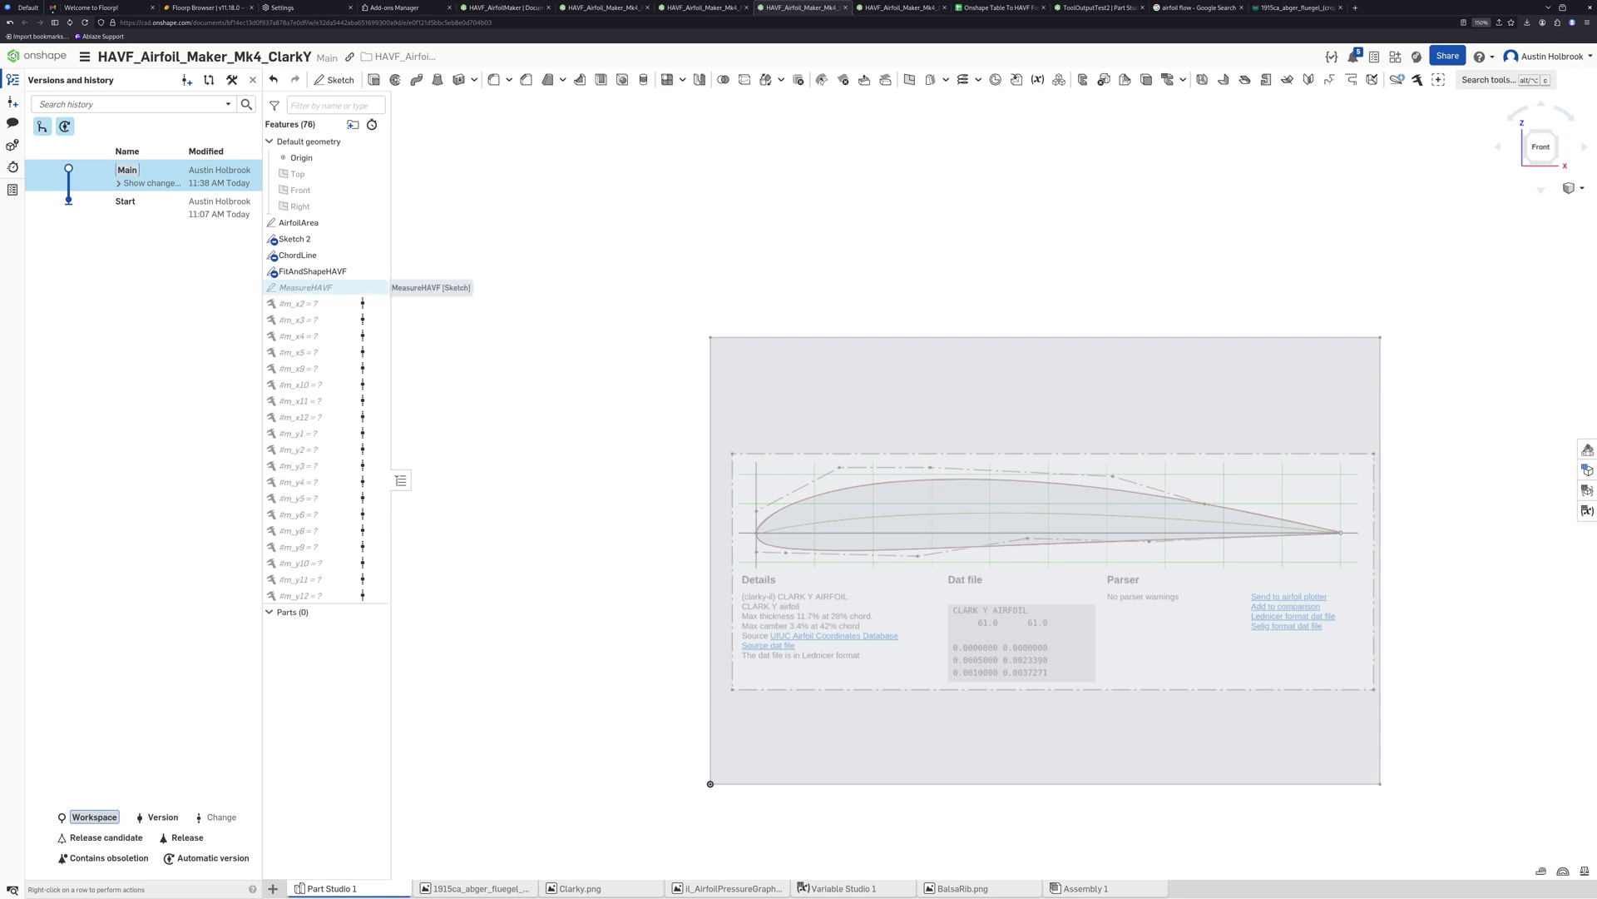
click(384, 301)
click(1587, 511)
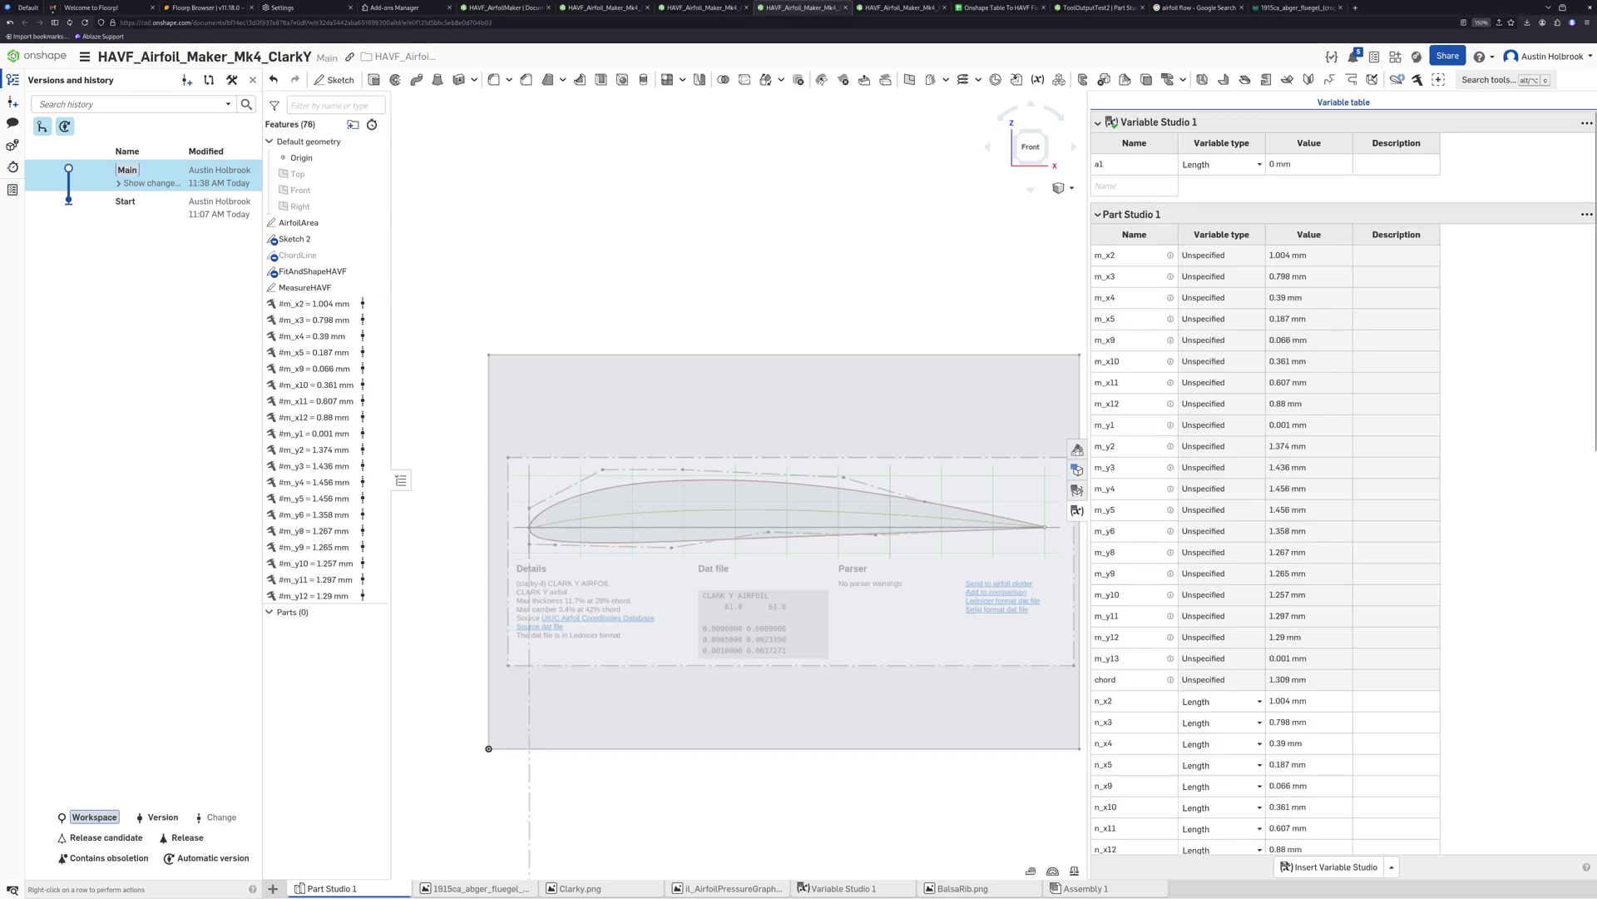
click(1539, 233)
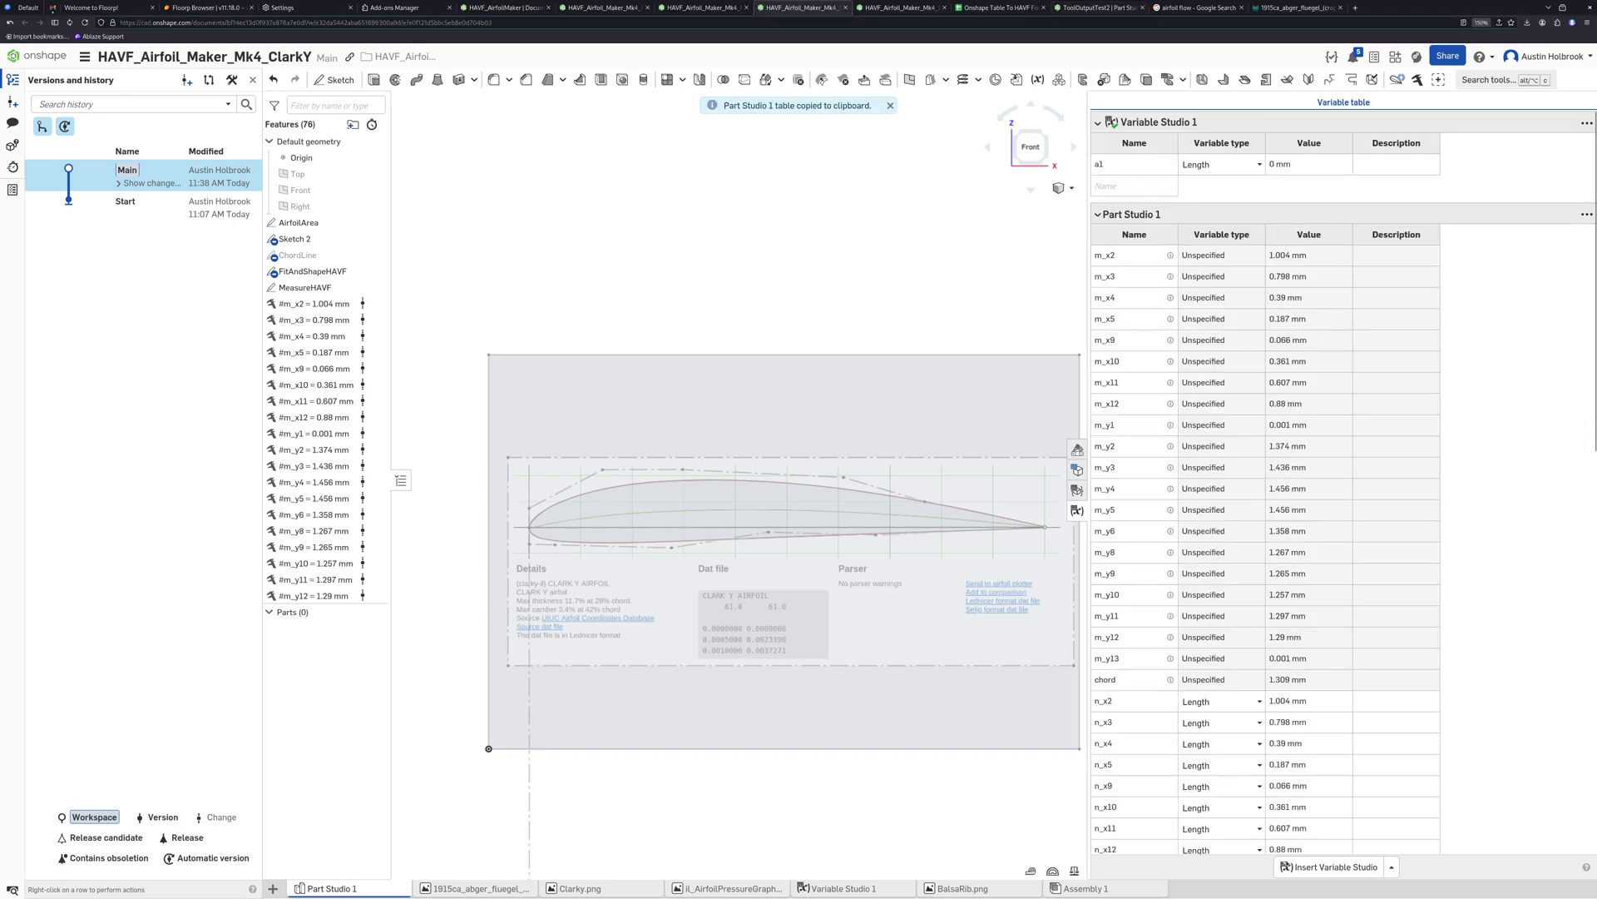
In the ToolOutputTest2 document, start a HAVF profile on the longer unused chord line and set its profile source to Custom
click(1098, 8)
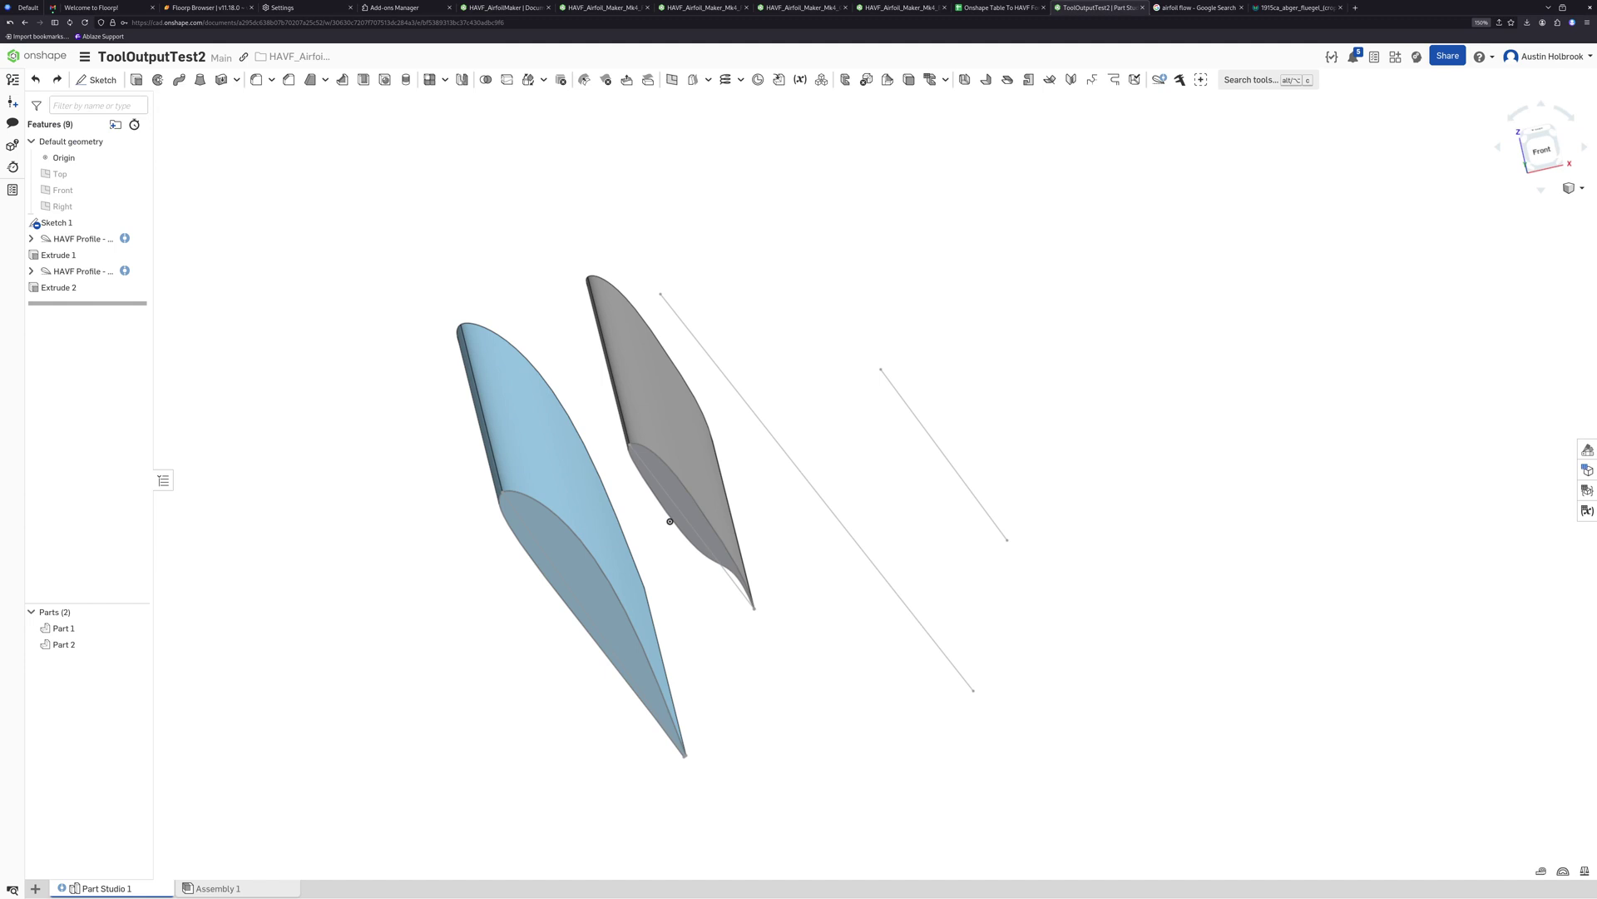
click(1159, 79)
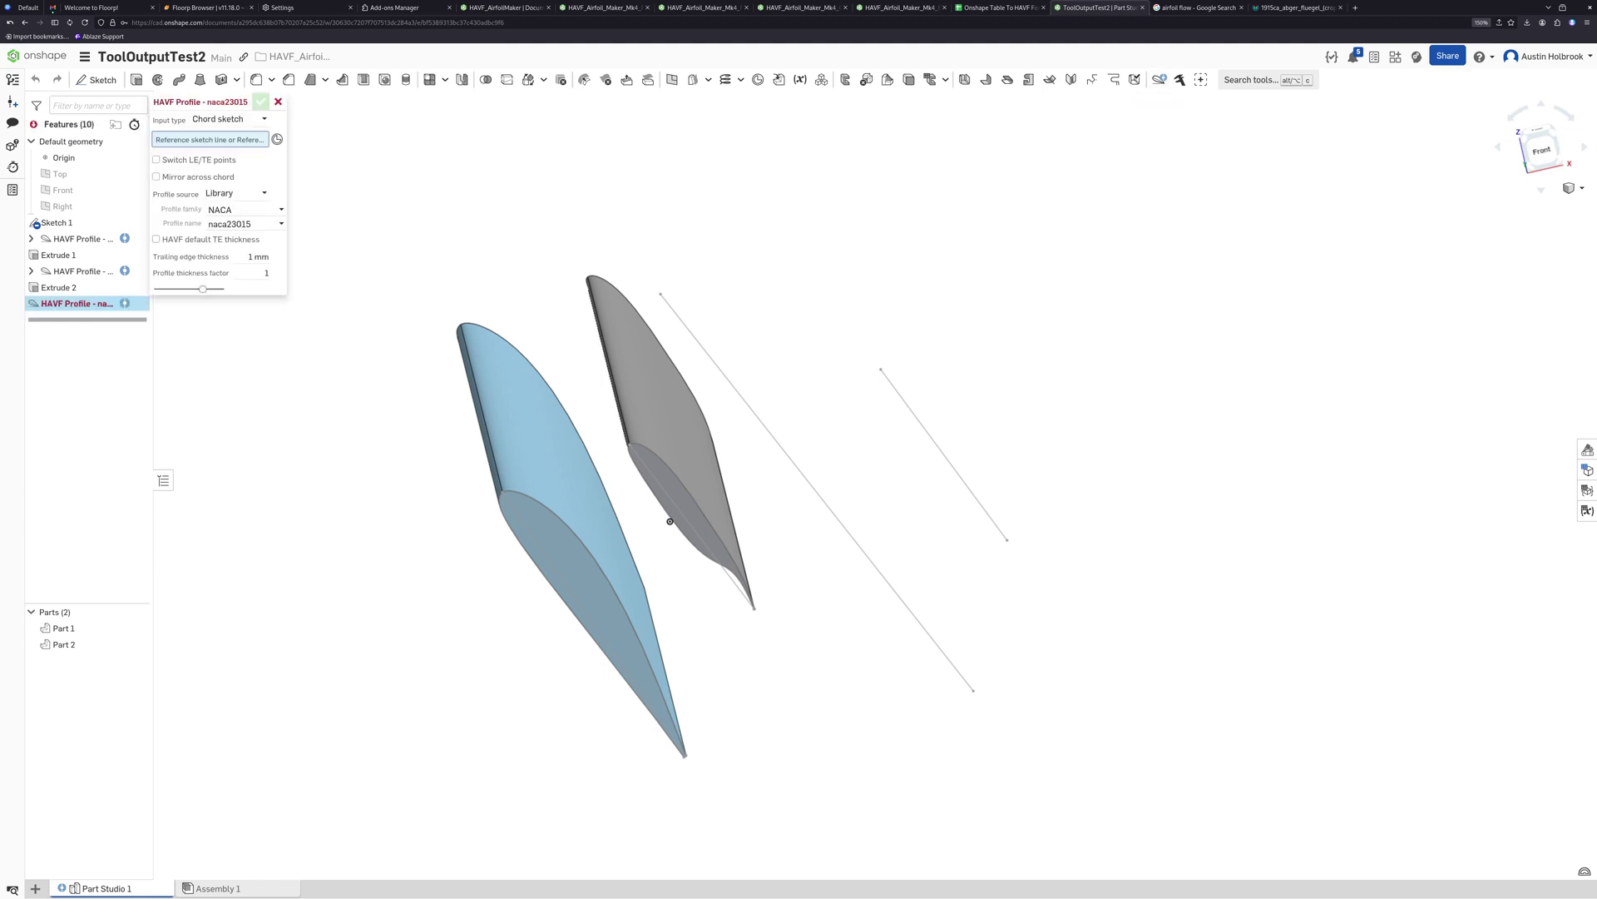
click(746, 403)
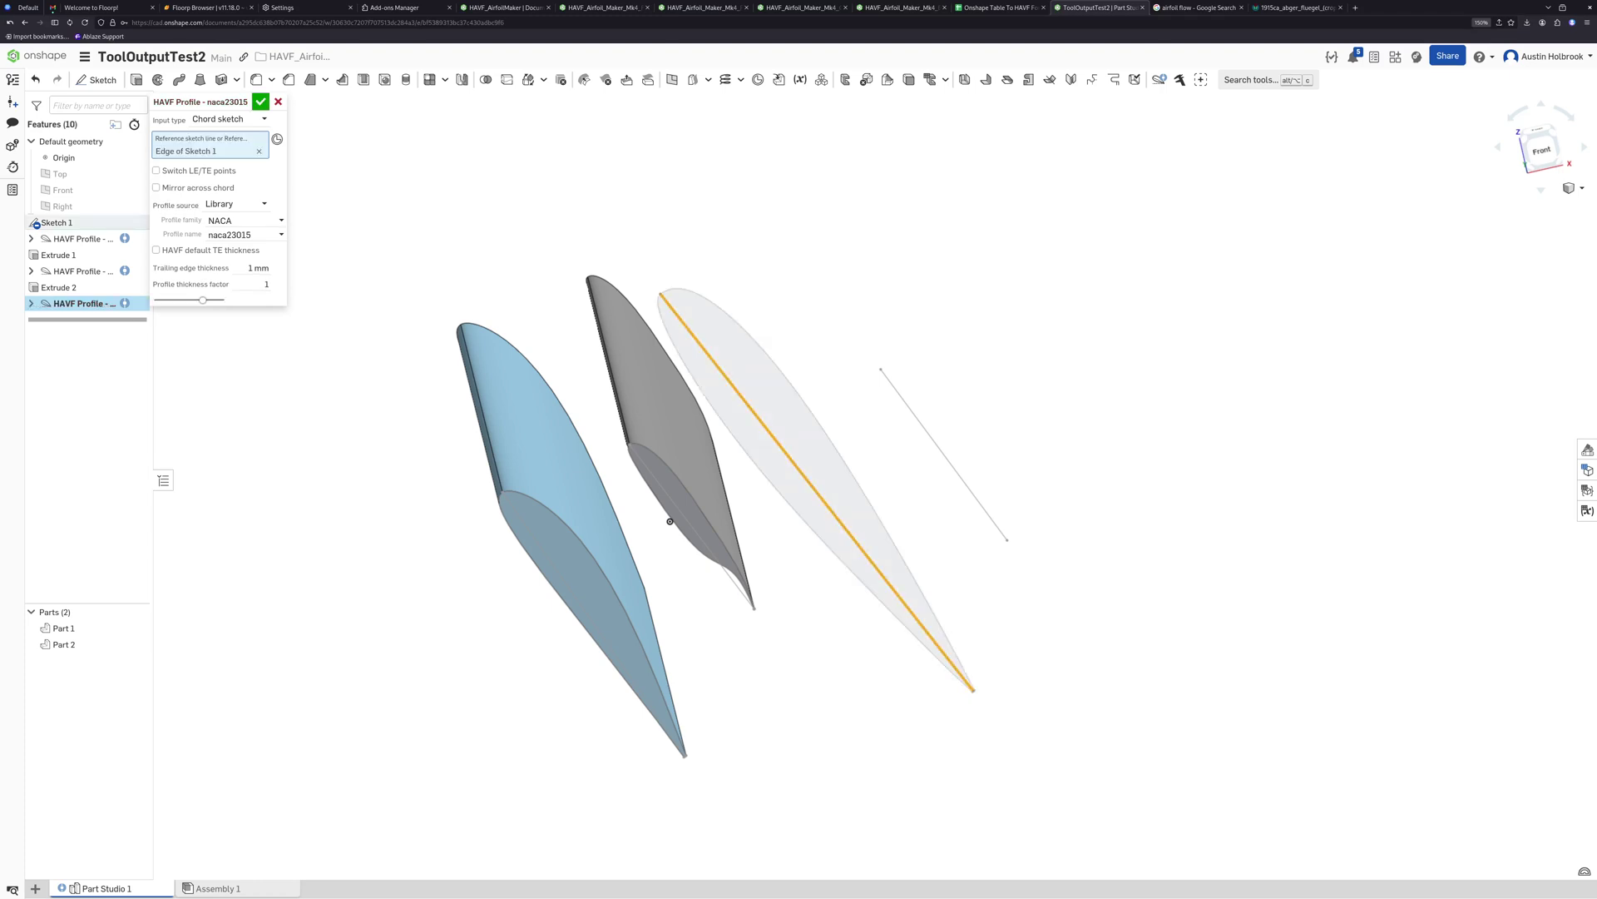
click(237, 204)
click(223, 239)
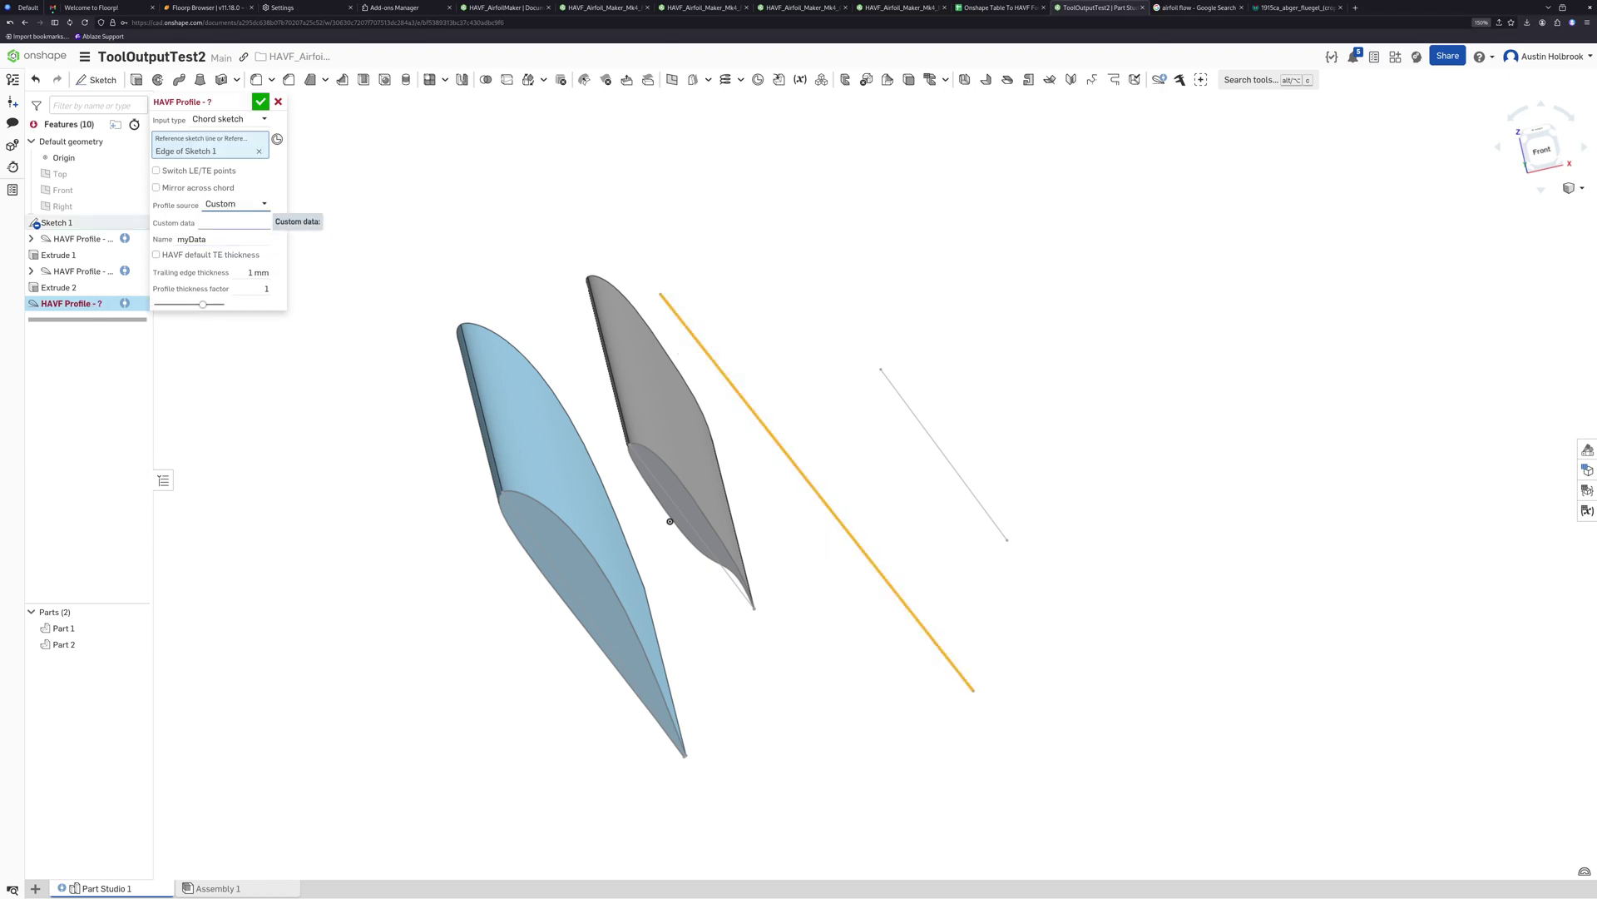
key(ctrl+v)
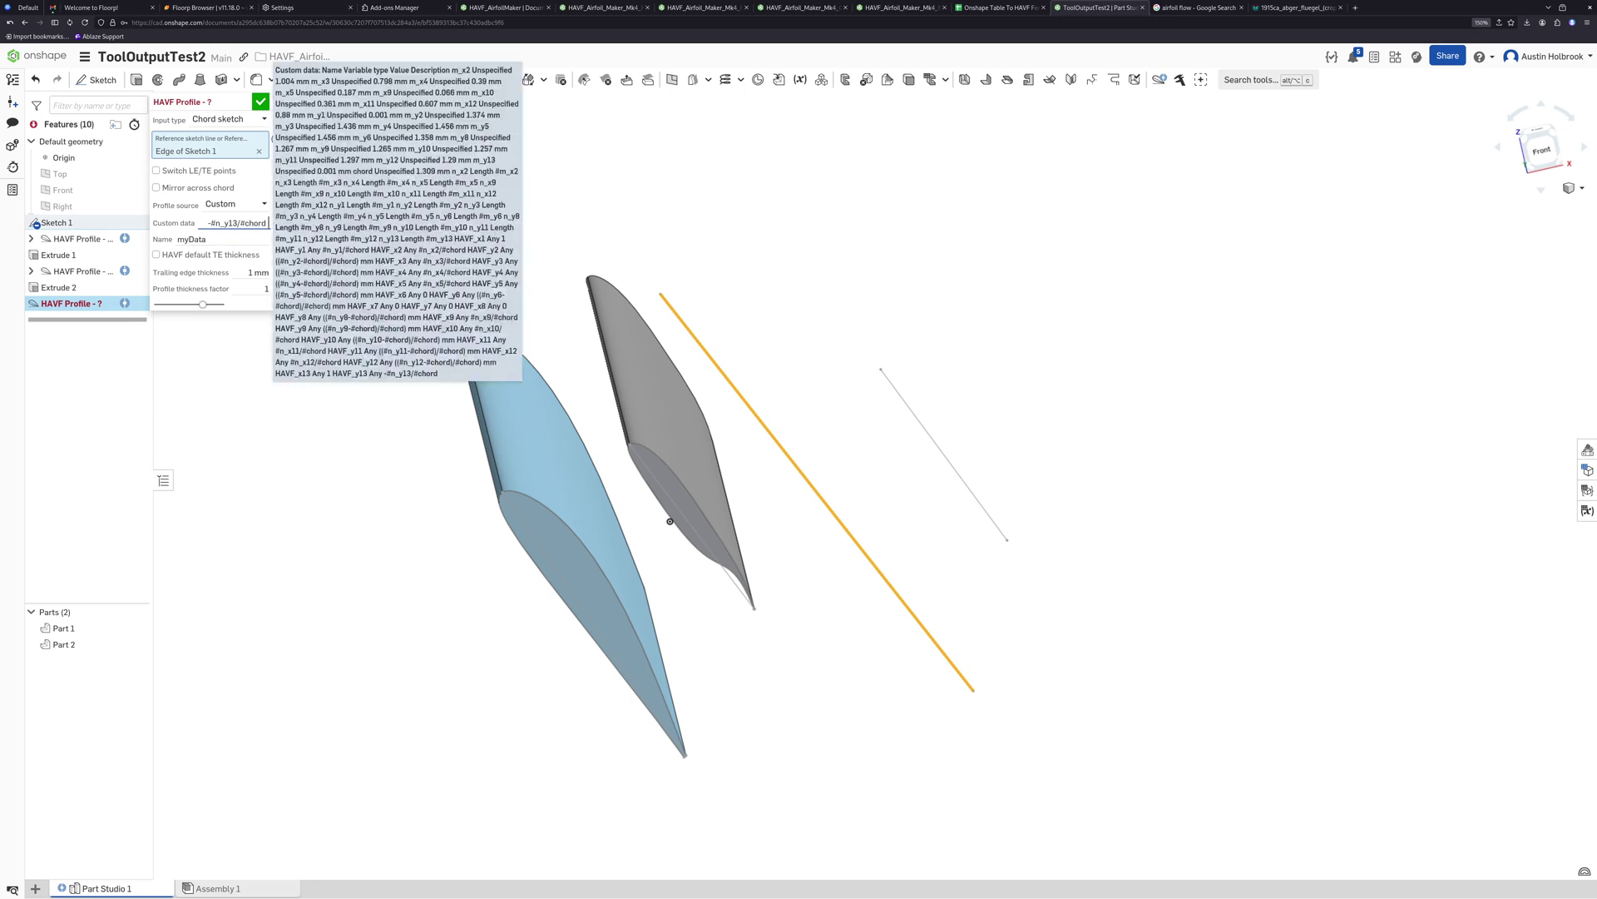
Switch to the Onshape Table To HAVF Format spreadsheet, paste the ClarkY variable table at cell A1, and copy the HAVF array row I3:AH3
click(998, 7)
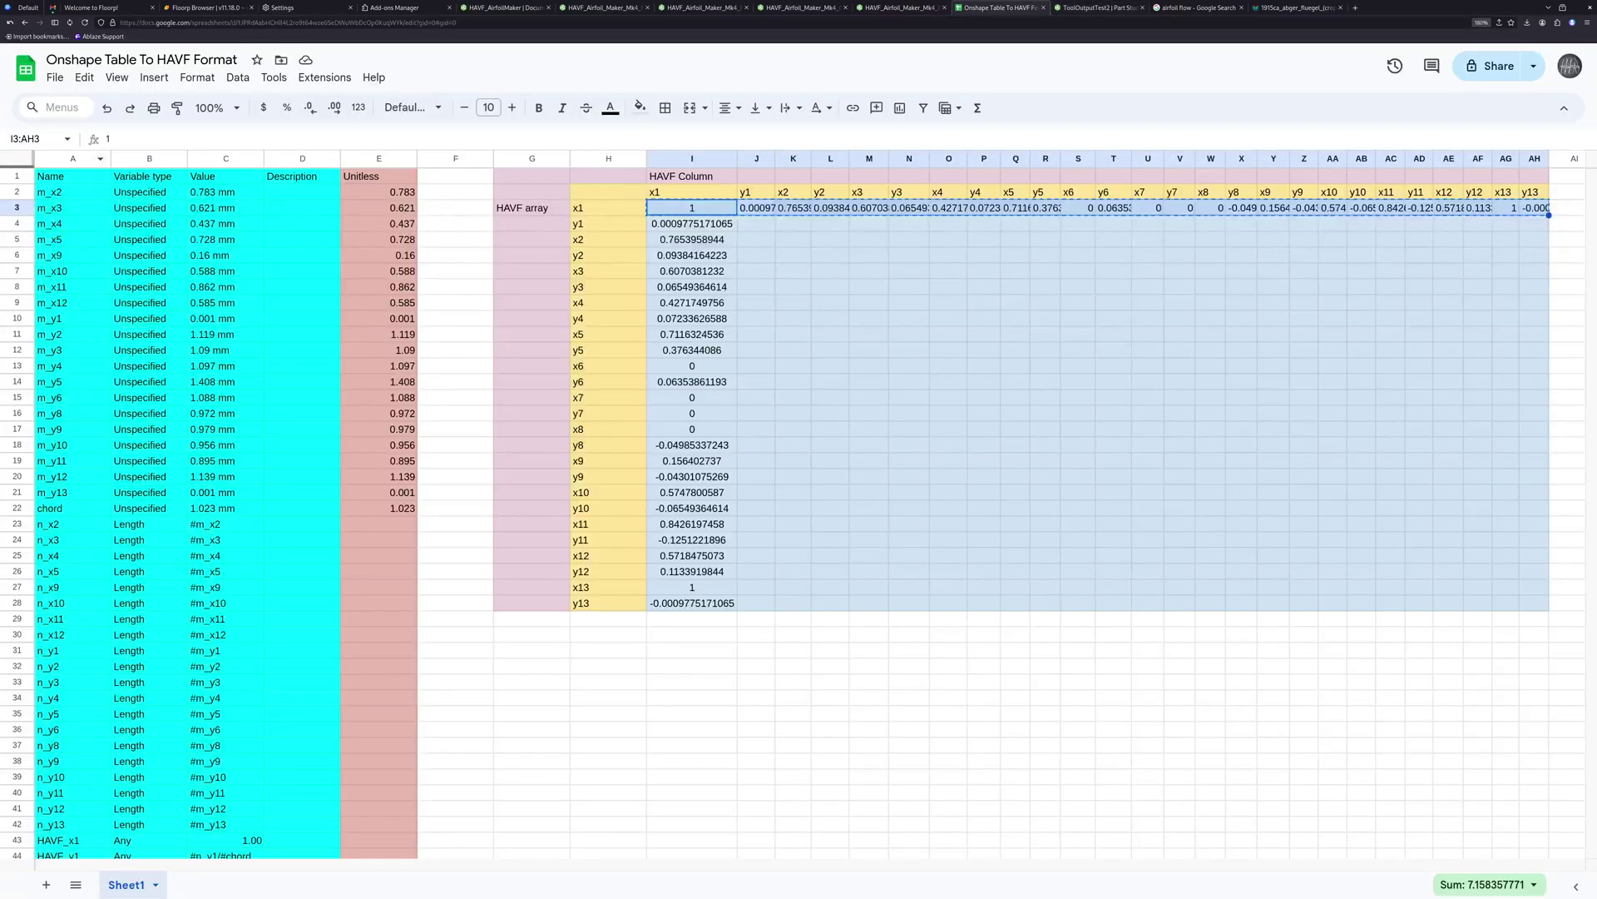
click(72, 175)
key(ctrl+v)
click(692, 207)
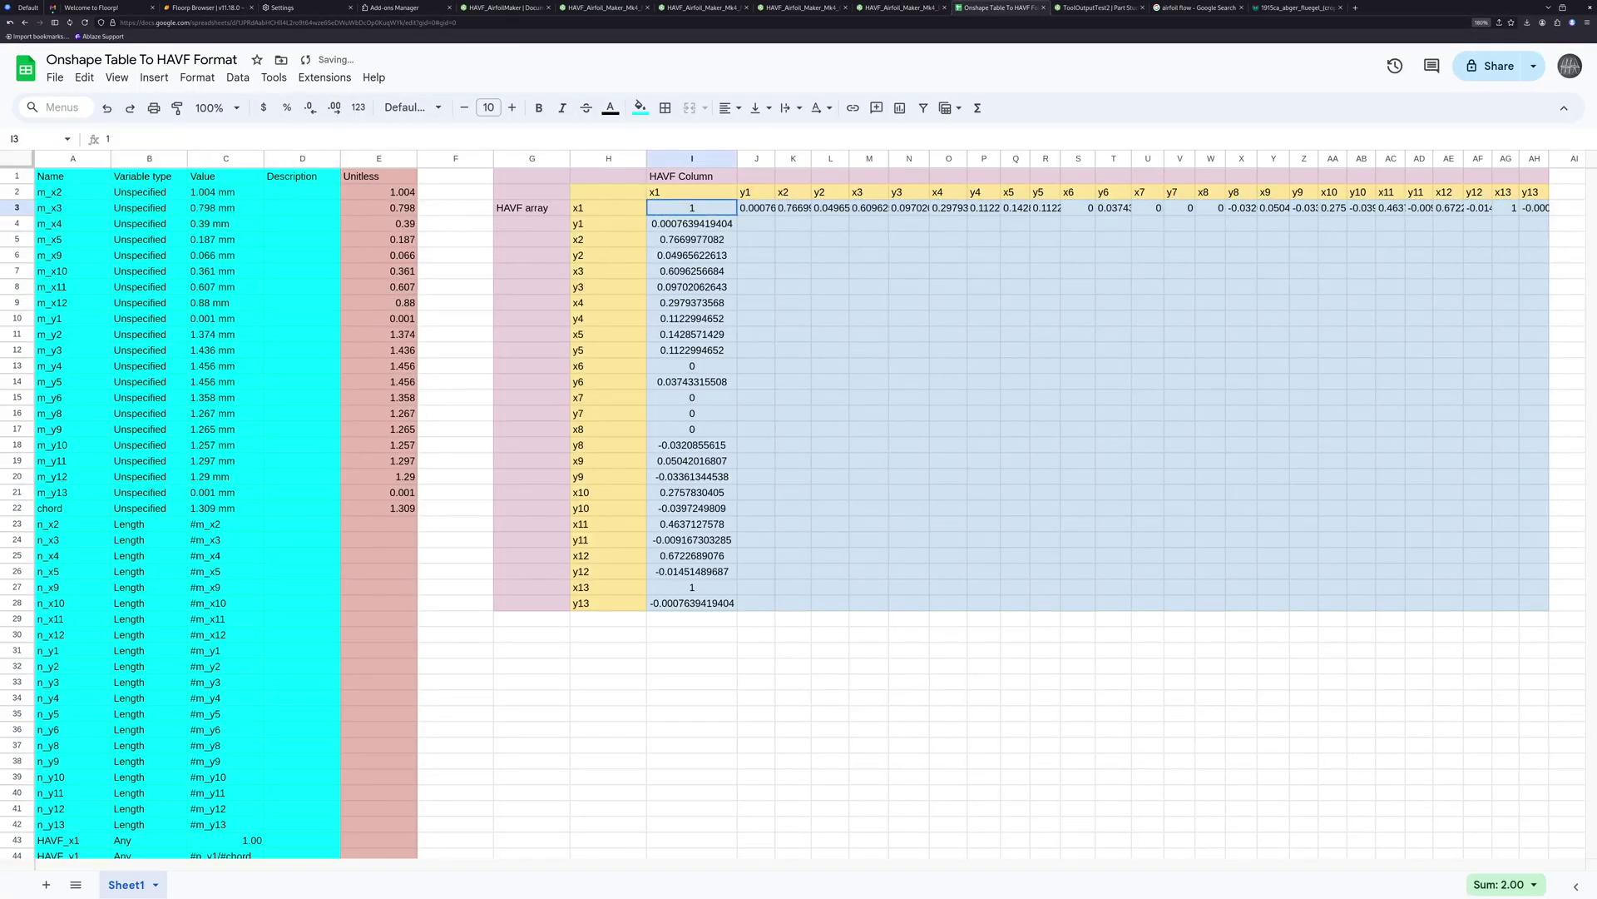
key(ctrl+shift+Right)
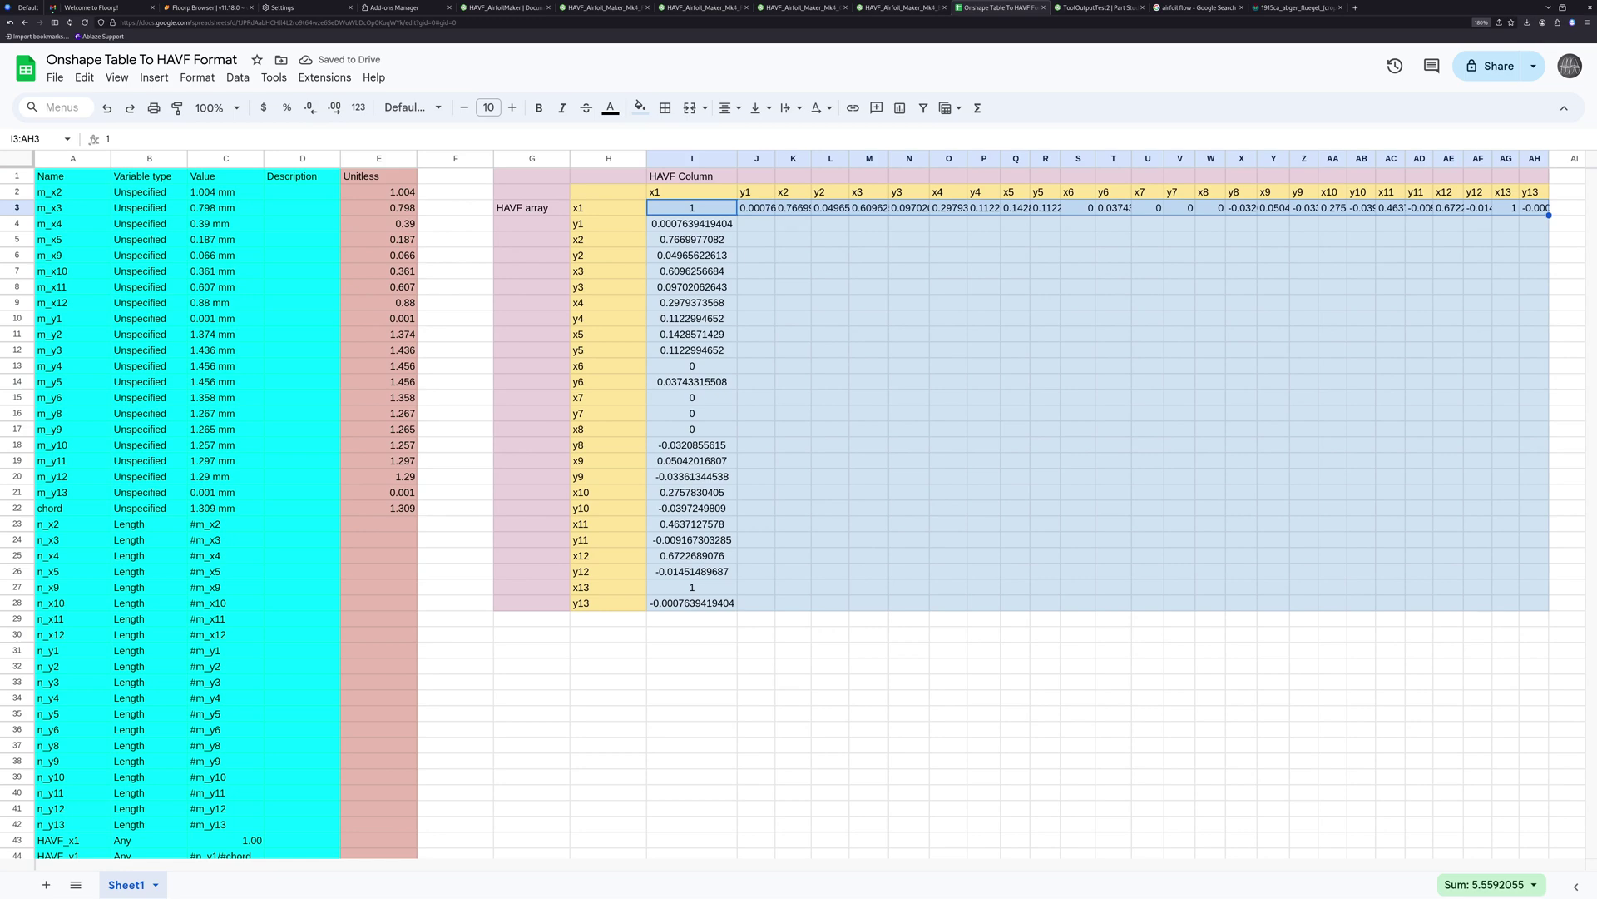
Back in ToolOutputTest2, replace the profile's custom data with the copied array, name it ClarkYclone, enable HAVF default TE thickness, and accept
click(1097, 7)
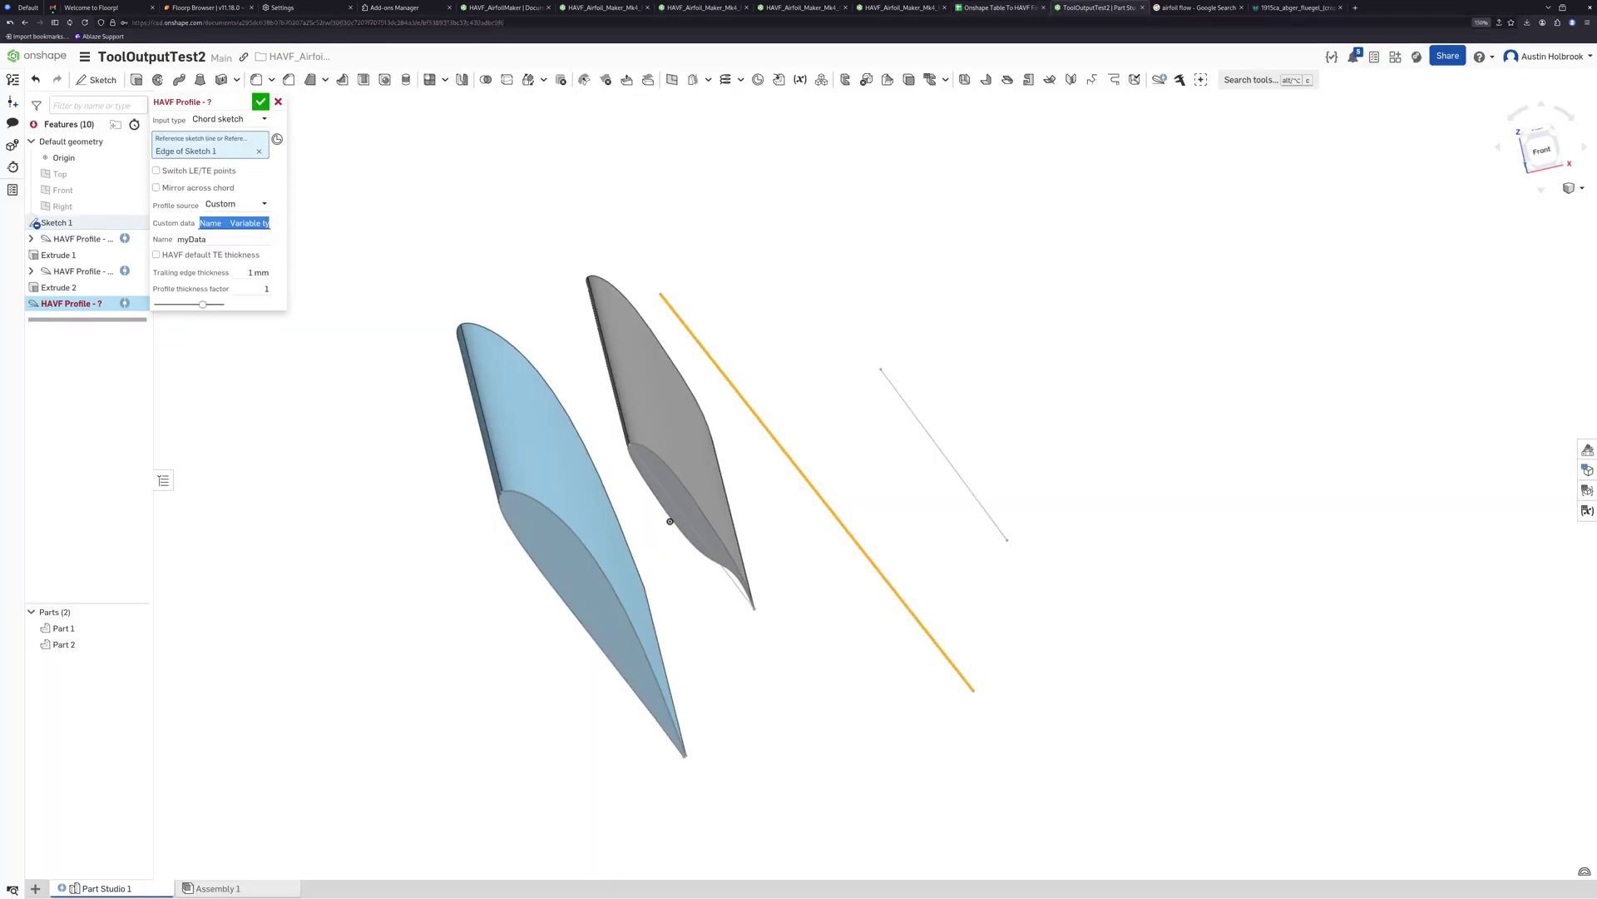
text(1 0.0007639419404 0.7669977082 0.04965622613 0.6096256684 0.09702062643 0.2979373568 0.1122994652 0.1428571429 0.1122994652 0 0.03743315508 0 0 0 -0.0320855615 0.05042016807 -0.03361344538 0.2757830405 -0.0397249809 0.4637127578 -0.009167303285 0.6722689076 -0.01451489687 1 -0.0007639419404)
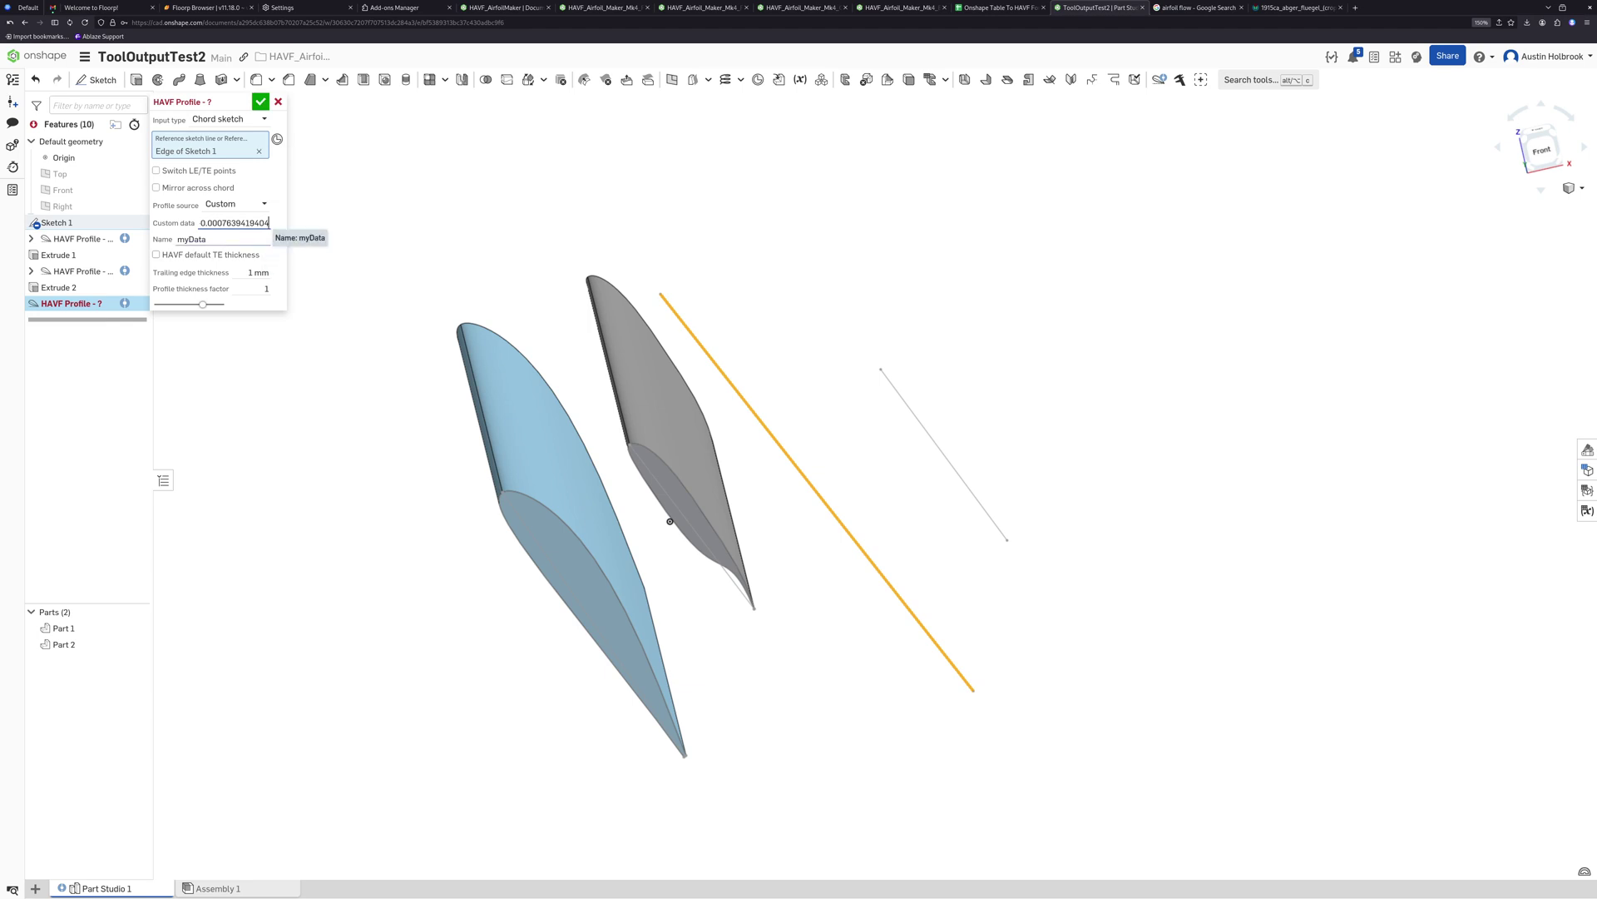
key(Tab)
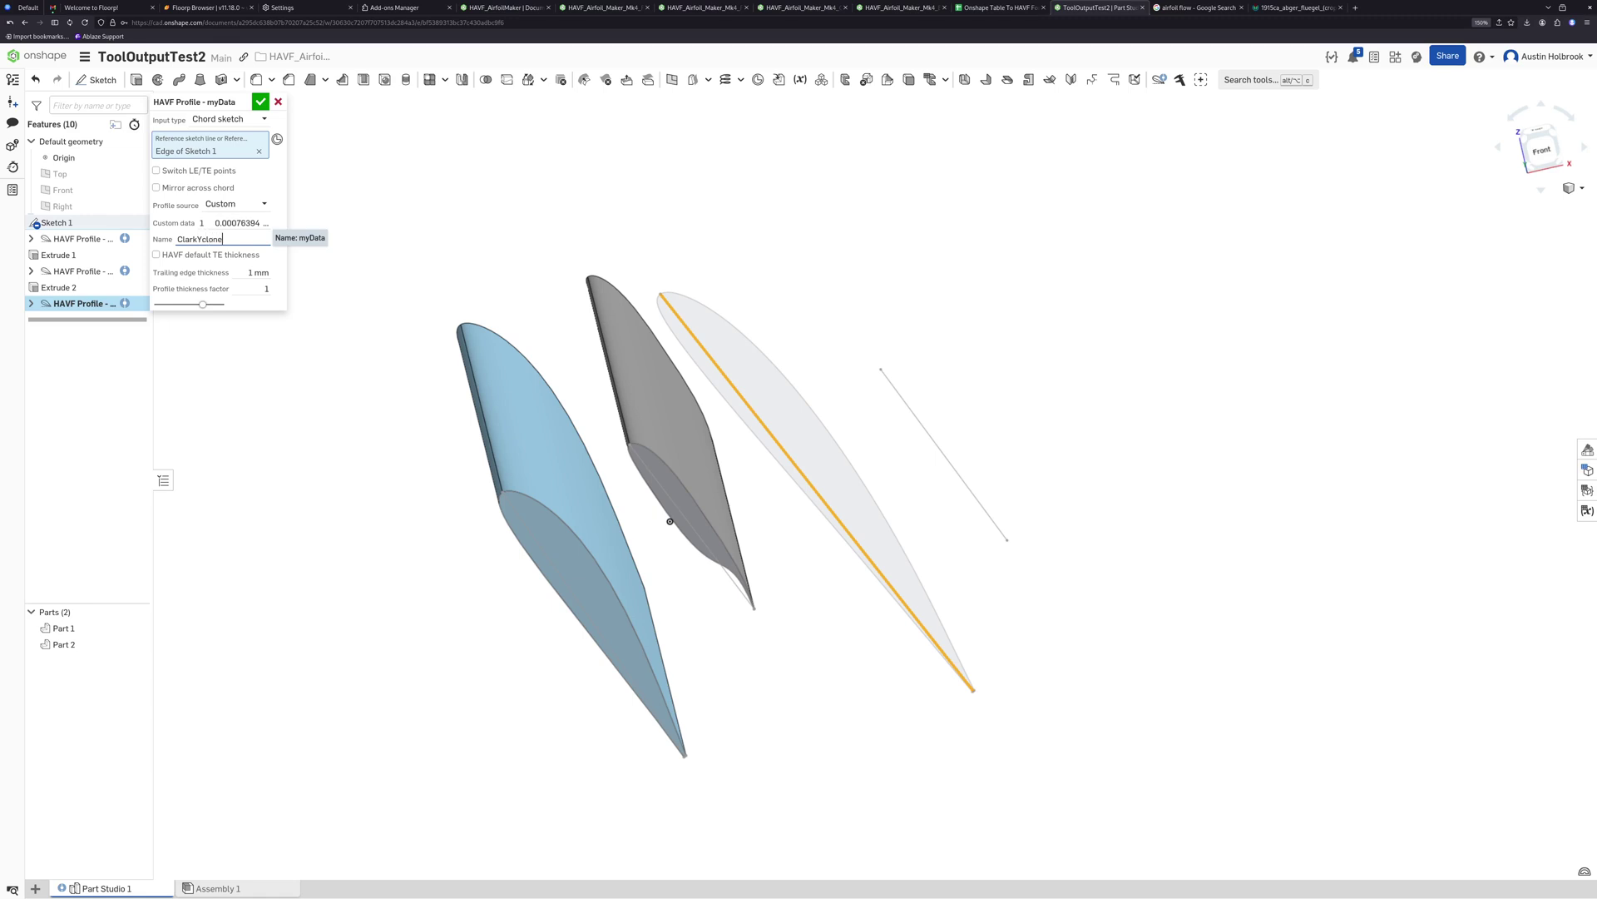
click(156, 255)
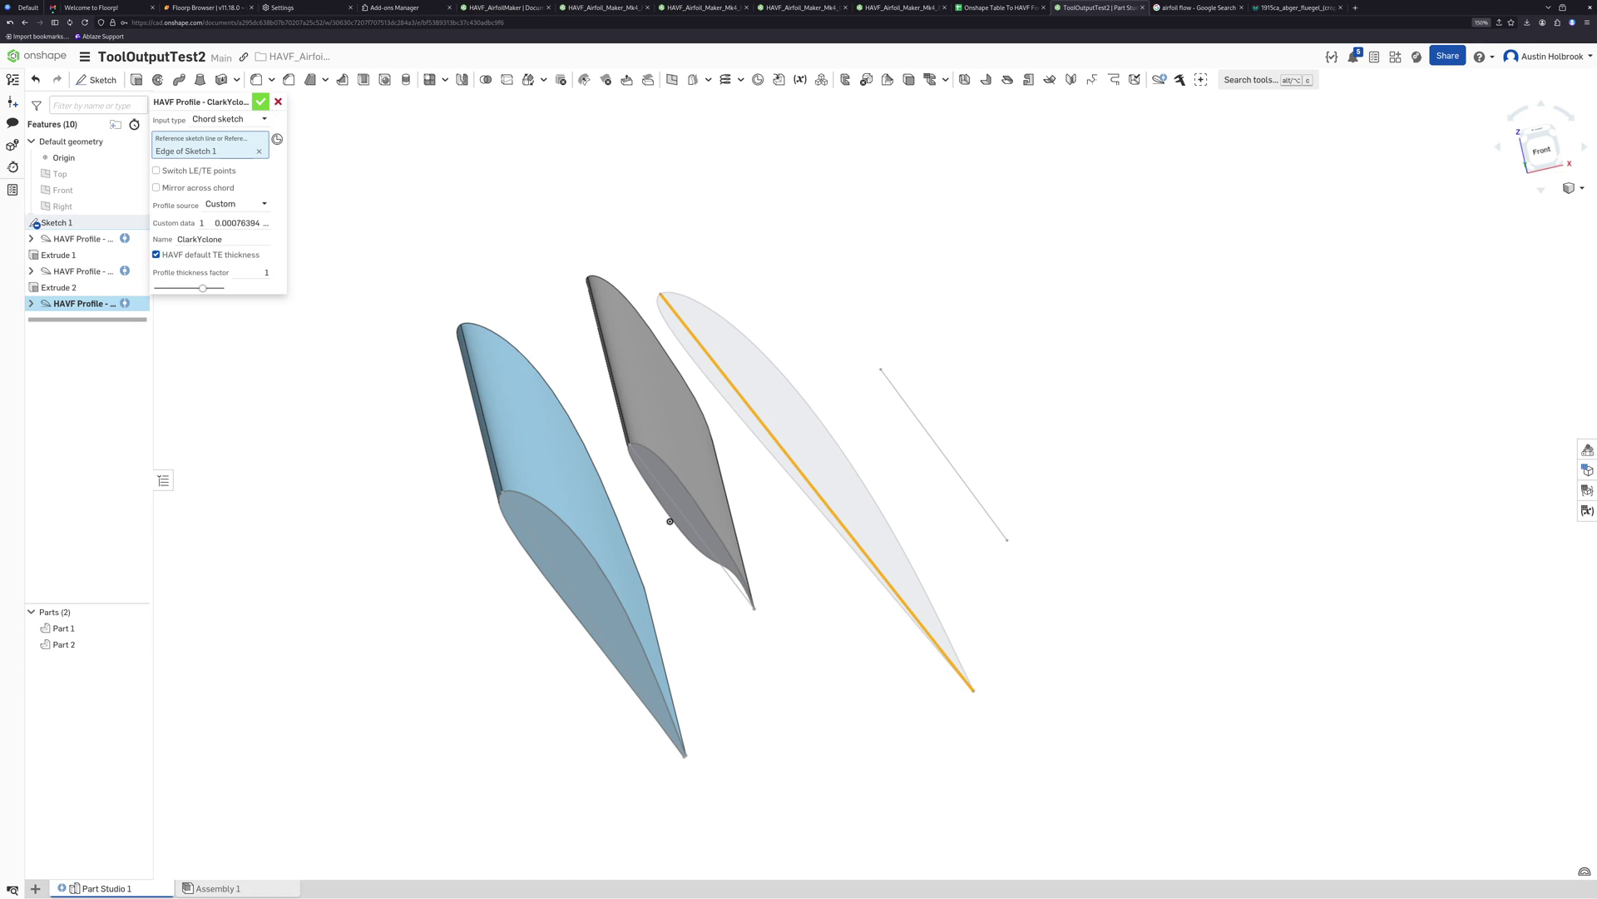
click(261, 101)
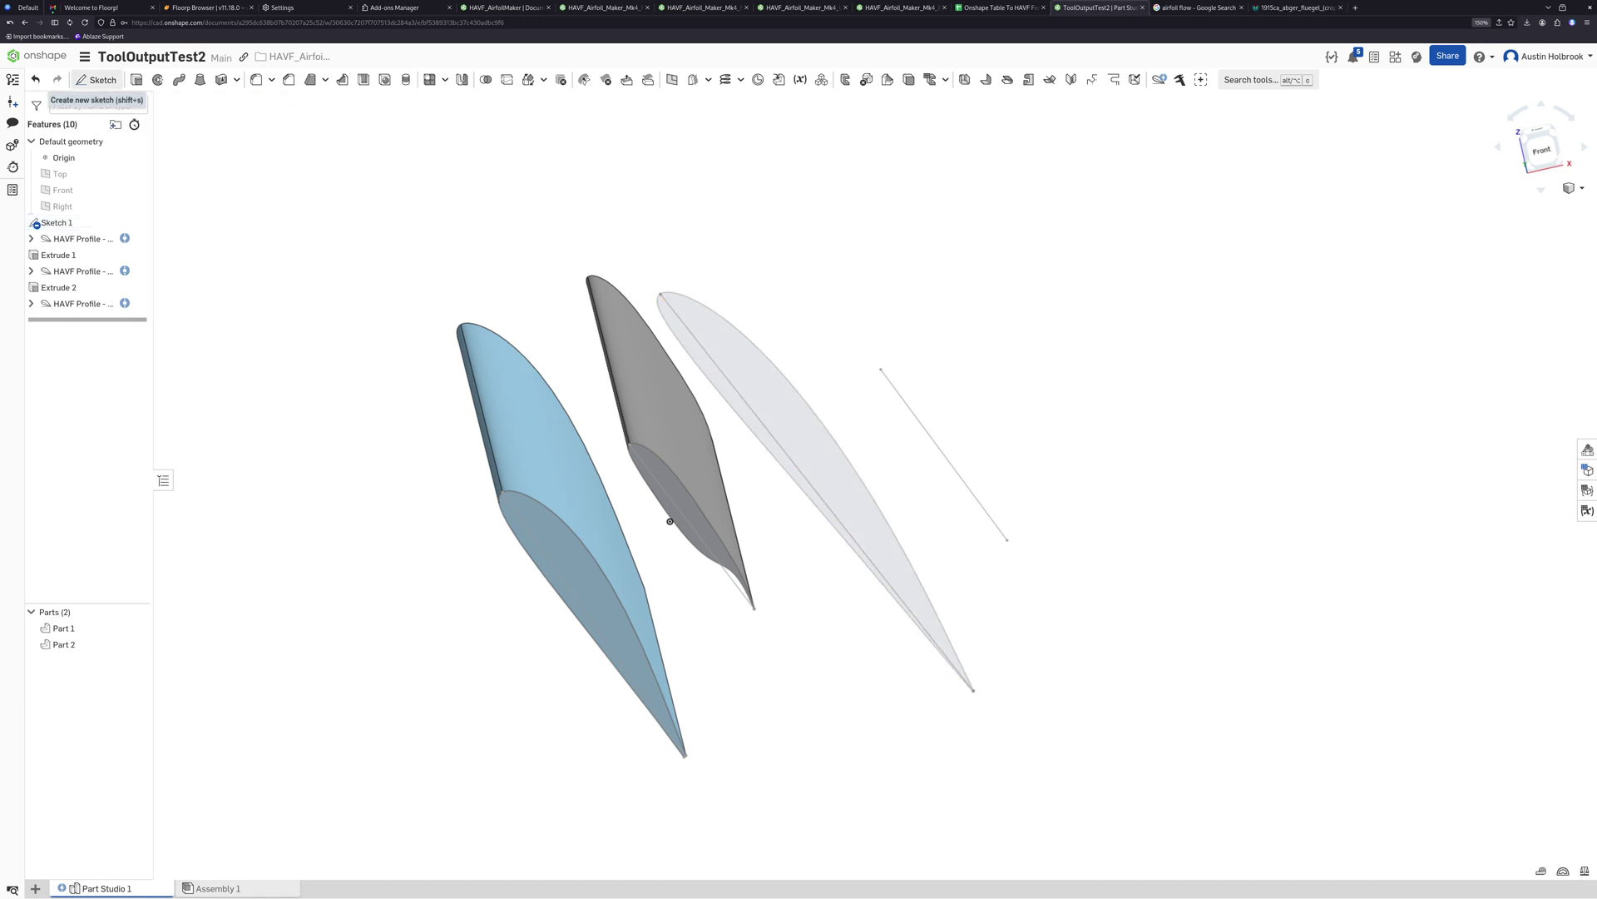
Extrude the ClarkYclone profile face as a new solid about 402 mm deep, and view the result from several angles
click(256, 79)
click(812, 466)
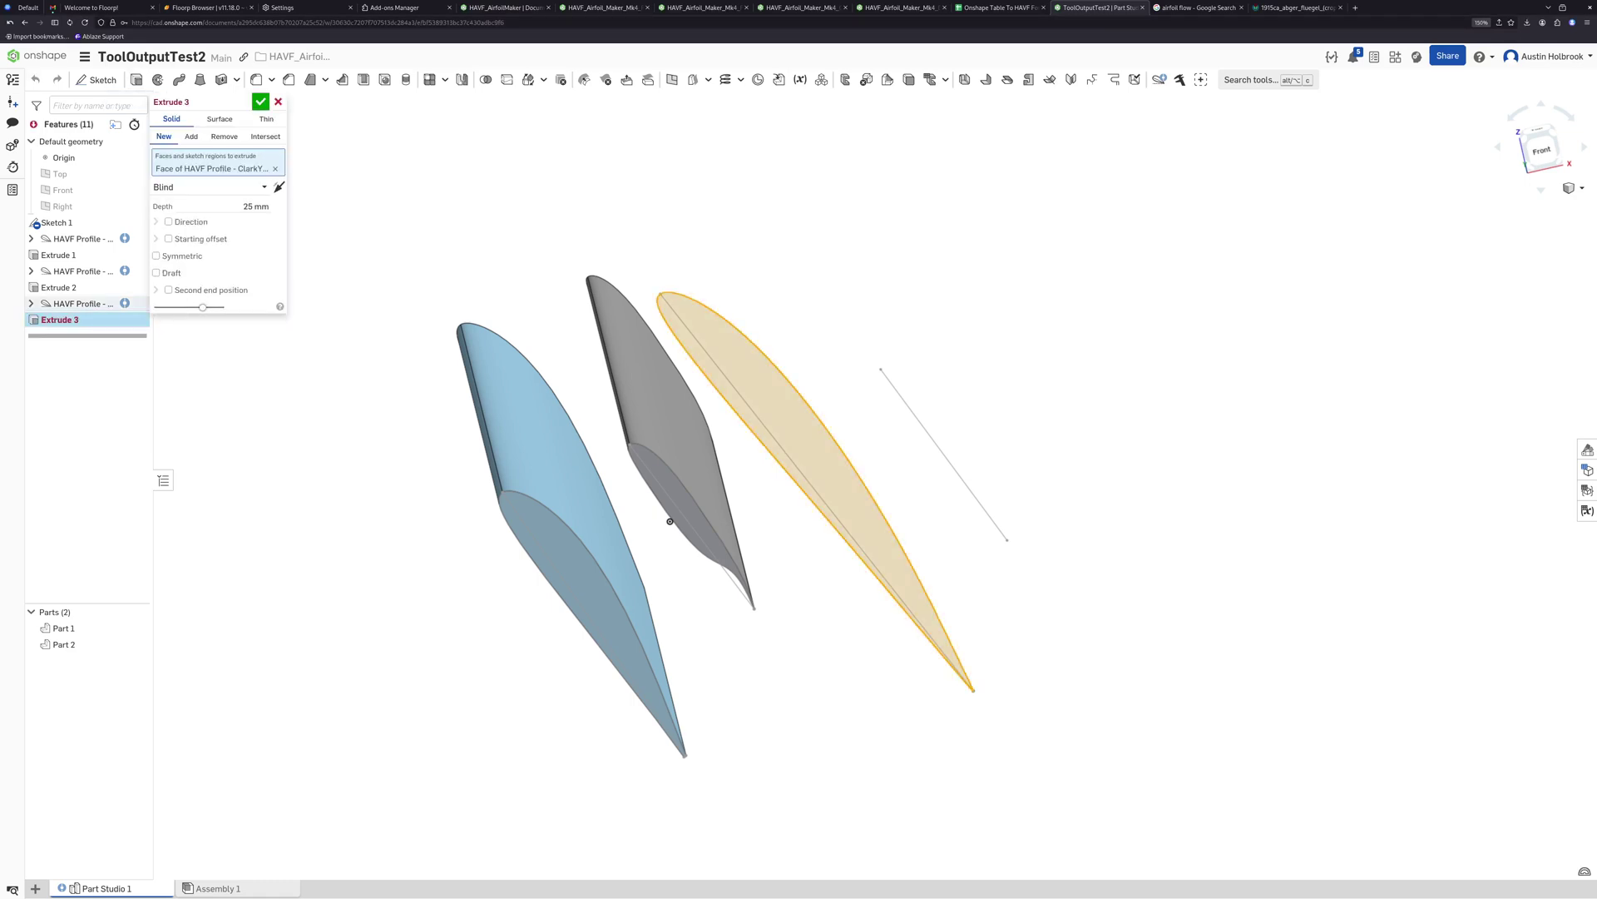
right_drag(957, 366, 861, 441)
scroll(861, 441, down, 4)
drag(771, 540, 988, 284)
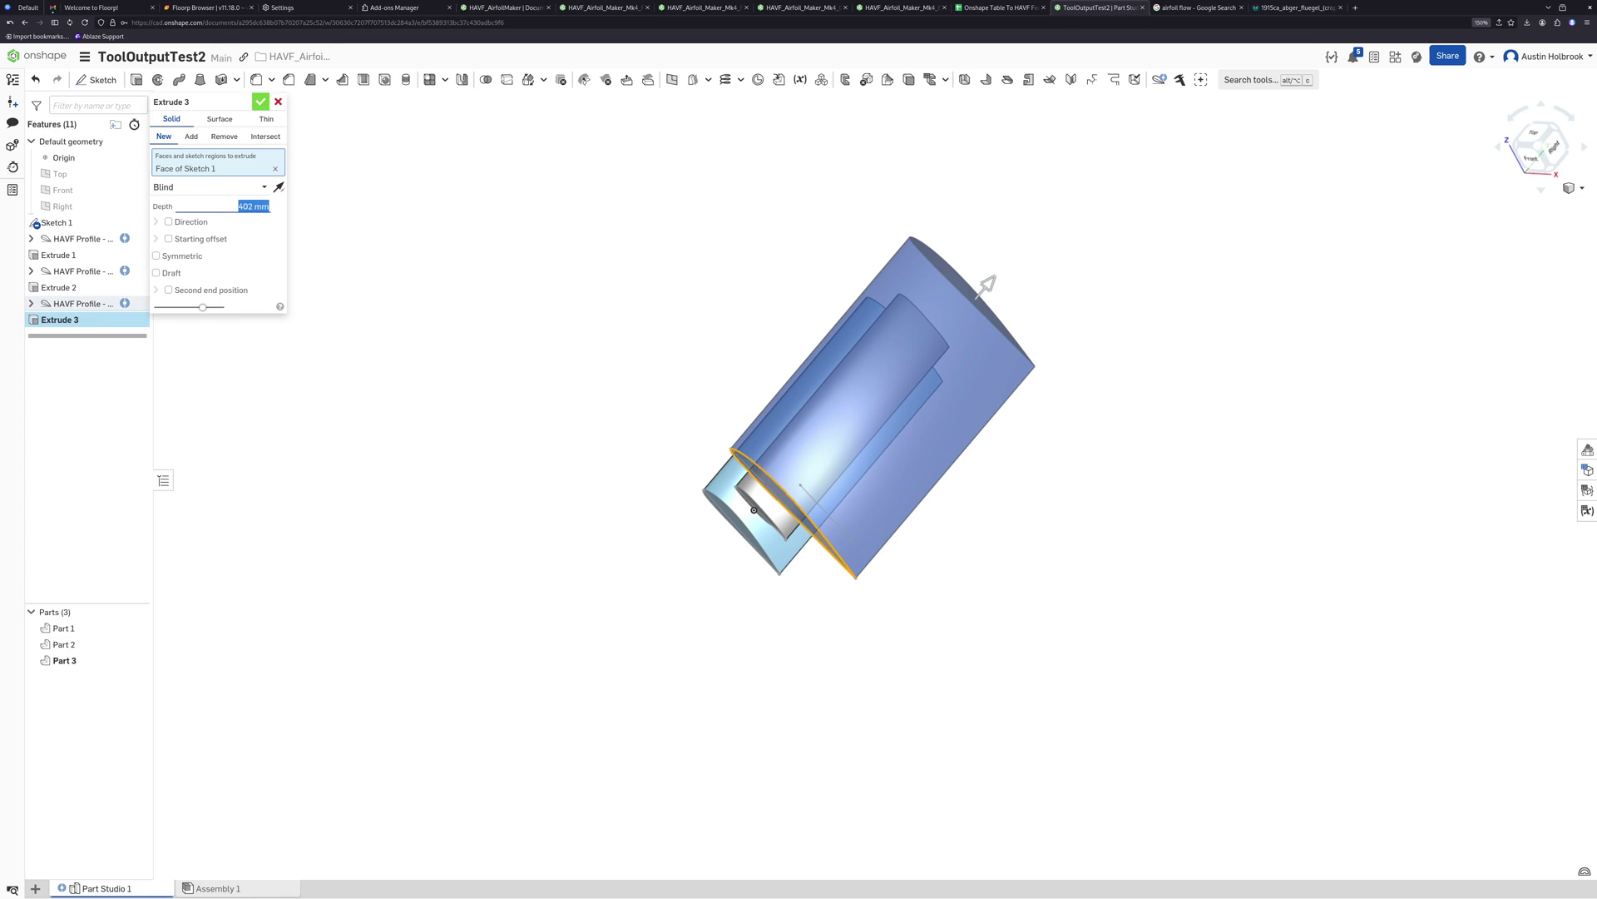
key(Return)
right_drag(820, 499, 904, 389)
scroll(904, 388, up, 5)
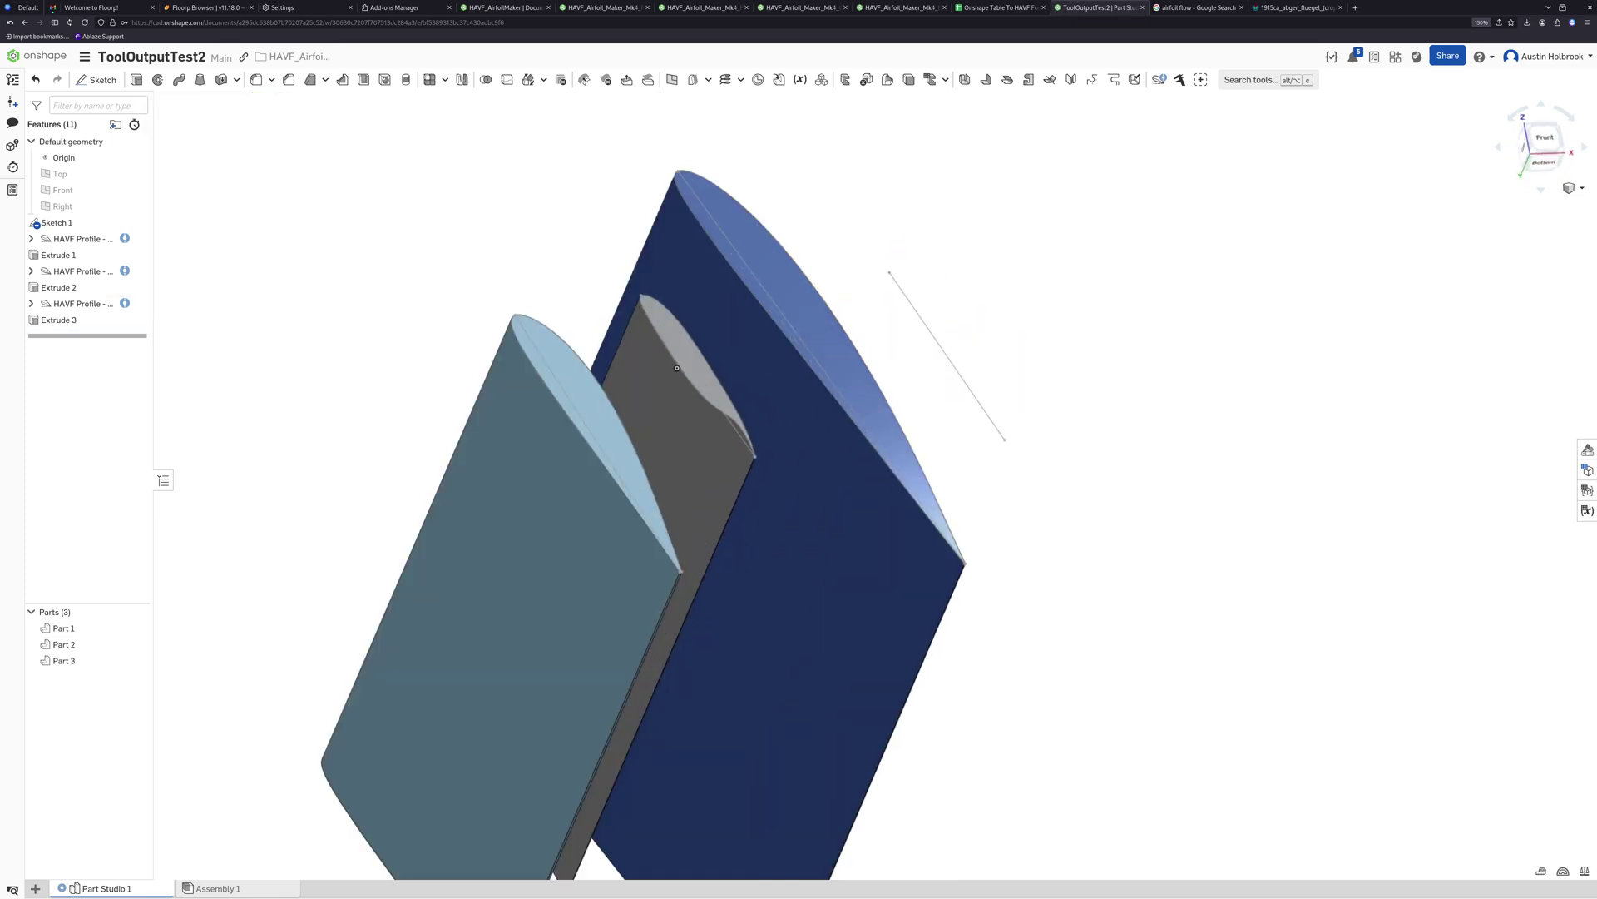
right_drag(676, 367, 713, 482)
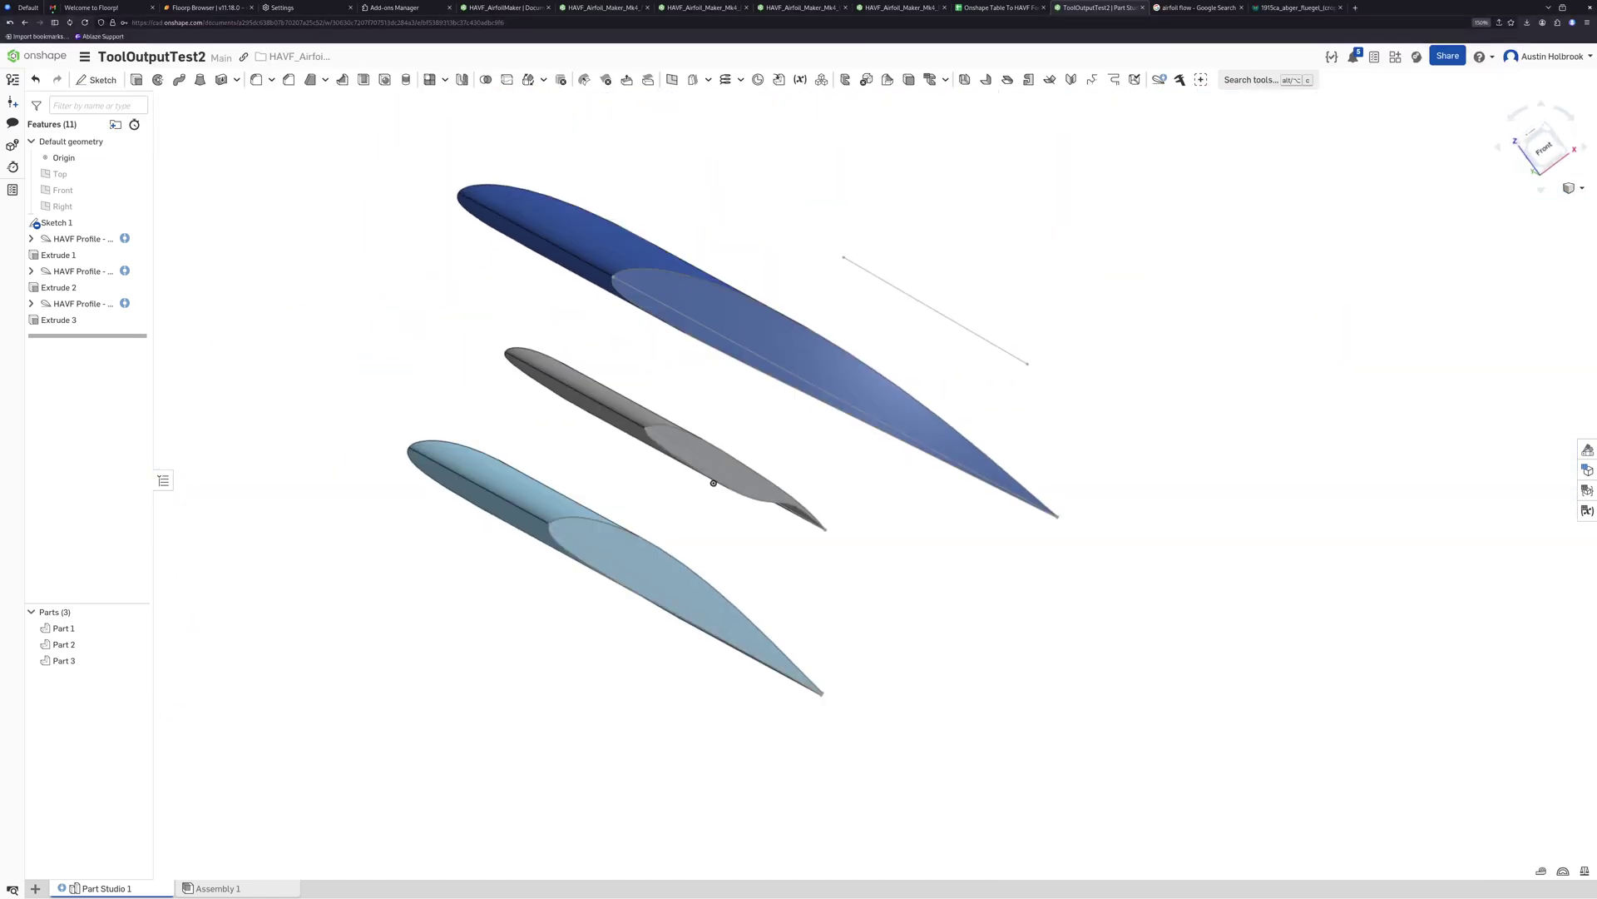
In the BalsaRib document, edit FitAndShapeHAVF to shift the middle upper control point slightly rearward and down, and accept the sketch
key(ctrl+shift+Tab)
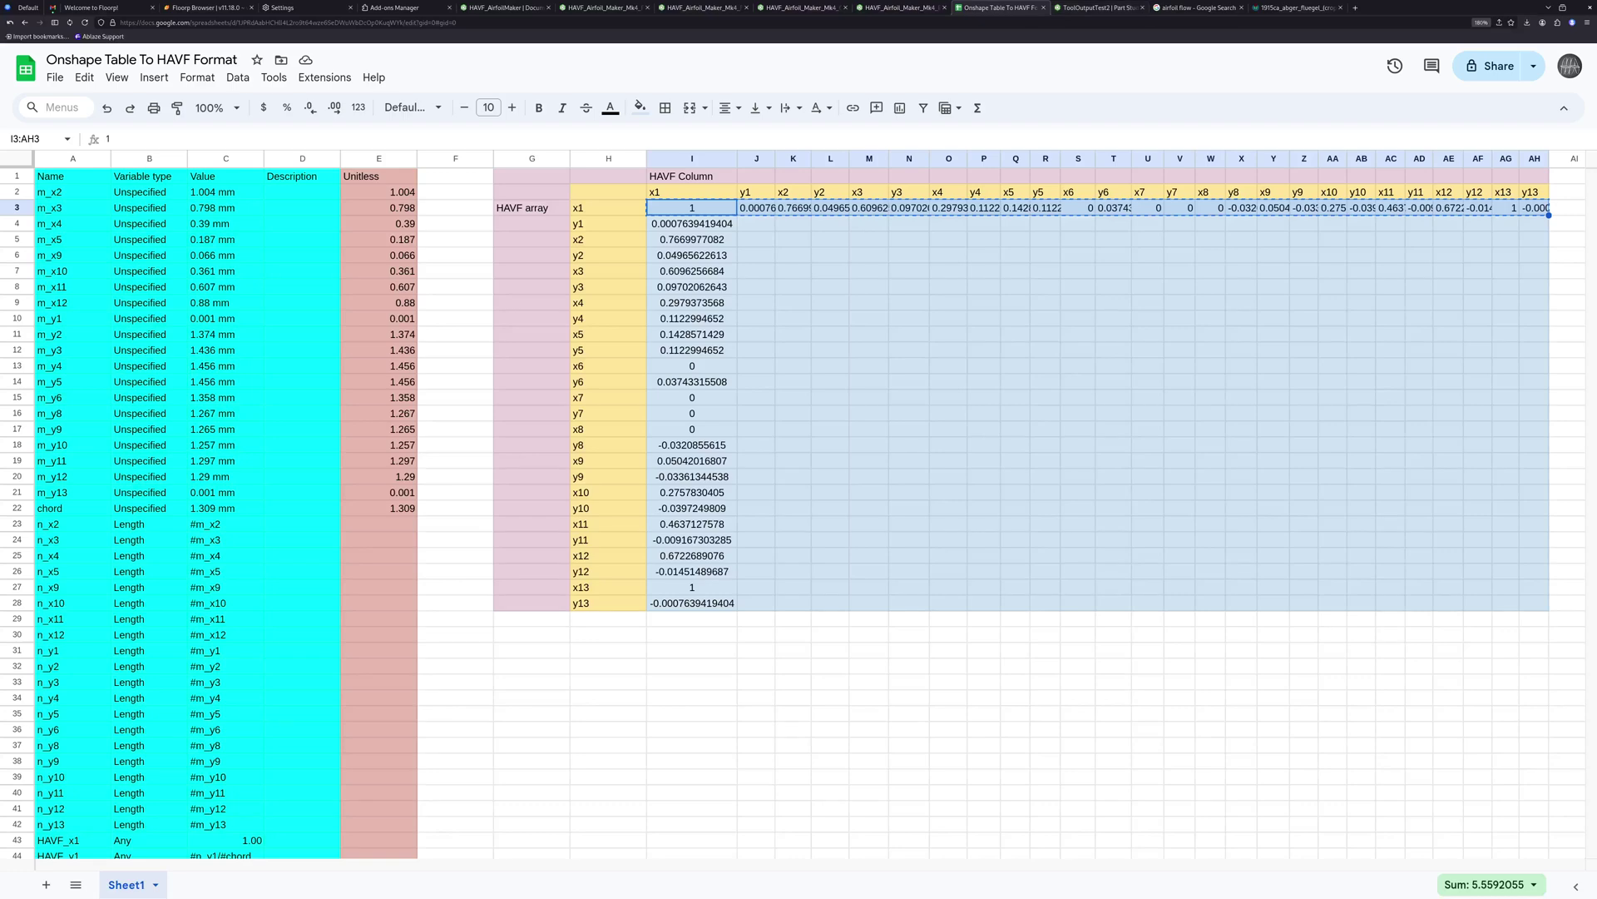
key(ctrl+shift+Tab)
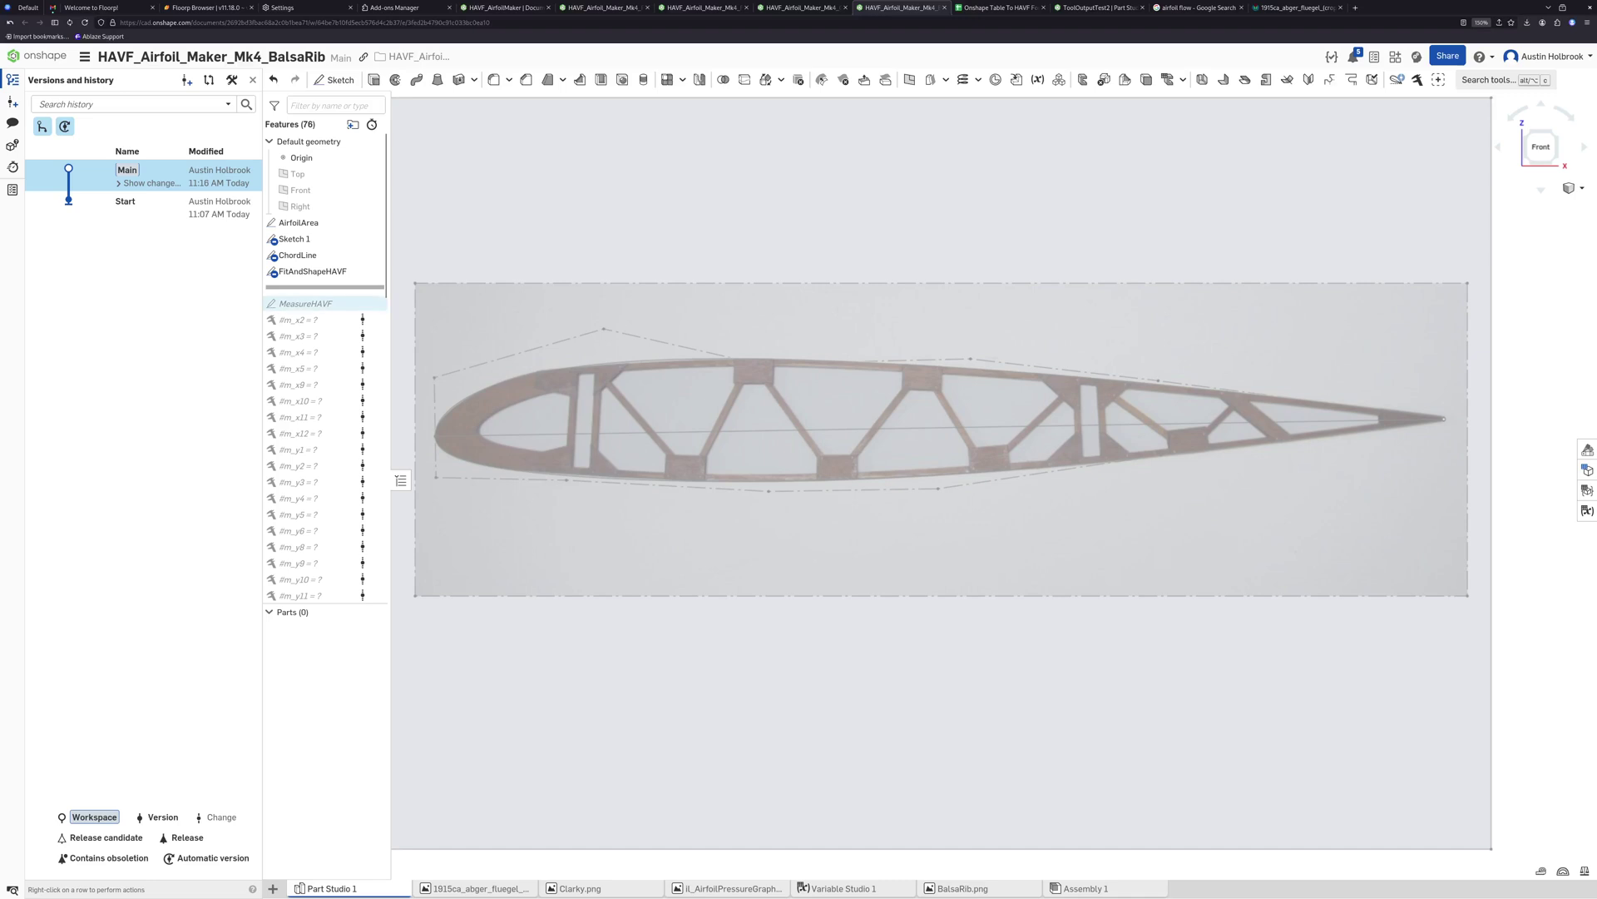
double_click(314, 271)
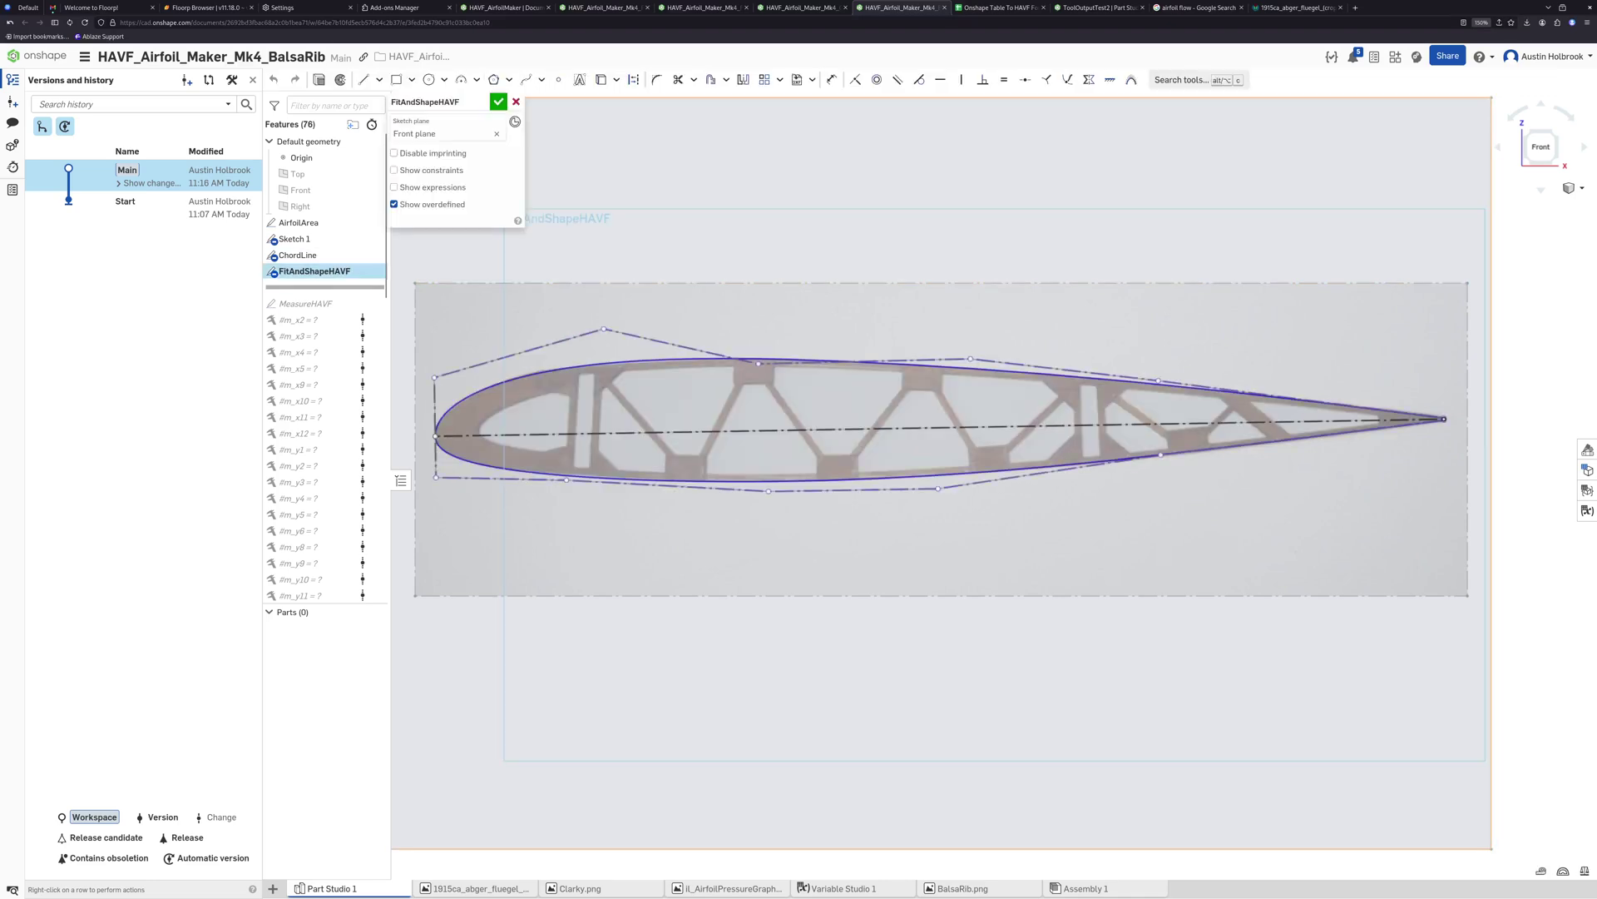
drag(758, 364, 780, 368)
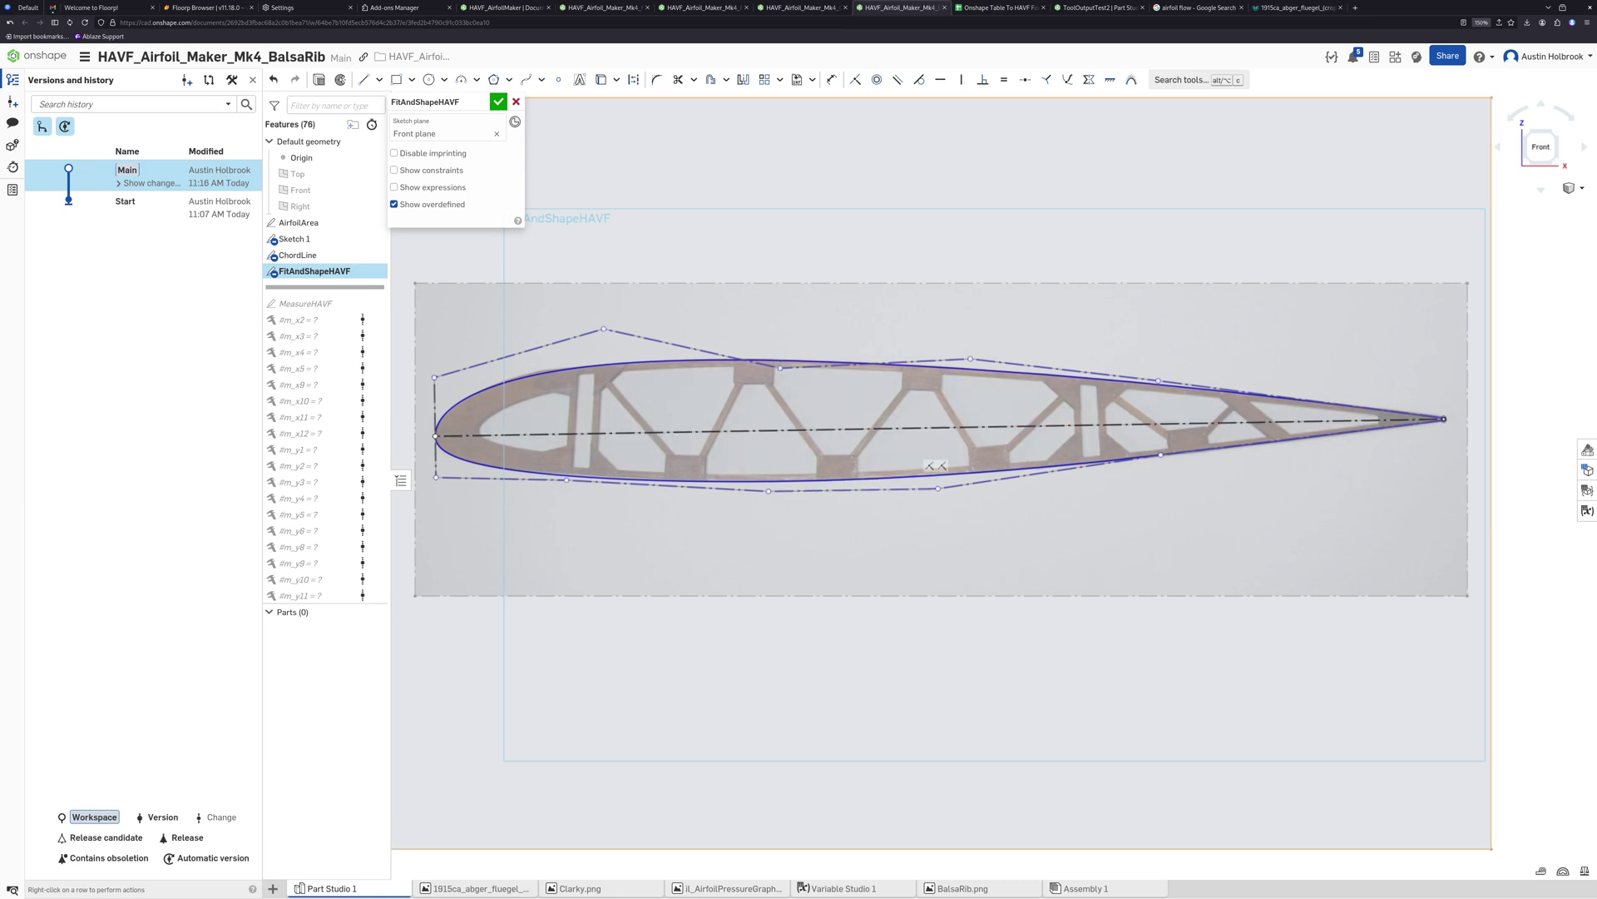
click(498, 101)
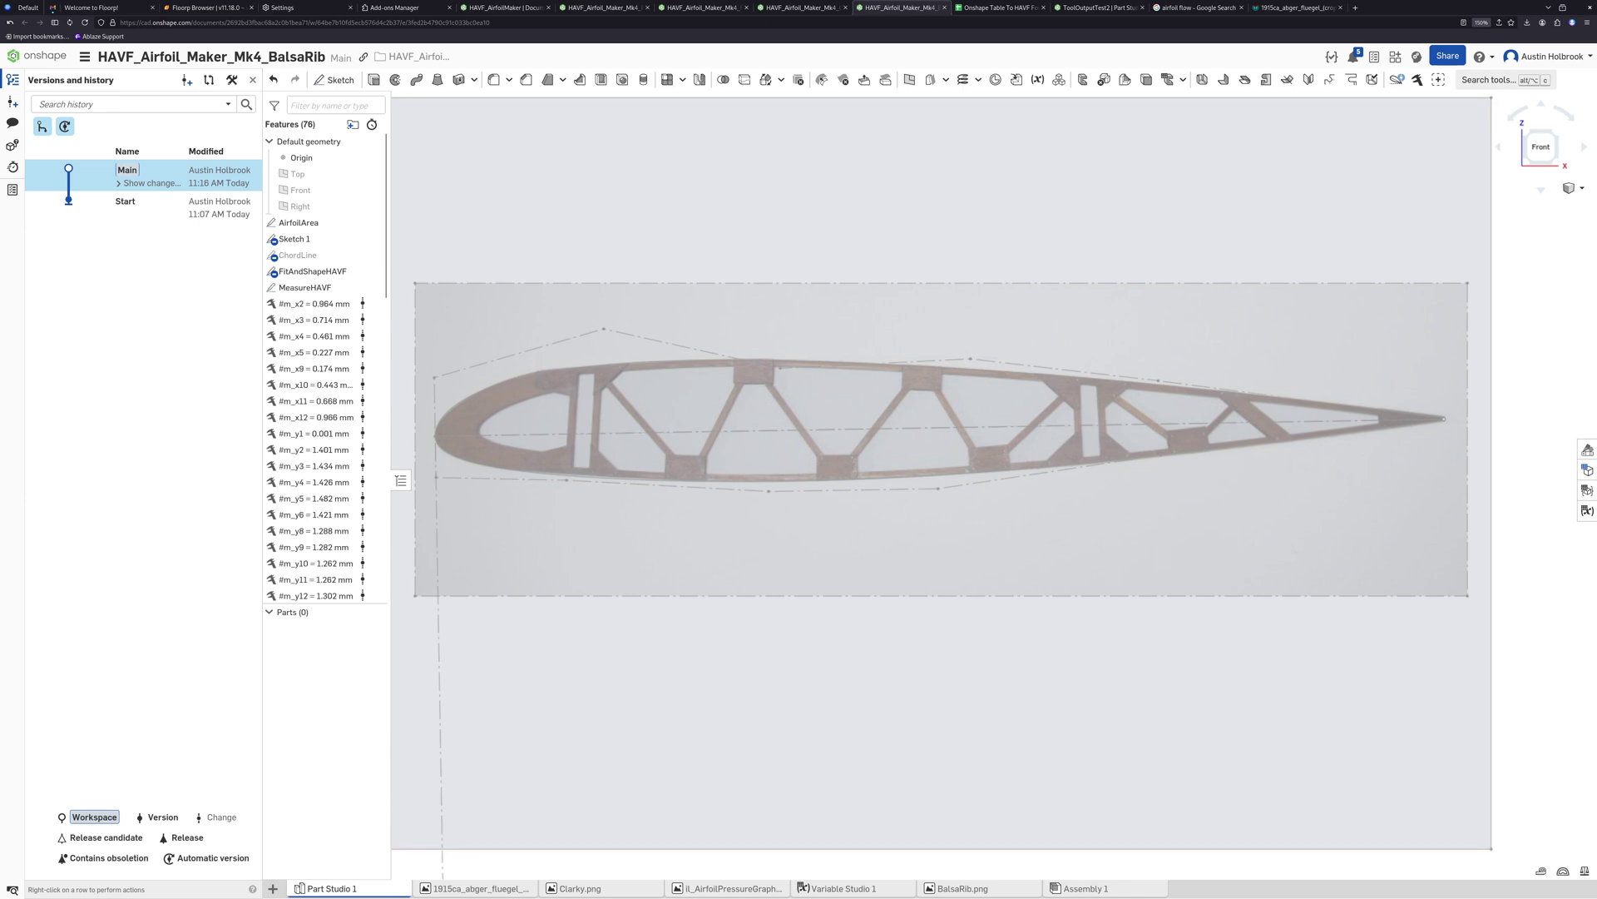
Show the BalsaRib document's variable table and copy its Part Studio 1 table
click(1587, 510)
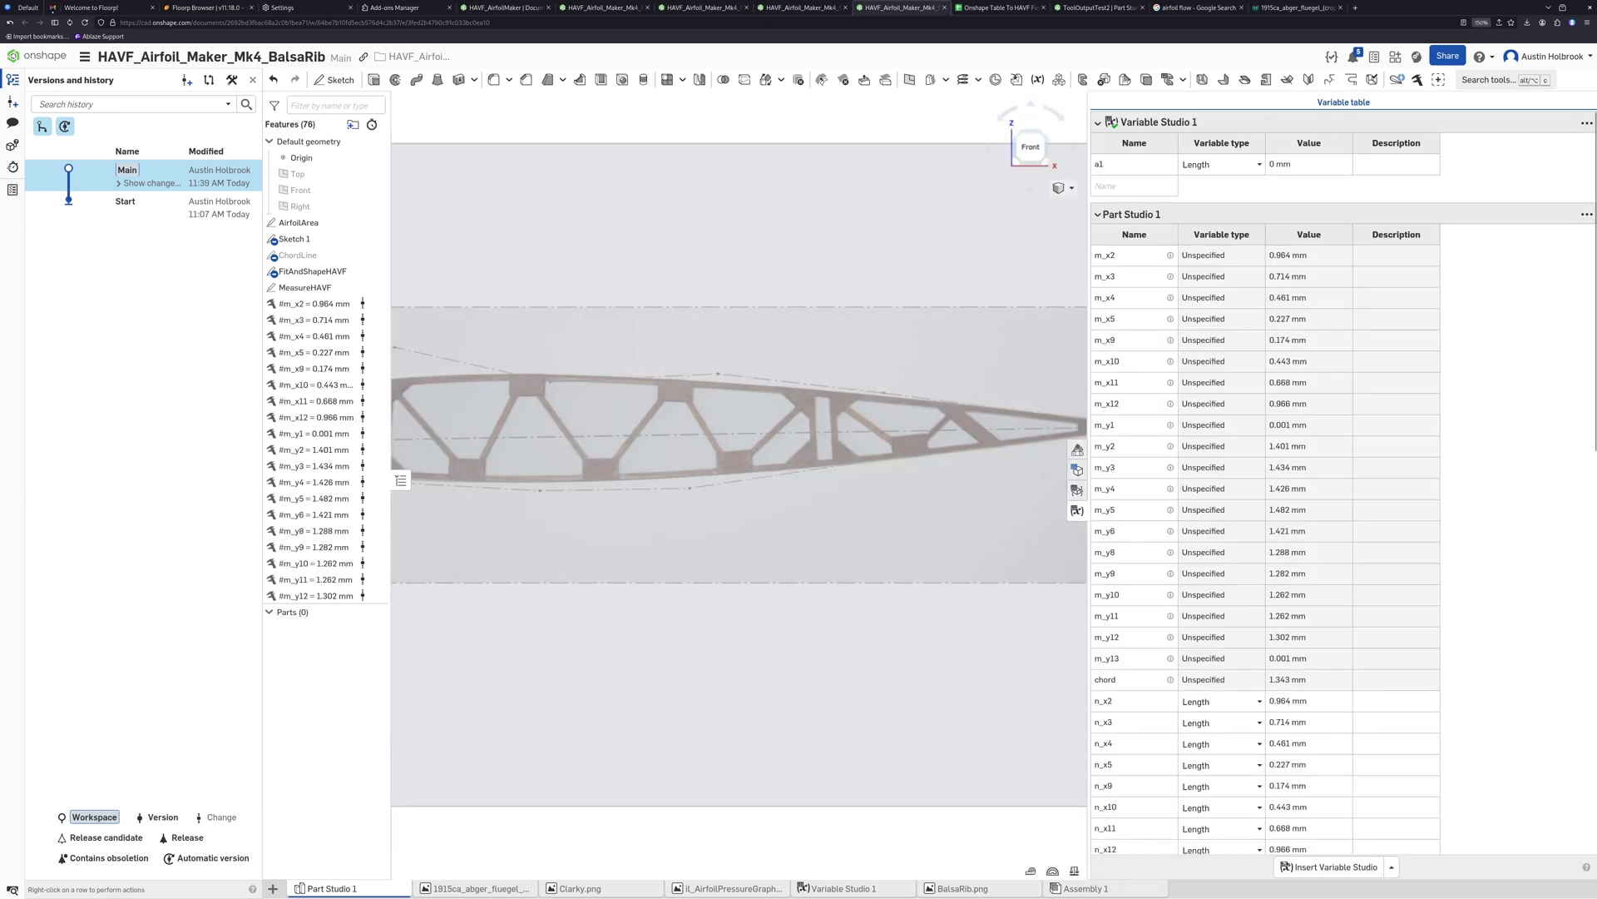
click(1585, 214)
click(1549, 233)
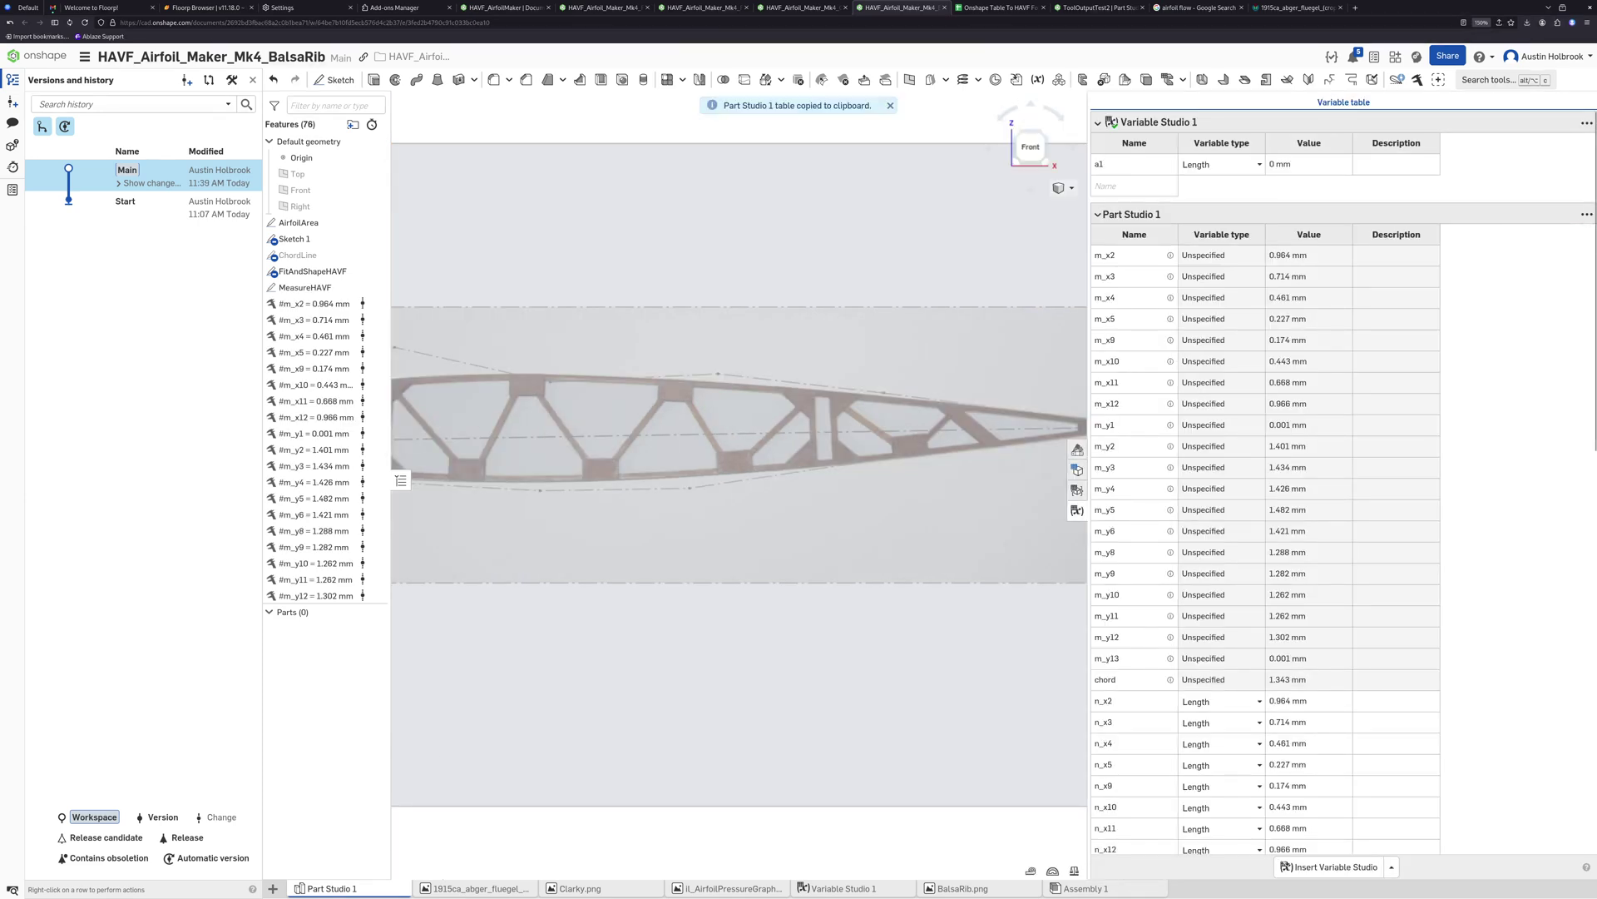
Switch to the spreadsheet, paste the BalsaRib variable table at cell A1, and copy the recalculated HAVF array row I3:AH3
click(999, 7)
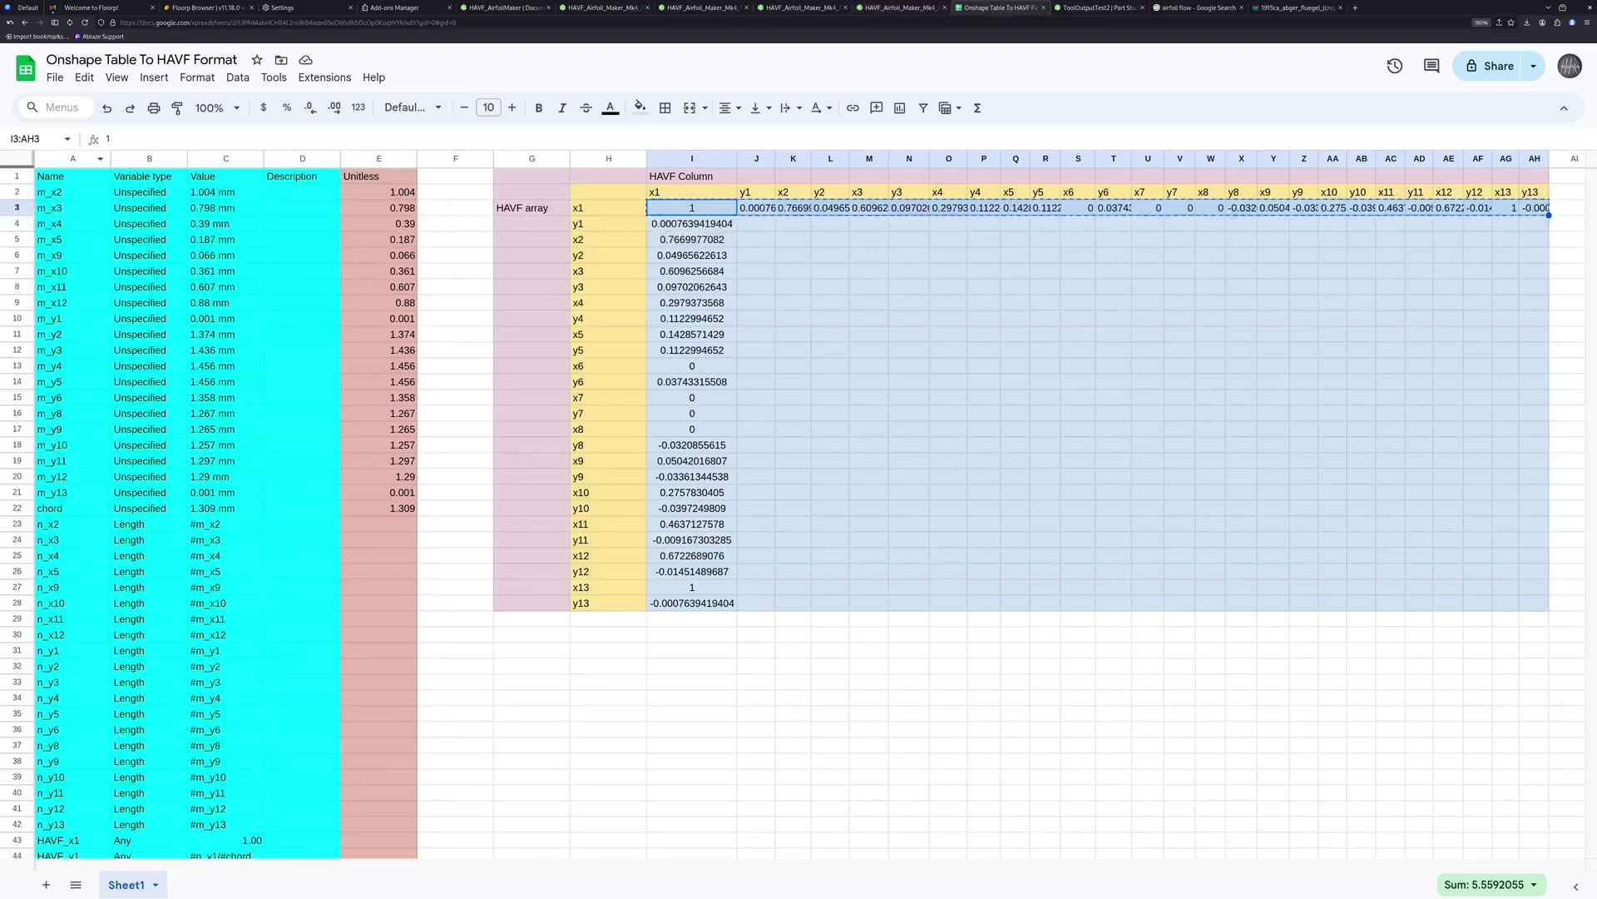
click(71, 176)
key(ctrl+v)
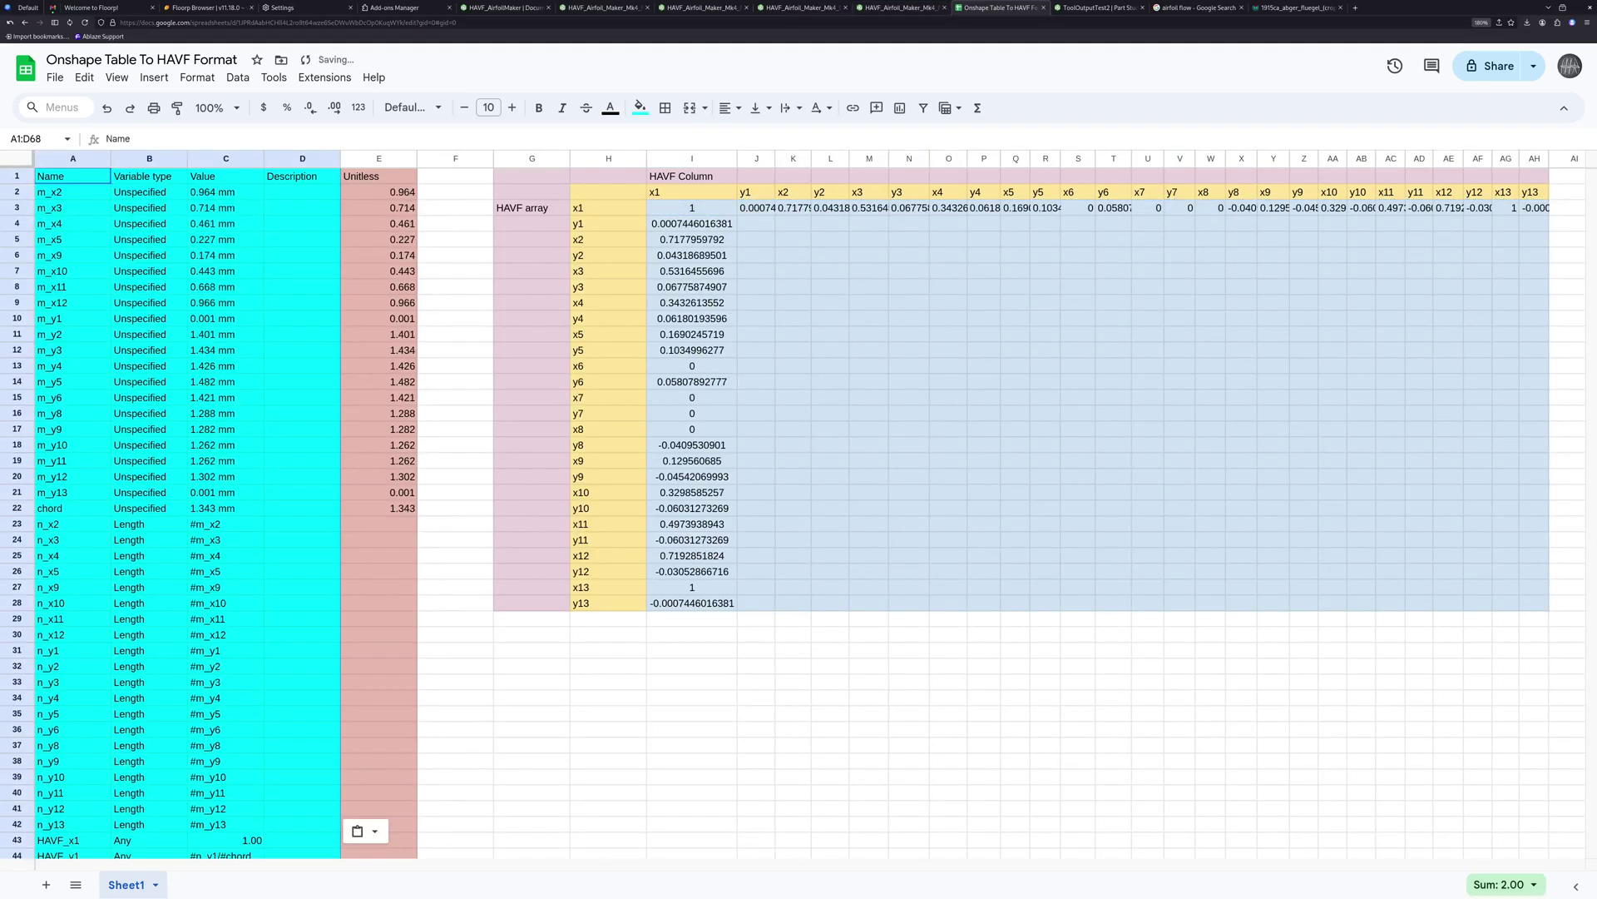
click(692, 207)
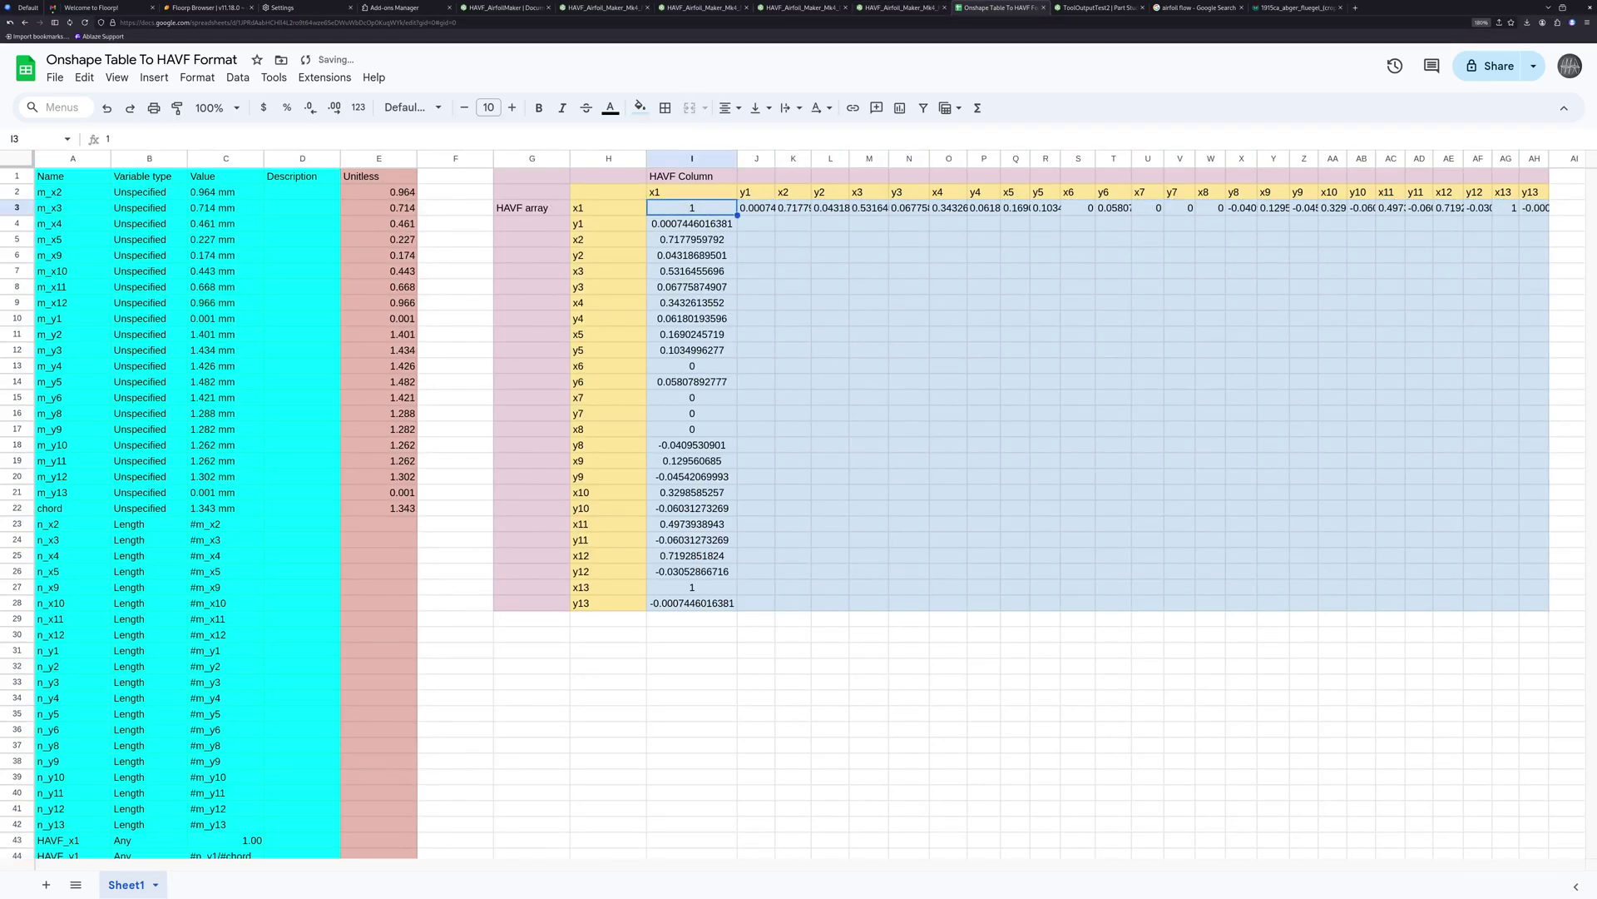
key(ctrl+shift+Right)
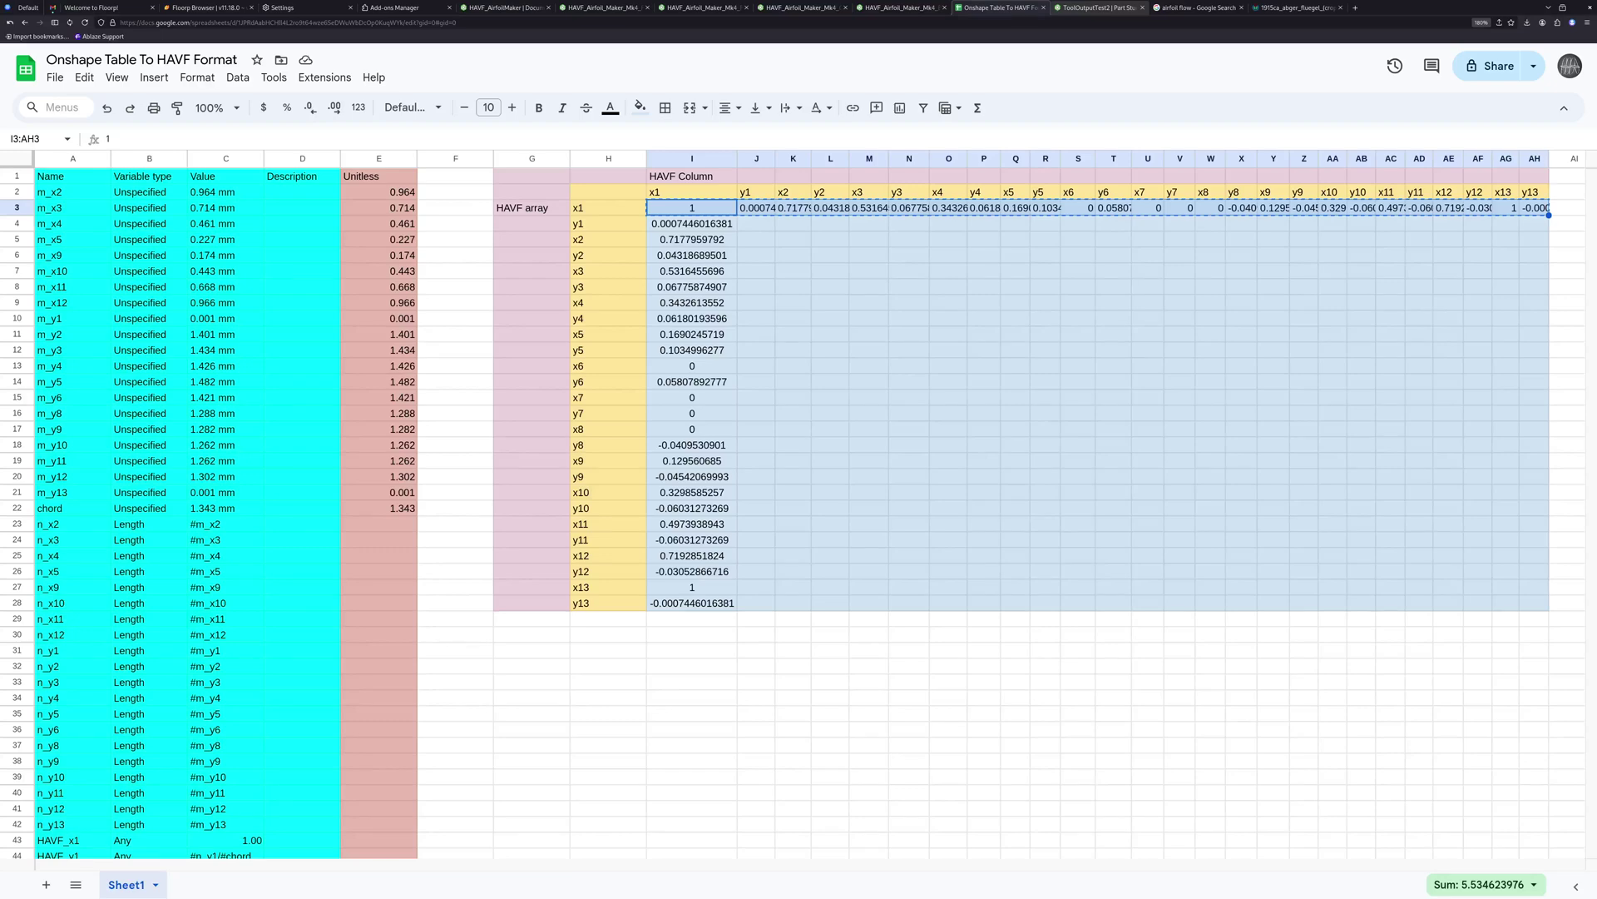
In the ToolOutputTest2 document, start a HAVF profile on the remaining short chord line with the Custom profile source
click(1098, 8)
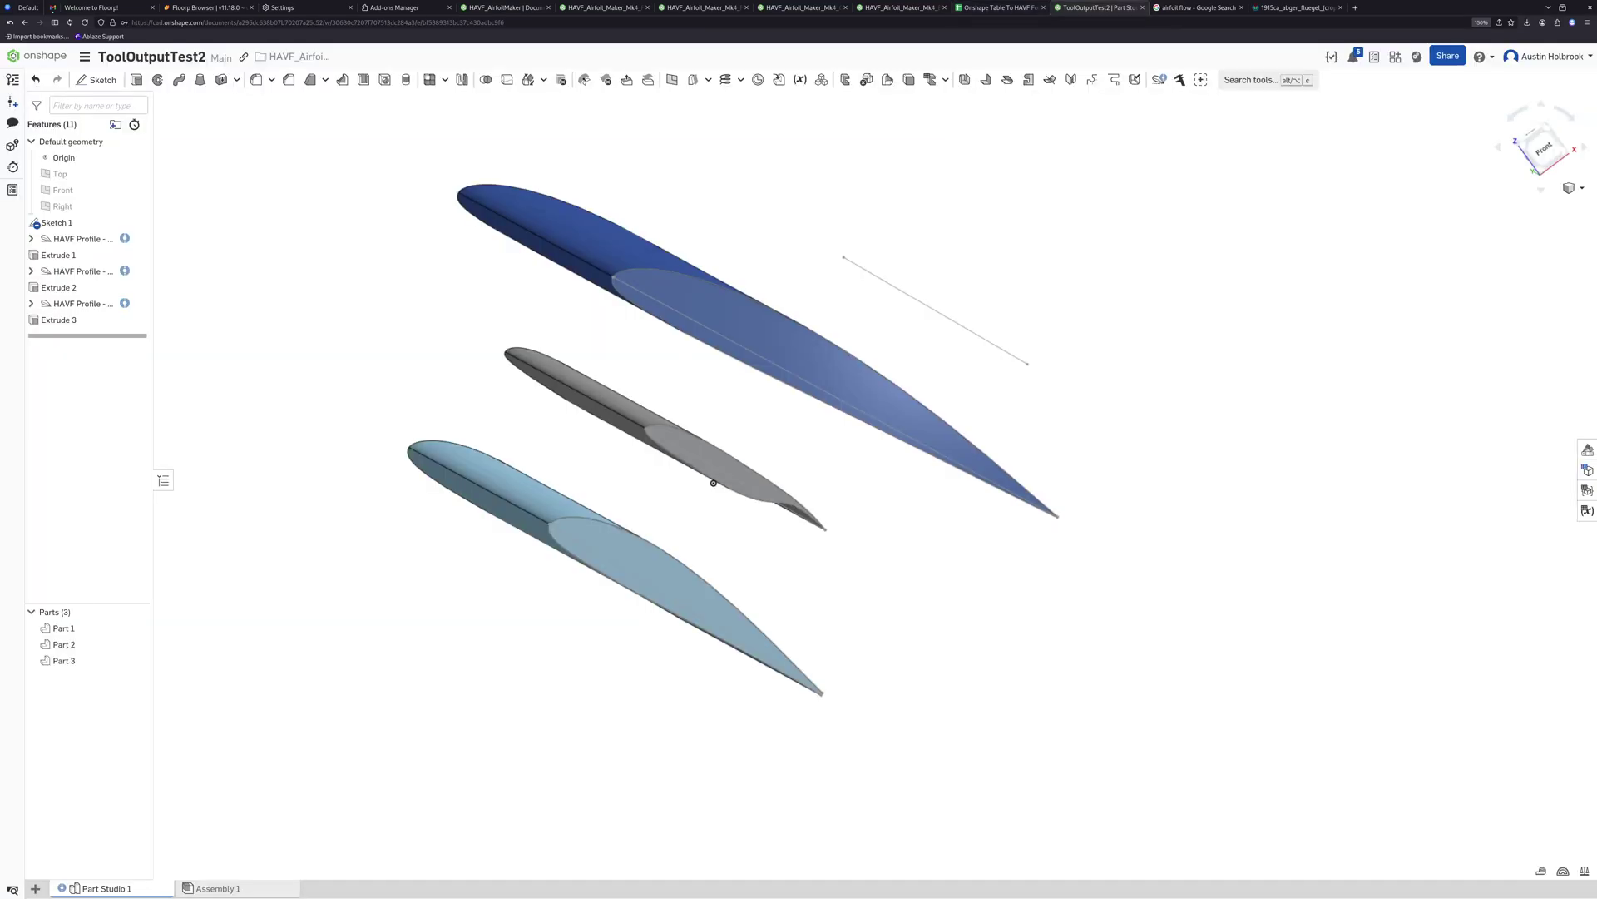
click(1159, 79)
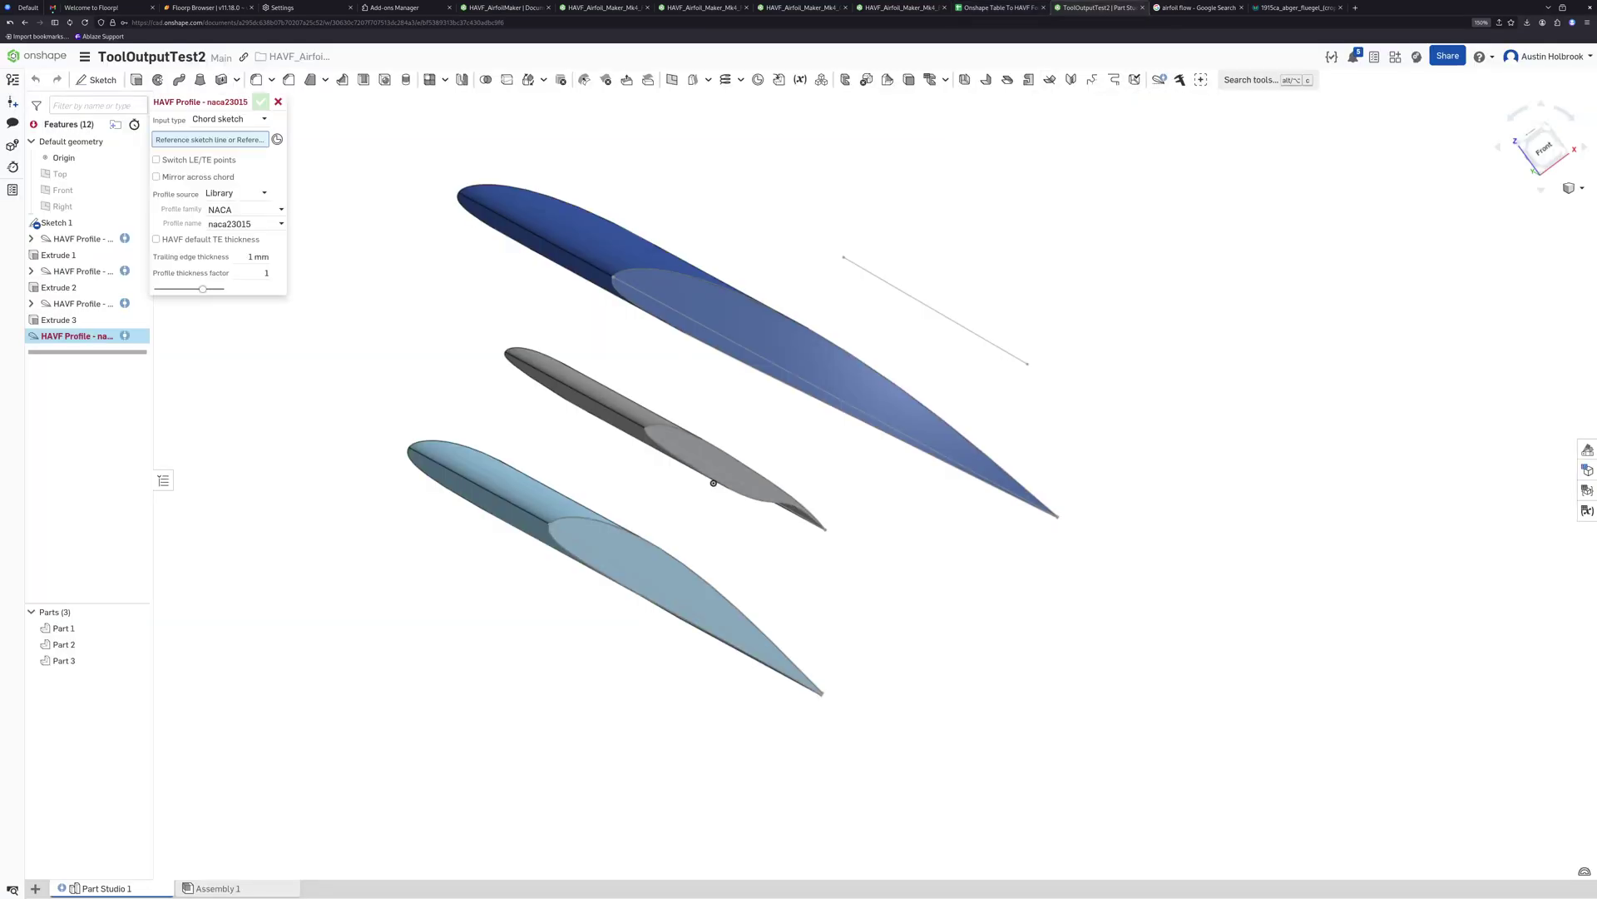
click(935, 310)
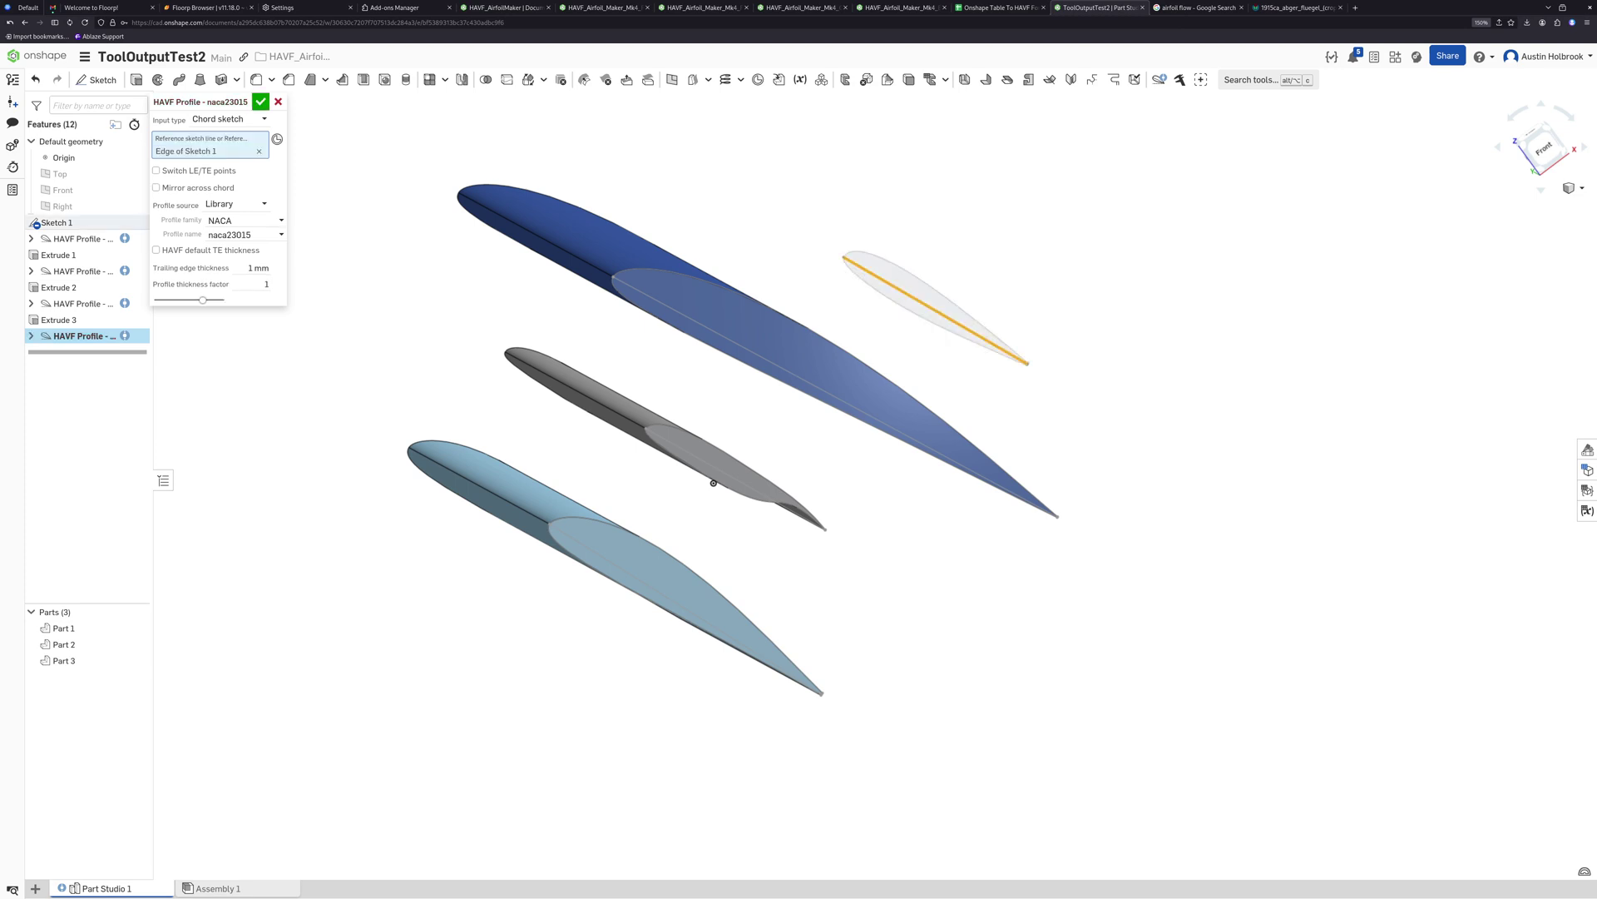
click(236, 203)
click(223, 218)
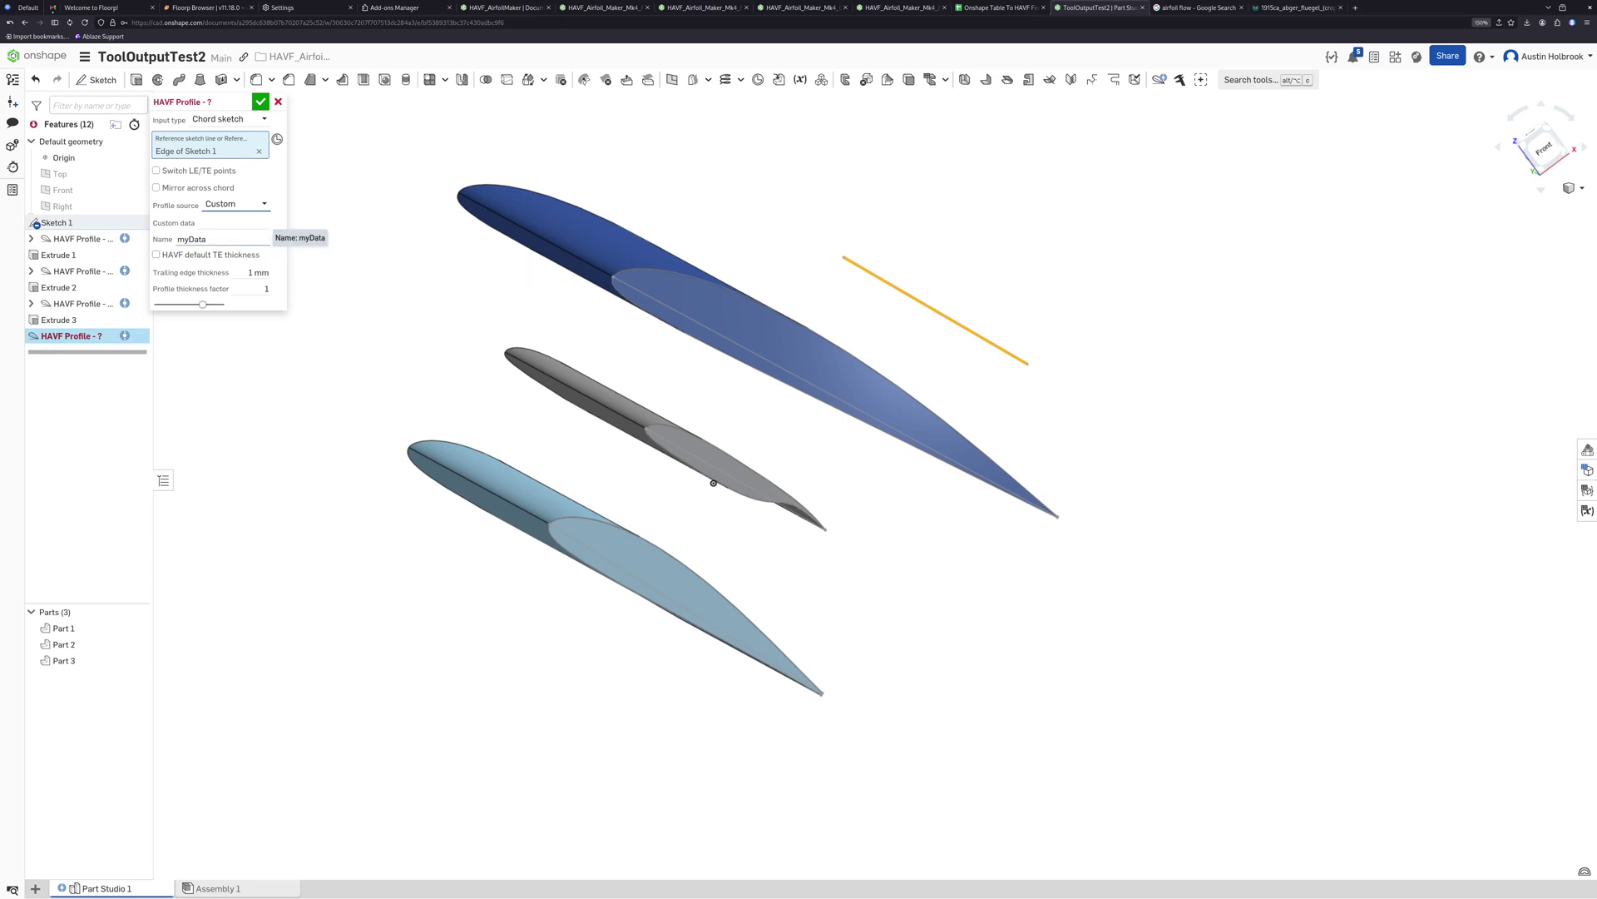
Paste the copied HAVF array as the new profile's custom data and name the profile BalsaRib
click(223, 239)
click(234, 222)
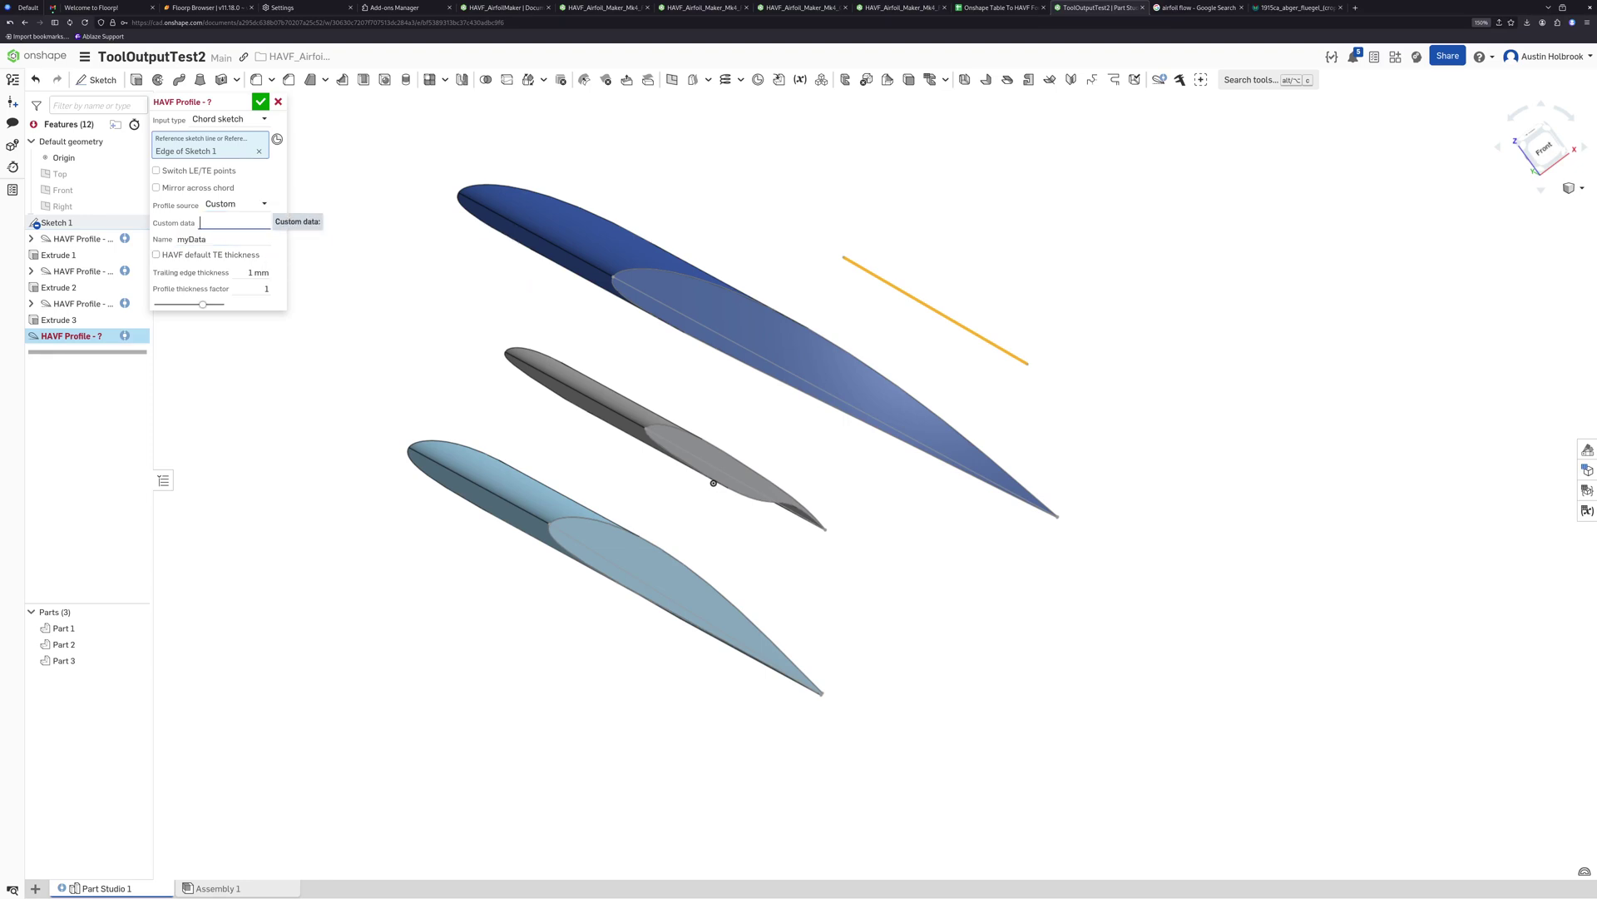
key(ctrl+v)
key(Tab)
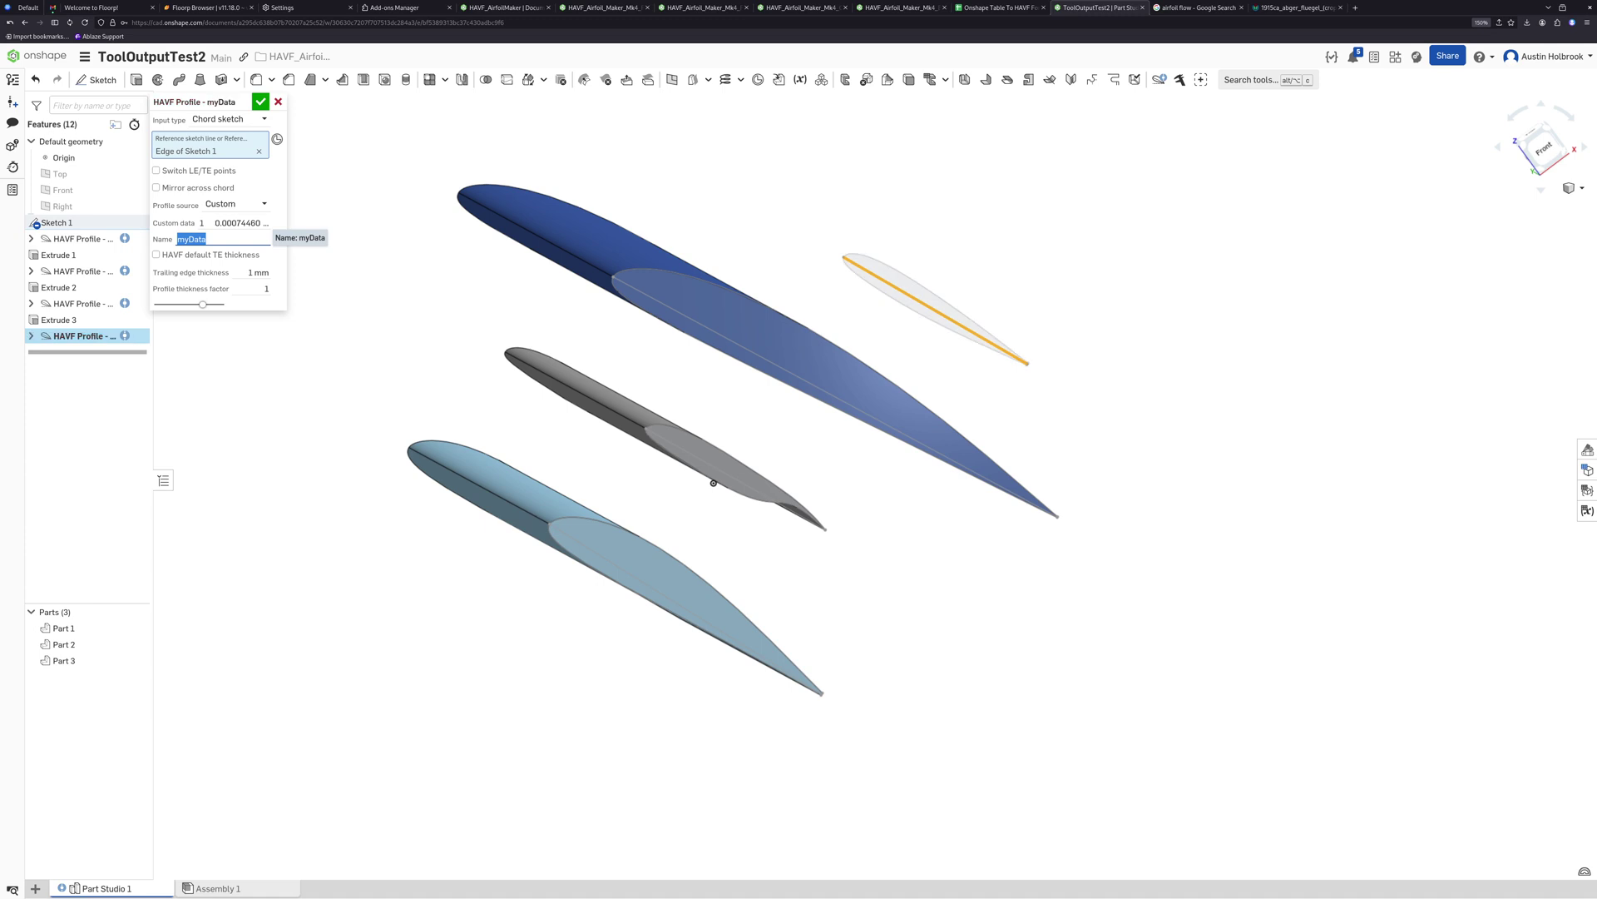
text(BalsaRib)
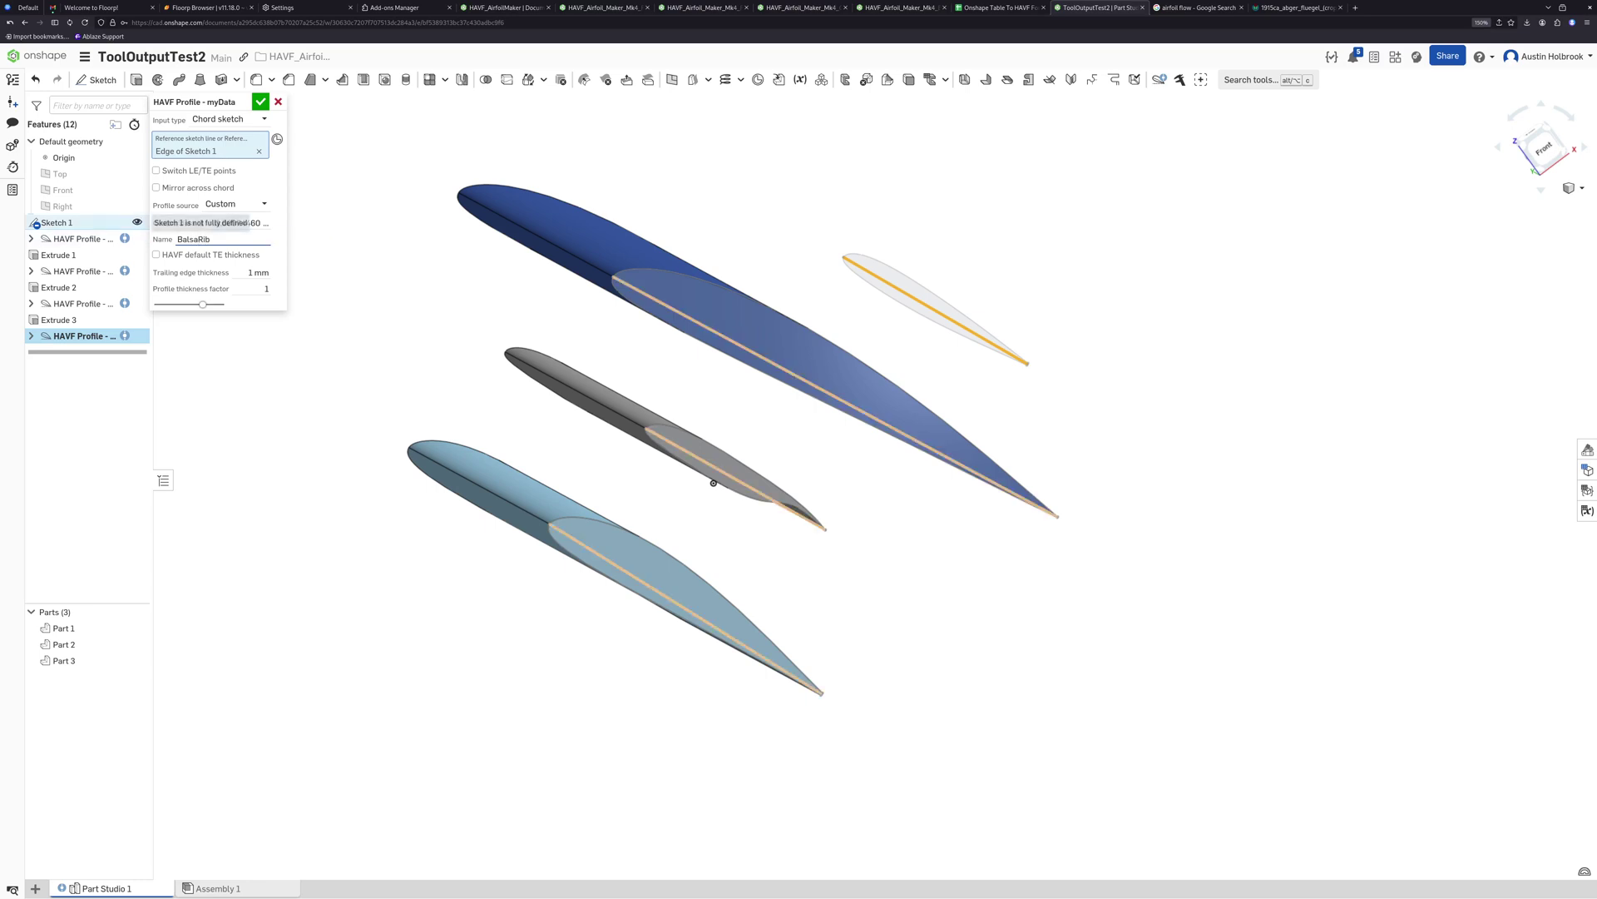
Enable the default HAVF trailing edge thickness for the BalsaRib profile and accept the profile
click(156, 255)
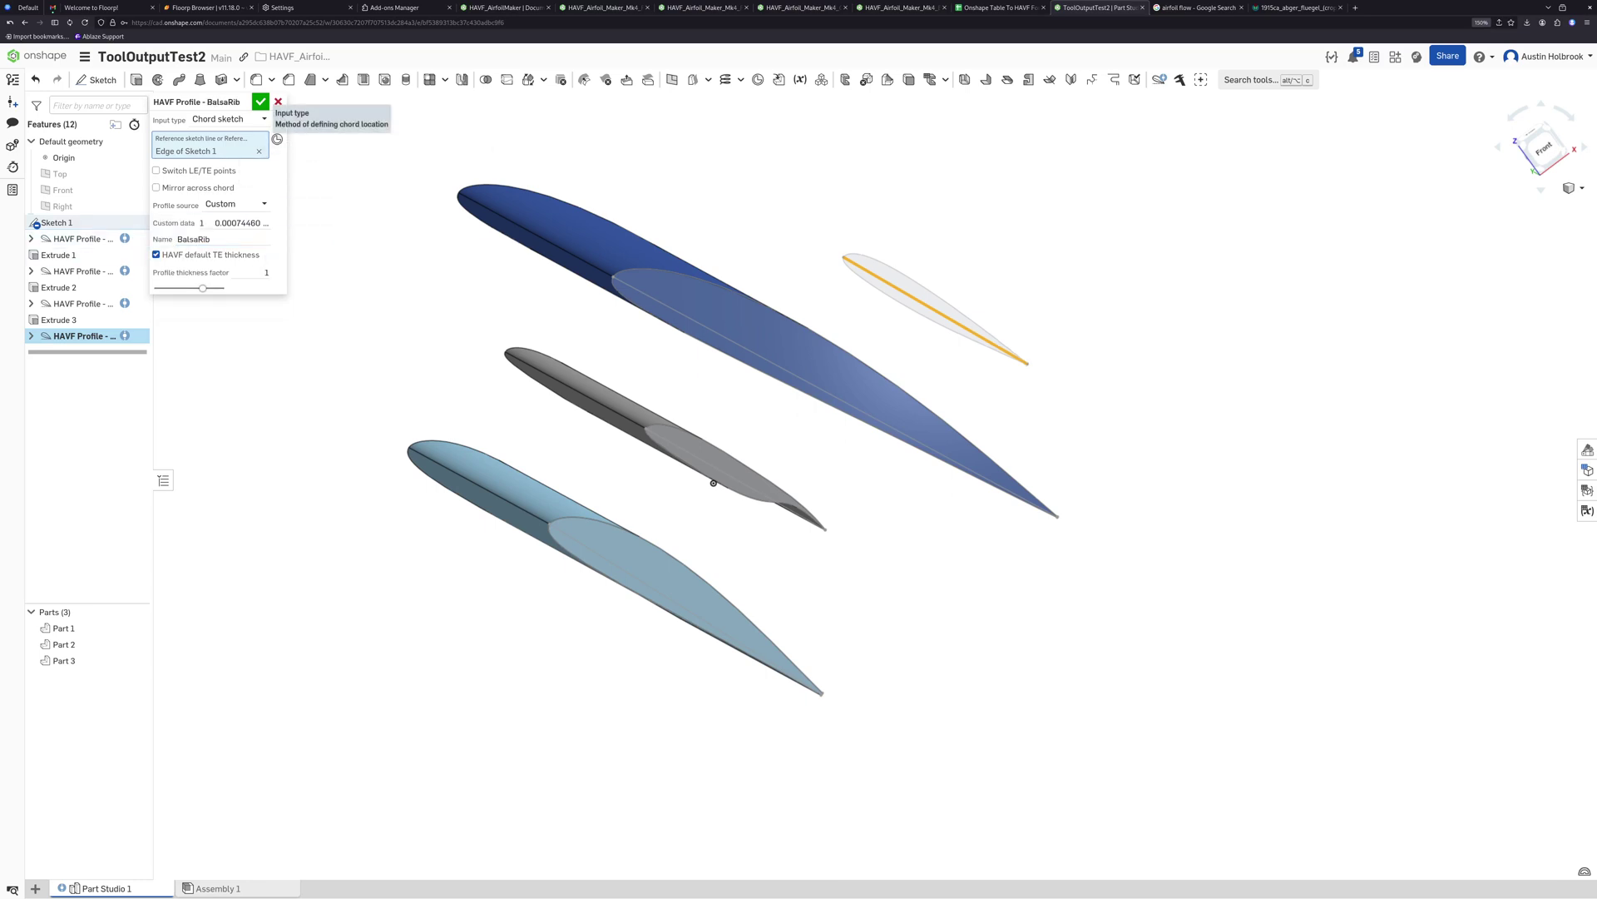
click(260, 101)
Extrude the BalsaRib profile face as a new solid, reaching about as far back as the neighbouring airfoil extrusions
right_drag(713, 482, 632, 397)
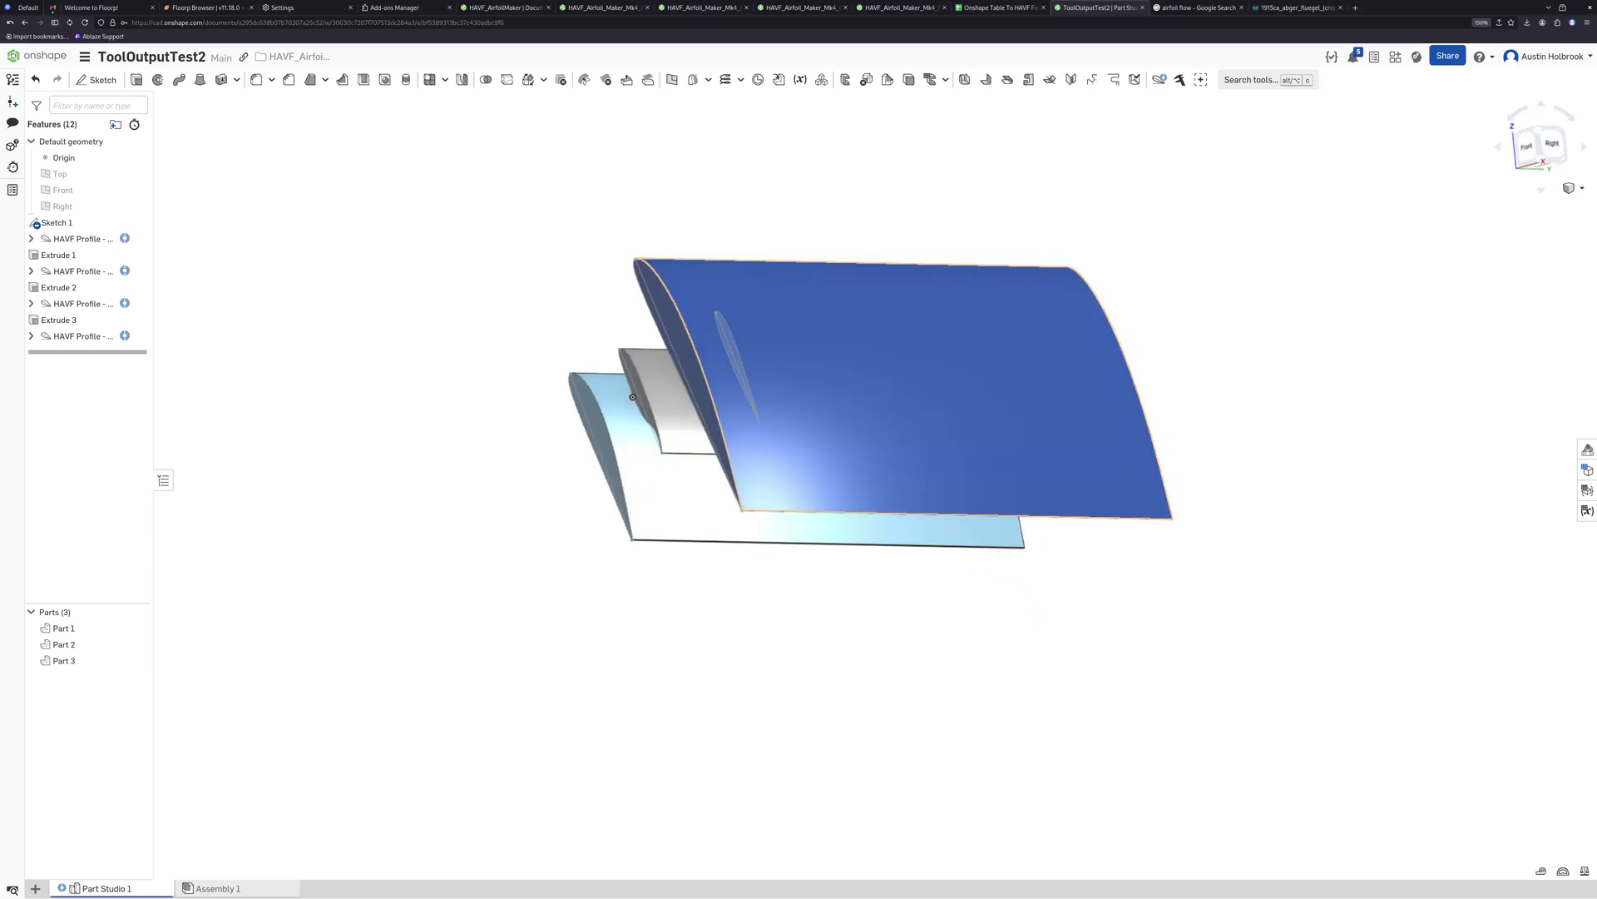
scroll(867, 368, up, 5)
scroll(867, 409, down, 5)
right_drag(867, 409, 894, 412)
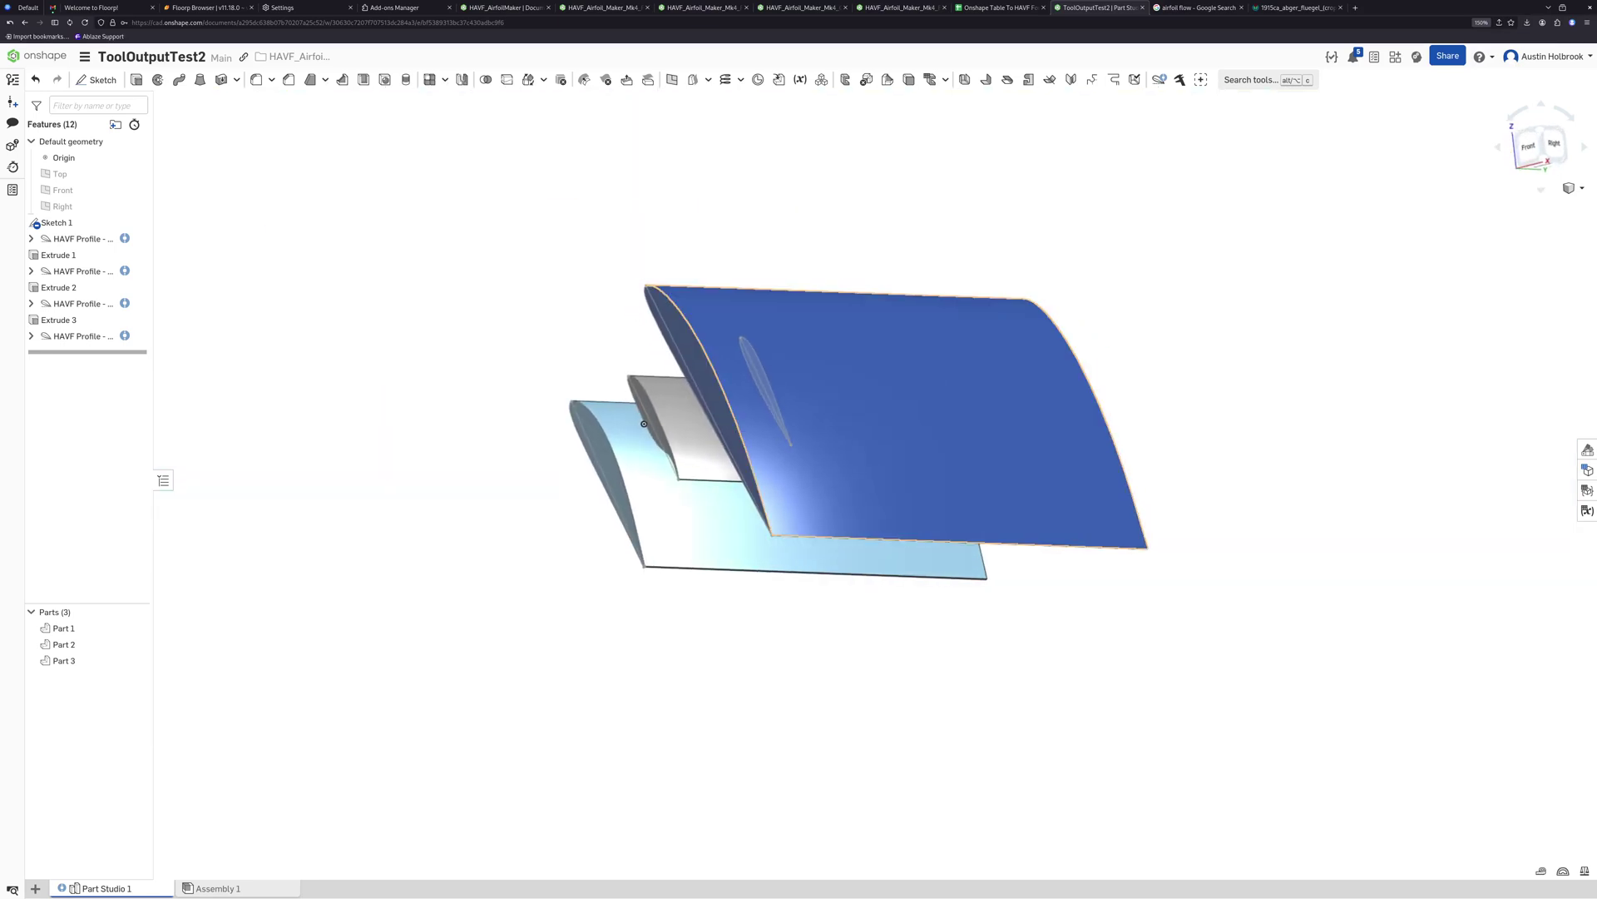
scroll(410, 463, down, 3)
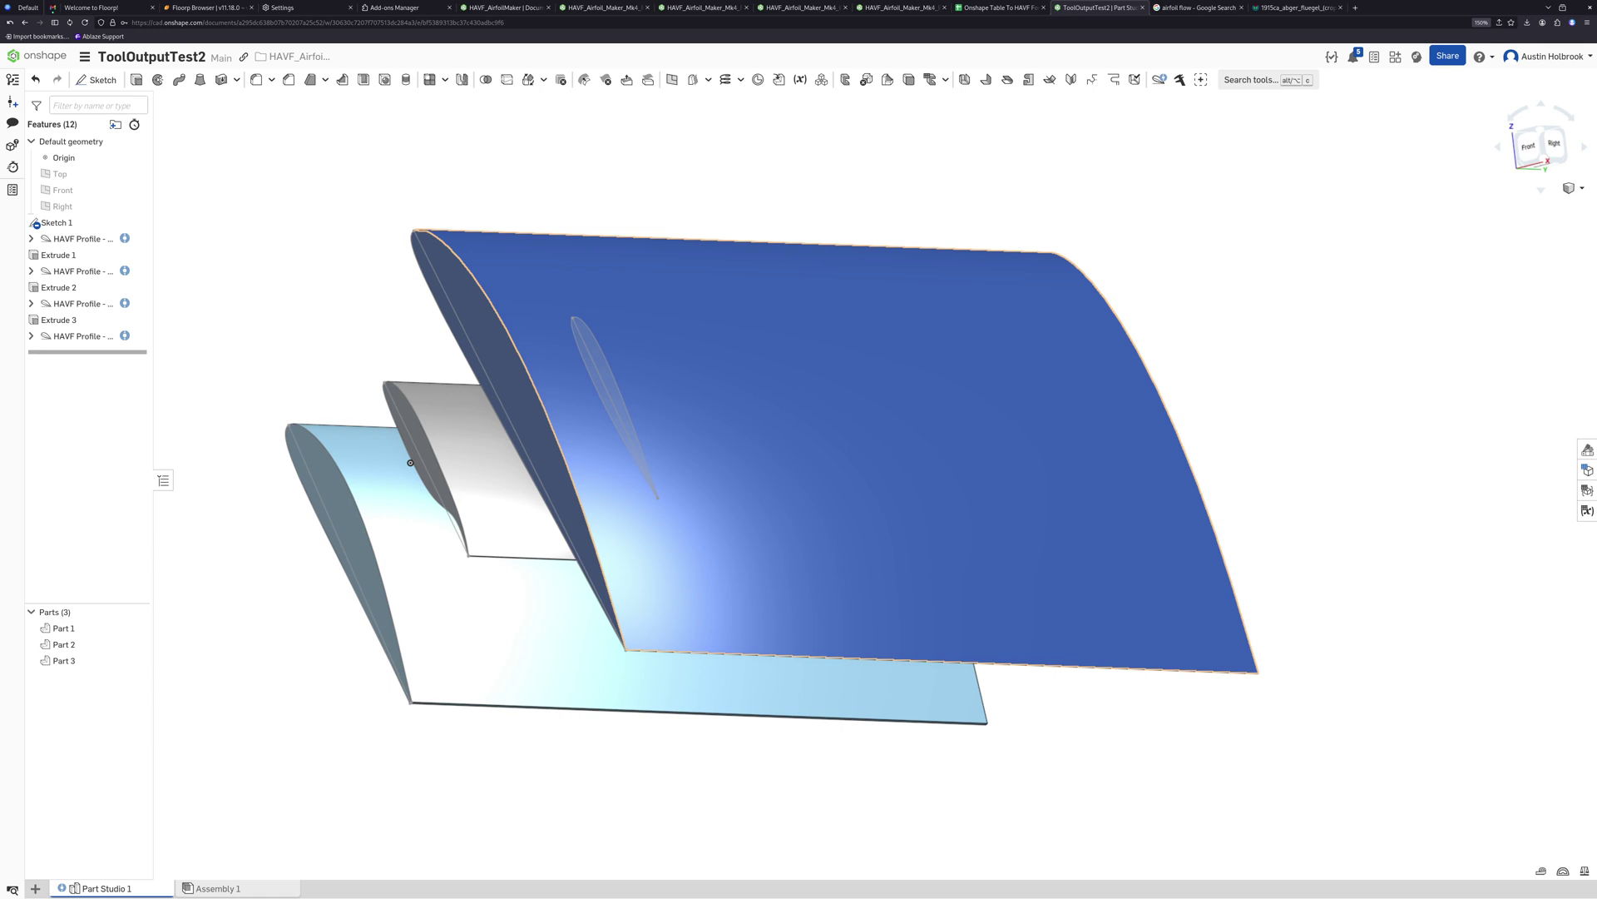
right_drag(982, 466, 981, 389)
scroll(982, 389, down, 5)
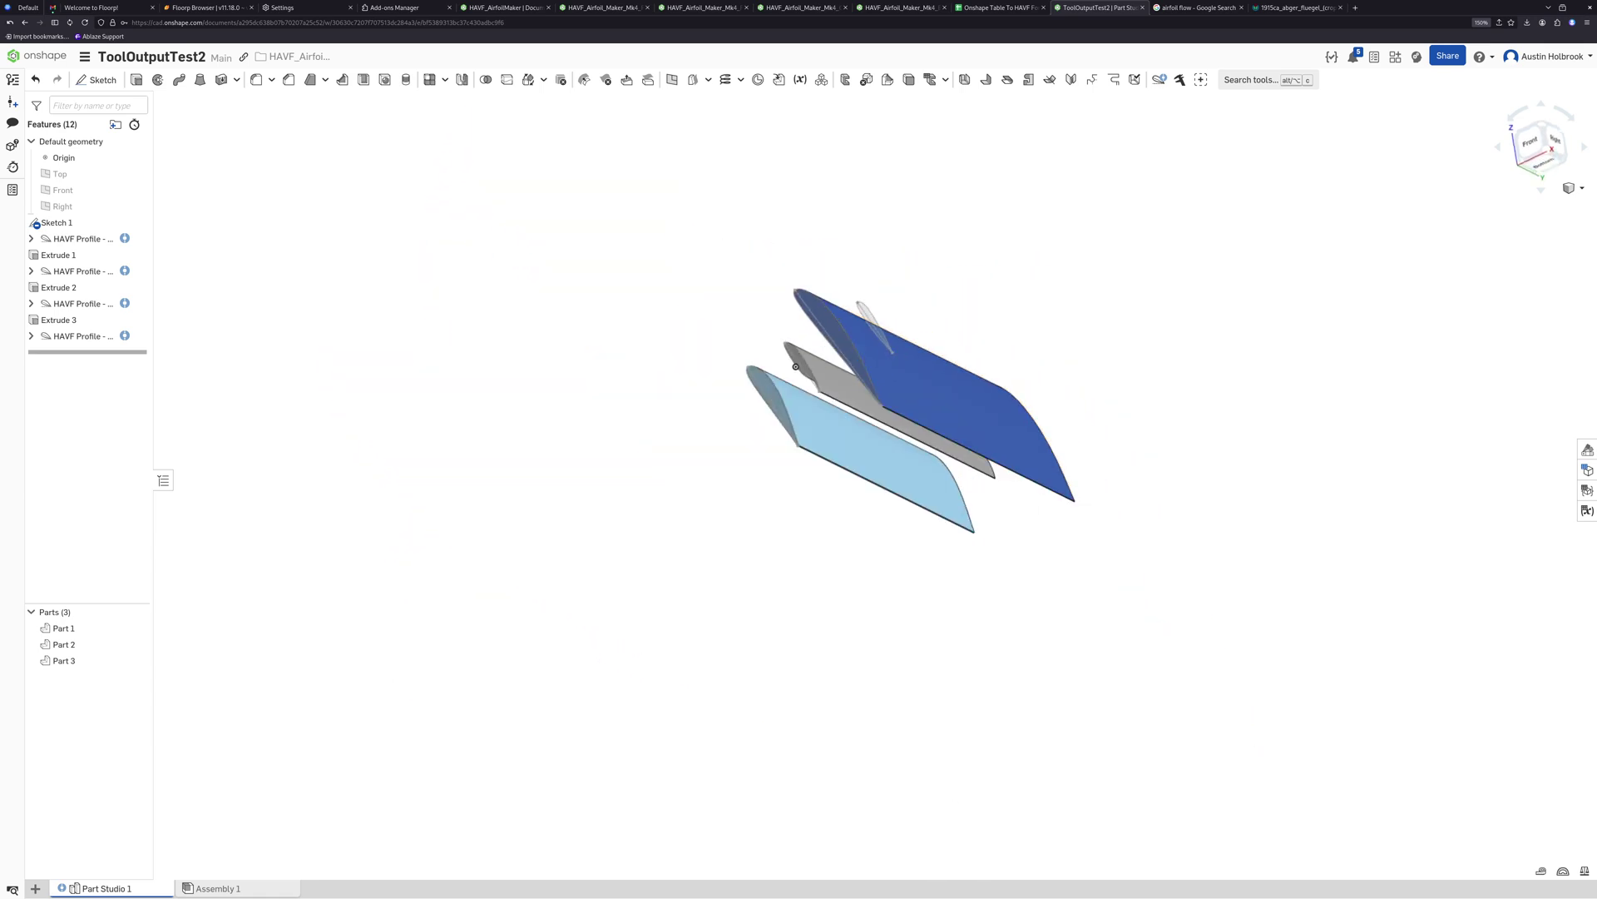
scroll(550, 421, down, 5)
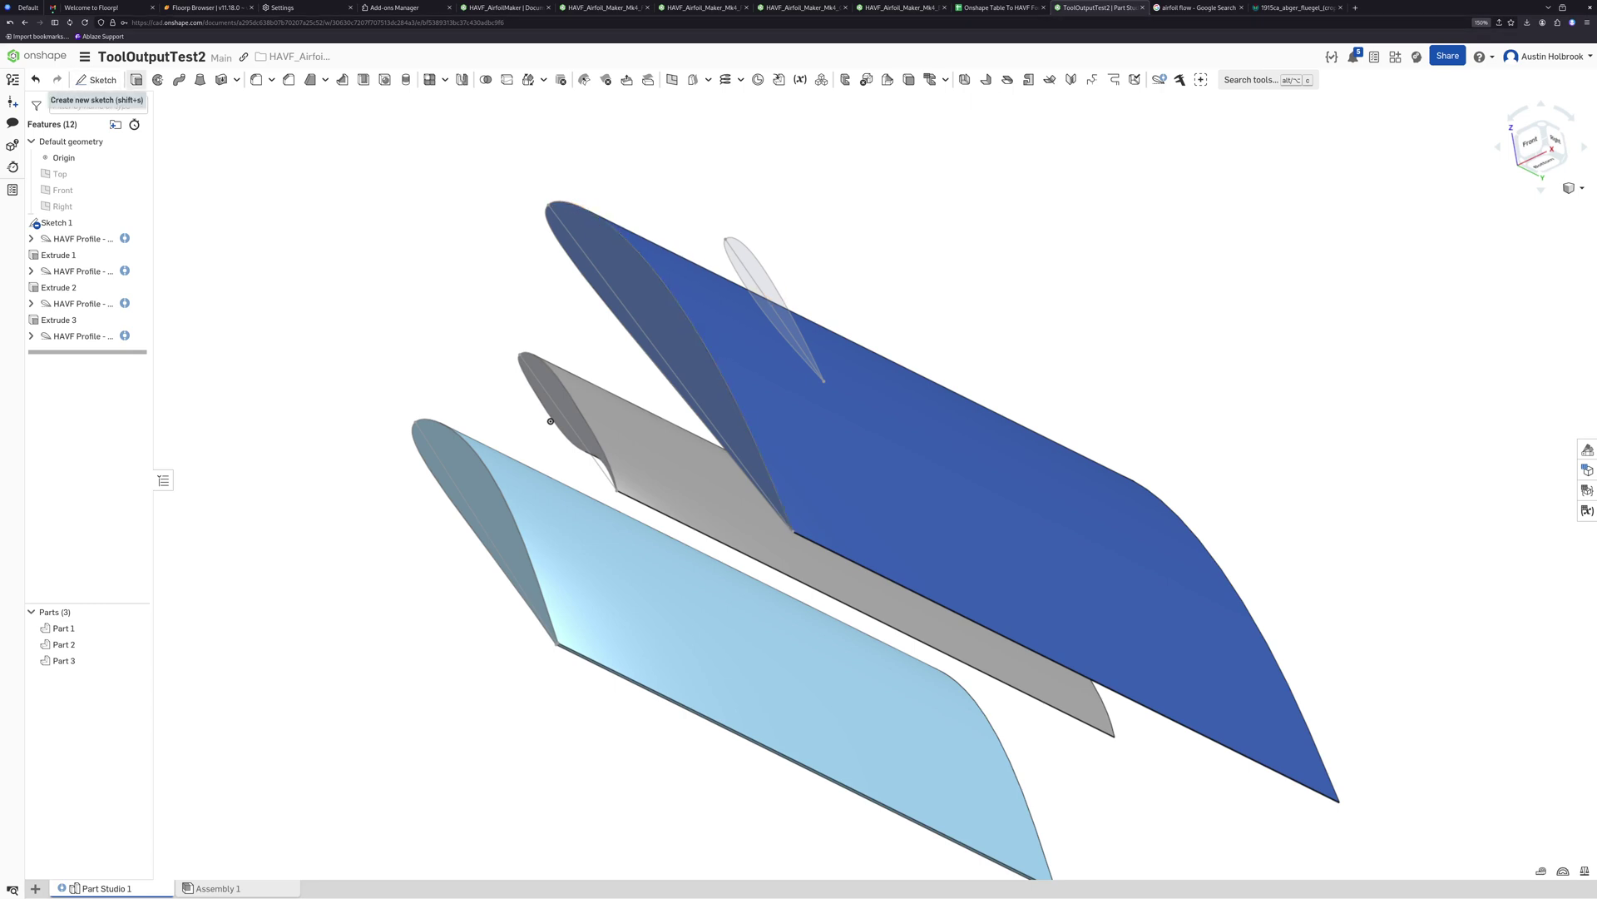
key(shift+e)
click(730, 283)
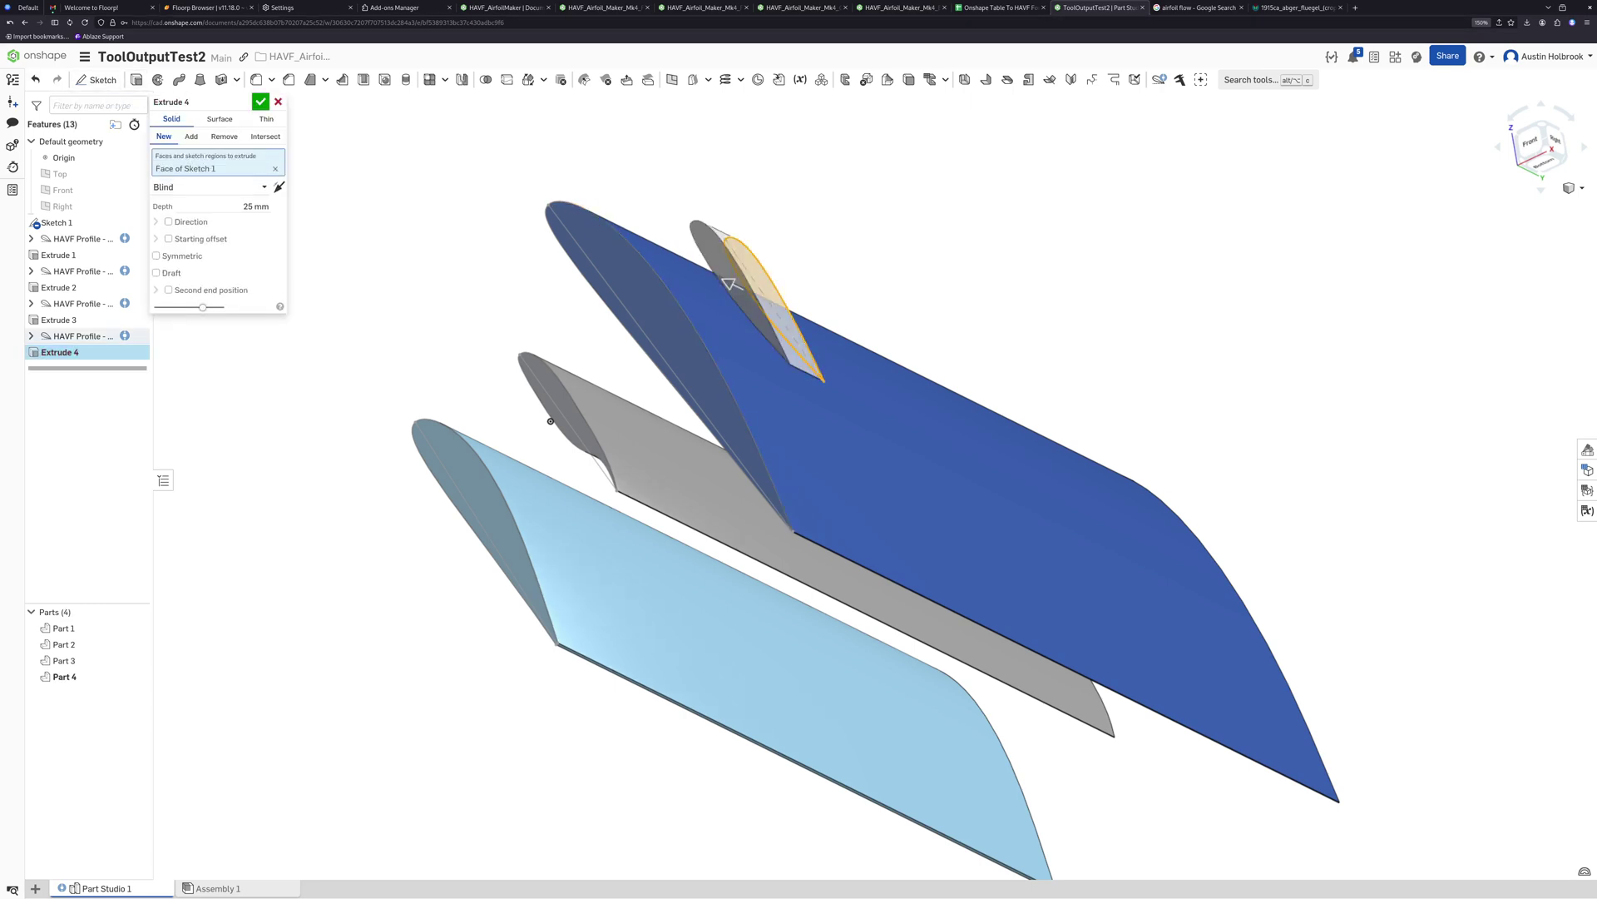
mouse_move(729, 283)
mouse_down()
mouse_move(1073, 420)
mouse_move(1261, 545)
mouse_up()
key(Return)
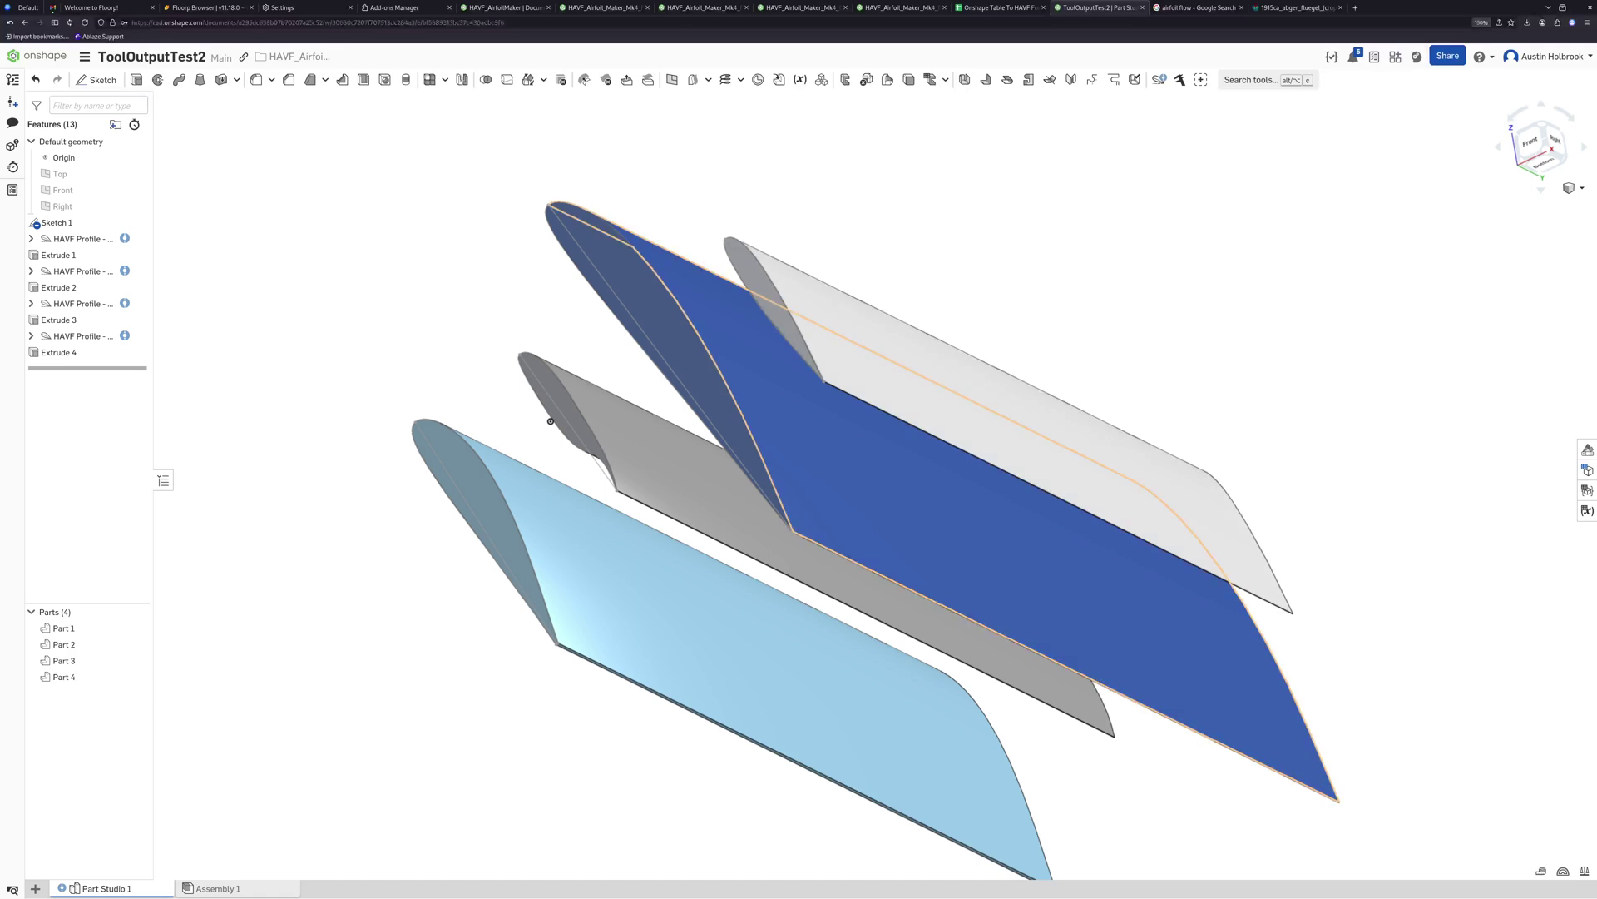
Edit Sketch 1, lengthening the light-blue airfoil's chord line at its leading end and shortening the small middle chord line
scroll(808, 412, down, 8)
scroll(762, 414, up, 10)
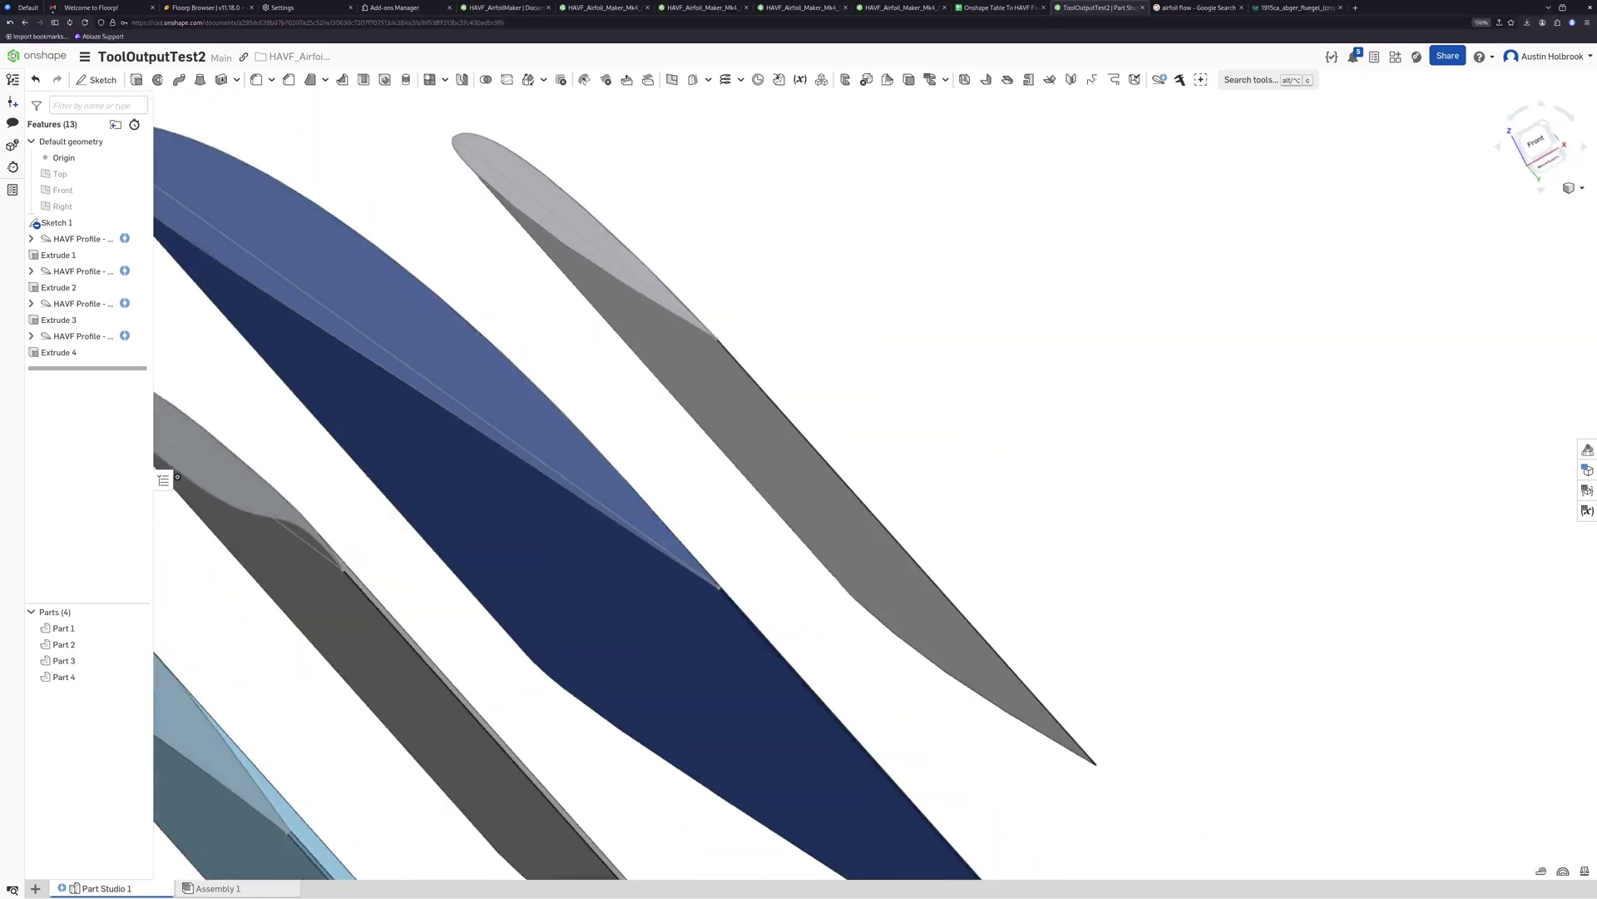
right_drag(178, 476, 552, 427)
scroll(551, 427, down, 6)
scroll(552, 427, up, 3)
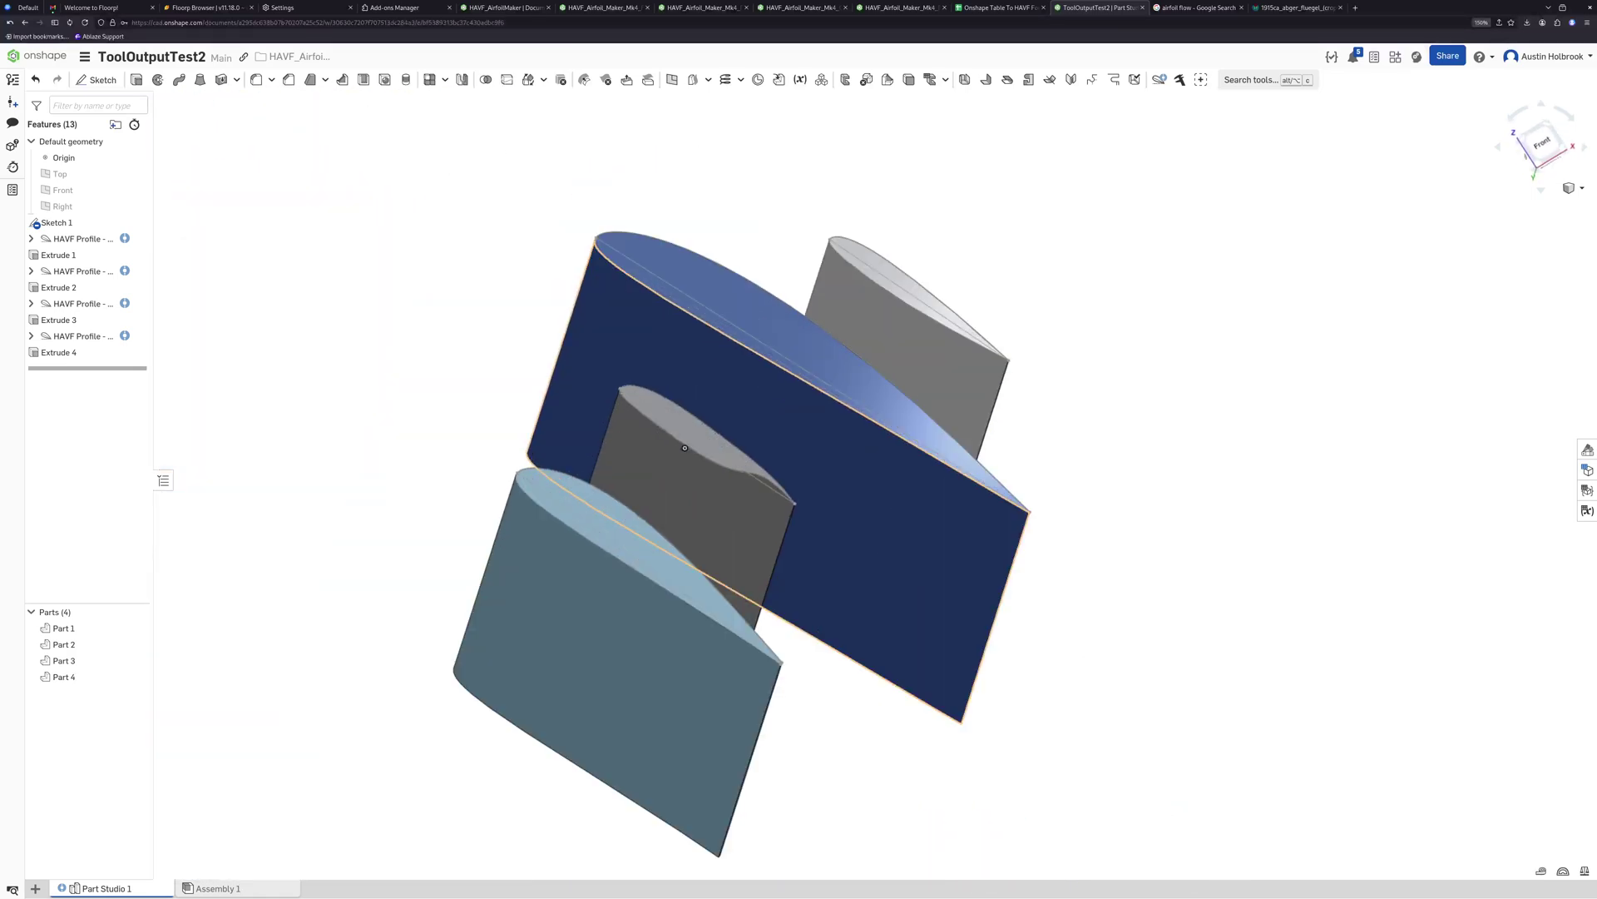
right_drag(730, 588, 679, 541)
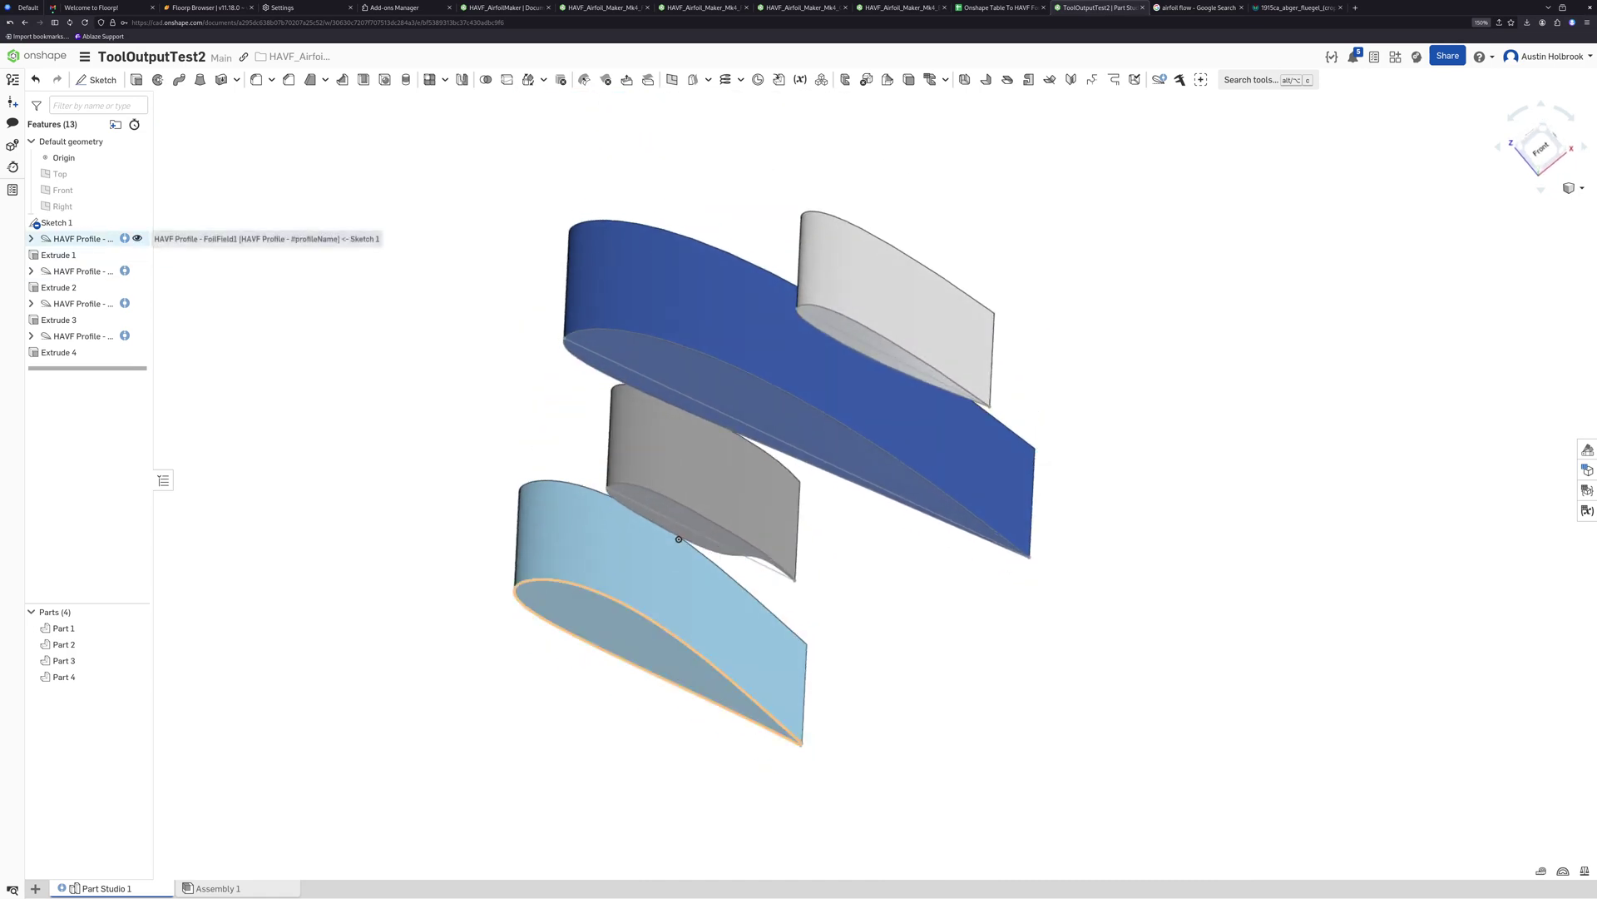
double_click(679, 540)
scroll(730, 477, down, 3)
scroll(721, 496, up, 3)
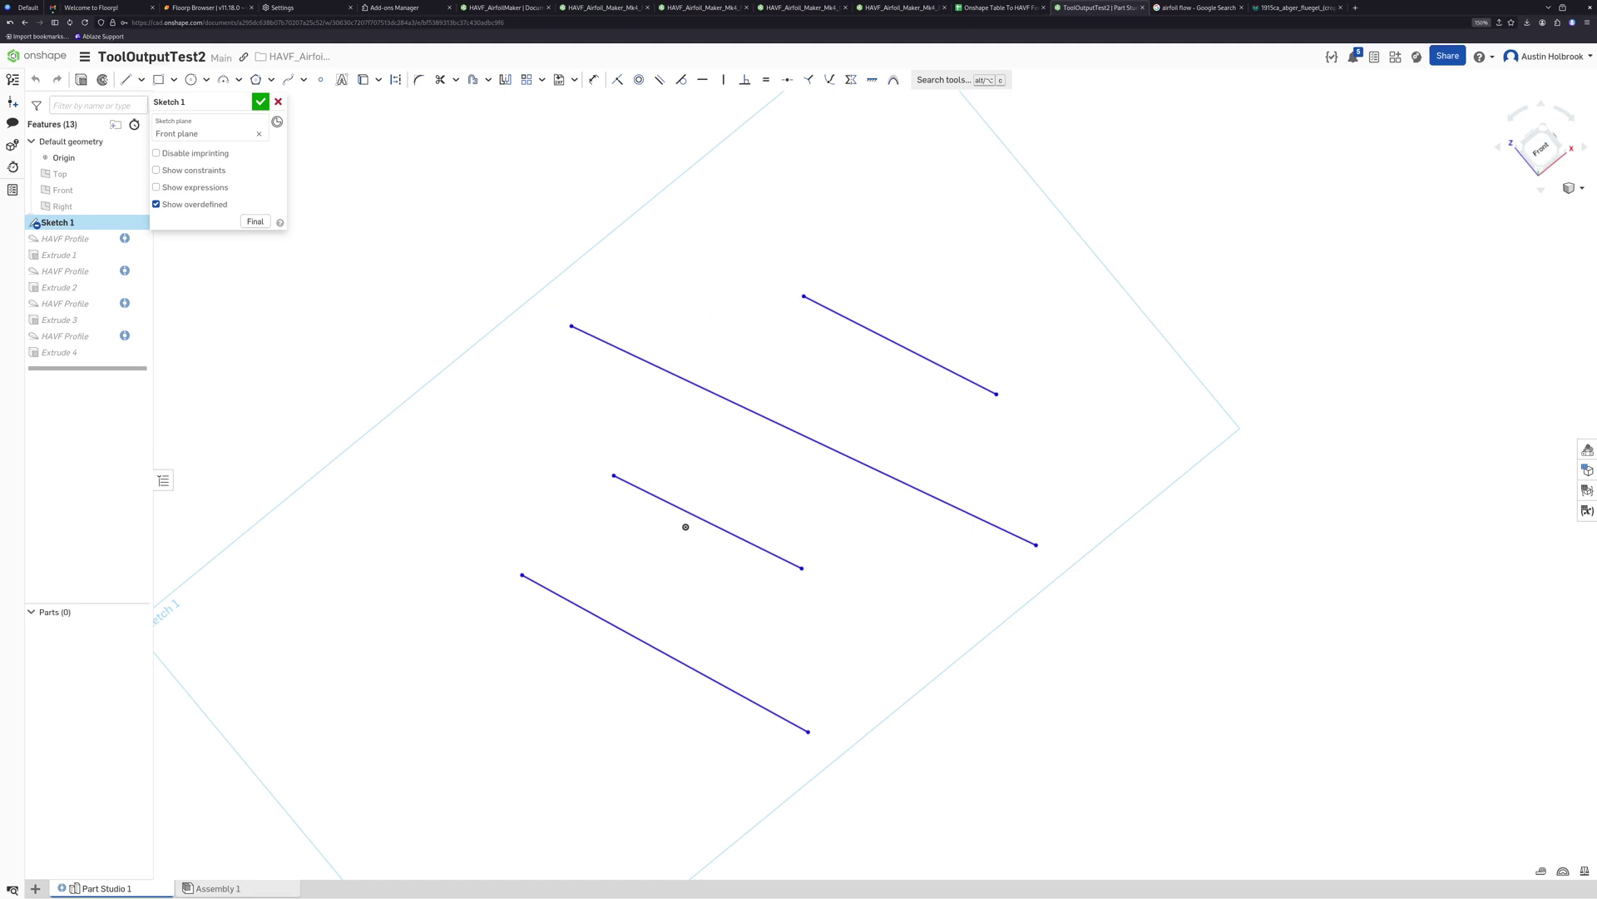
mouse_move(522, 574)
mouse_down()
mouse_move(371, 541)
mouse_move(346, 513)
mouse_up()
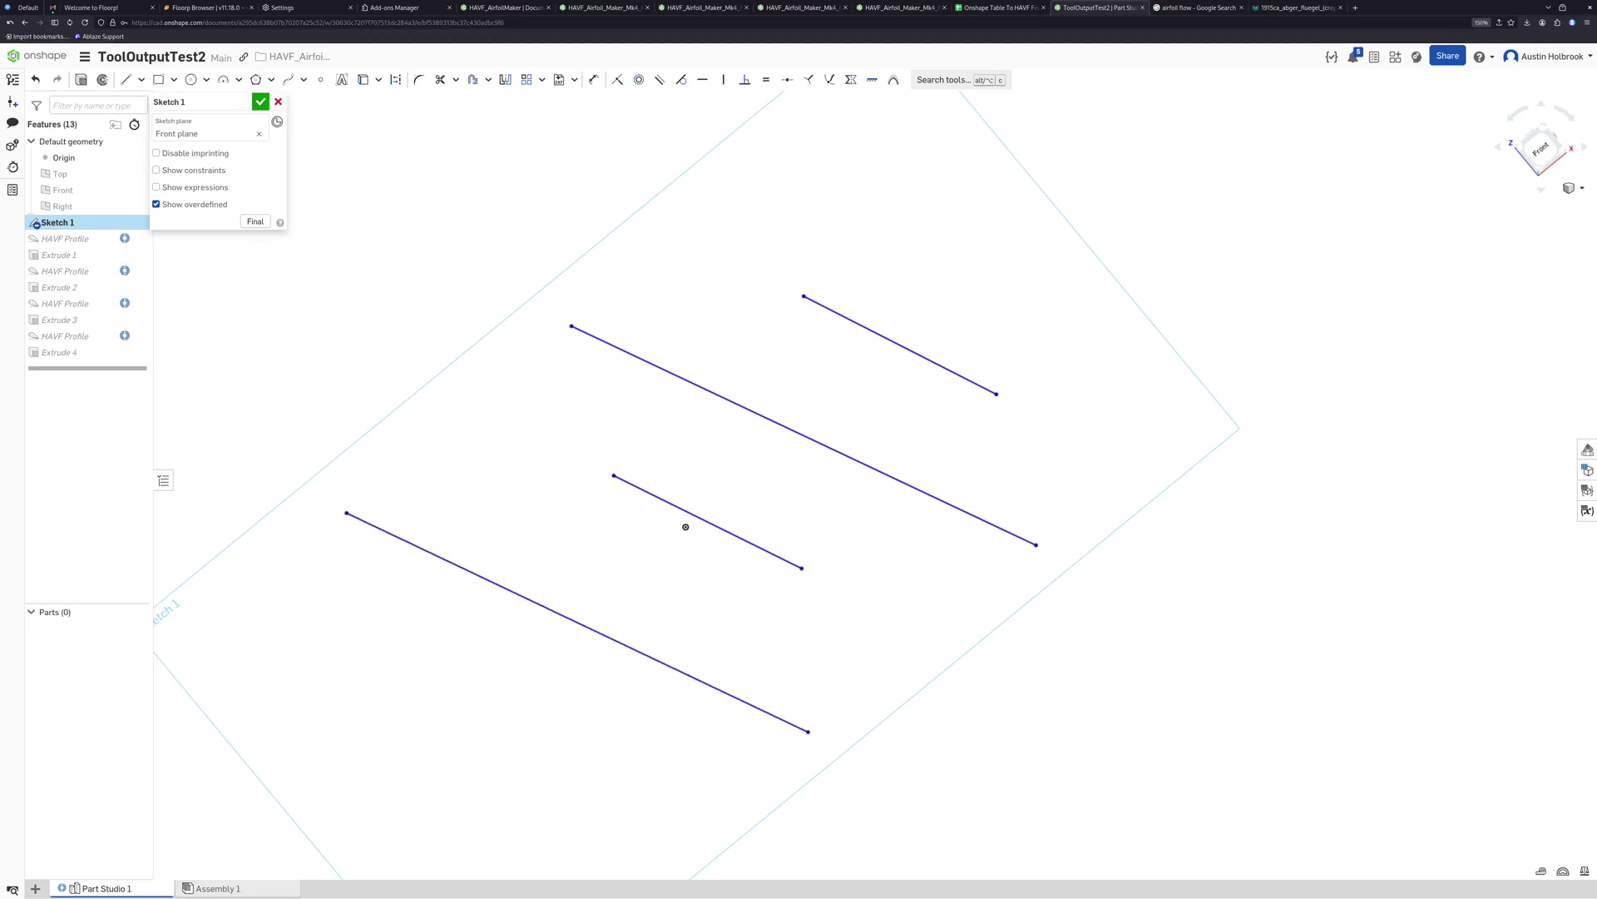
drag(802, 568, 717, 523)
Shorten and swing the dark-blue airfoil's chord line upward, lengthen the BalsaRib chord line steeply downward, and accept the sketch
mouse_move(1036, 544)
mouse_down()
mouse_move(1148, 602)
mouse_move(915, 497)
mouse_up()
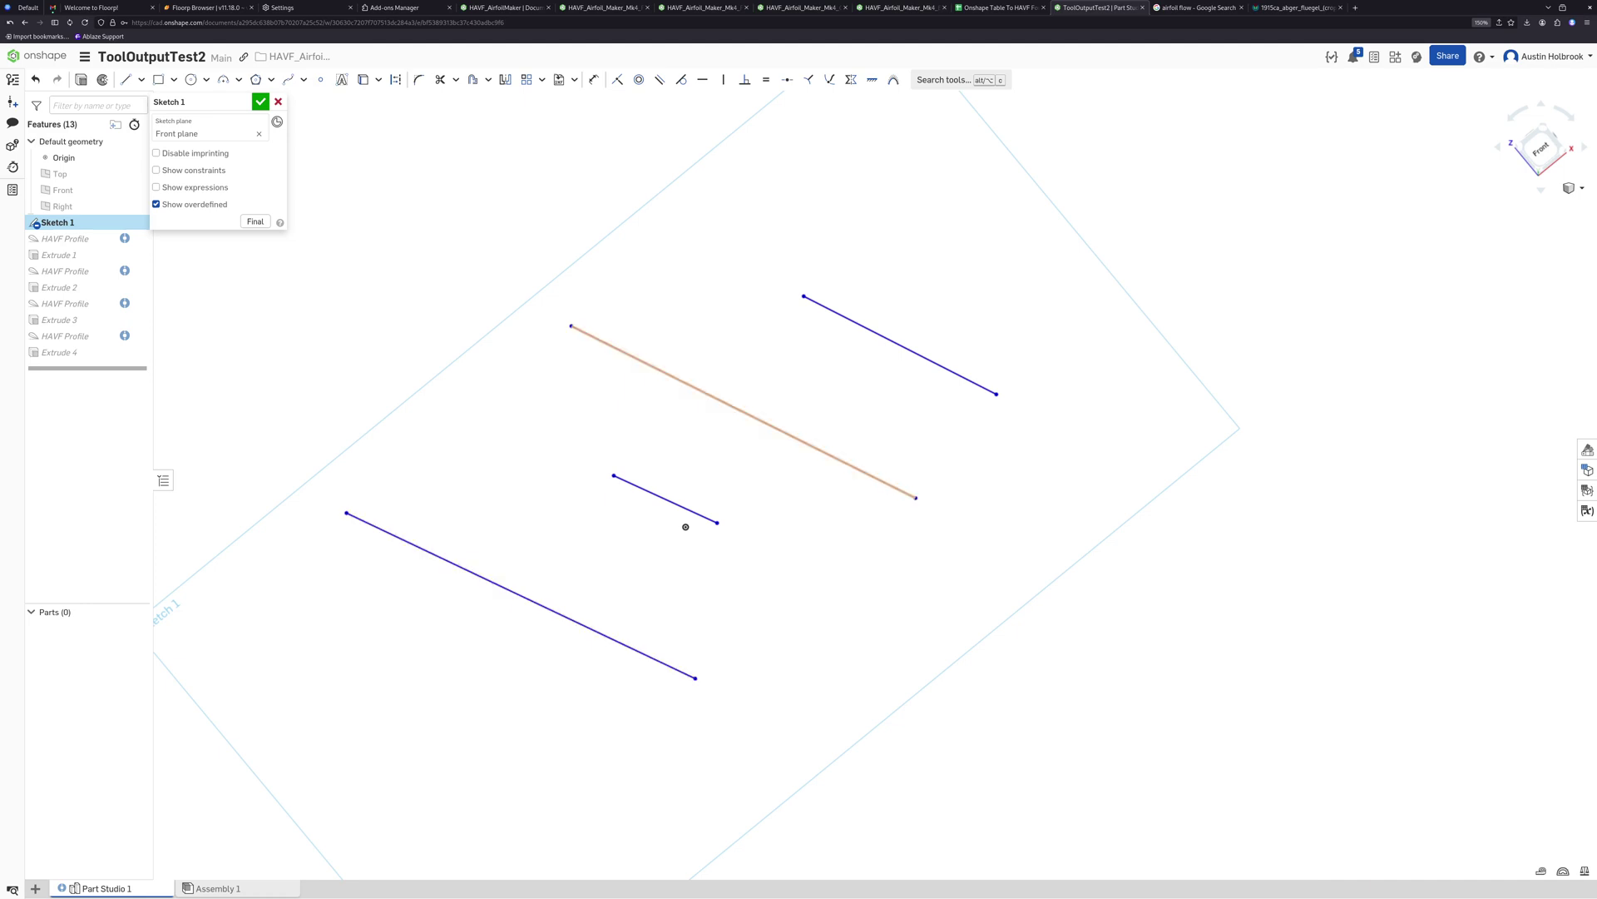
mouse_move(916, 497)
mouse_down()
mouse_move(563, 168)
mouse_move(610, 131)
mouse_up()
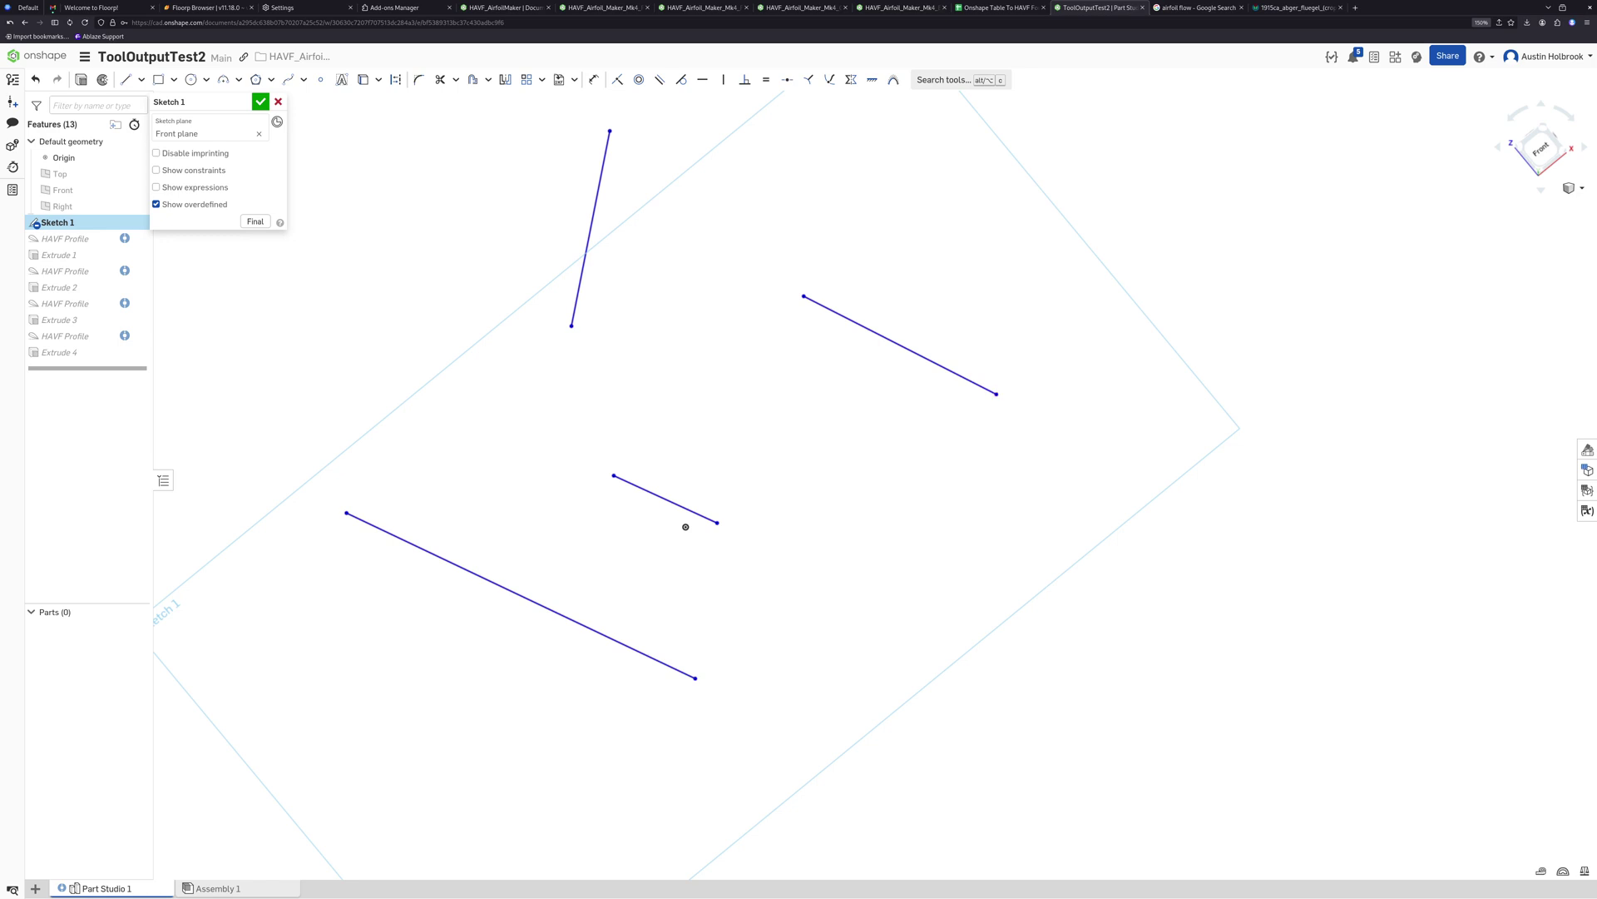
drag(996, 394, 932, 607)
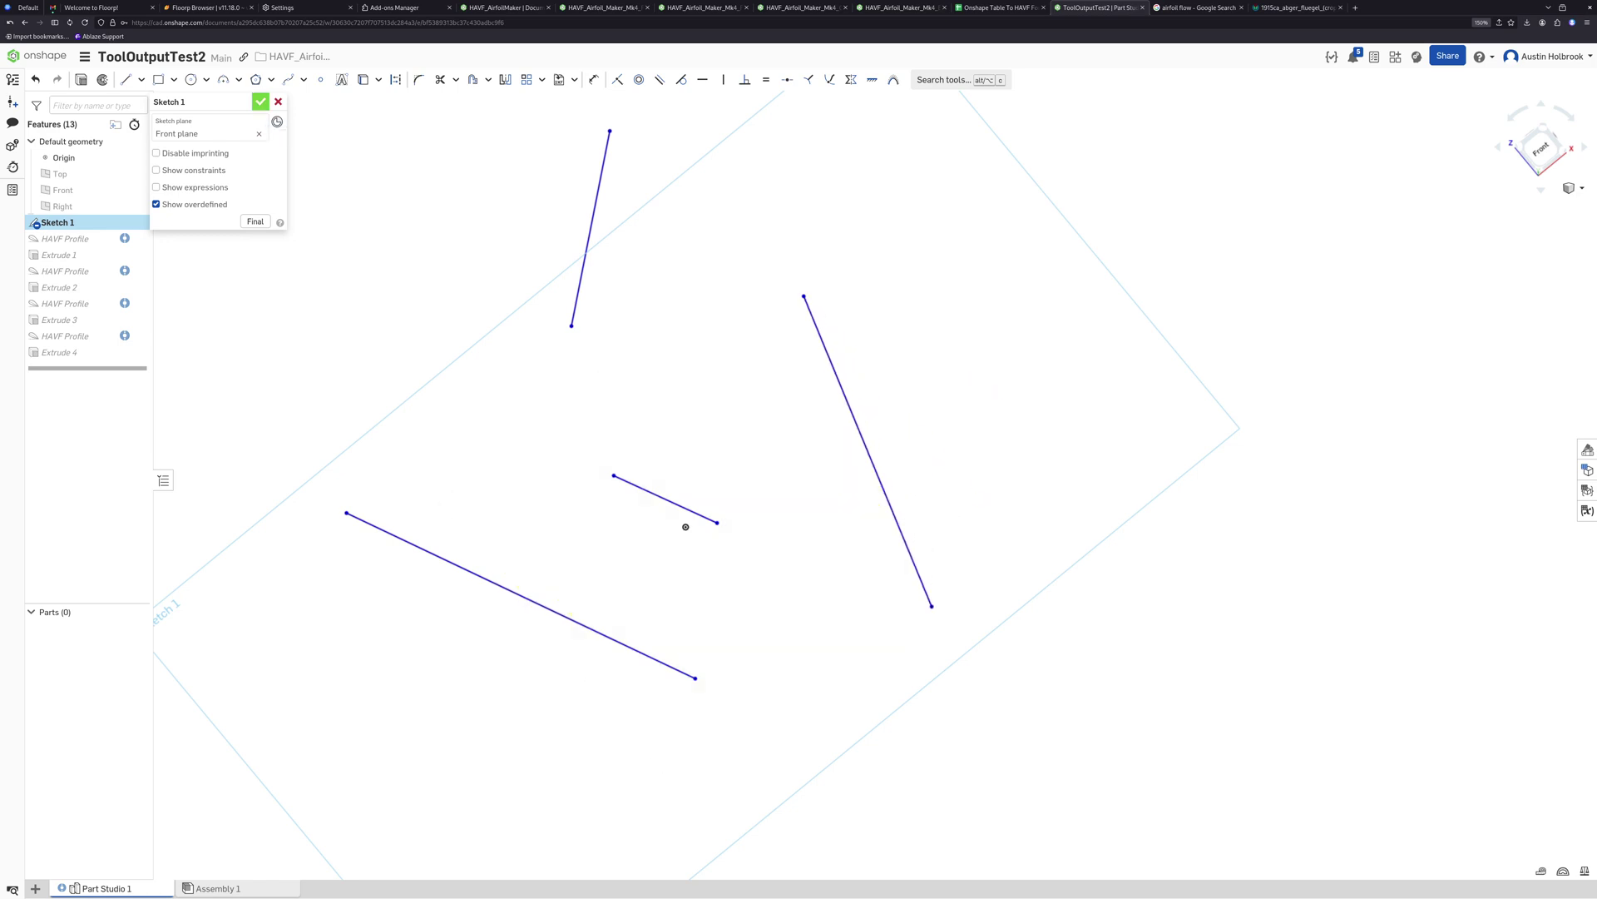
click(261, 101)
Reopen Sketch 1 and lengthen the dark-blue airfoil's chord line at its lower end and the light-blue airfoil's at its trailing end
mouse_move(670, 449)
right_down()
mouse_move(753, 328)
mouse_move(833, 631)
mouse_move(792, 649)
right_up()
scroll(753, 347, down, 6)
scroll(754, 347, up, 7)
scroll(790, 652, down, 5)
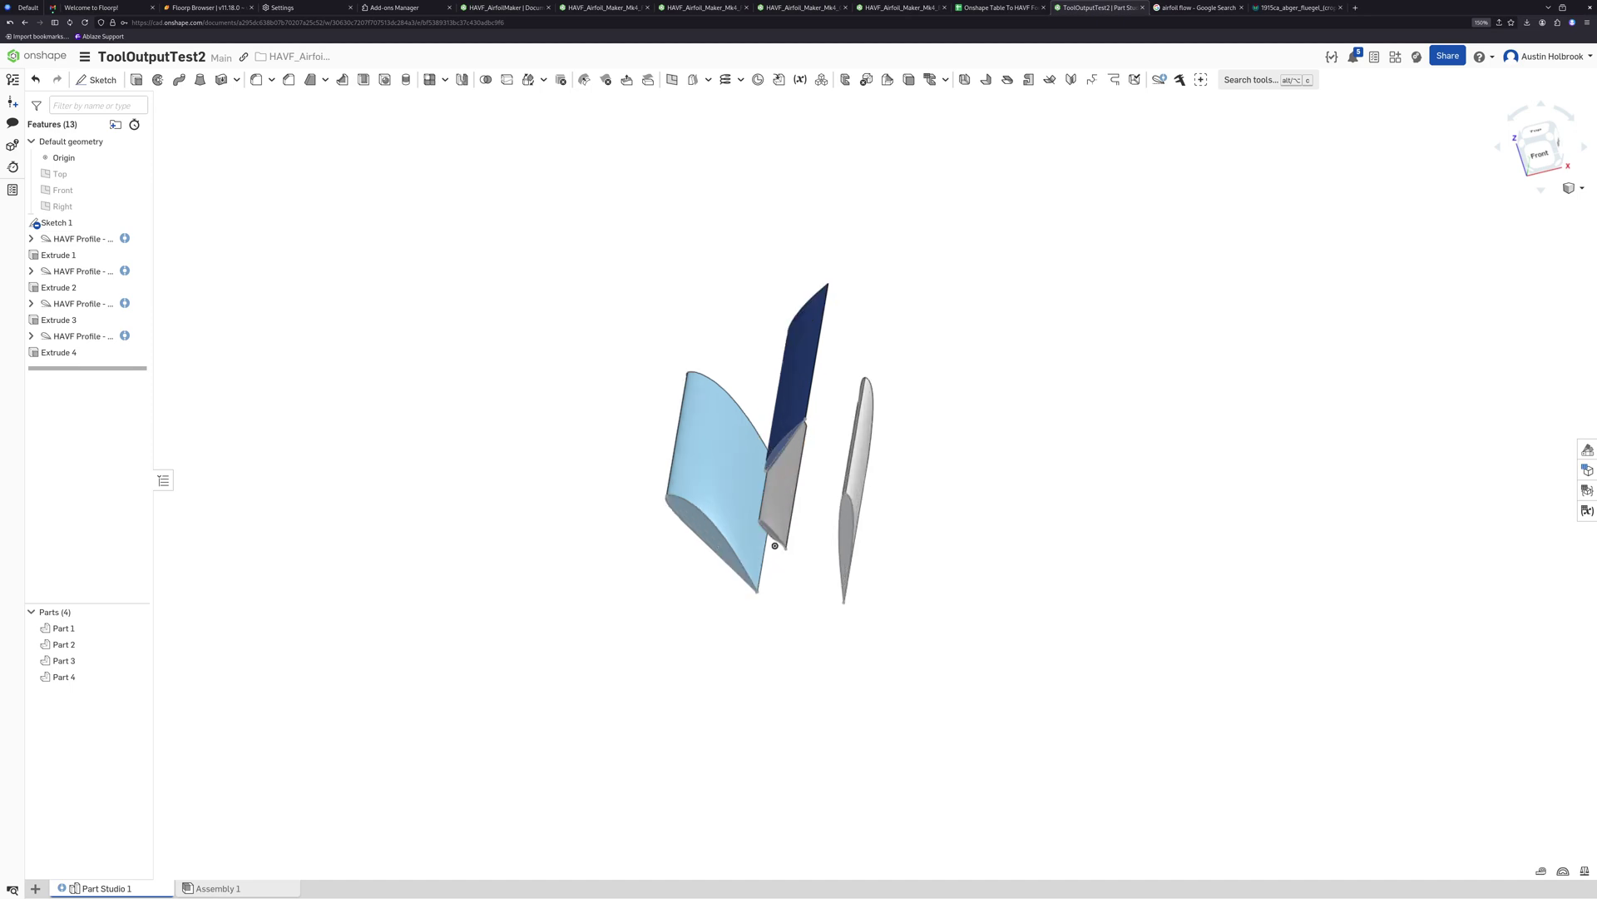
scroll(671, 757, up, 5)
right_drag(670, 757, 728, 661)
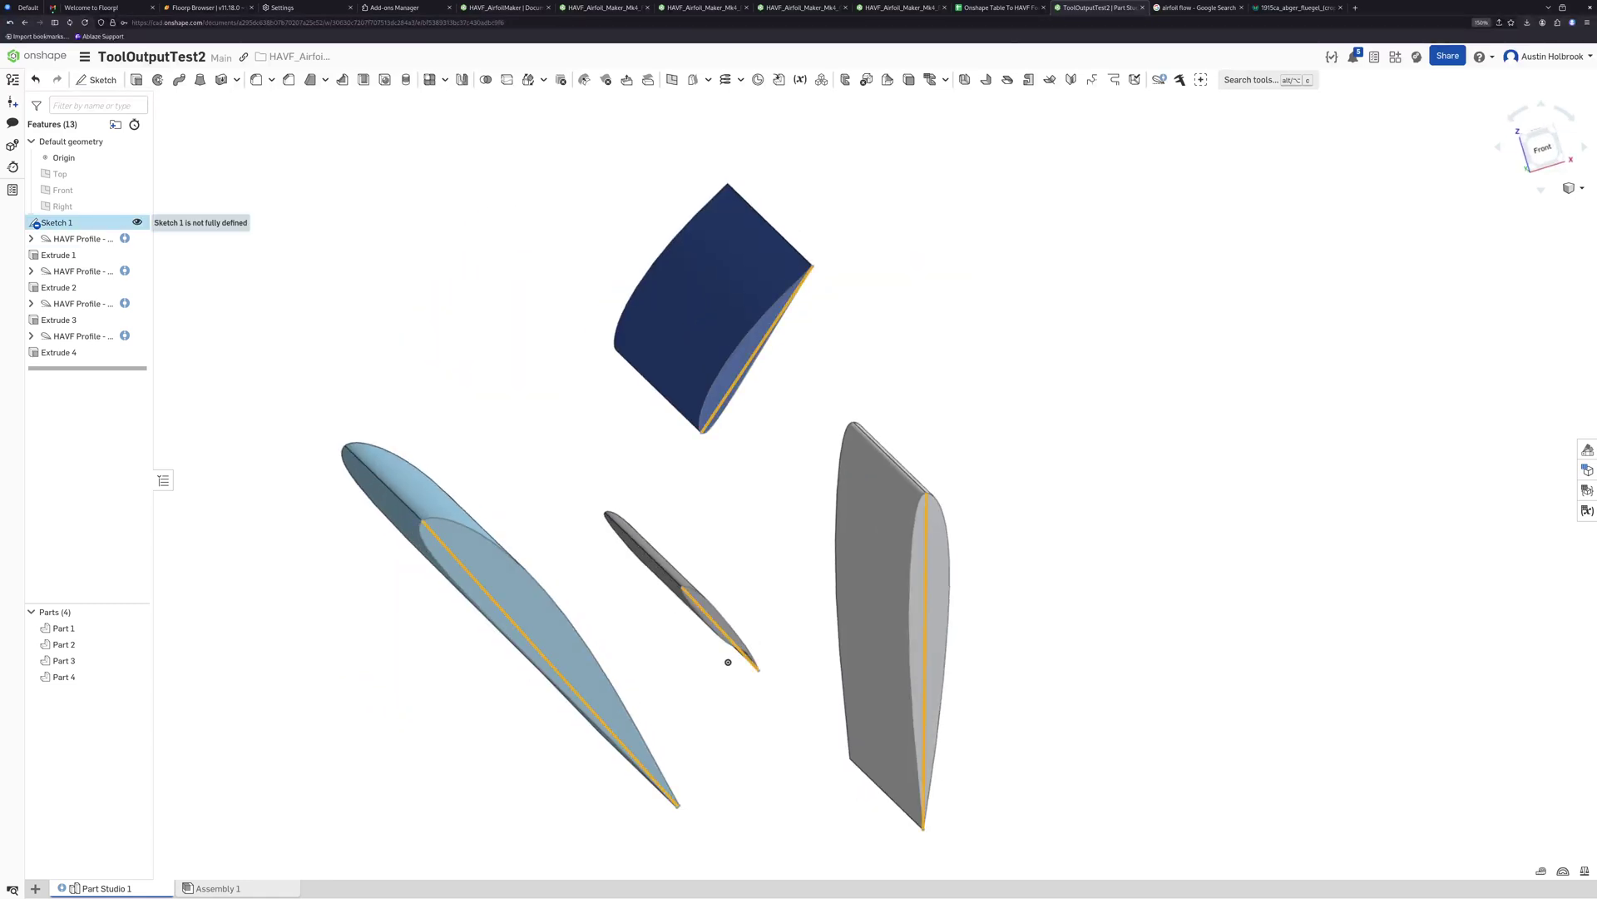
double_click(728, 661)
mouse_move(701, 432)
mouse_down()
mouse_move(663, 546)
mouse_move(679, 520)
mouse_up()
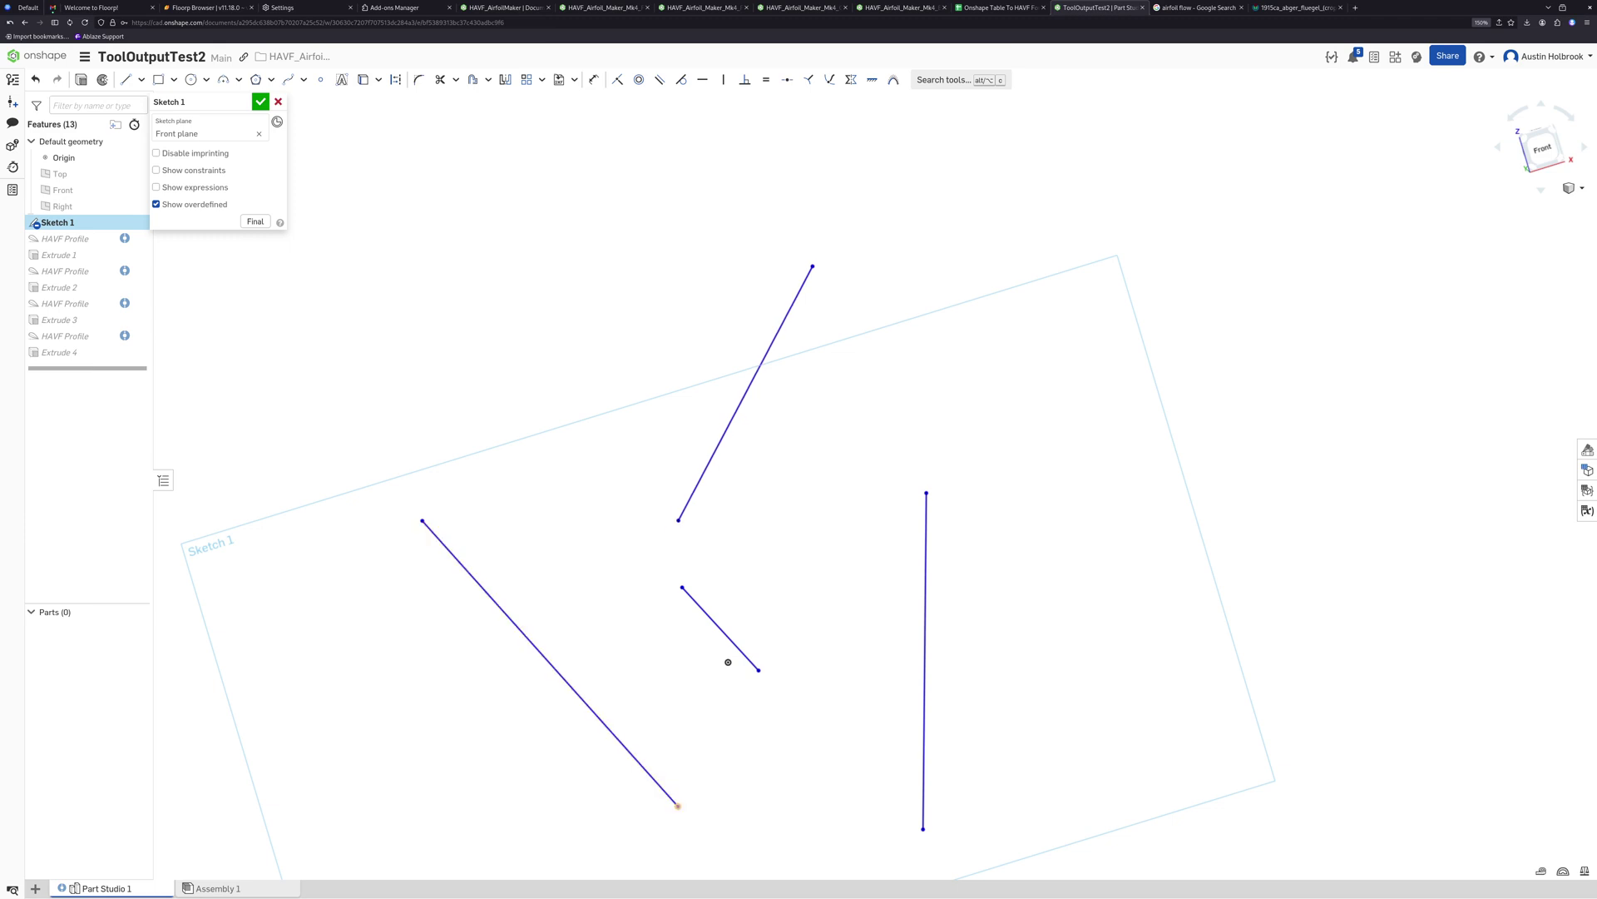
drag(678, 806, 769, 843)
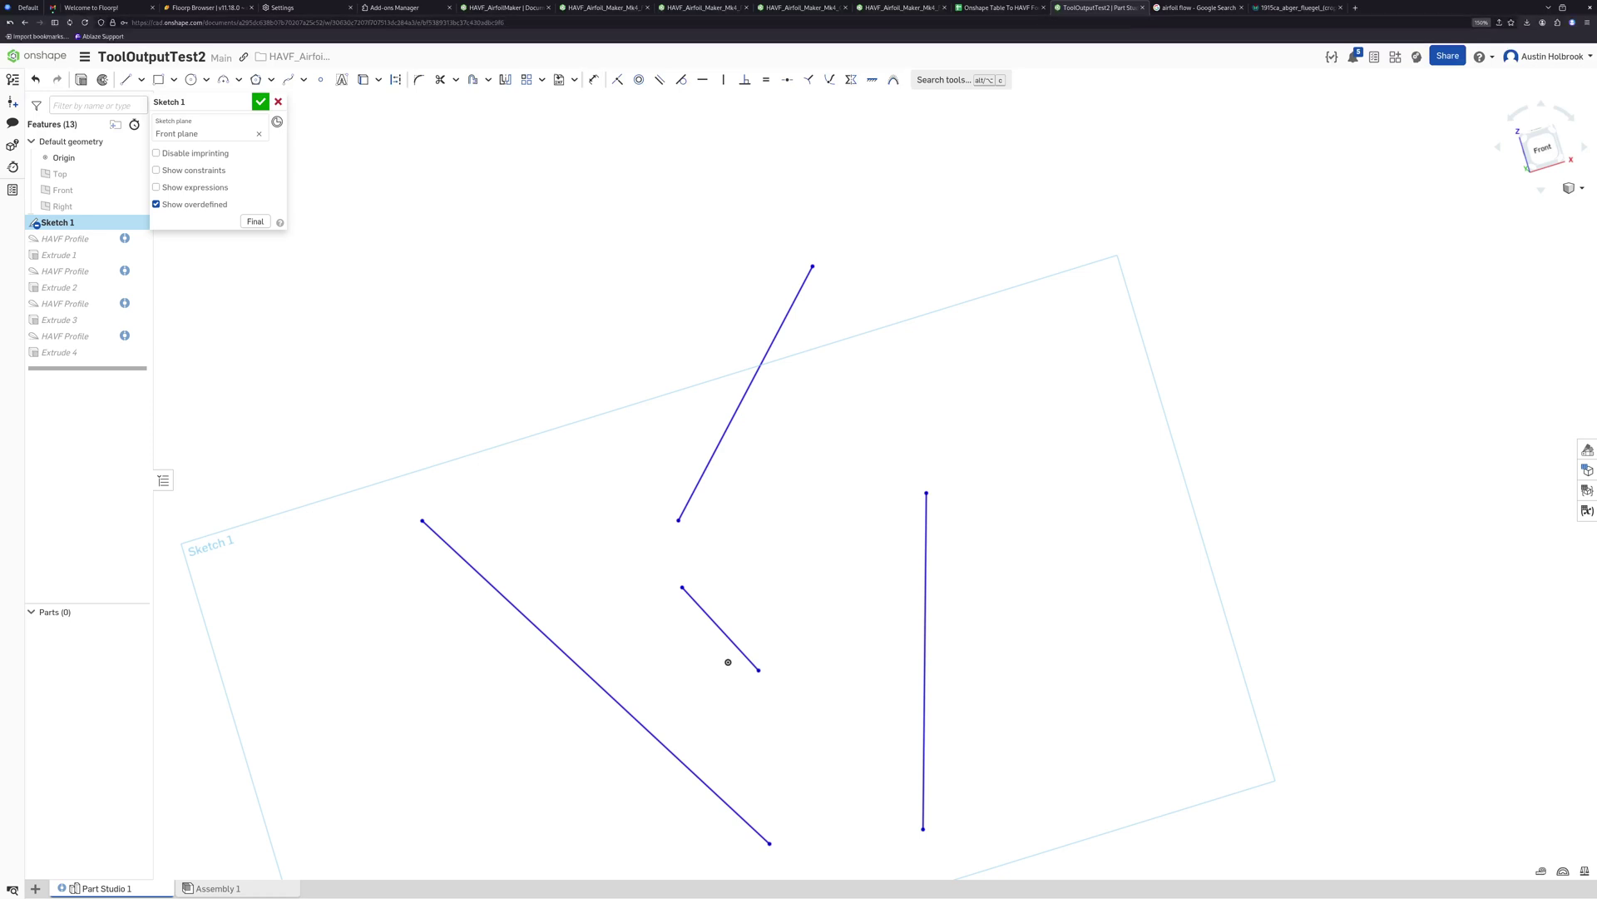
Raise the BalsaRib chord line's upper end, pull in its lower end, shift the line slightly, and accept the sketch
drag(926, 493, 930, 381)
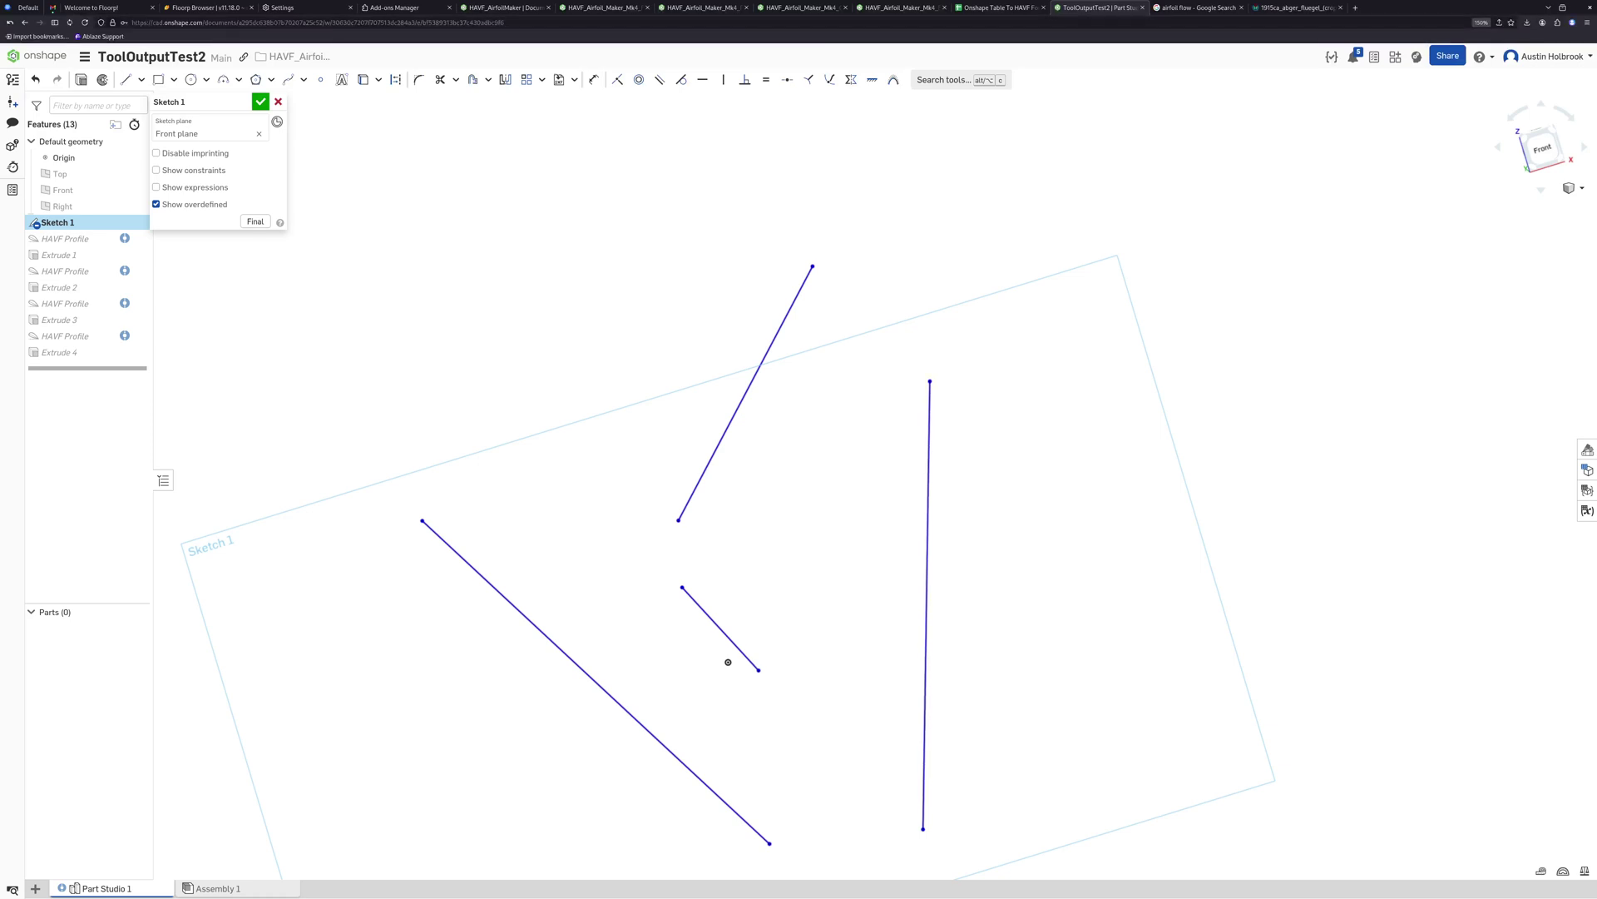
drag(924, 829, 894, 765)
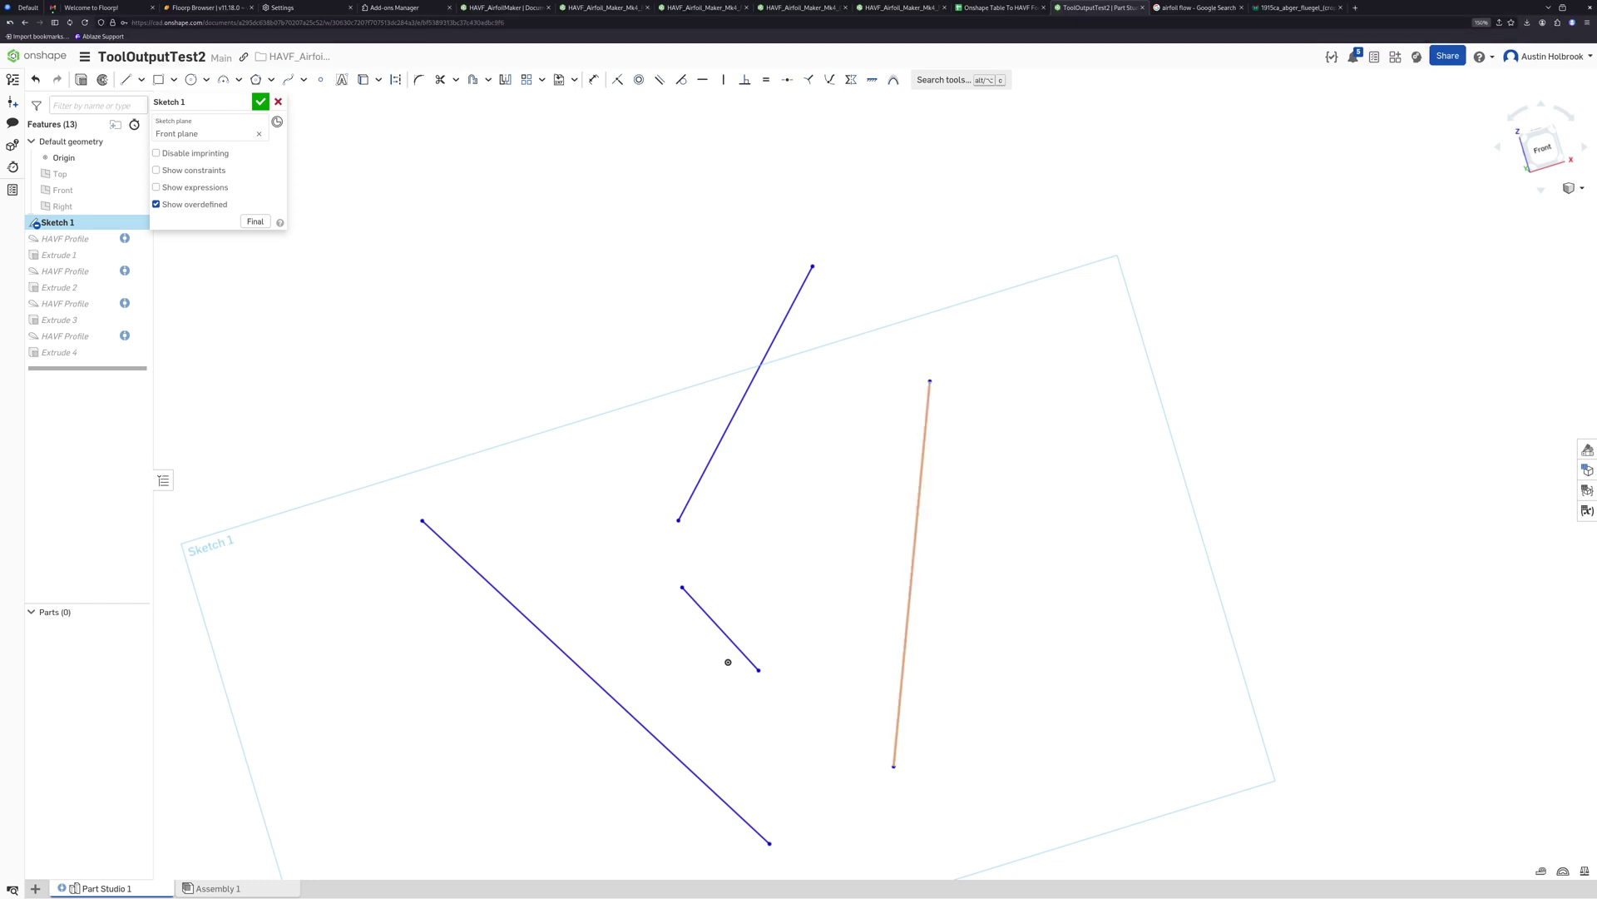
mouse_move(912, 574)
mouse_down()
mouse_move(1029, 611)
mouse_move(883, 578)
mouse_move(894, 541)
mouse_move(947, 530)
mouse_move(954, 556)
mouse_move(916, 584)
mouse_up()
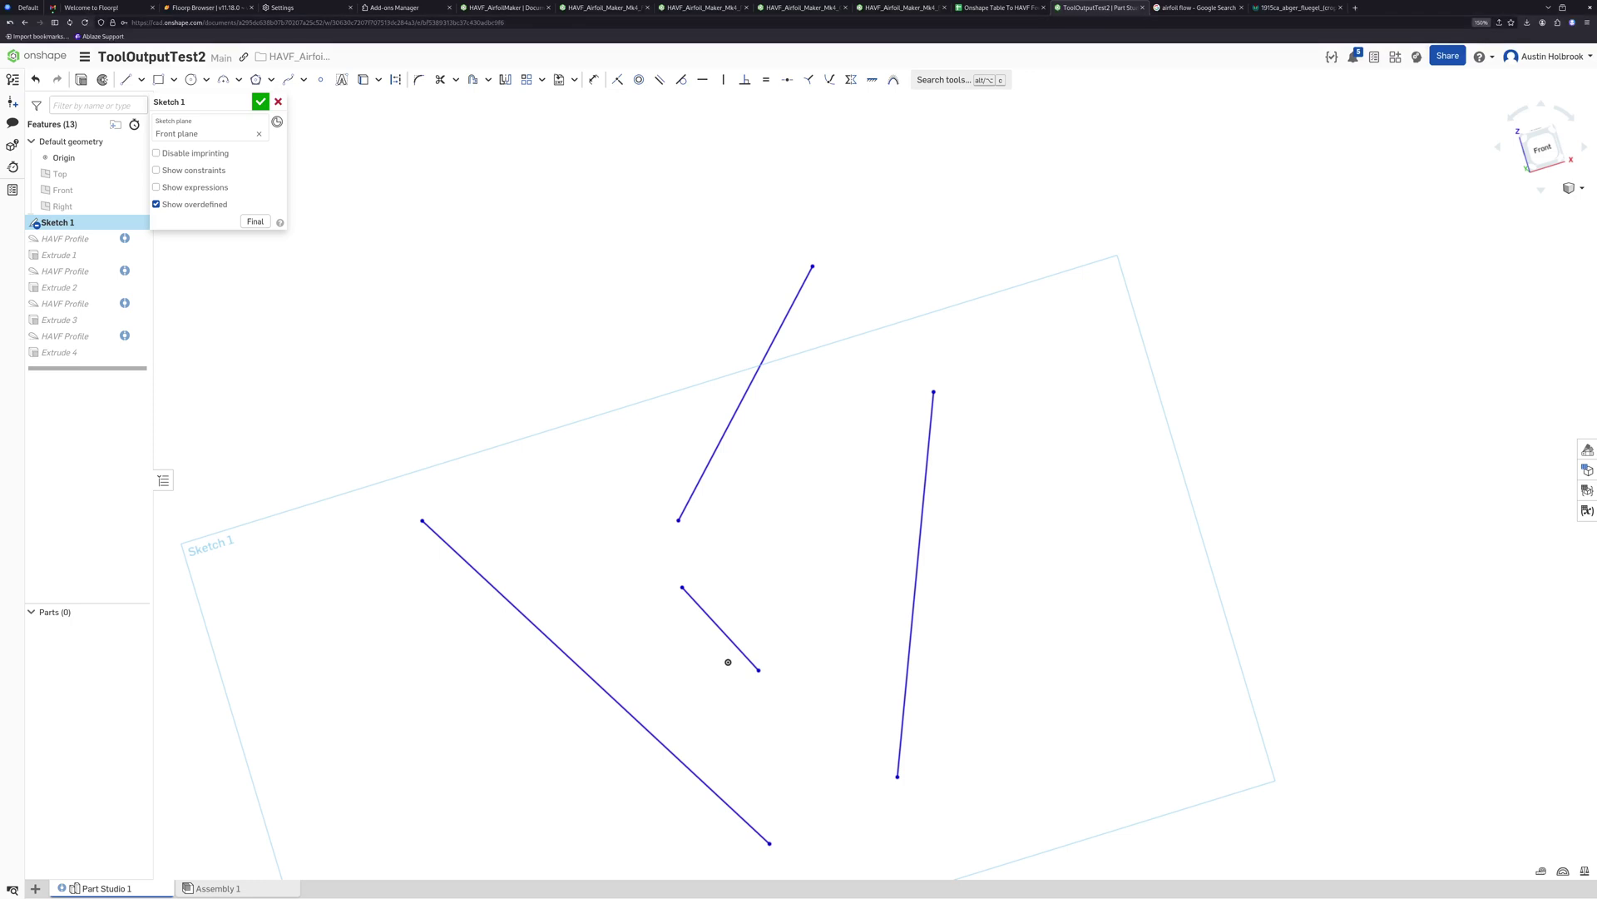
mouse_move(57, 222)
mouse_down()
mouse_move(312, 133)
mouse_move(253, 102)
mouse_up()
click(260, 101)
Inspect the four airfoil extrusions rebuilt on the edited chord lines from a near-front view
mouse_move(699, 357)
right_down()
mouse_move(550, 416)
mouse_move(749, 367)
mouse_move(690, 216)
mouse_move(666, 258)
mouse_move(682, 357)
mouse_move(566, 374)
mouse_move(583, 449)
mouse_move(606, 379)
right_up()
scroll(606, 379, down, 5)
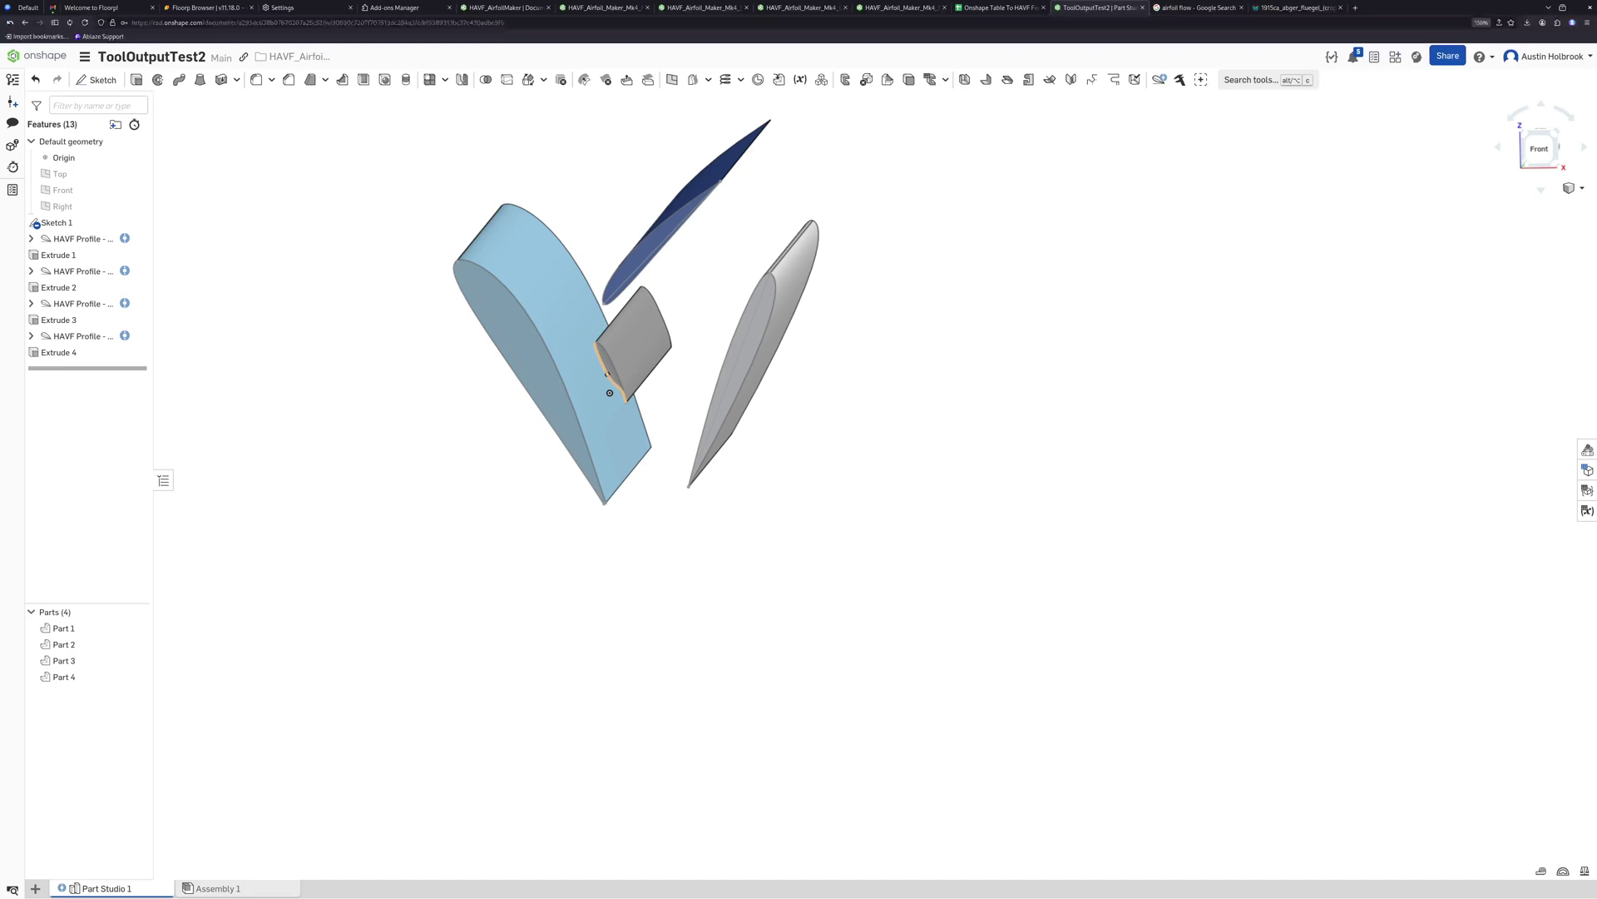
scroll(550, 502, down, 2)
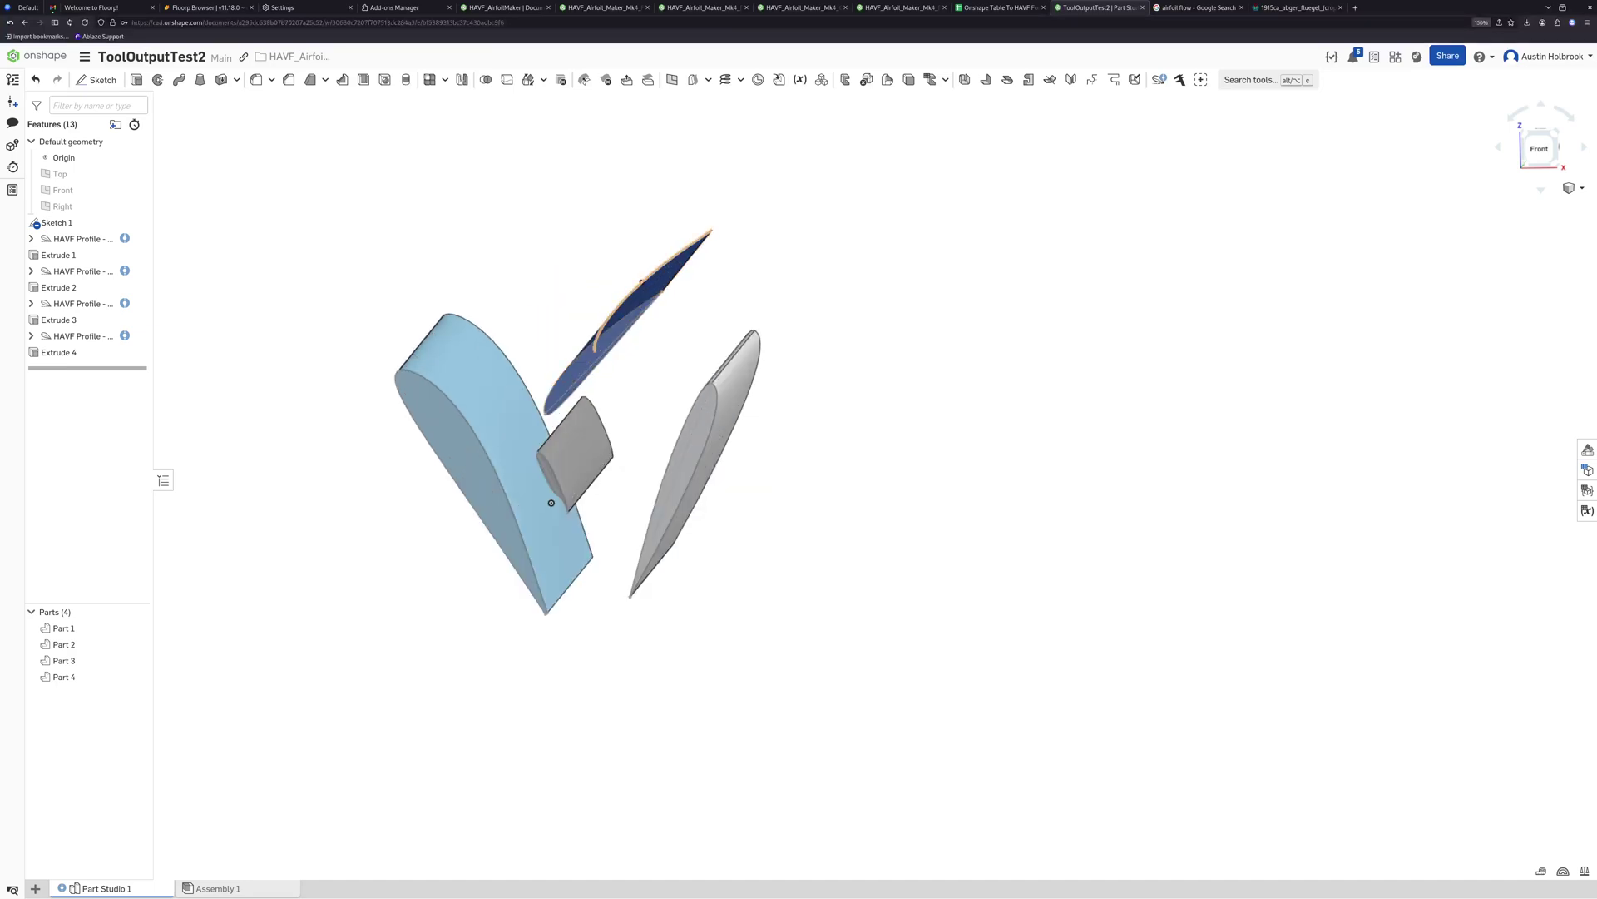
scroll(550, 502, down, 3)
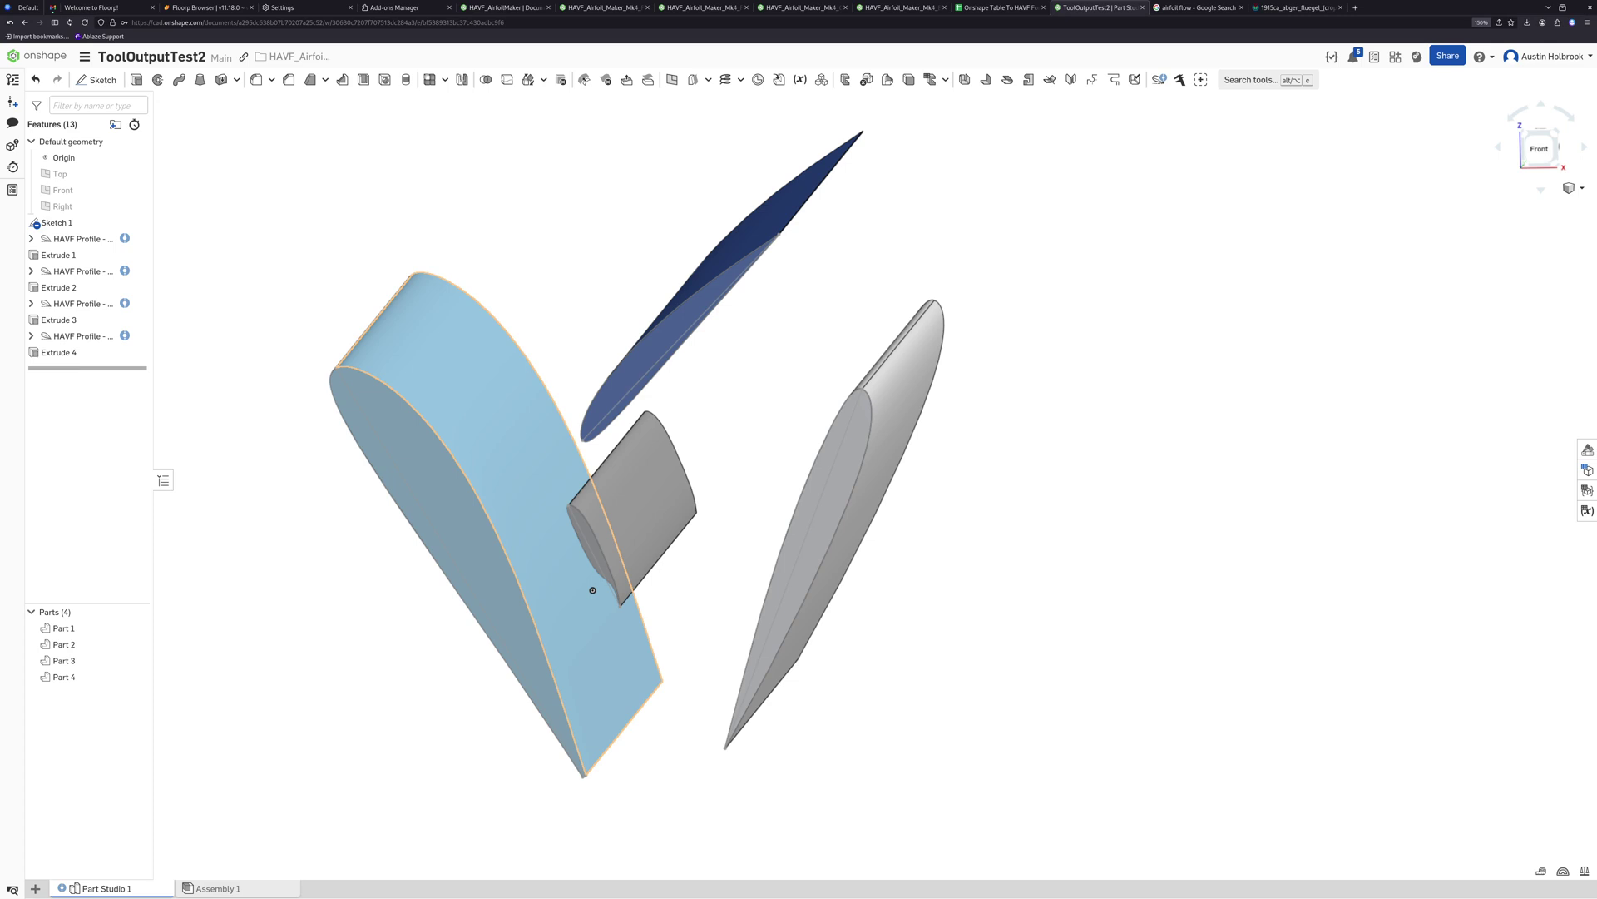
scroll(593, 590, up, 4)
scroll(595, 598, down, 4)
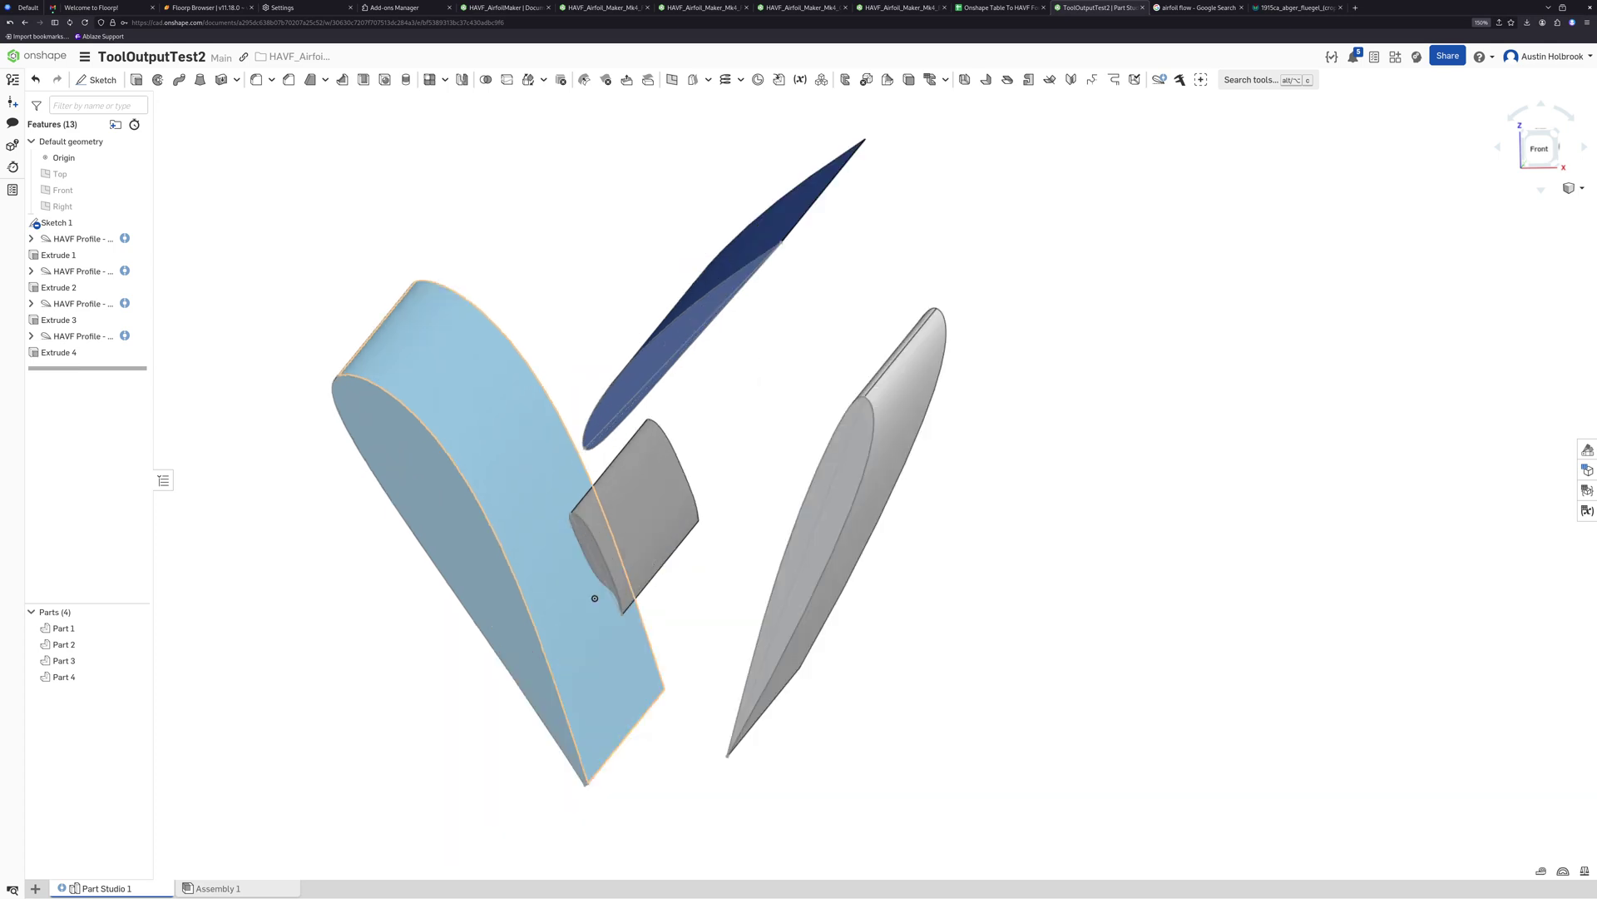